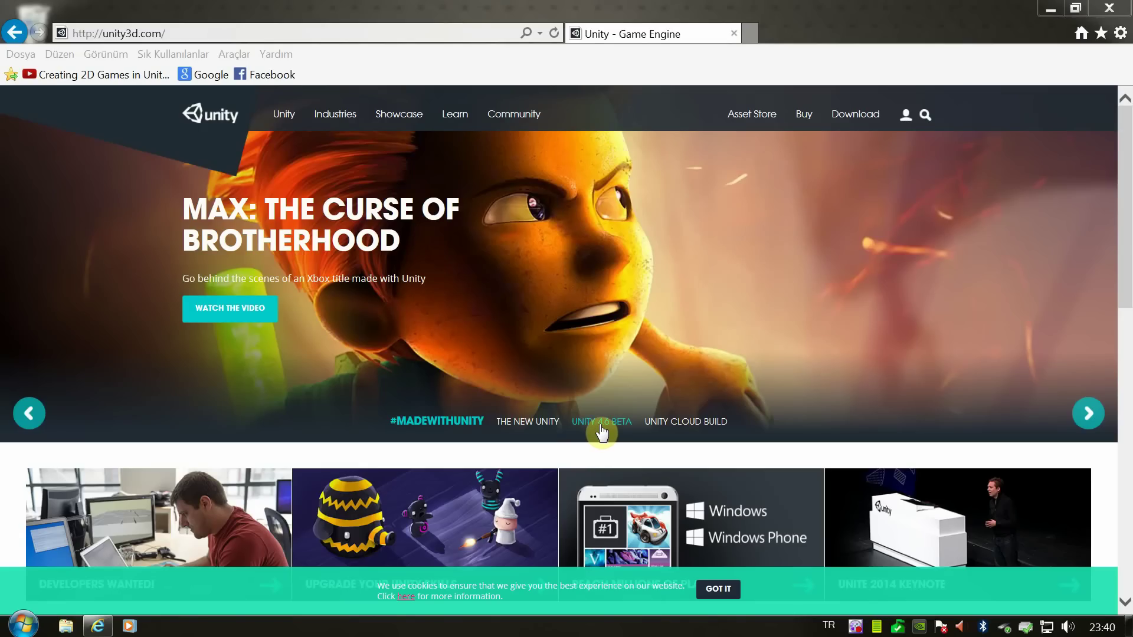
Show the Unity 4.6 beta banner slide, try its download link, return home, and reselect it
{"action": "left_click", "coordinate": [601, 430]}
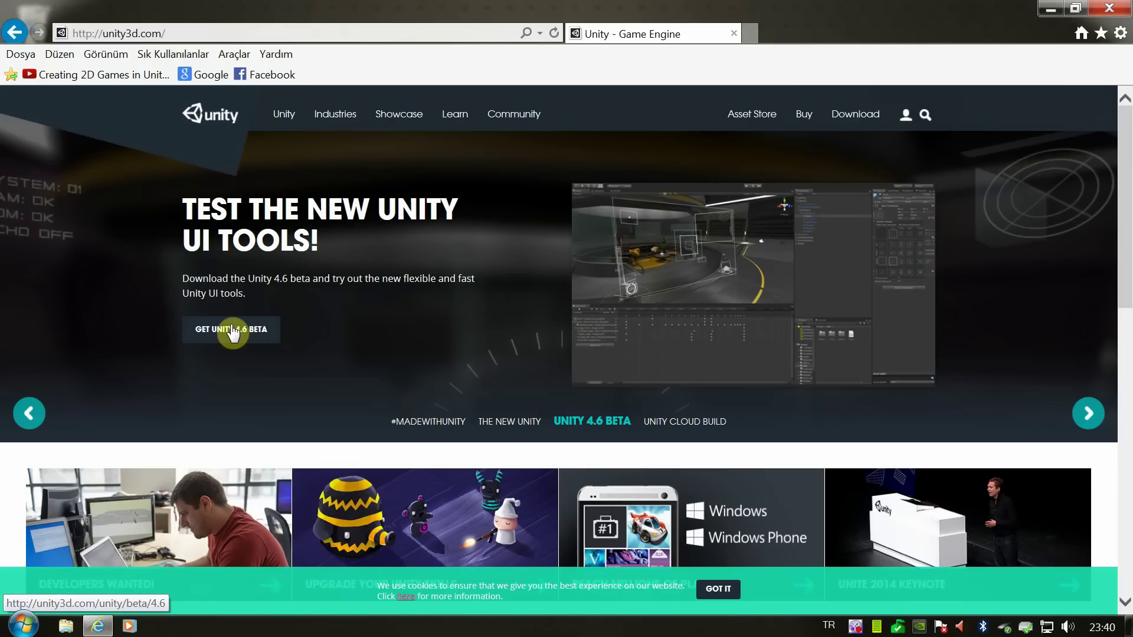
{"action": "left_click", "coordinate": [851, 116]}
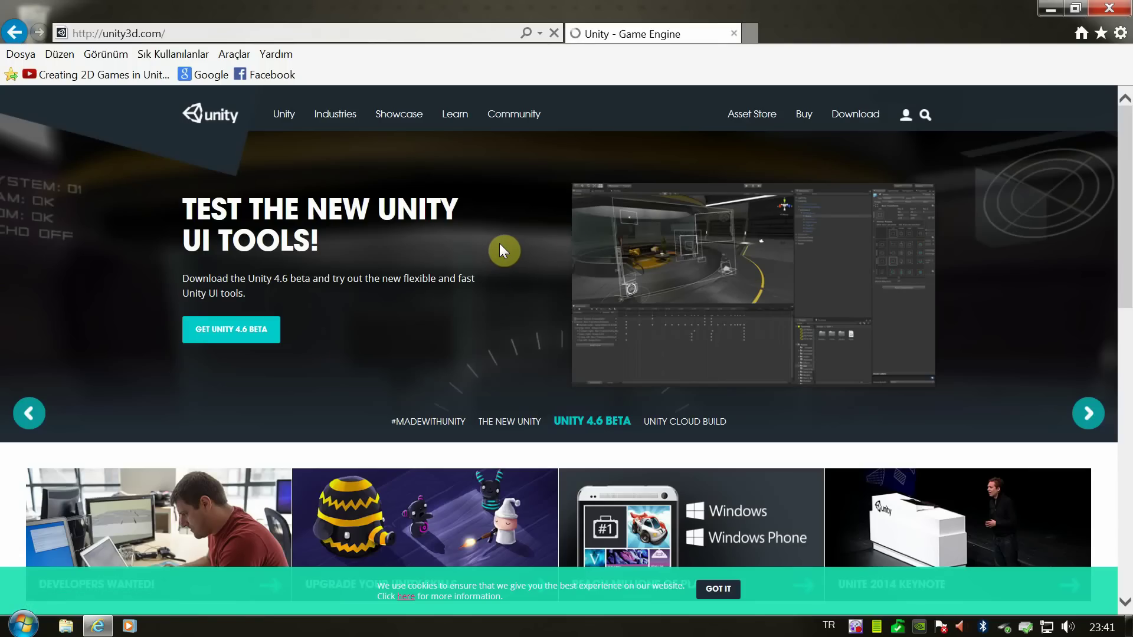
{"action": "left_click", "coordinate": [247, 334]}
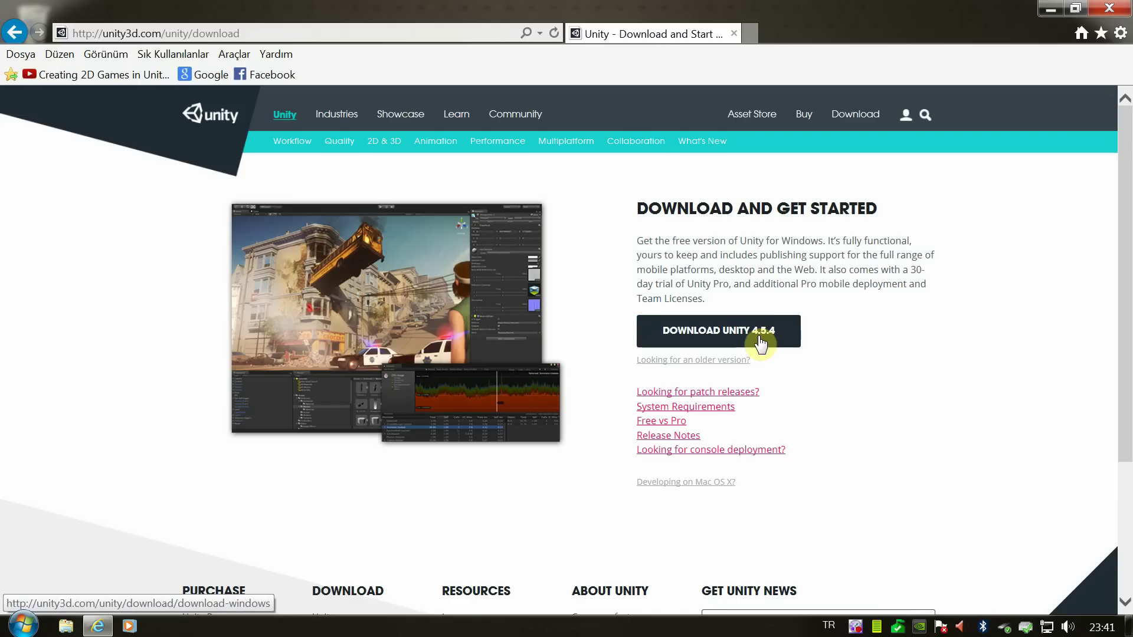
{"action": "left_click", "coordinate": [12, 33]}
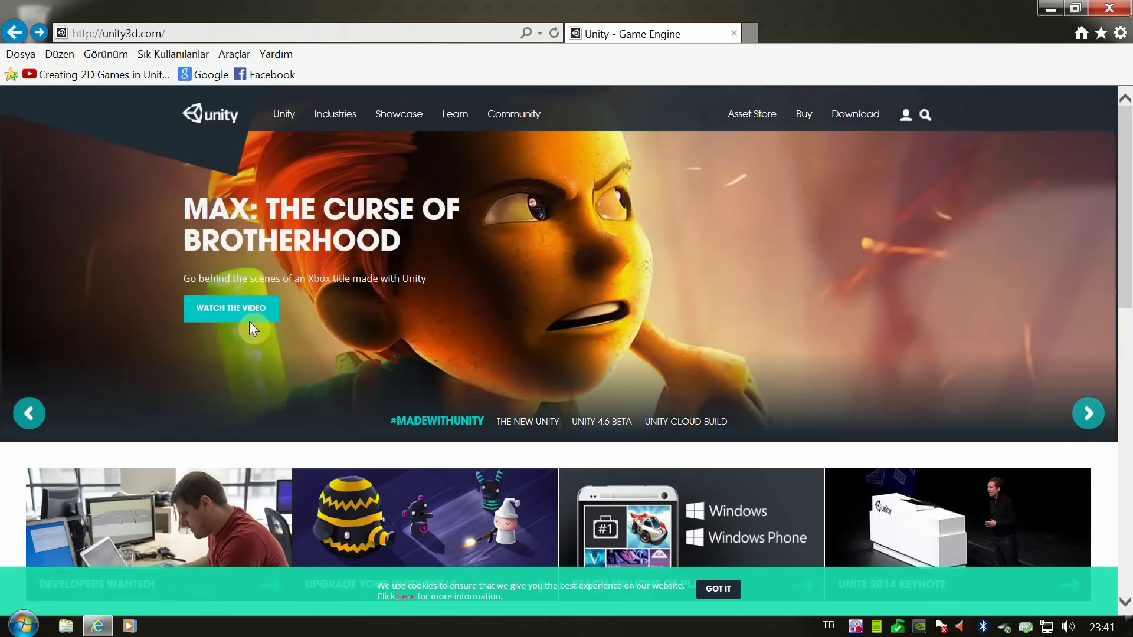
{"action": "left_click", "coordinate": [589, 429]}
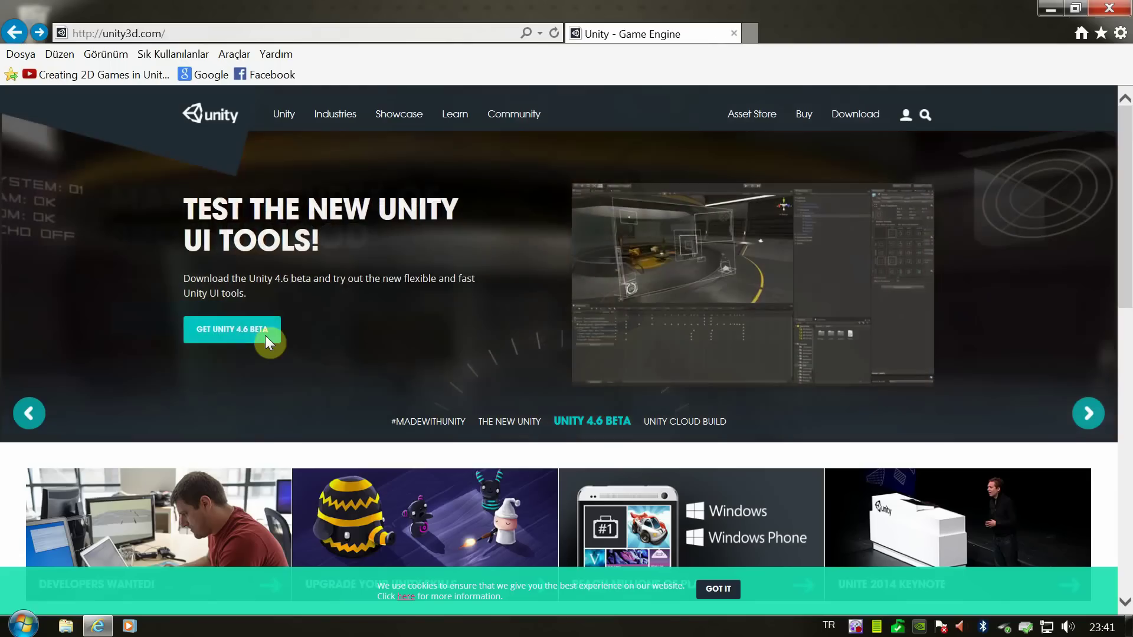
Open the Unity 4.6 beta page and scroll to the Beta 20 Windows and Mac downloads
{"action": "left_click", "coordinate": [268, 341]}
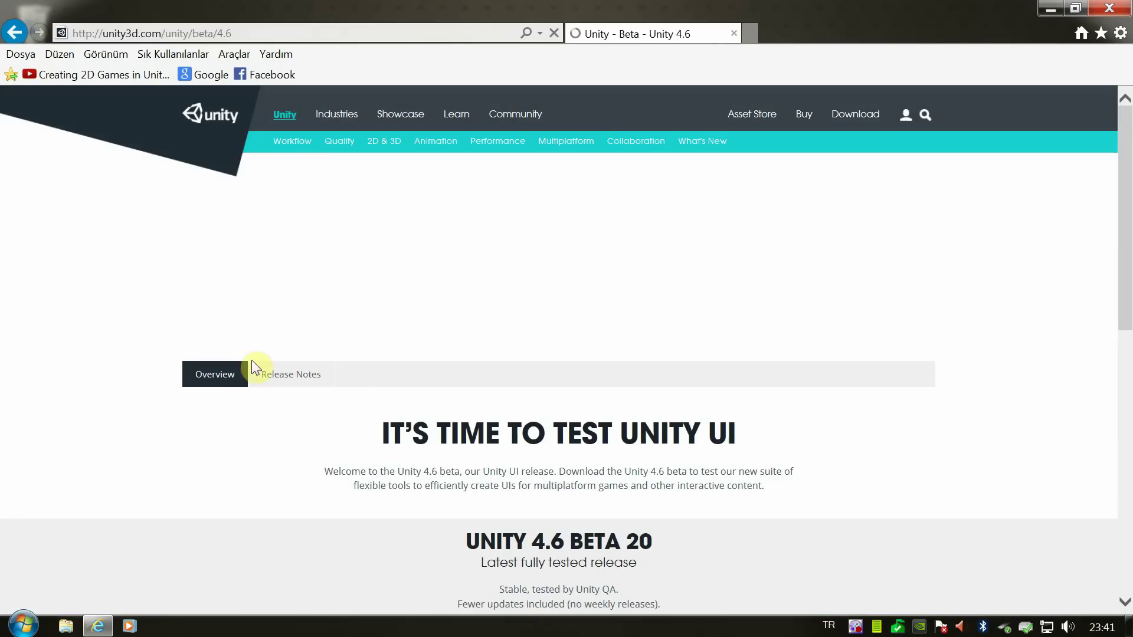
{"action": "scroll", "coordinate": [618, 506], "scroll_direction": "down", "scroll_amount": 4}
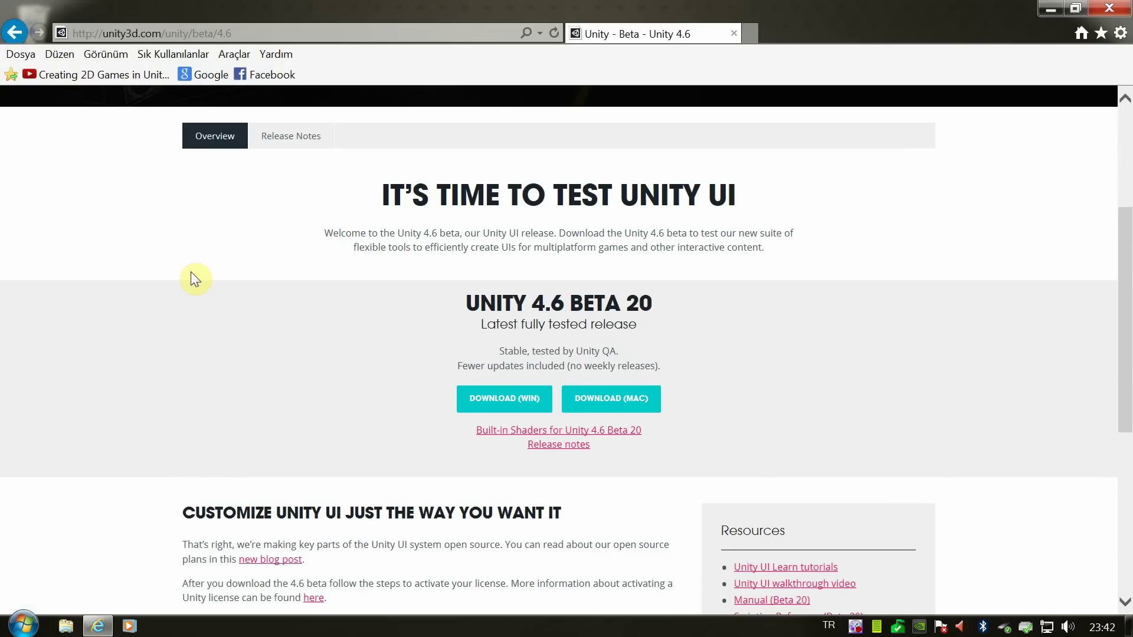
Minimize Internet Explorer and launch Unity from its desktop shortcut
{"action": "left_click", "coordinate": [1050, 8]}
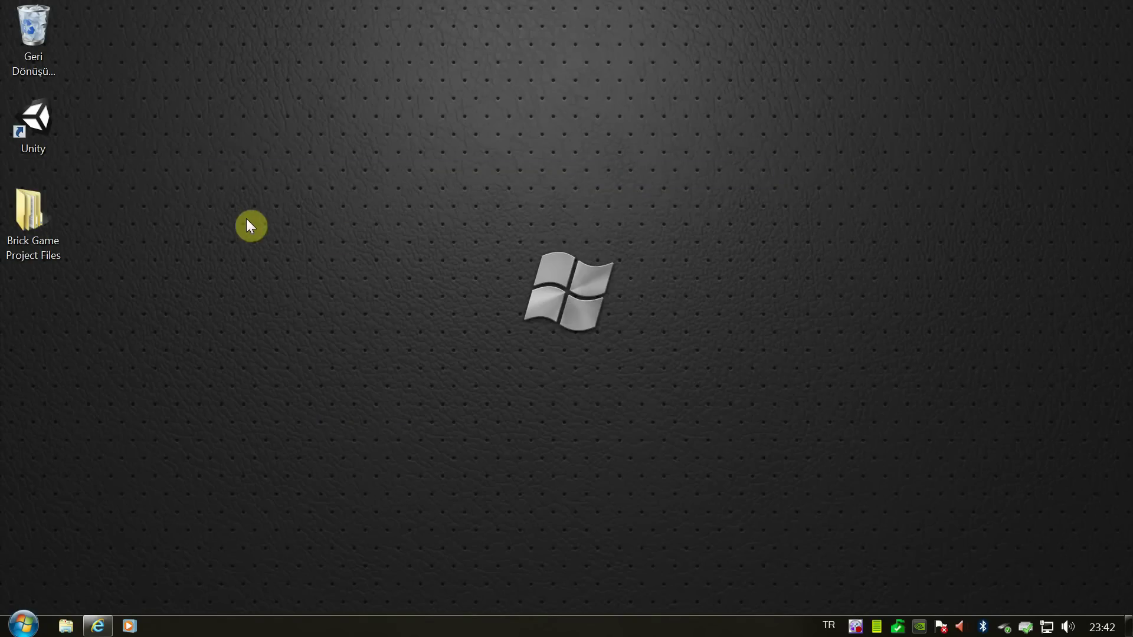
{"action": "double_click", "coordinate": [37, 121]}
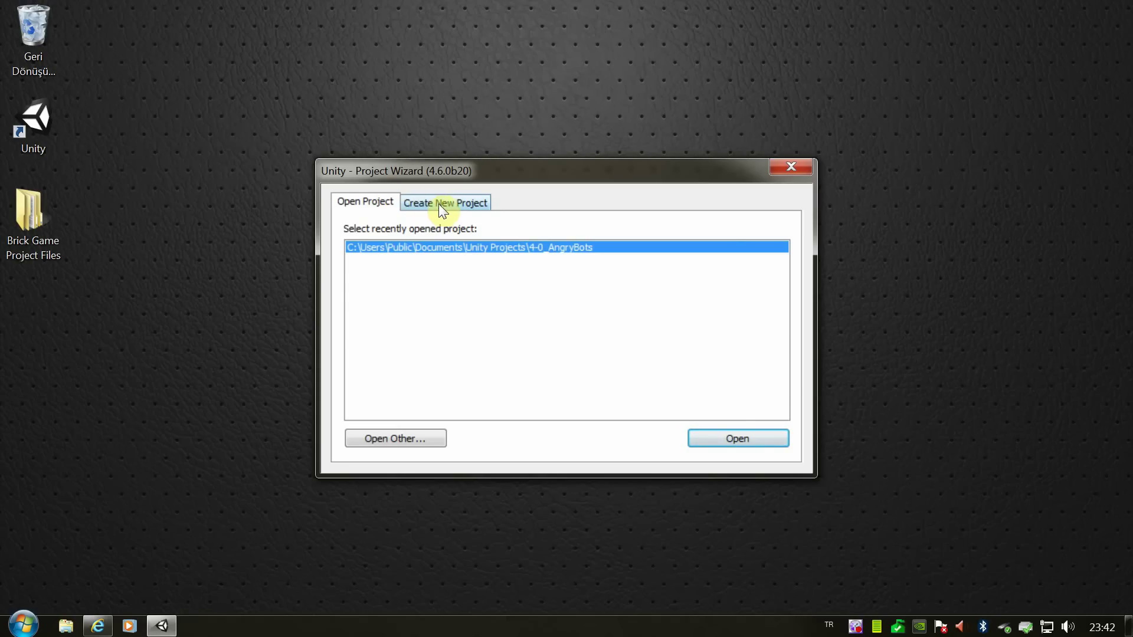
Start a new project whose location is a new Desktop folder named 'deneme'
{"action": "left_click", "coordinate": [438, 204]}
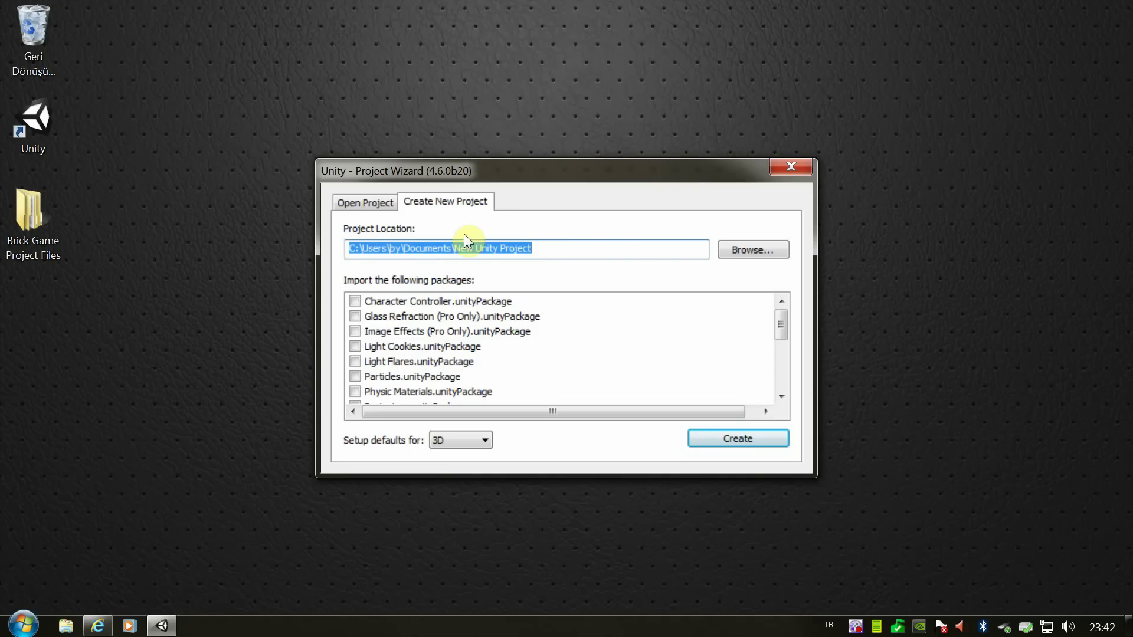
{"action": "left_click", "coordinate": [744, 251]}
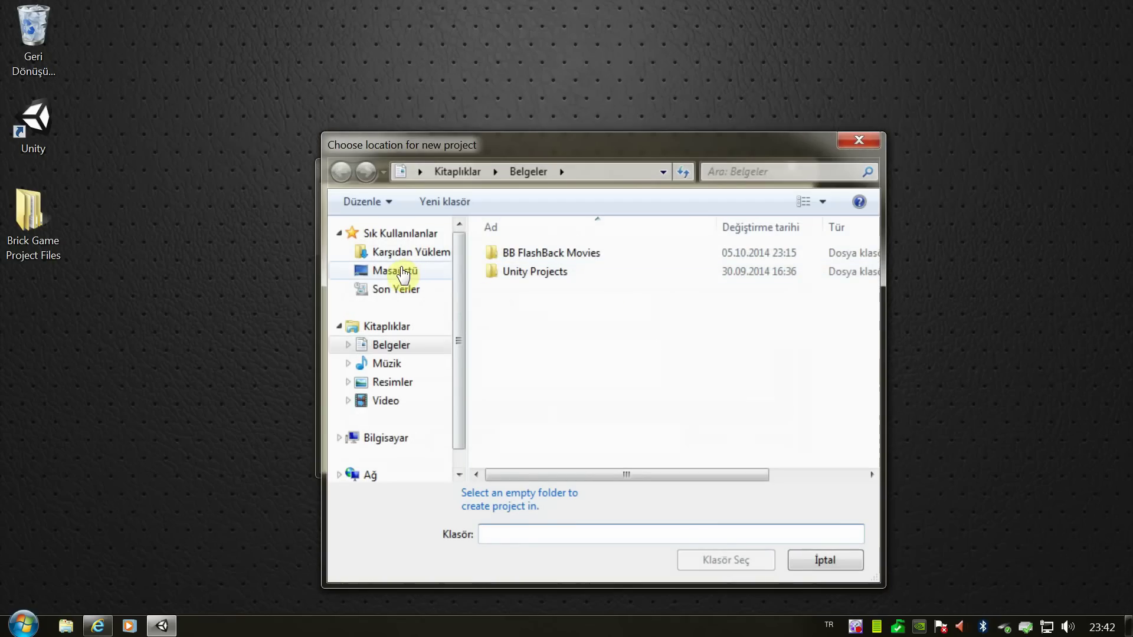
{"action": "left_click", "coordinate": [403, 273]}
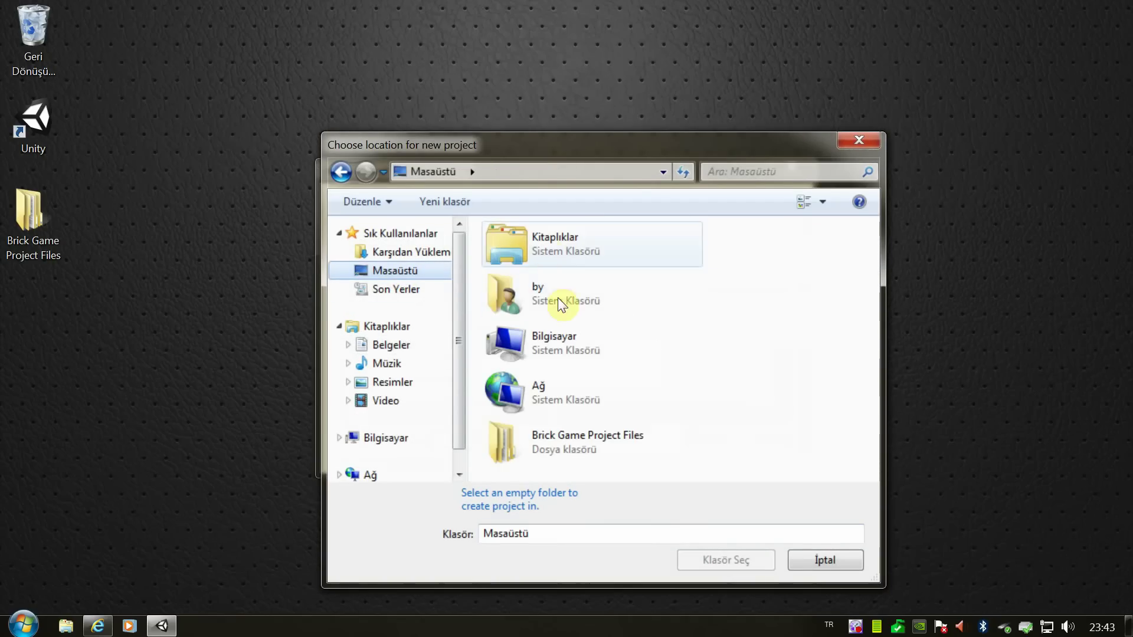
{"action": "left_click", "coordinate": [441, 202]}
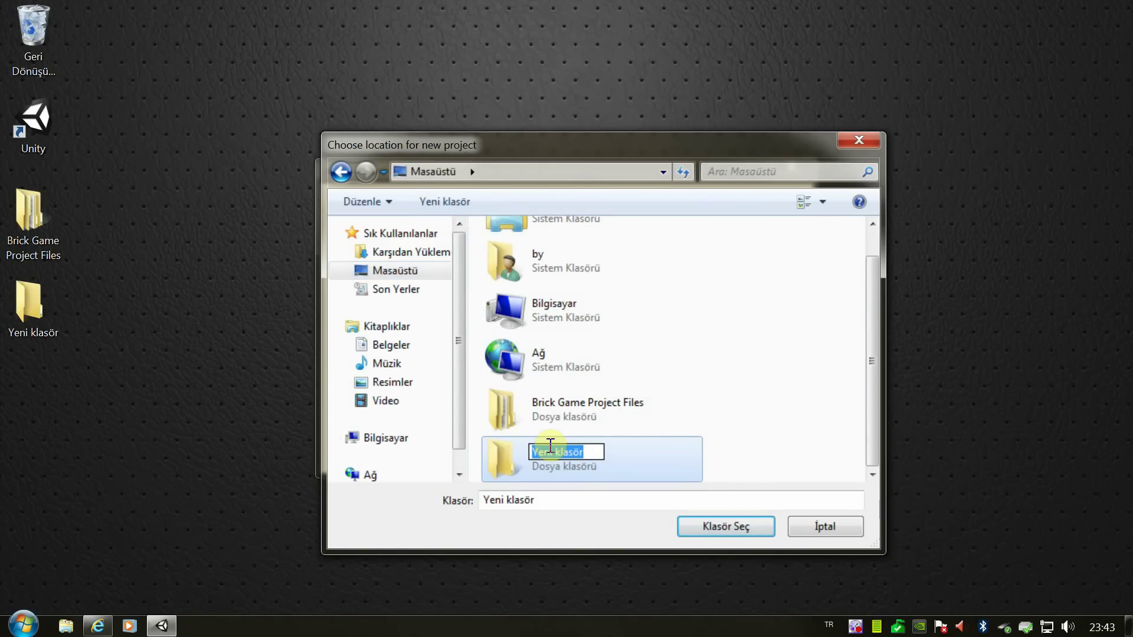
{"action": "type", "text": "deneme"}
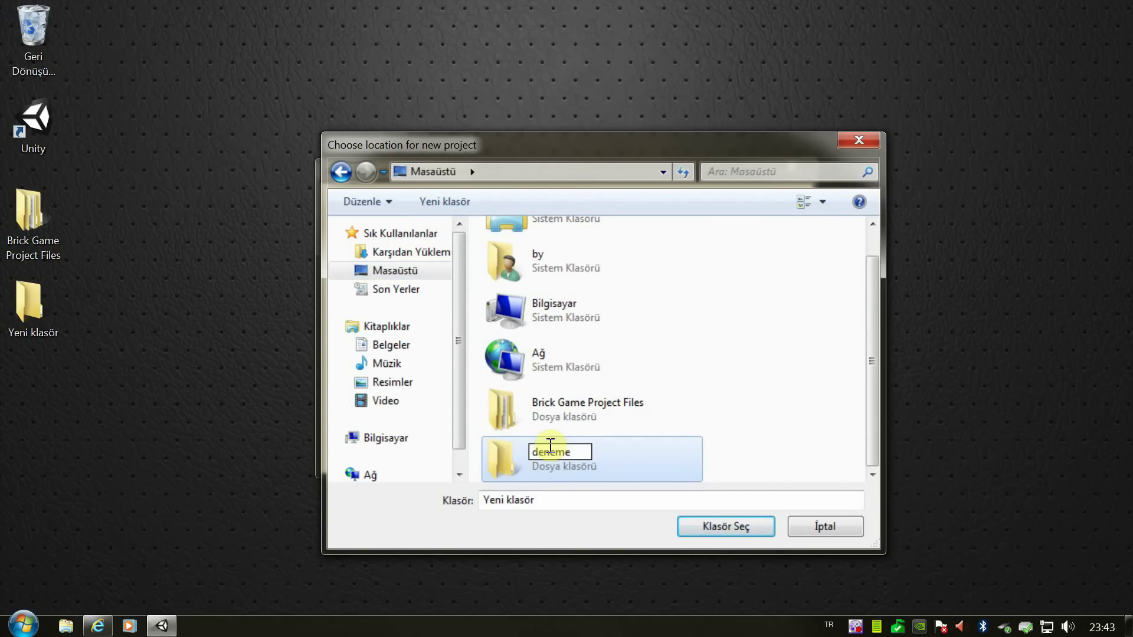
{"action": "left_click", "coordinate": [632, 462]}
{"action": "left_click", "coordinate": [710, 527]}
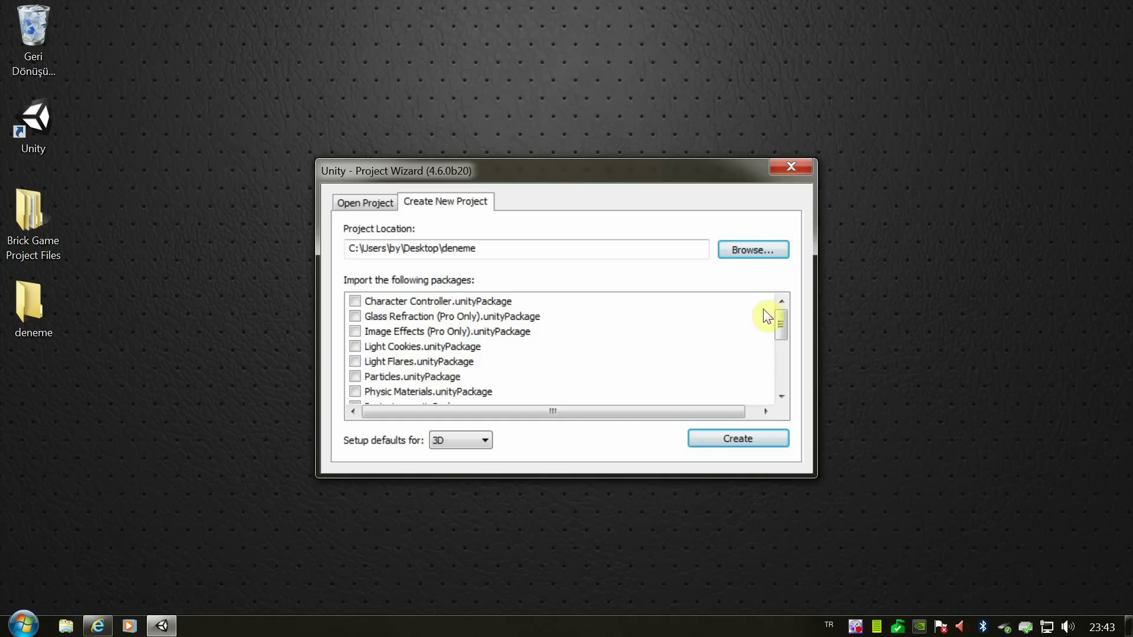
Create the 3D project in the deneme folder and let the editor load
{"action": "mouse_move", "coordinate": [781, 332]}
{"action": "left_mouse_down"}
{"action": "mouse_move", "coordinate": [785, 371]}
{"action": "mouse_move", "coordinate": [784, 314]}
{"action": "left_mouse_up"}
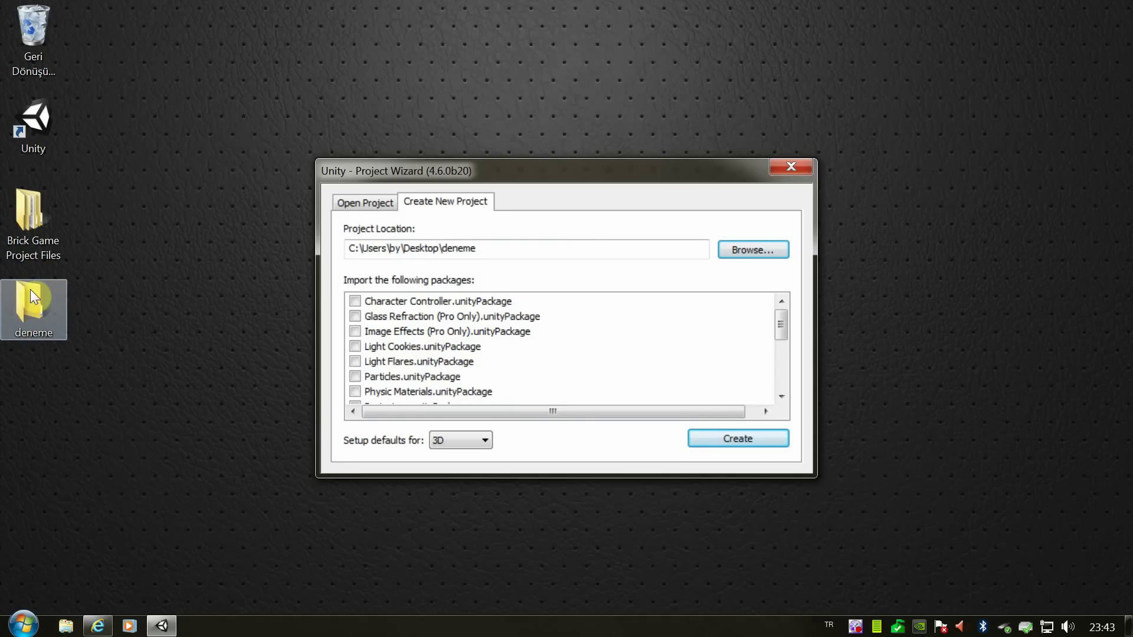
{"action": "left_click", "coordinate": [720, 438]}
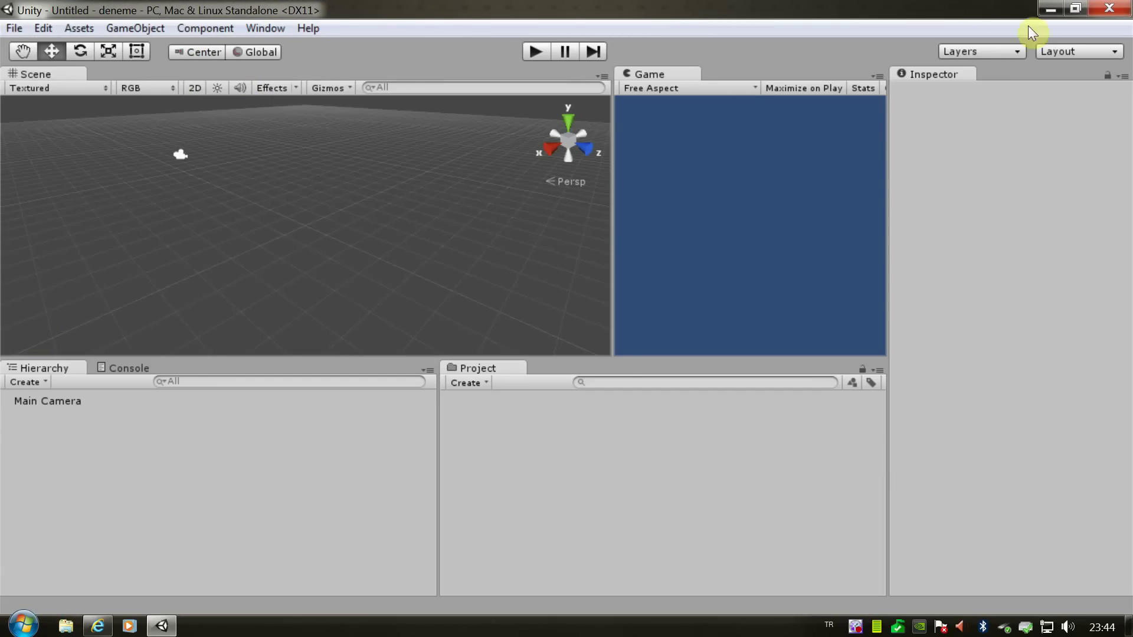
Minimize Unity and browse the deneme project's Assets and Library folders
{"action": "left_click", "coordinate": [1050, 8]}
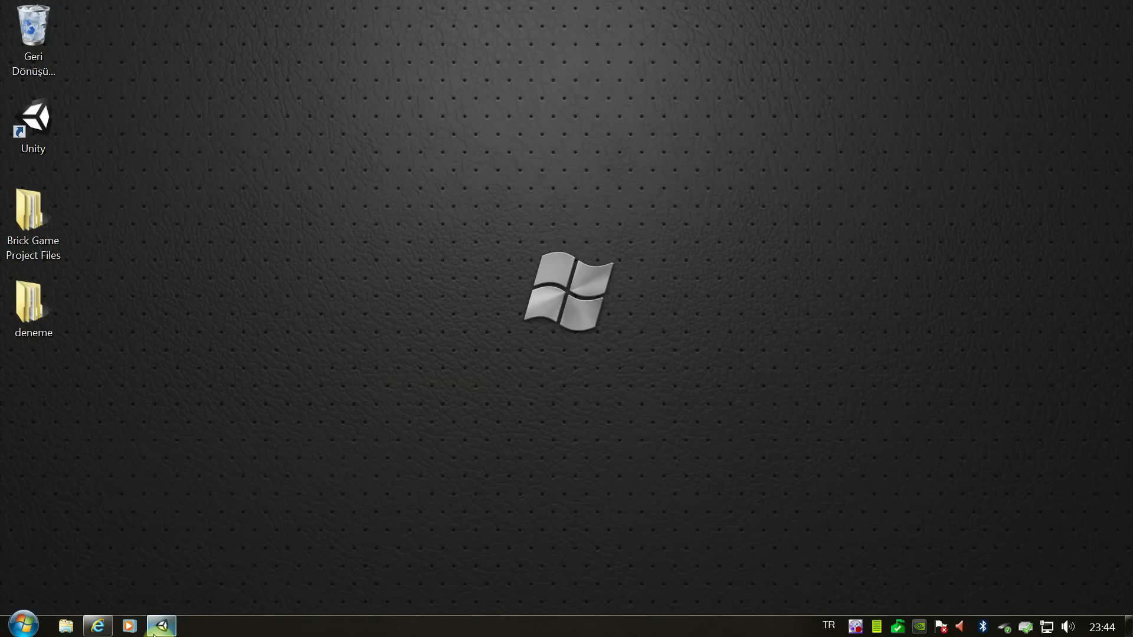
{"action": "mouse_move", "coordinate": [162, 625]}
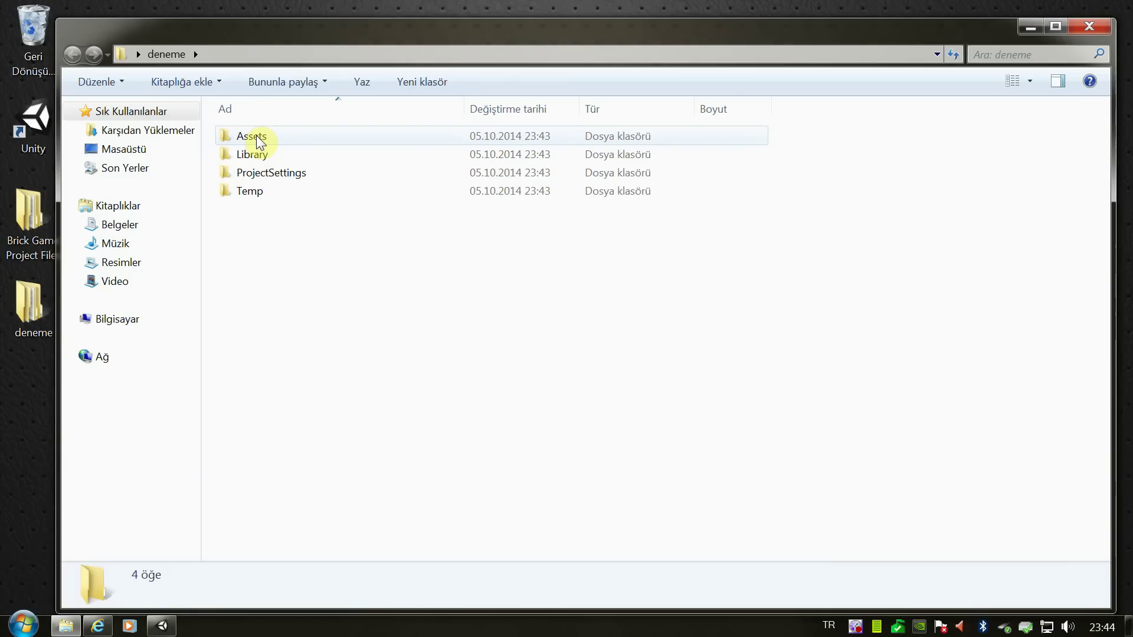
{"action": "double_click", "coordinate": [258, 142]}
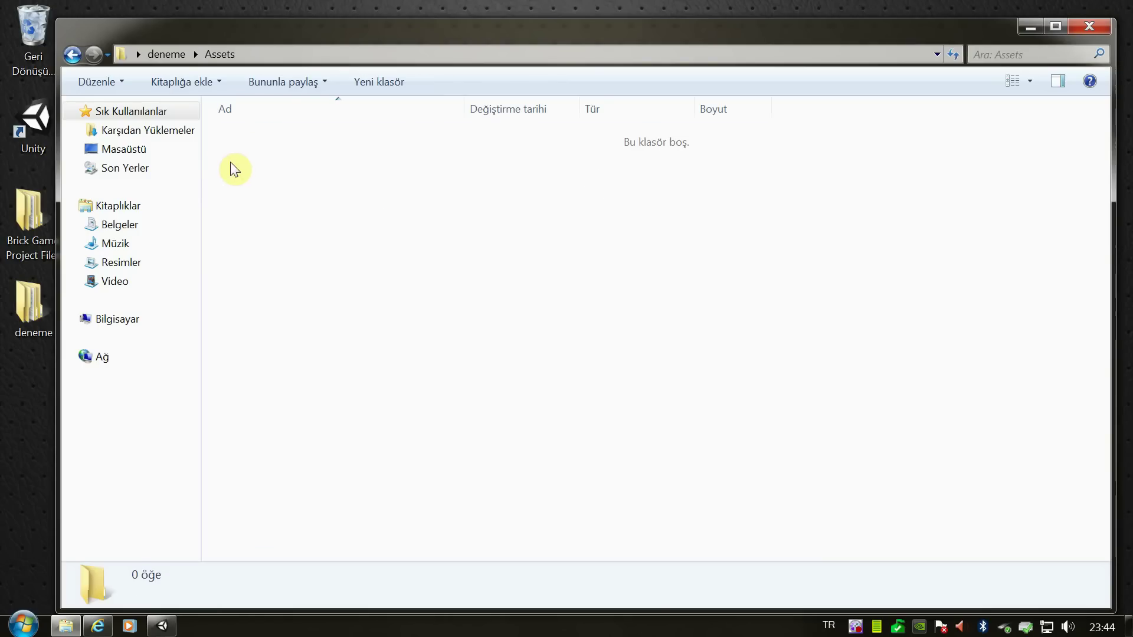
{"action": "key", "text": "BackSpace"}
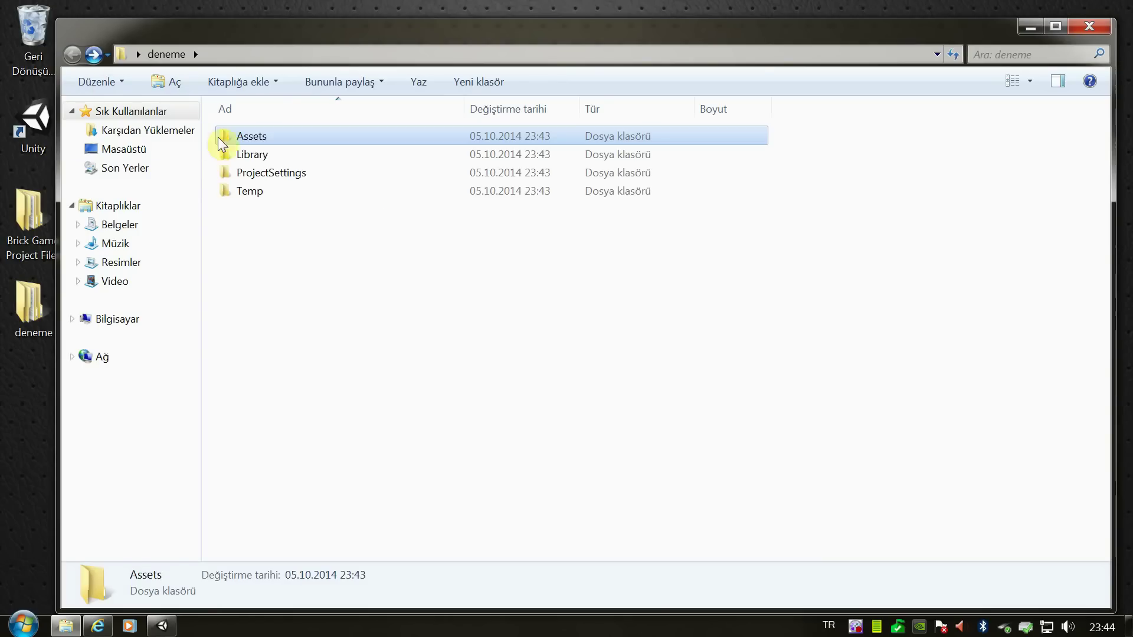
{"action": "double_click", "coordinate": [252, 154]}
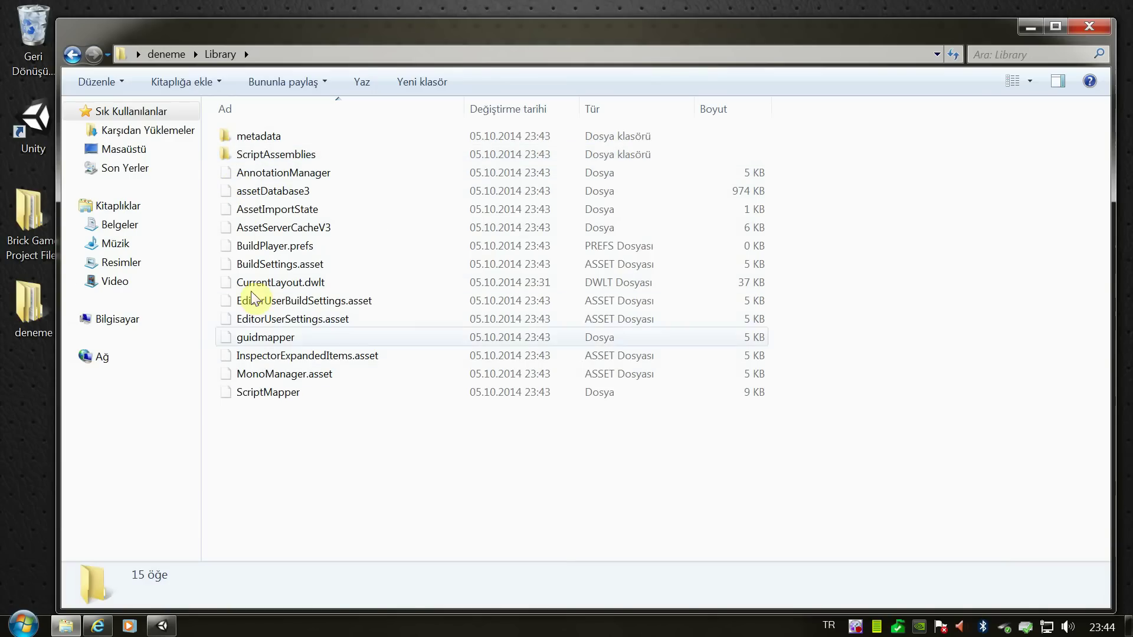
{"action": "key", "text": "BackSpace"}
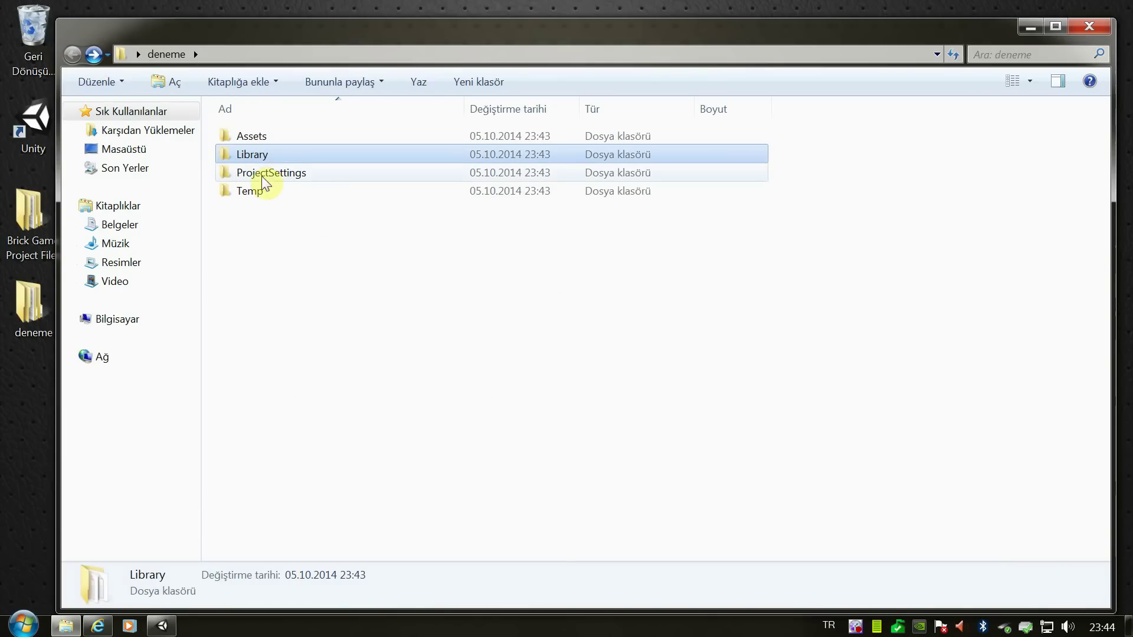
Check the ProjectSettings and Temp folders, close Explorer, and restore Unity
{"action": "double_click", "coordinate": [263, 174]}
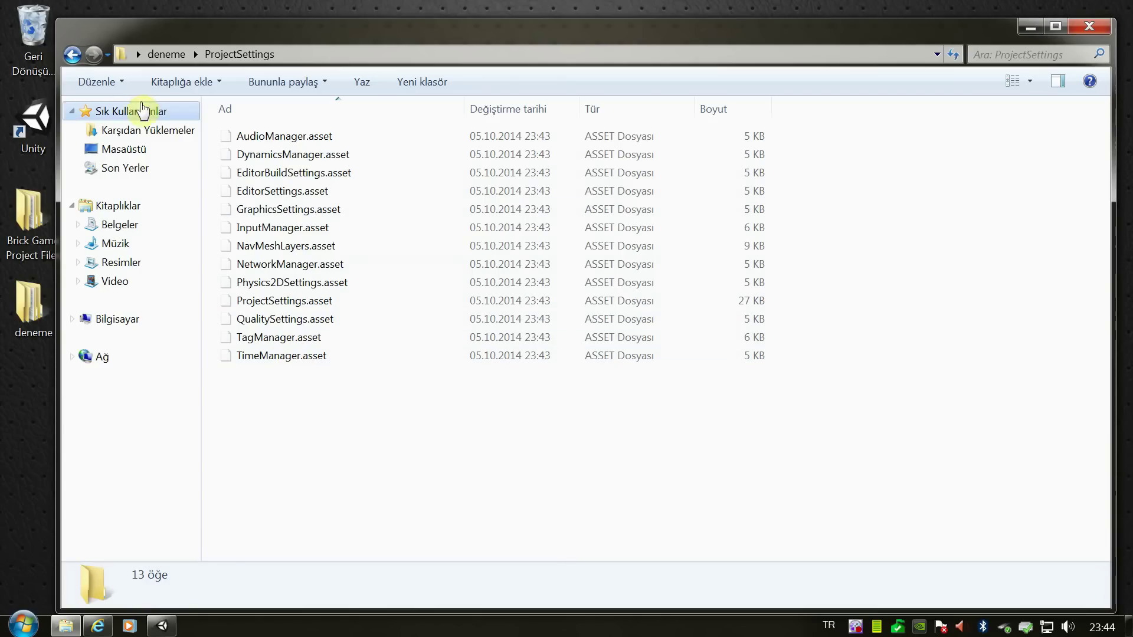
{"action": "left_click", "coordinate": [72, 54]}
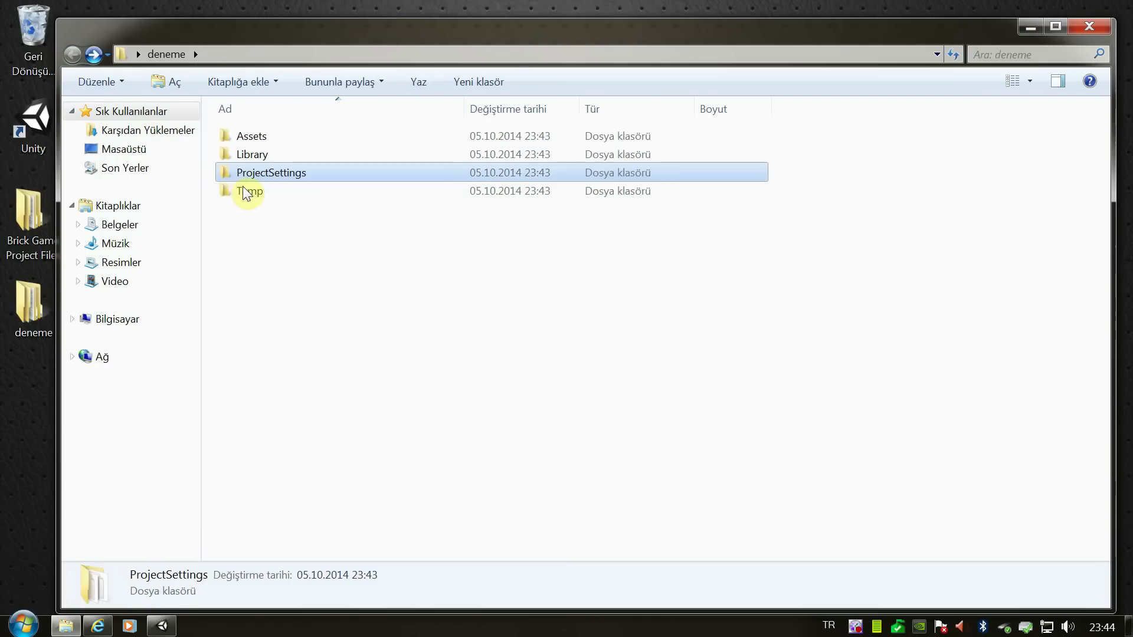
{"action": "double_click", "coordinate": [248, 193]}
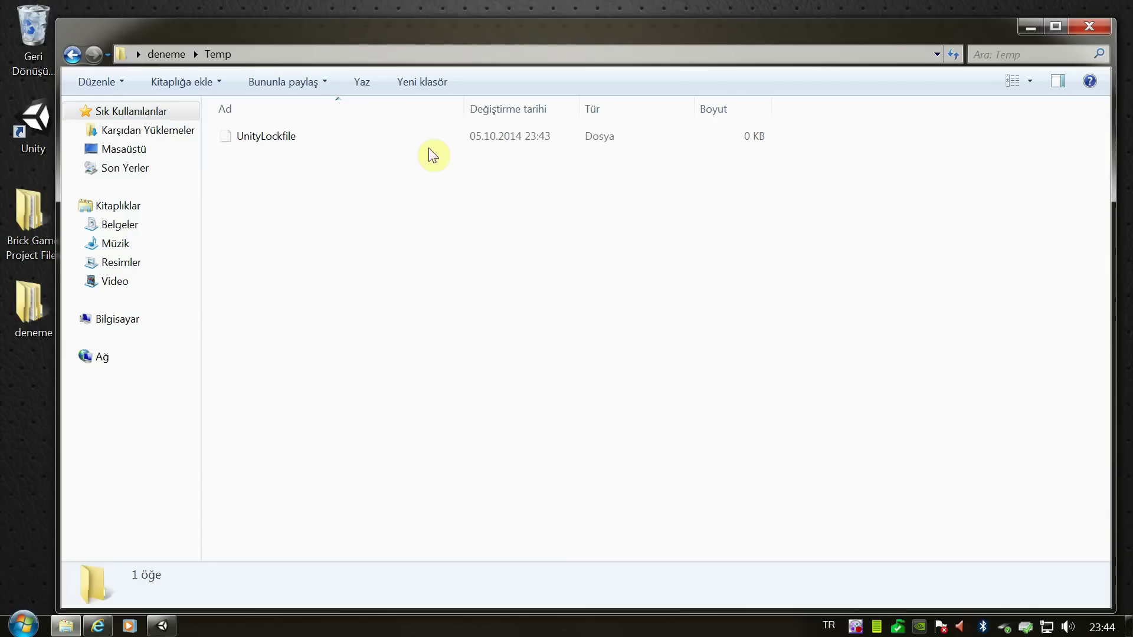
{"action": "left_click", "coordinate": [72, 55]}
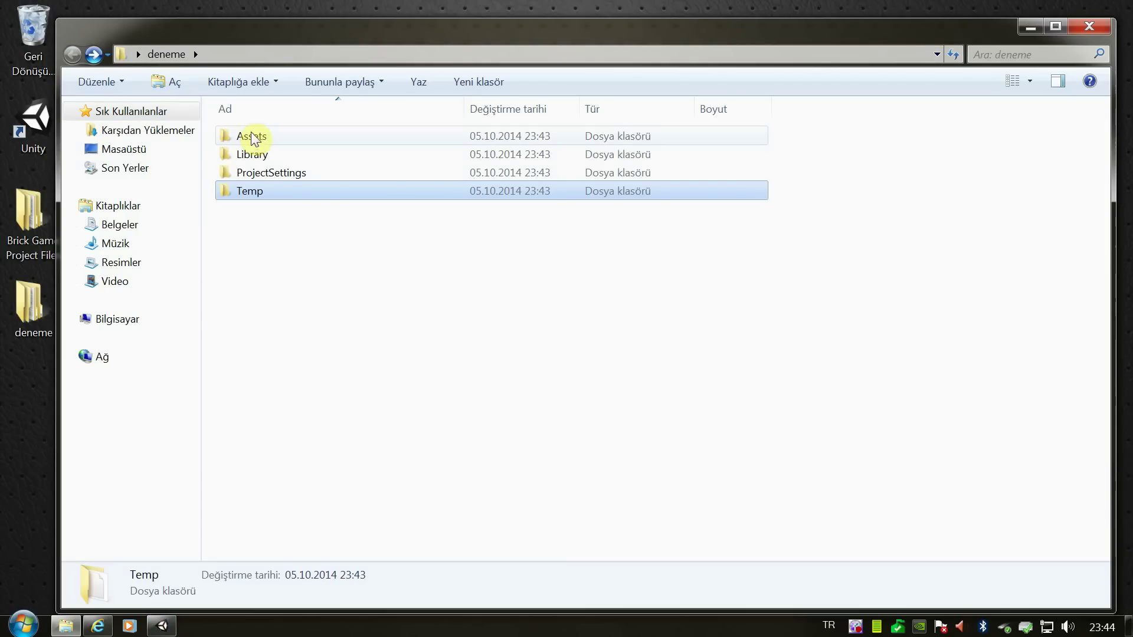
{"action": "left_click", "coordinate": [1086, 27]}
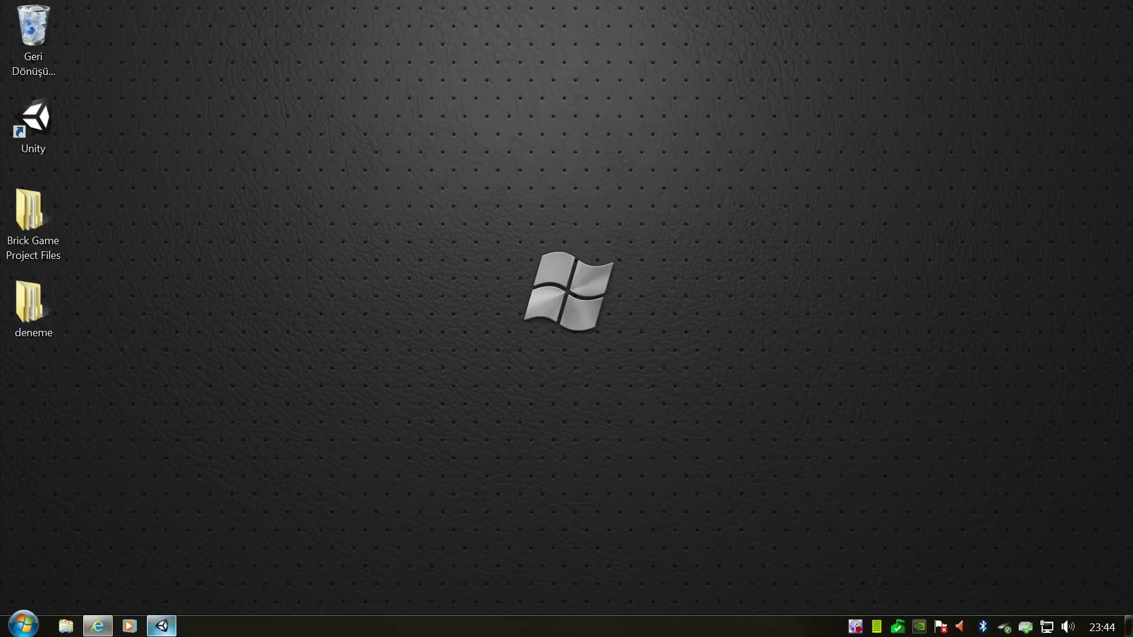
{"action": "left_click", "coordinate": [161, 626]}
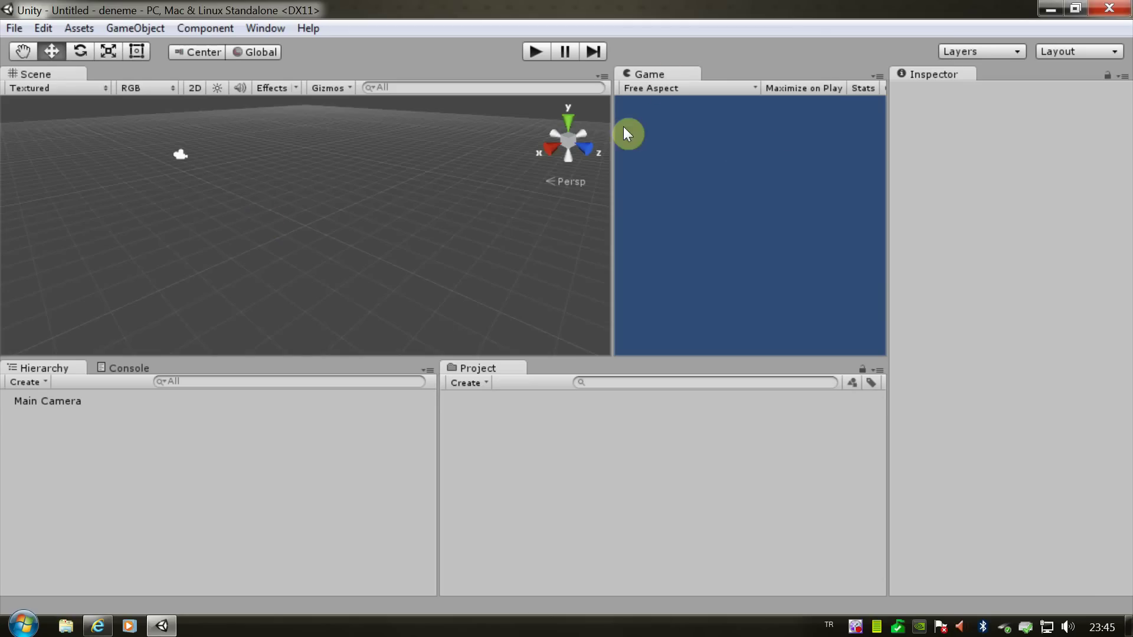
Drag the Scene/Game splitter left to enlarge the Game view and focus it
{"action": "left_click_drag", "start_coordinate": [612, 167], "coordinate": [582, 165]}
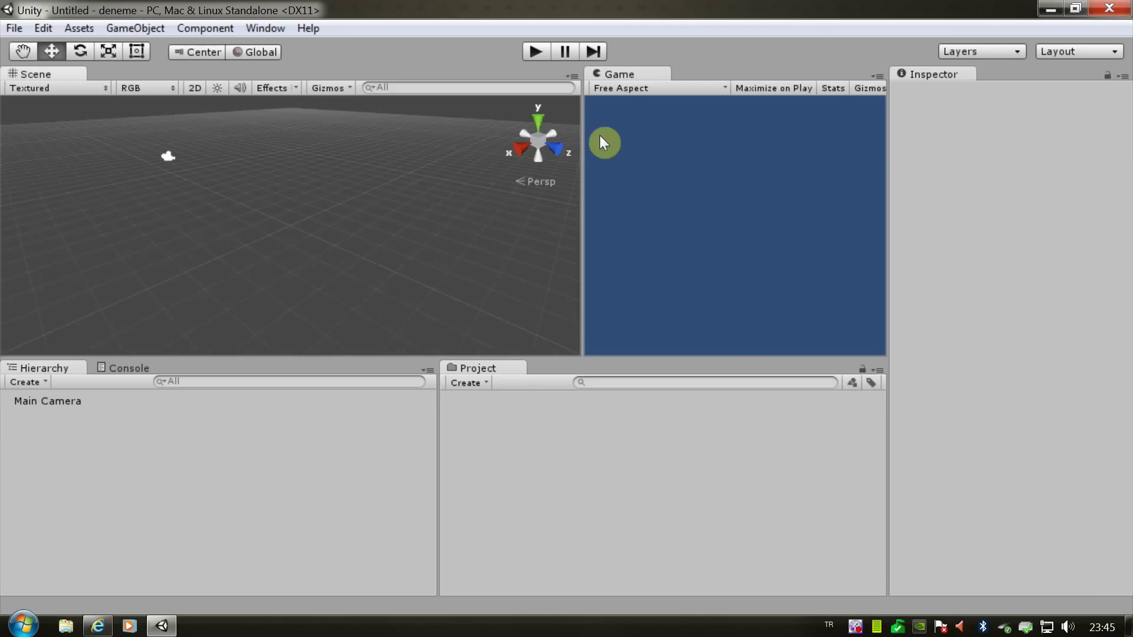
{"action": "left_click", "coordinate": [633, 73]}
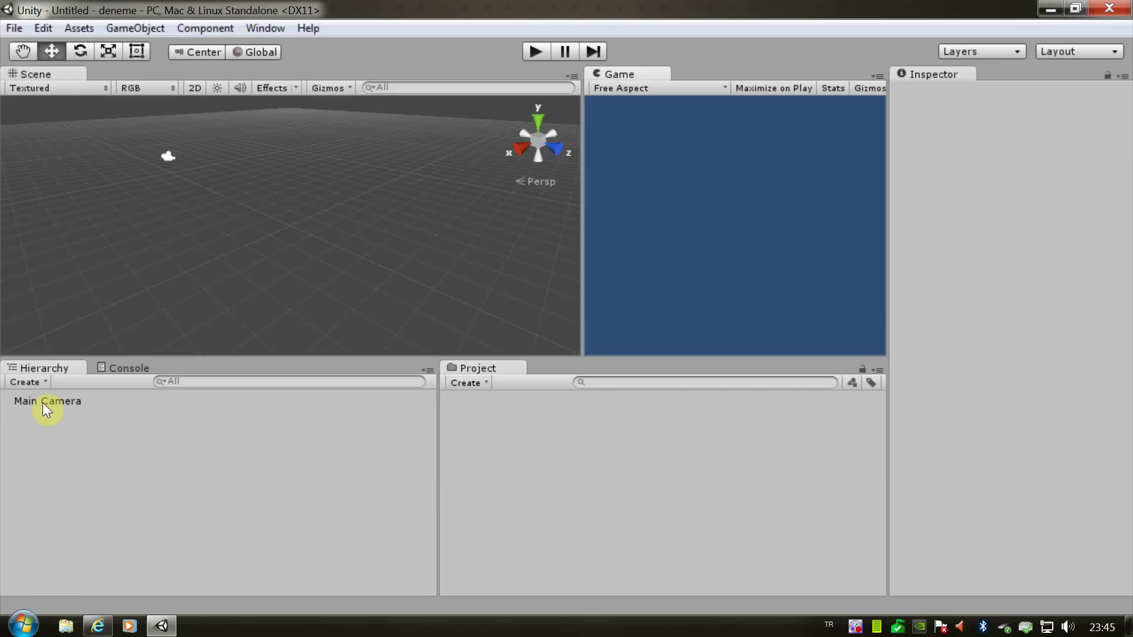
Select Main Camera, dismiss the colour-scheme prompt, and view its components in the Inspector
{"action": "left_click", "coordinate": [52, 403]}
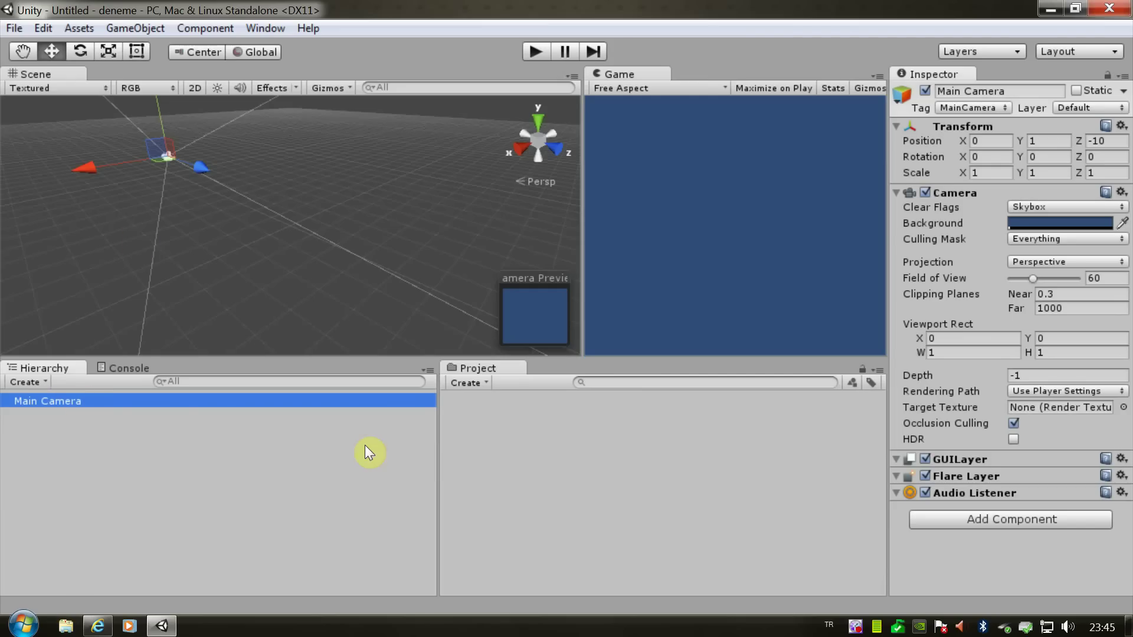
{"action": "left_click", "coordinate": [492, 370]}
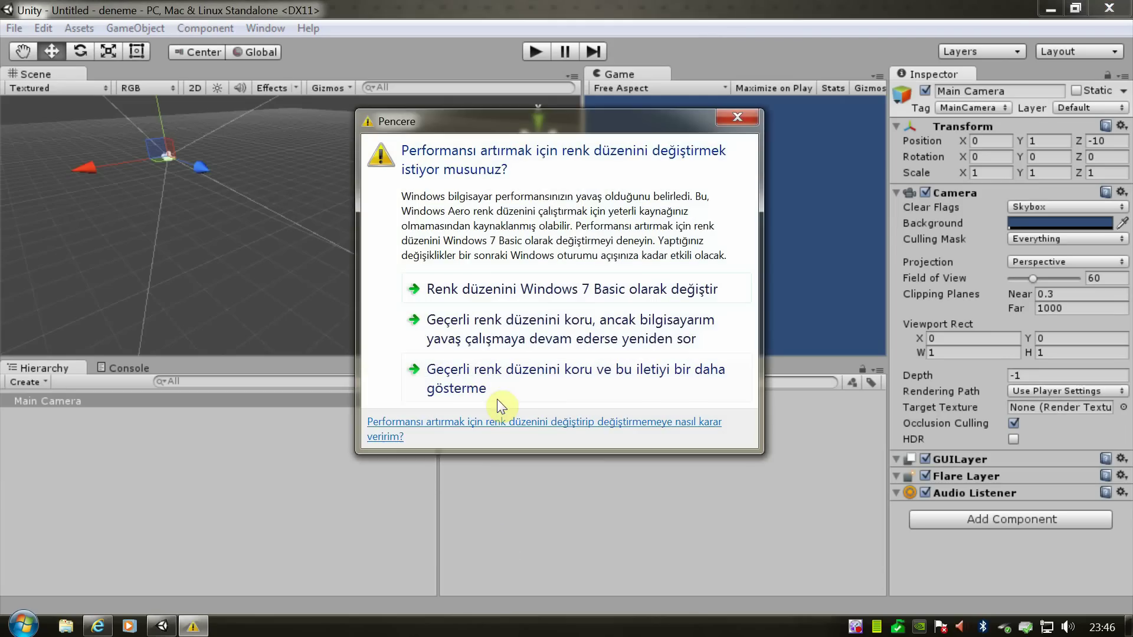
{"action": "left_click", "coordinate": [597, 288]}
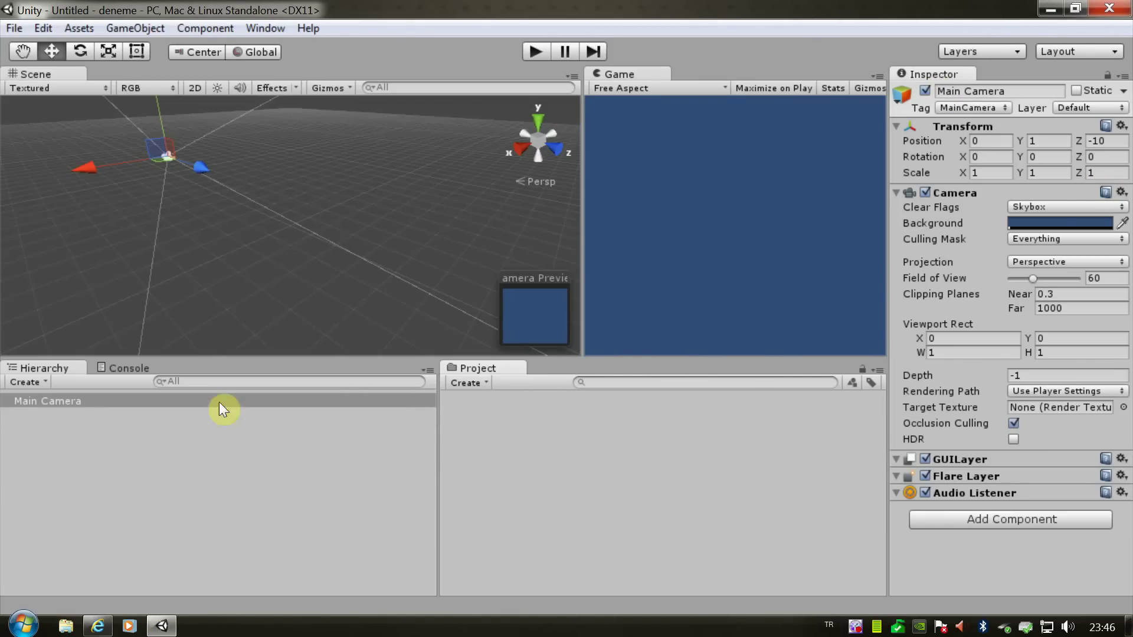
{"action": "left_click", "coordinate": [75, 398]}
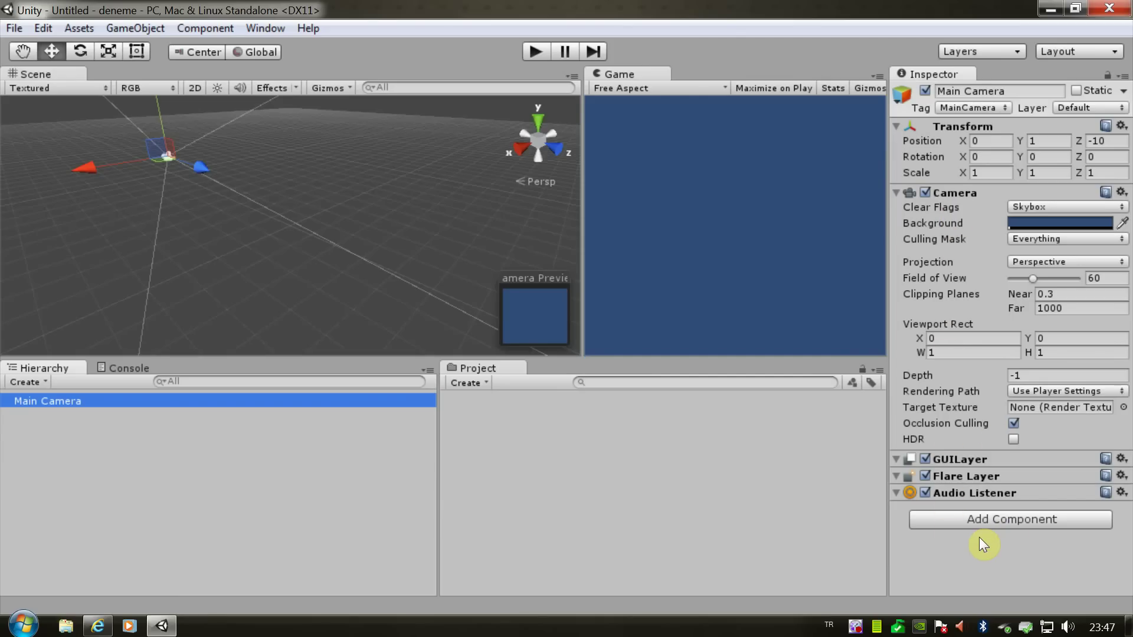
{"action": "left_click", "coordinate": [994, 519]}
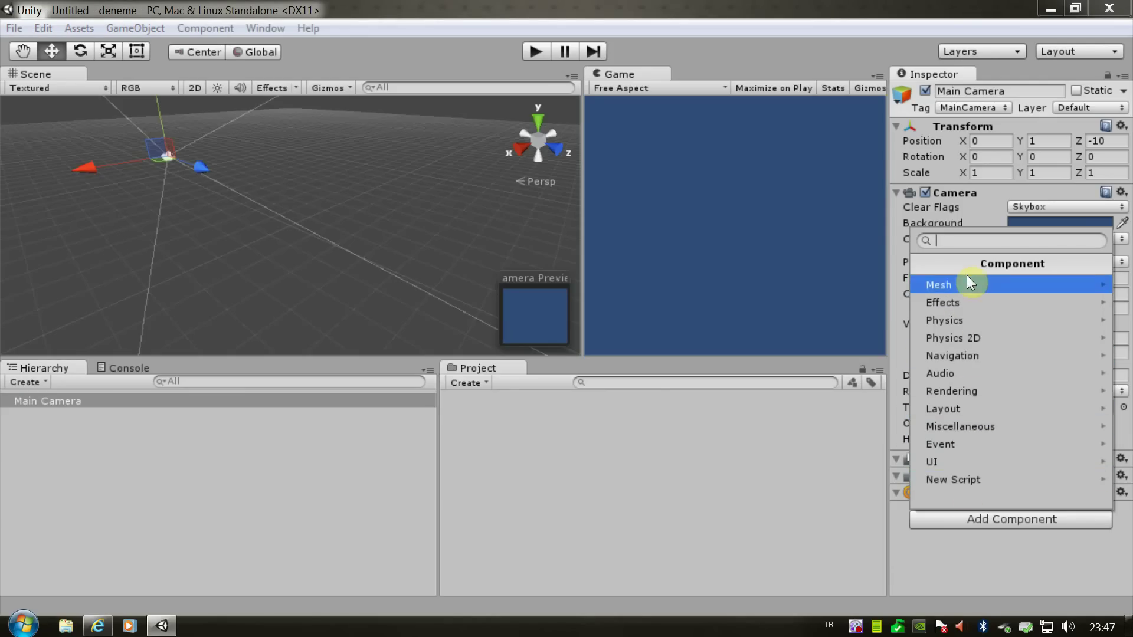
{"action": "left_click", "coordinate": [276, 398]}
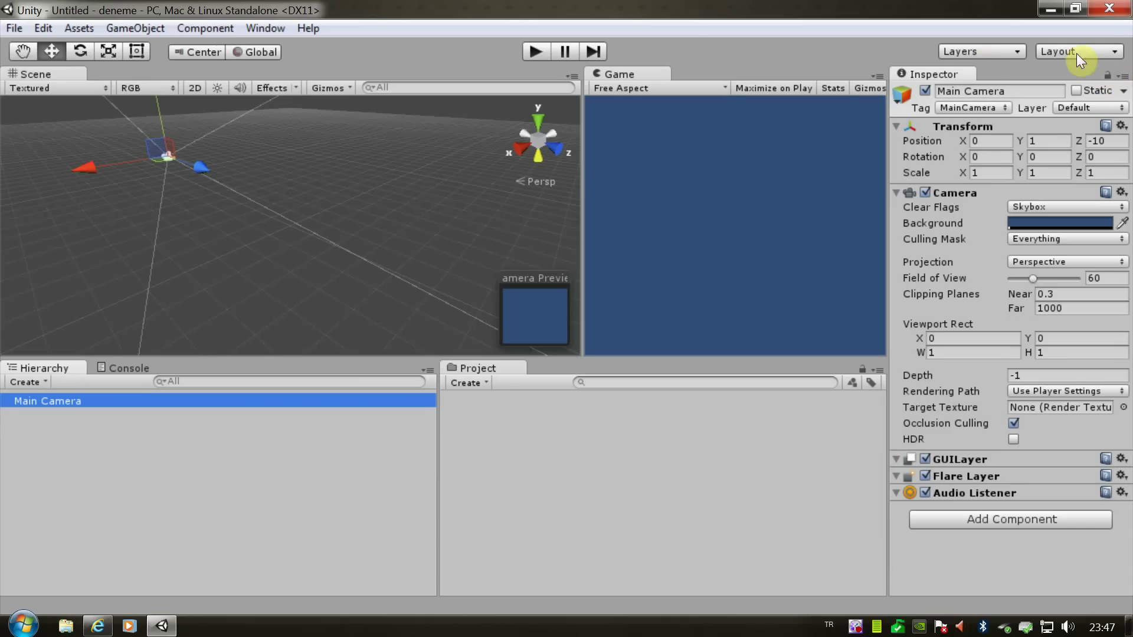
Cycle the editor layout through 2 by 3, 4 Split and Default, ending on Wide
{"action": "left_click", "coordinate": [1115, 54]}
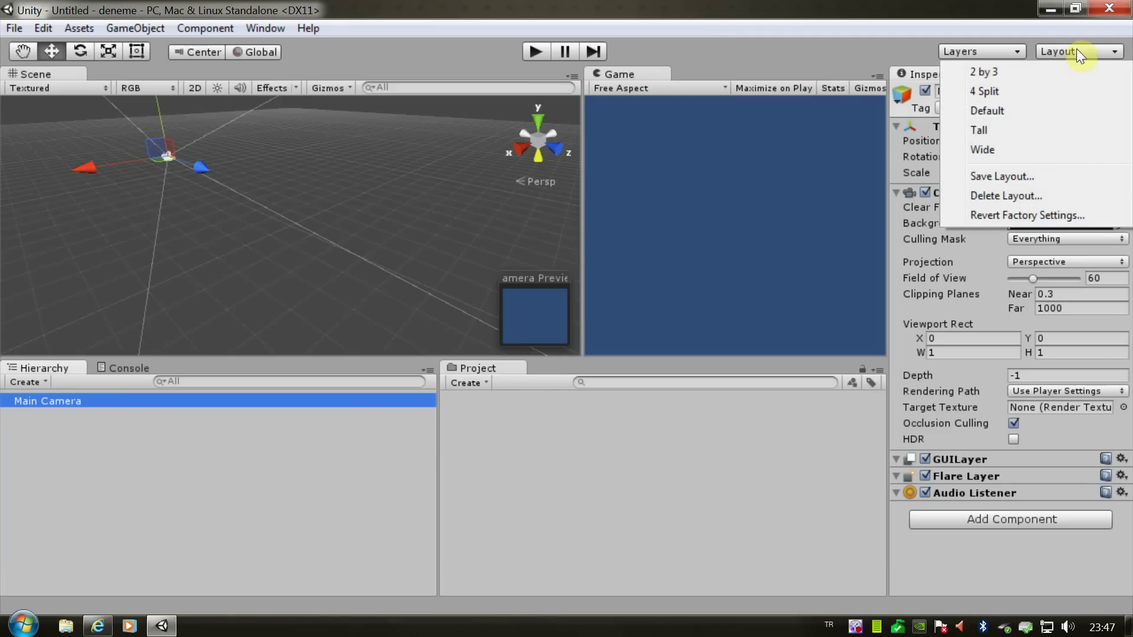
{"action": "left_click", "coordinate": [998, 71]}
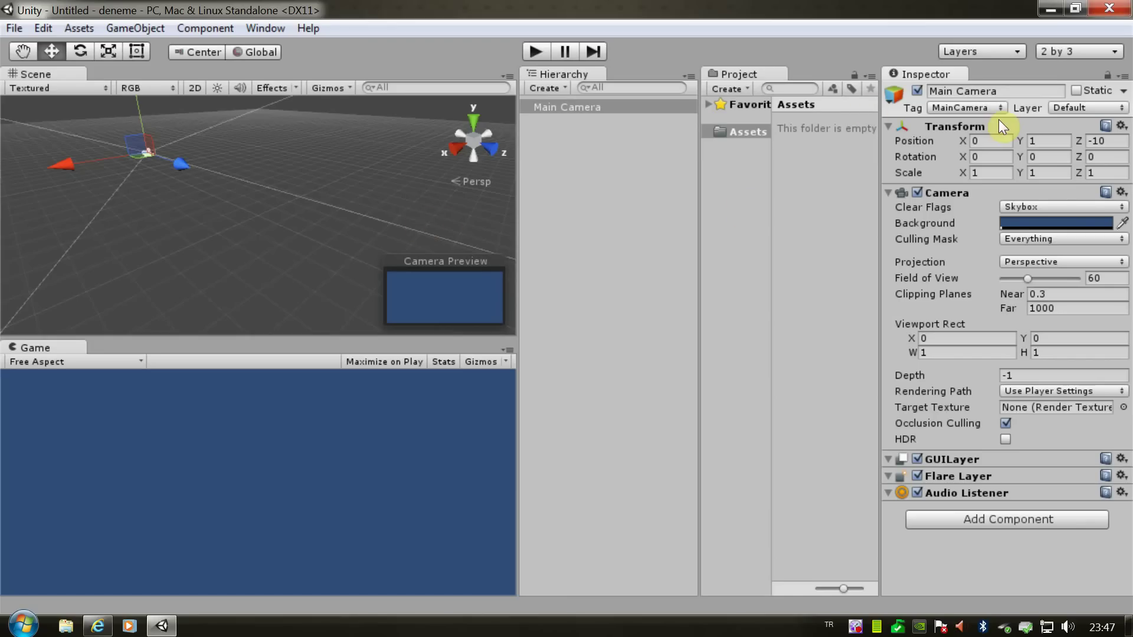
{"action": "left_click", "coordinate": [1069, 51]}
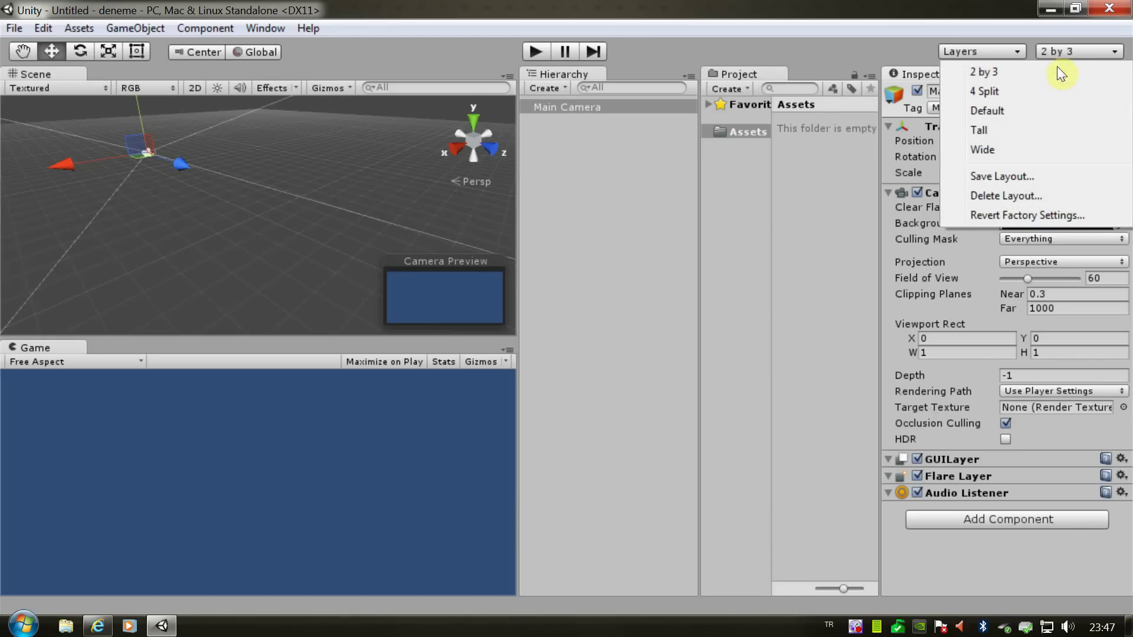
{"action": "left_click", "coordinate": [1032, 89]}
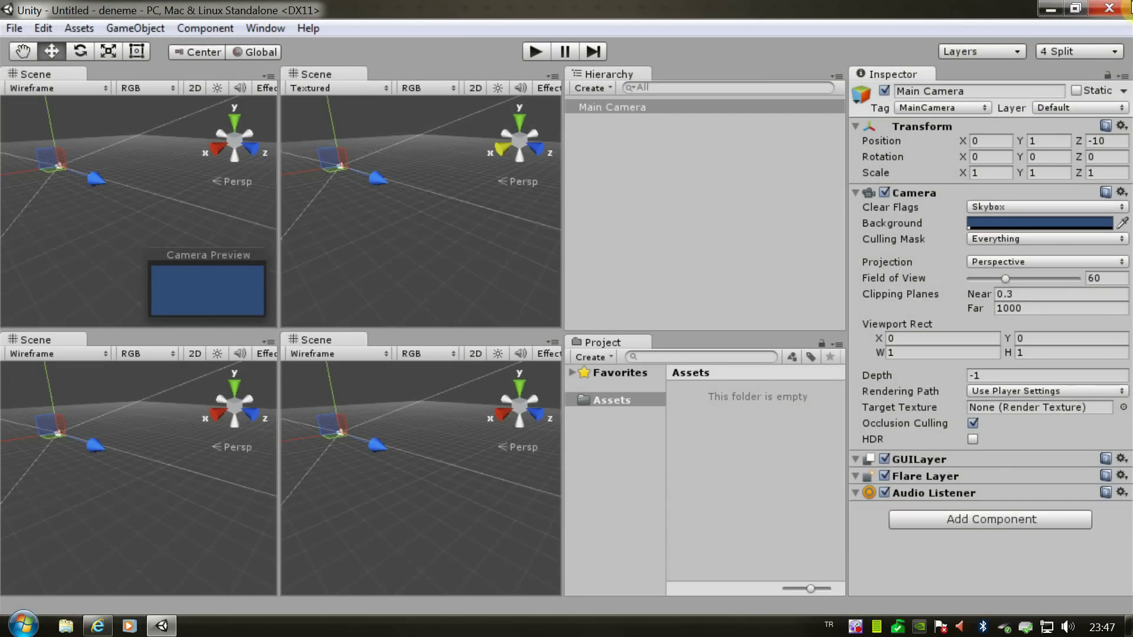
{"action": "left_click", "coordinate": [1082, 50]}
{"action": "left_click", "coordinate": [1015, 107]}
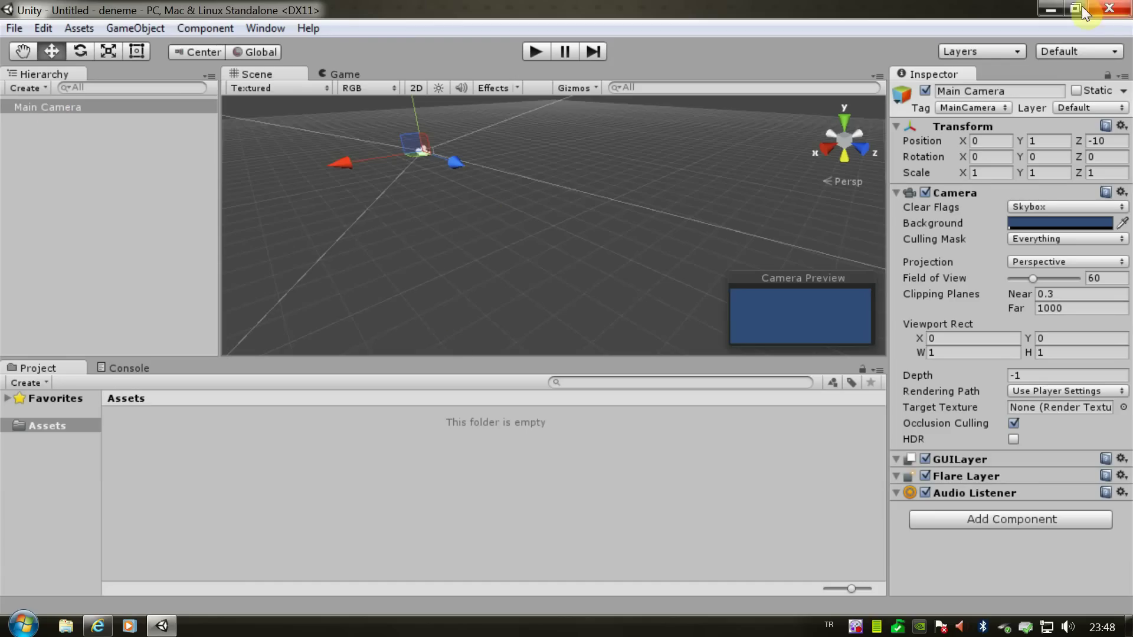
{"action": "left_click", "coordinate": [1071, 50]}
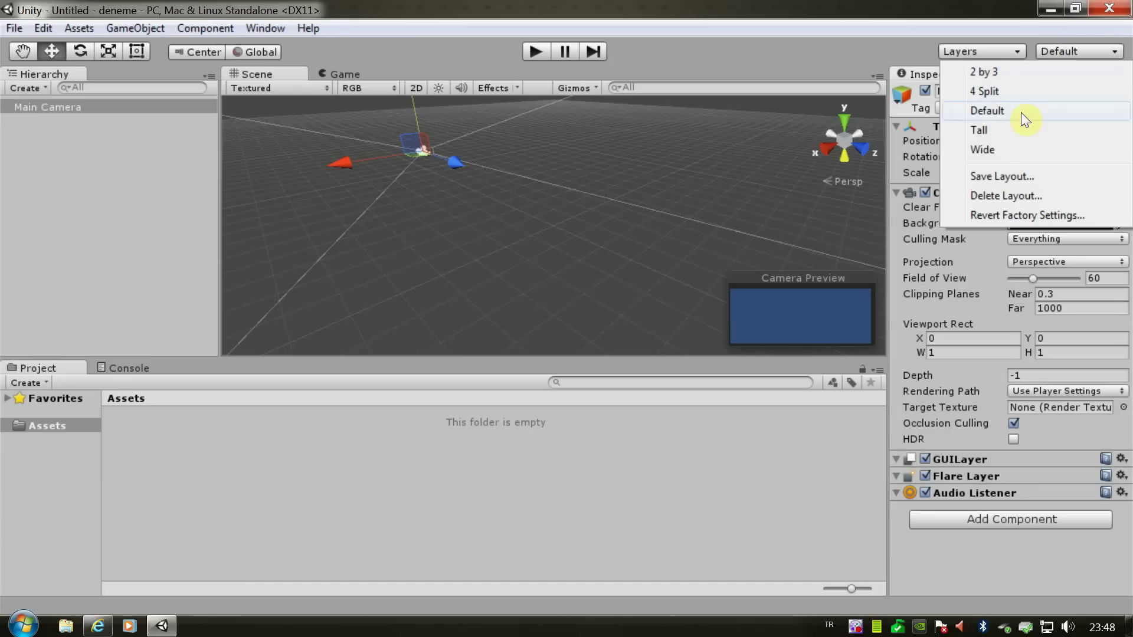
{"action": "left_click", "coordinate": [990, 149]}
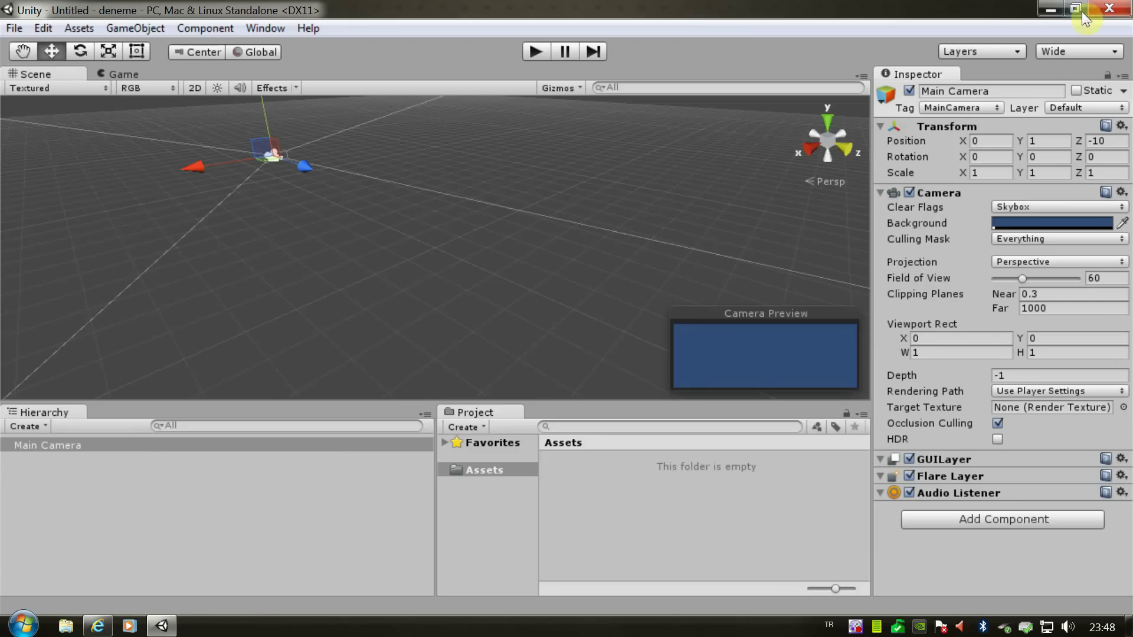
Close Unity, look inside the deneme desktop folder, then relaunch Unity
{"action": "left_click", "coordinate": [1114, 8]}
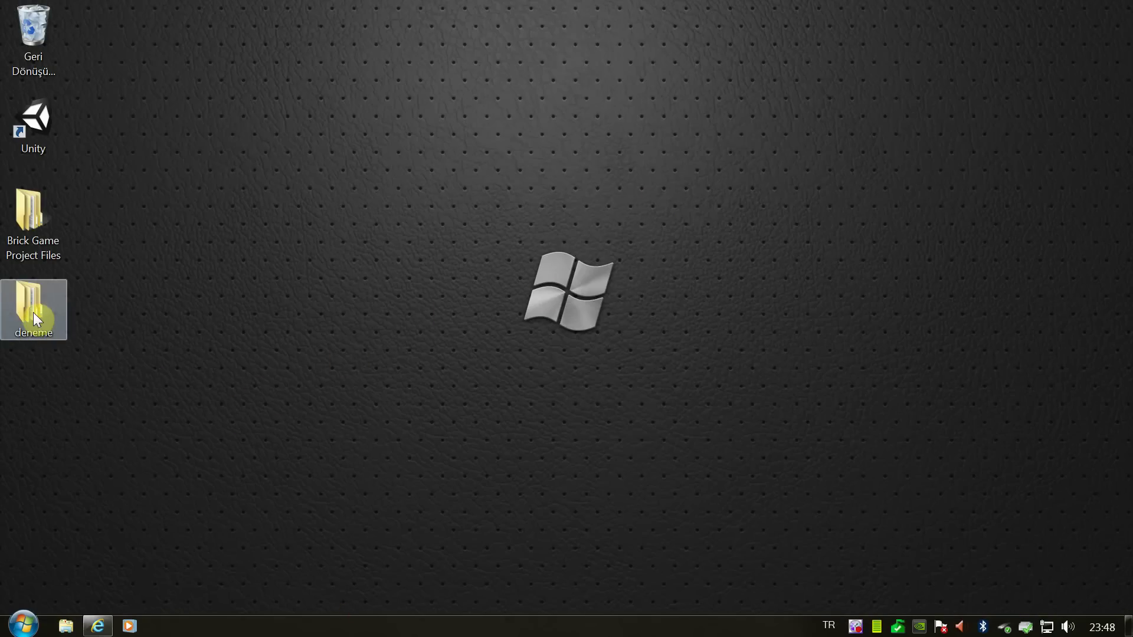
{"action": "left_click", "coordinate": [48, 312]}
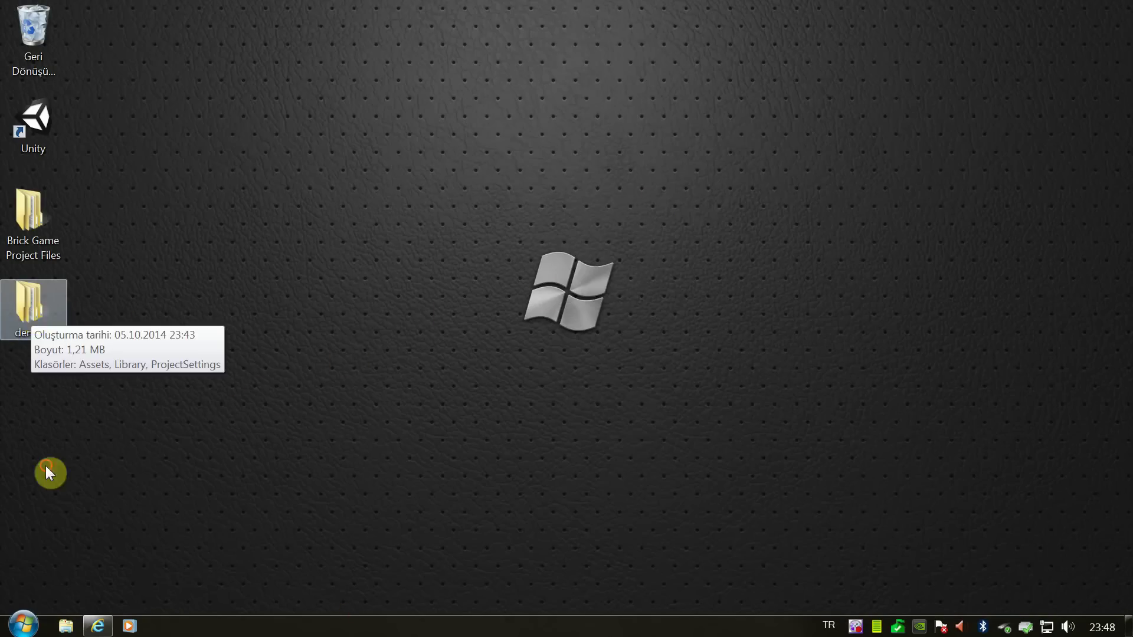
{"action": "double_click", "coordinate": [27, 303]}
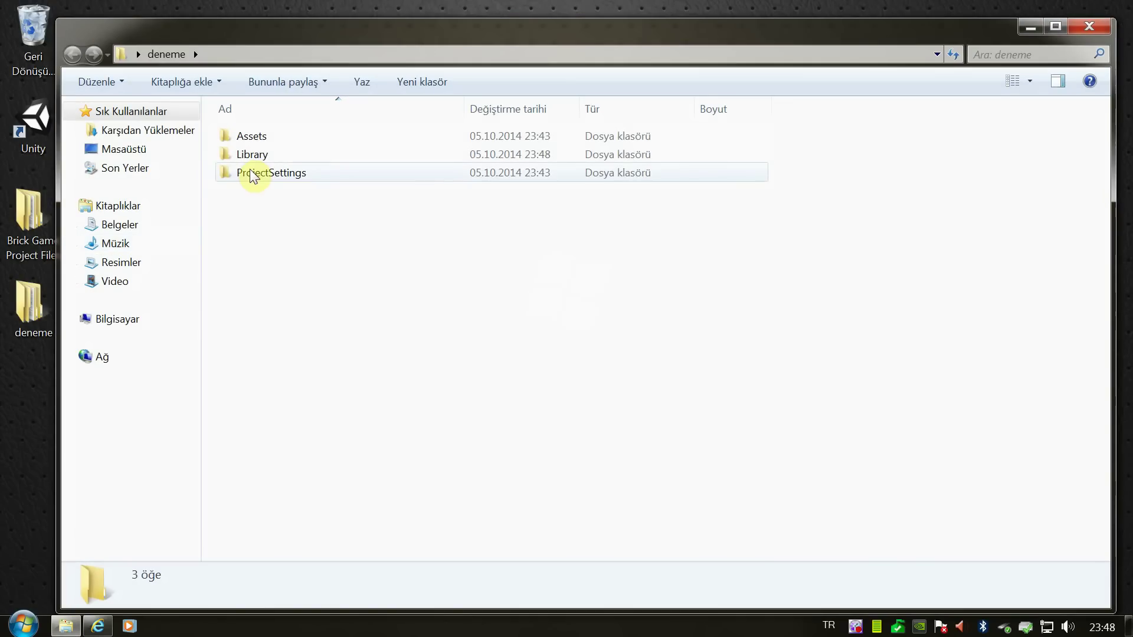
{"action": "left_click", "coordinate": [1089, 26]}
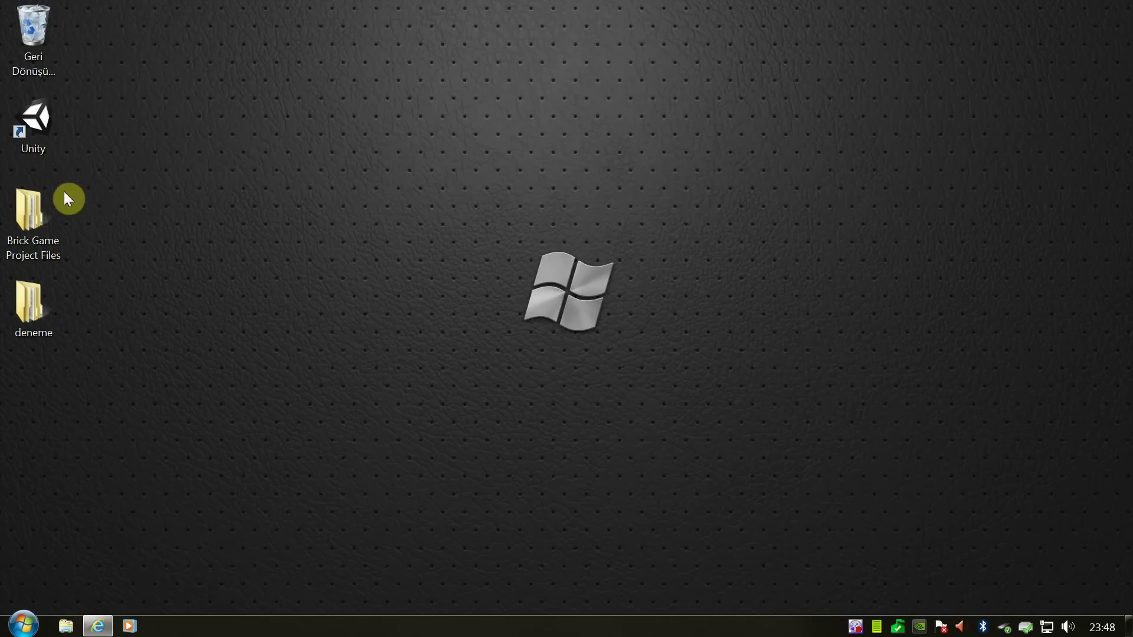
{"action": "double_click", "coordinate": [40, 127]}
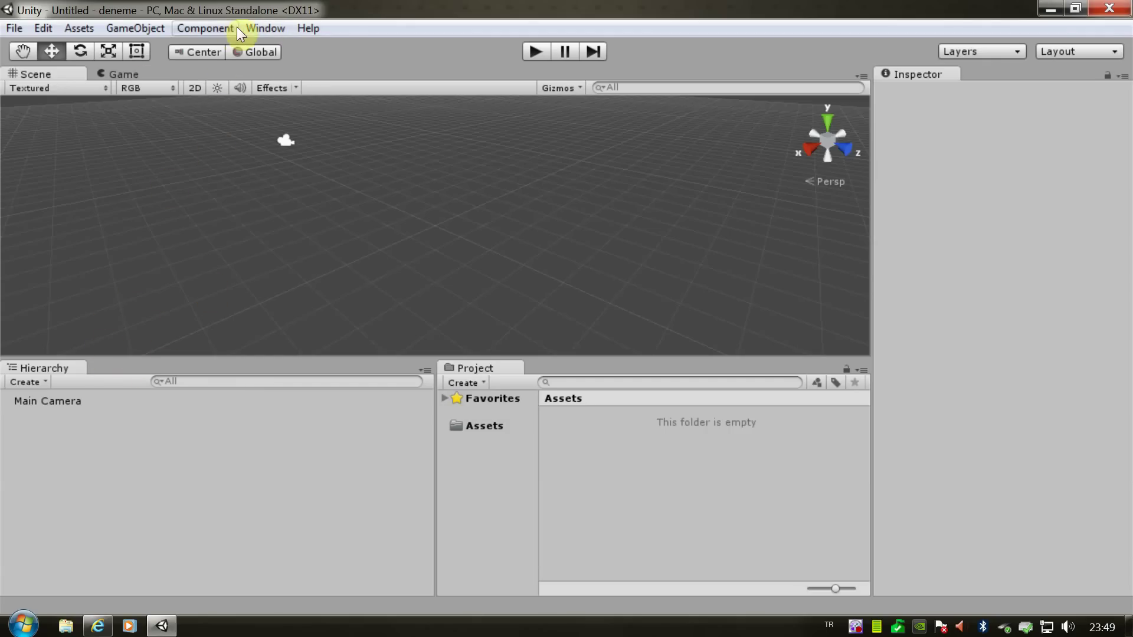
Open the Console from the Window menu and dock its tab beside the Hierarchy tab
{"action": "left_click", "coordinate": [260, 26]}
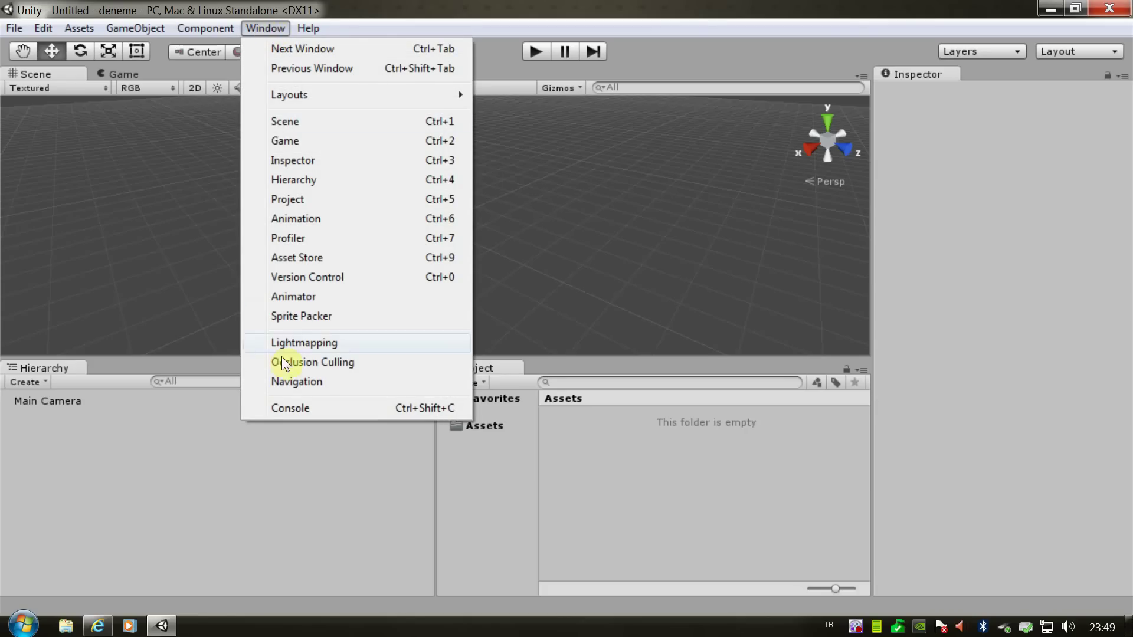
{"action": "left_click", "coordinate": [306, 409]}
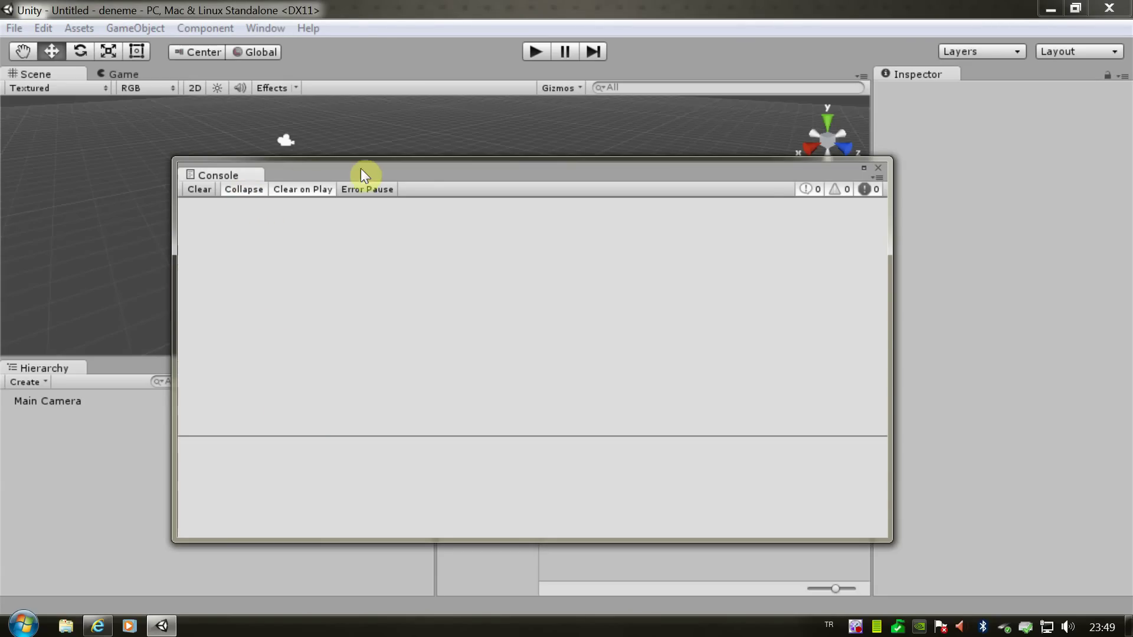
{"action": "left_click_drag", "start_coordinate": [385, 172], "coordinate": [365, 148]}
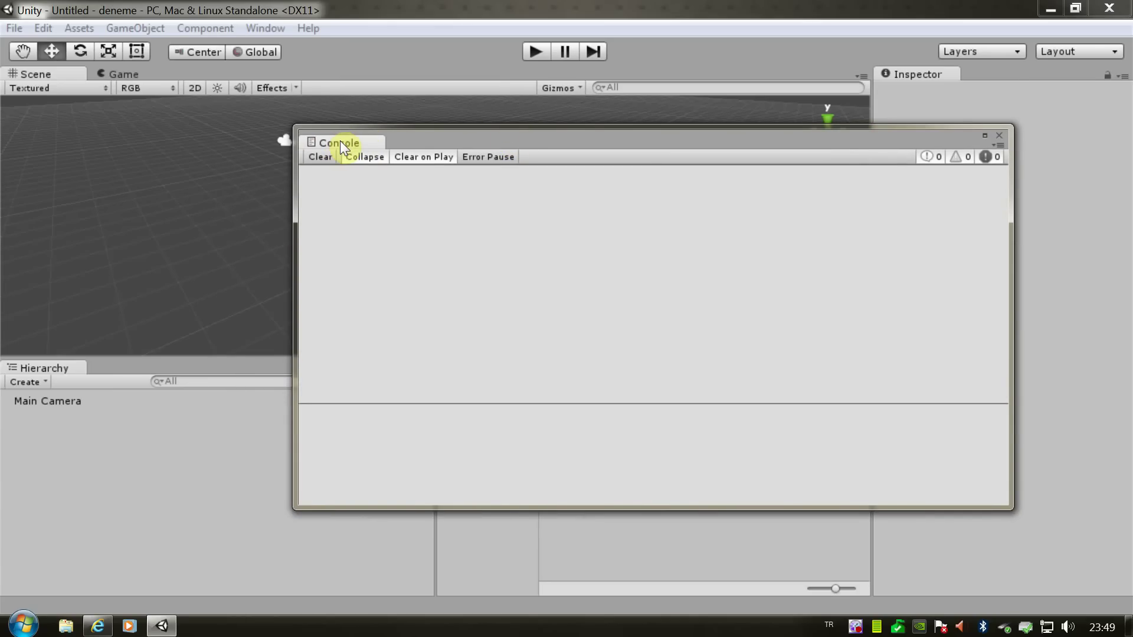
{"action": "left_click_drag", "start_coordinate": [340, 143], "coordinate": [242, 275]}
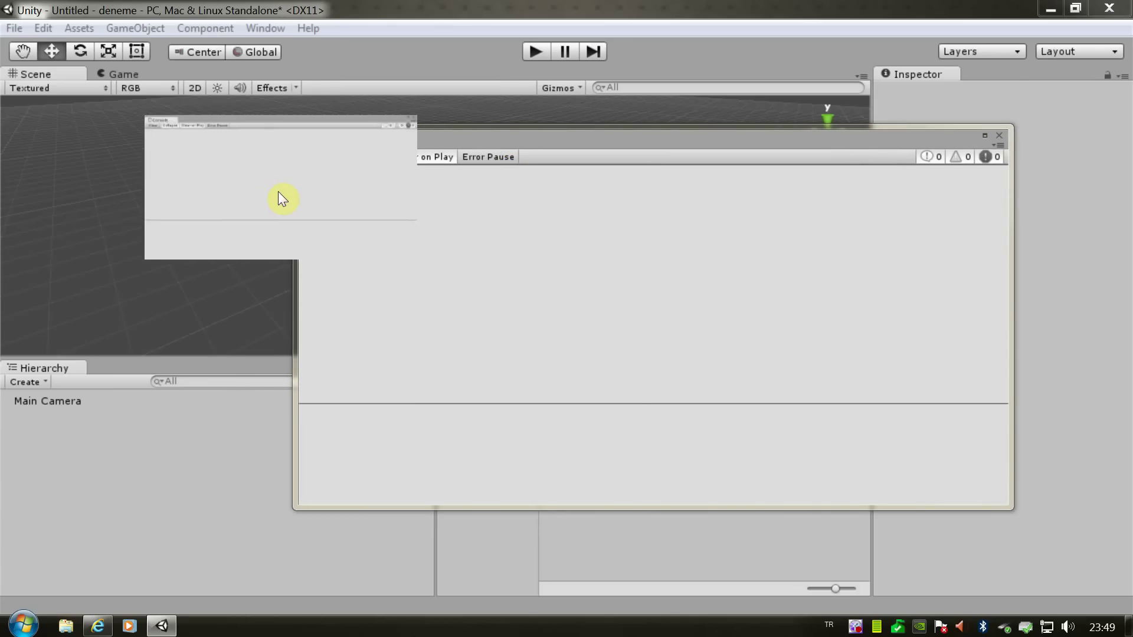
{"action": "left_click_drag", "start_coordinate": [209, 345], "coordinate": [185, 451]}
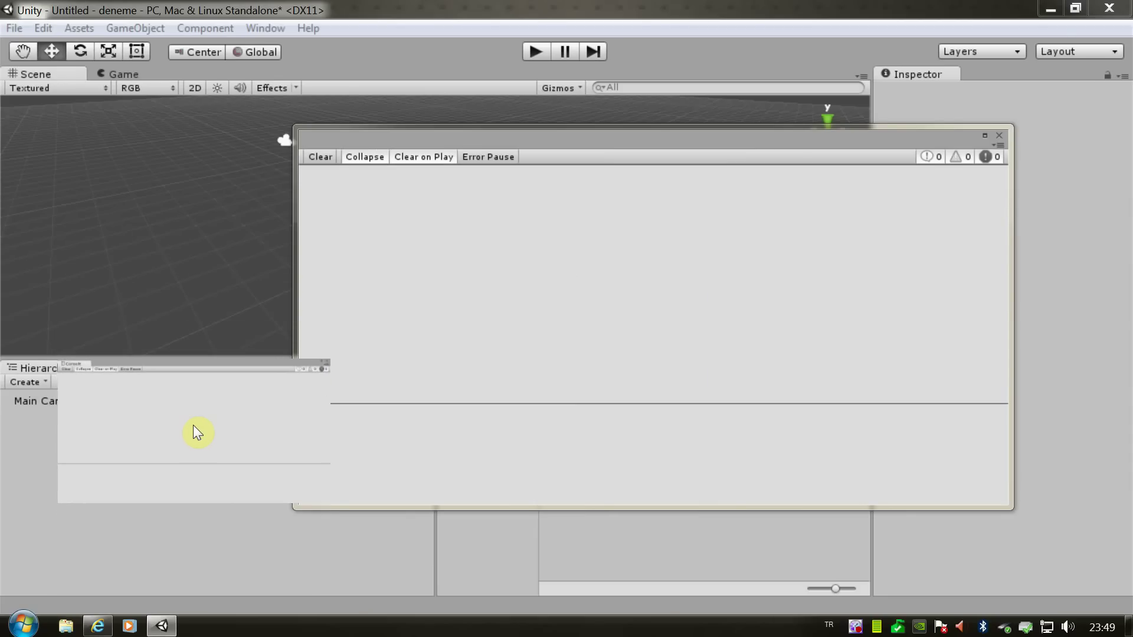
{"action": "mouse_move", "coordinate": [184, 451]}
{"action": "left_mouse_down"}
{"action": "mouse_move", "coordinate": [209, 231]}
{"action": "mouse_move", "coordinate": [652, 210]}
{"action": "left_mouse_up"}
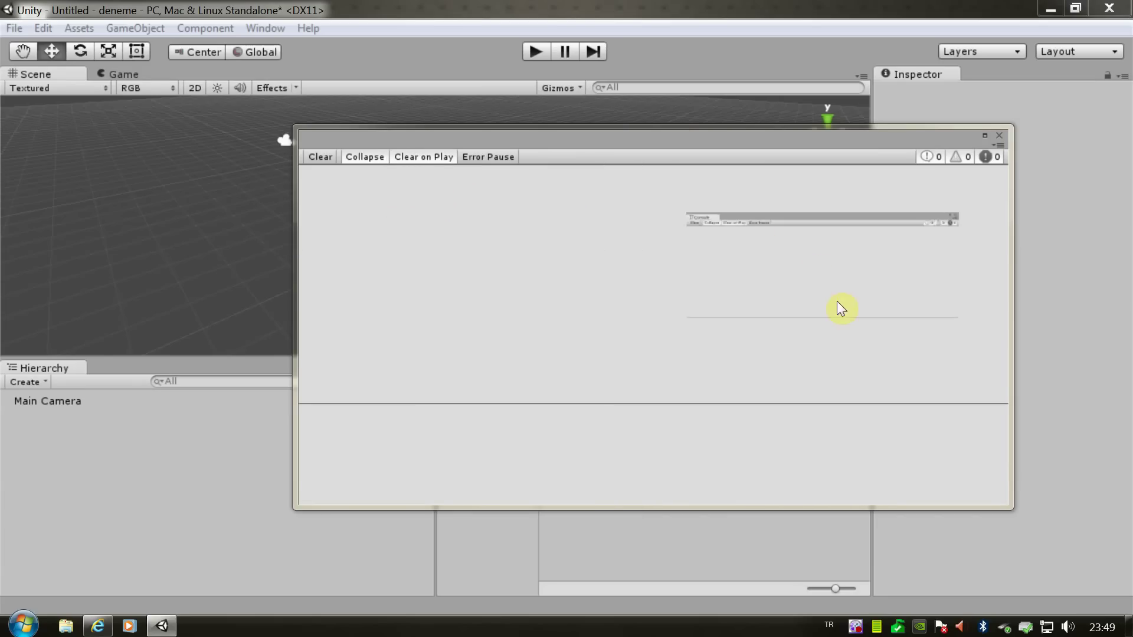
{"action": "mouse_move", "coordinate": [652, 210]}
{"action": "left_mouse_down"}
{"action": "mouse_move", "coordinate": [293, 451]}
{"action": "mouse_move", "coordinate": [98, 366]}
{"action": "mouse_move", "coordinate": [114, 371]}
{"action": "left_mouse_up"}
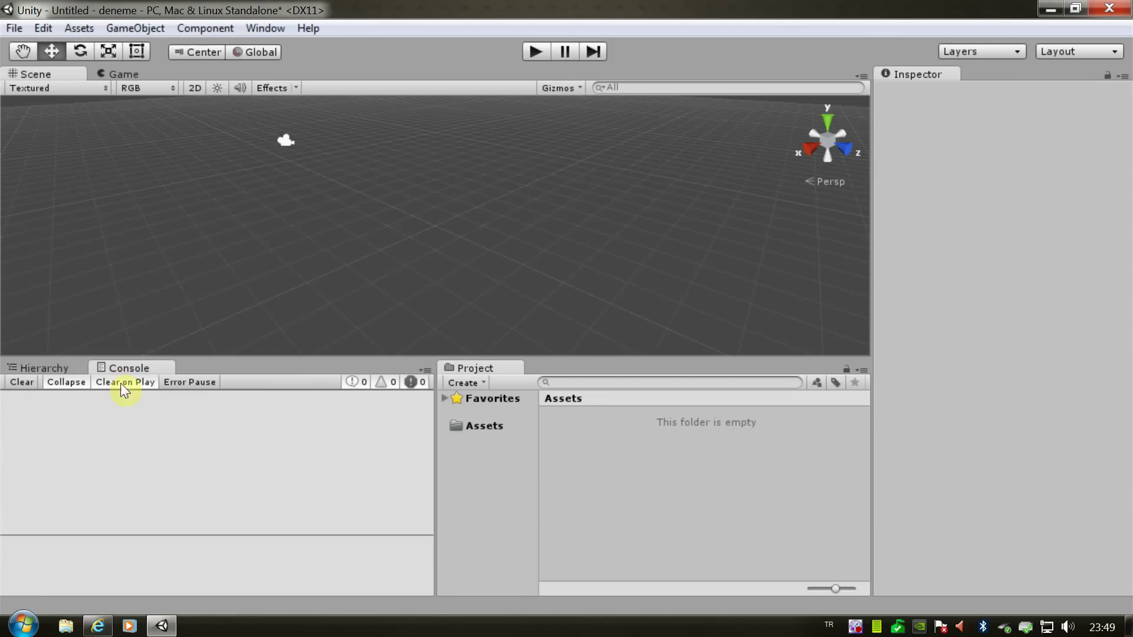
Toggle between the Console and Hierarchy tabs, then select Main Camera to show it in the Inspector
{"action": "left_click", "coordinate": [59, 368]}
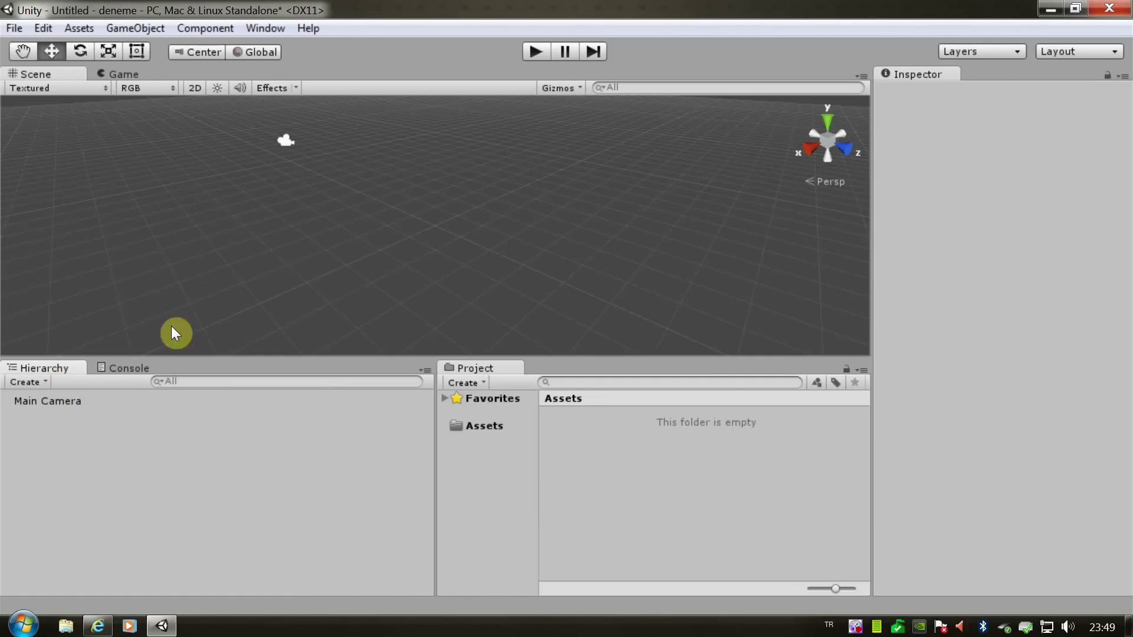
{"action": "left_click", "coordinate": [106, 367]}
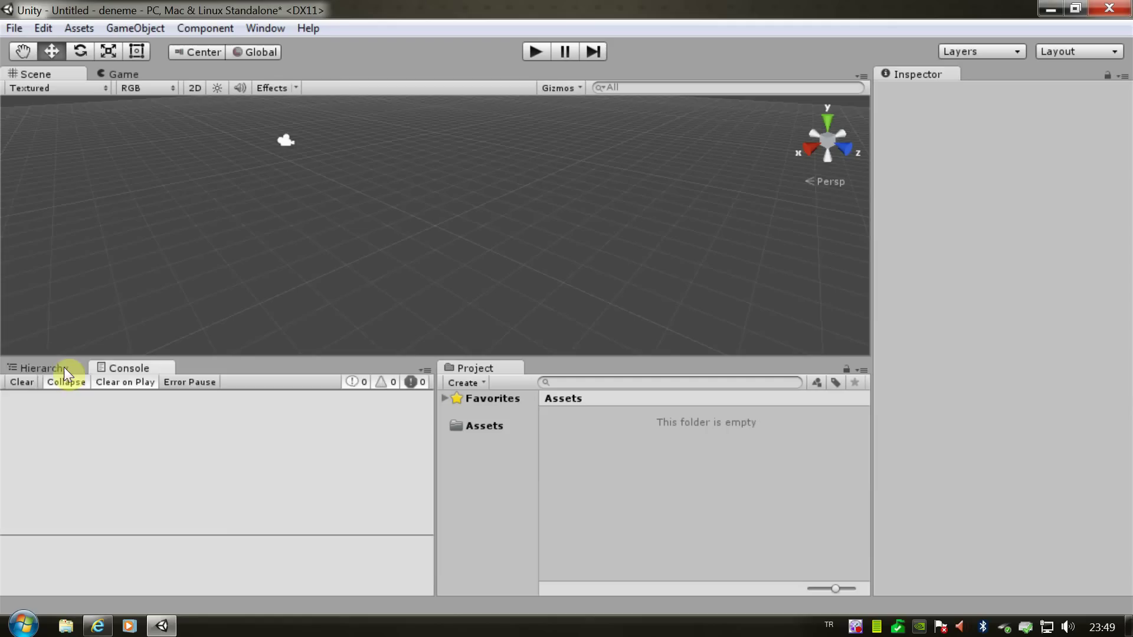
{"action": "left_click", "coordinate": [64, 367]}
{"action": "left_click", "coordinate": [127, 366]}
{"action": "left_click", "coordinate": [62, 368]}
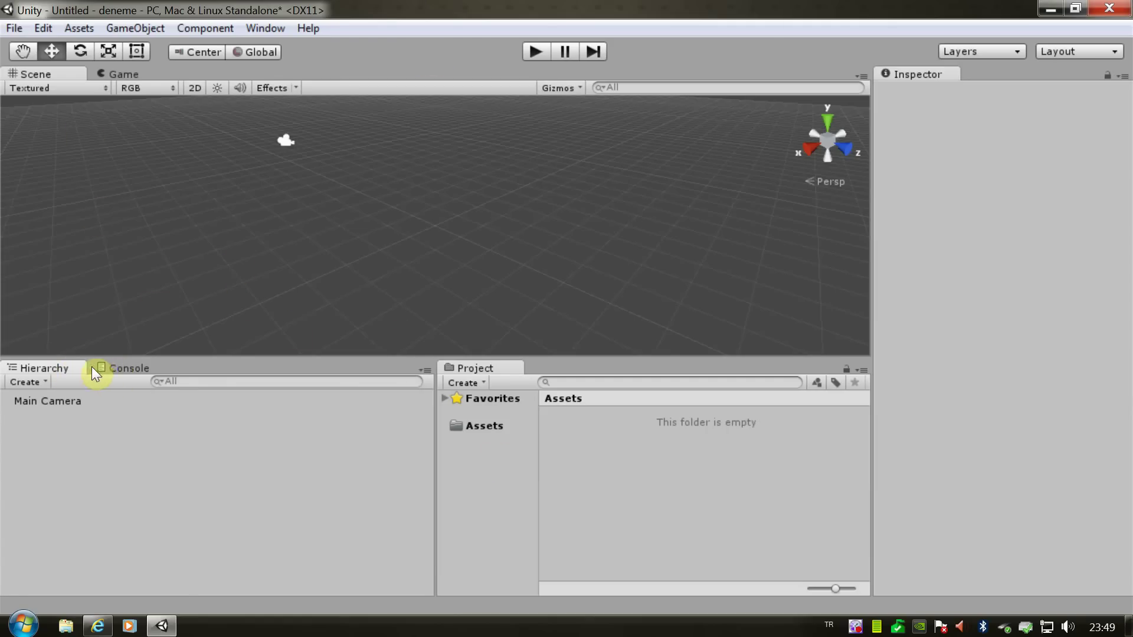
{"action": "left_click", "coordinate": [129, 365]}
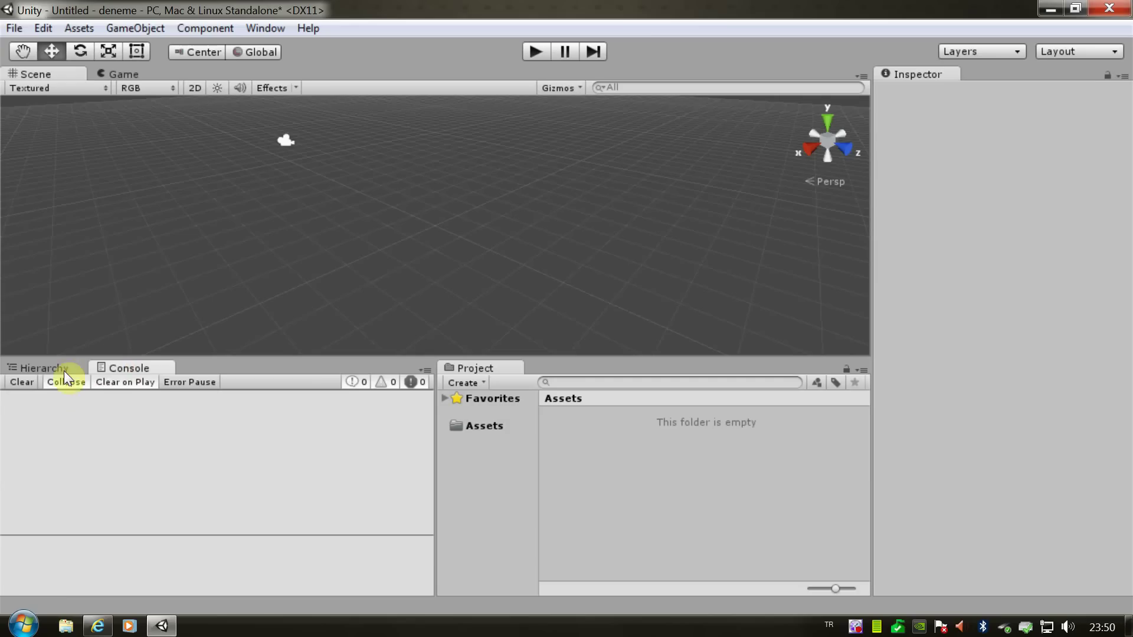
{"action": "left_click", "coordinate": [63, 368]}
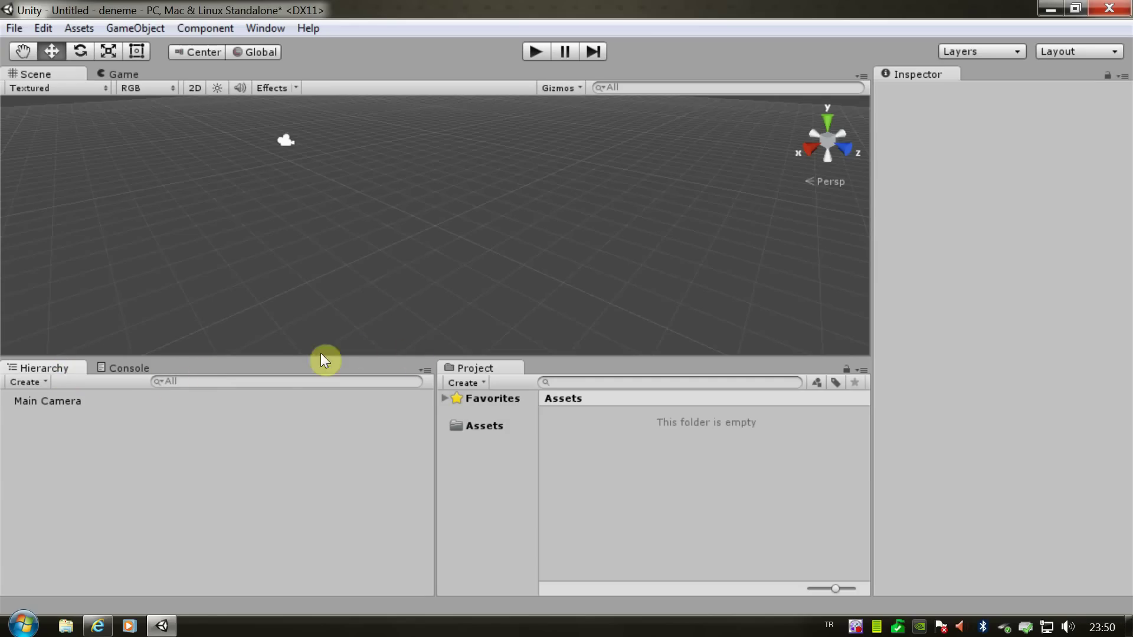
{"action": "left_click", "coordinate": [47, 401]}
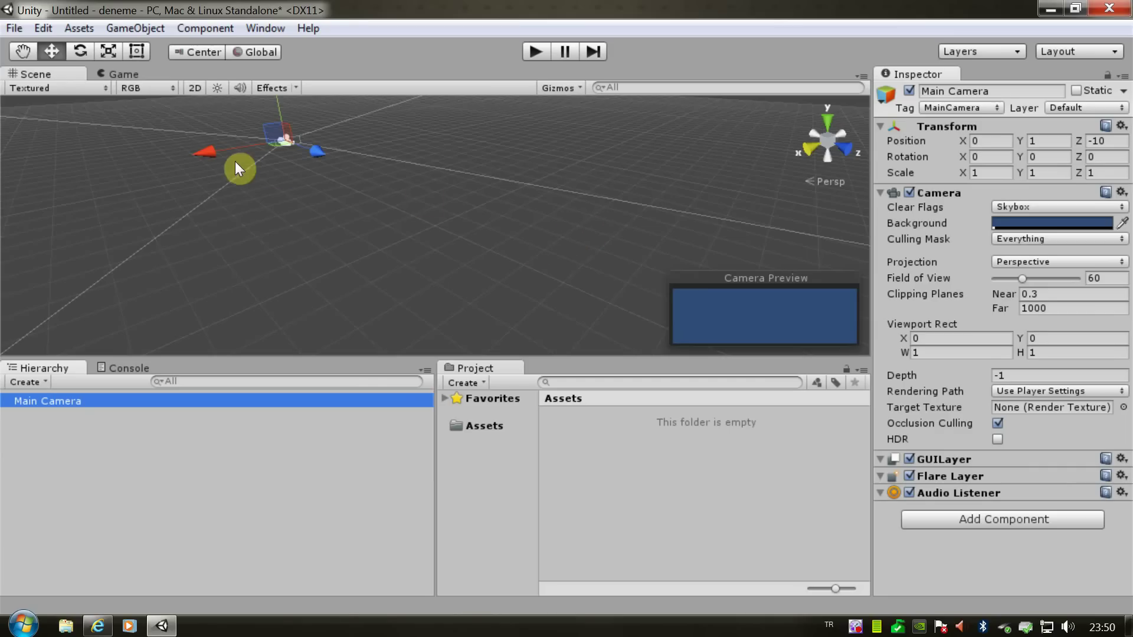
Flip between the Scene and Game tabs, ending on the Game view's empty blue background
{"action": "left_click", "coordinate": [112, 75]}
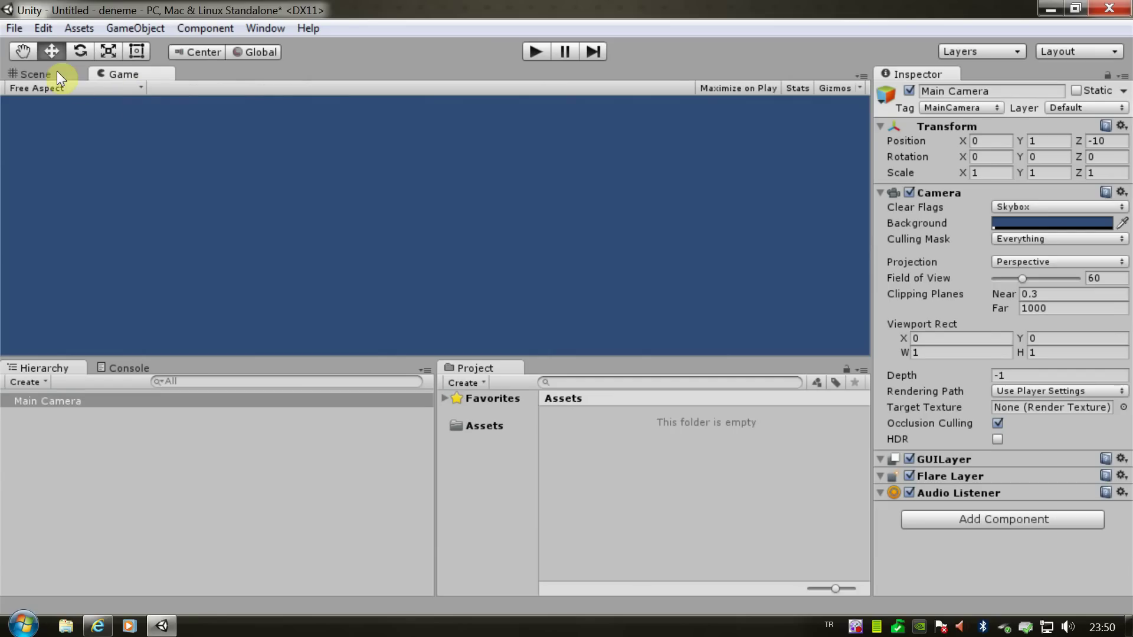
{"action": "left_click", "coordinate": [56, 72]}
{"action": "left_click", "coordinate": [118, 74]}
{"action": "left_click", "coordinate": [55, 73]}
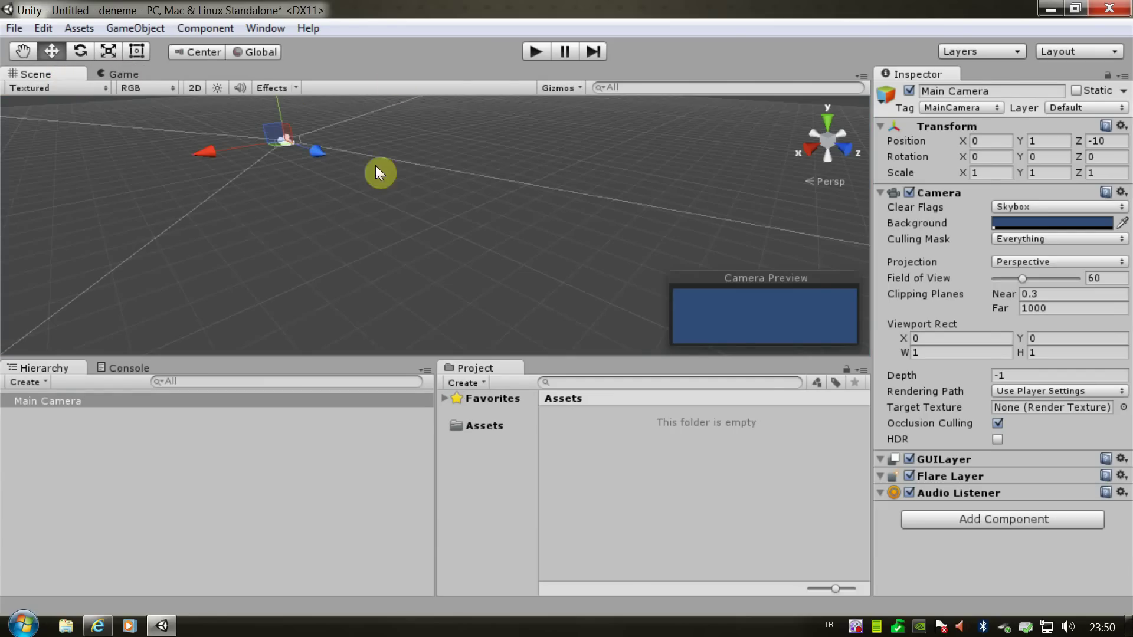
{"action": "left_click", "coordinate": [120, 77]}
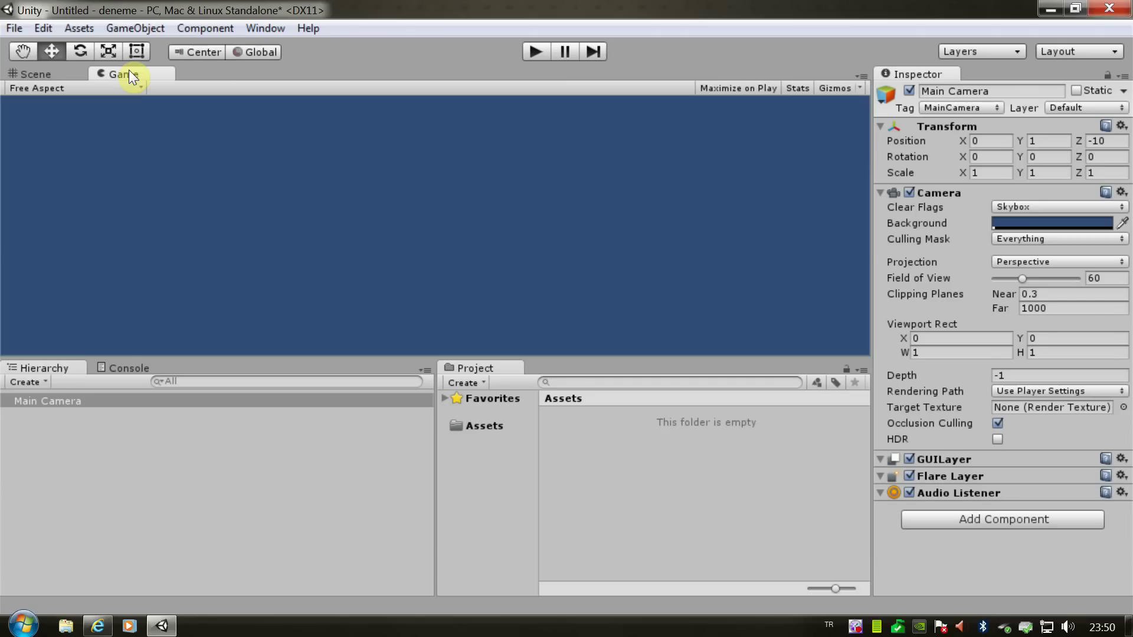
Dock the Game view to the right of the Scene view and adjust the splitter between them
{"action": "mouse_move", "coordinate": [127, 72]}
{"action": "left_mouse_down"}
{"action": "mouse_move", "coordinate": [188, 114]}
{"action": "mouse_move", "coordinate": [496, 146]}
{"action": "left_mouse_up"}
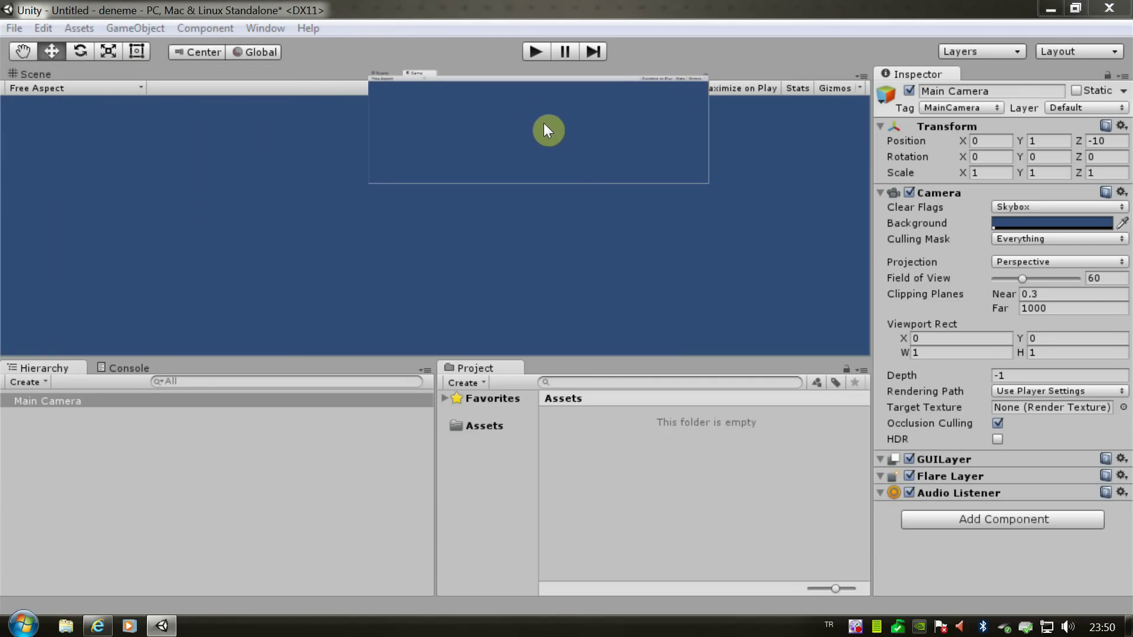
{"action": "mouse_move", "coordinate": [496, 146]}
{"action": "left_mouse_down"}
{"action": "mouse_move", "coordinate": [641, 90]}
{"action": "mouse_move", "coordinate": [842, 108]}
{"action": "left_mouse_up"}
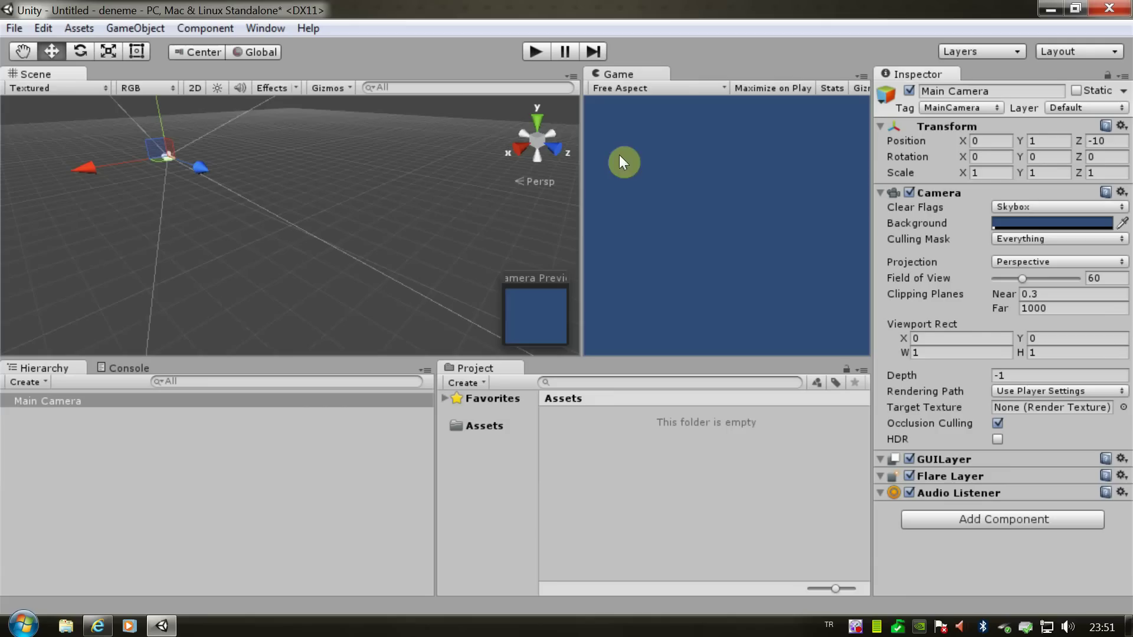
{"action": "left_click_drag", "start_coordinate": [585, 186], "coordinate": [391, 191]}
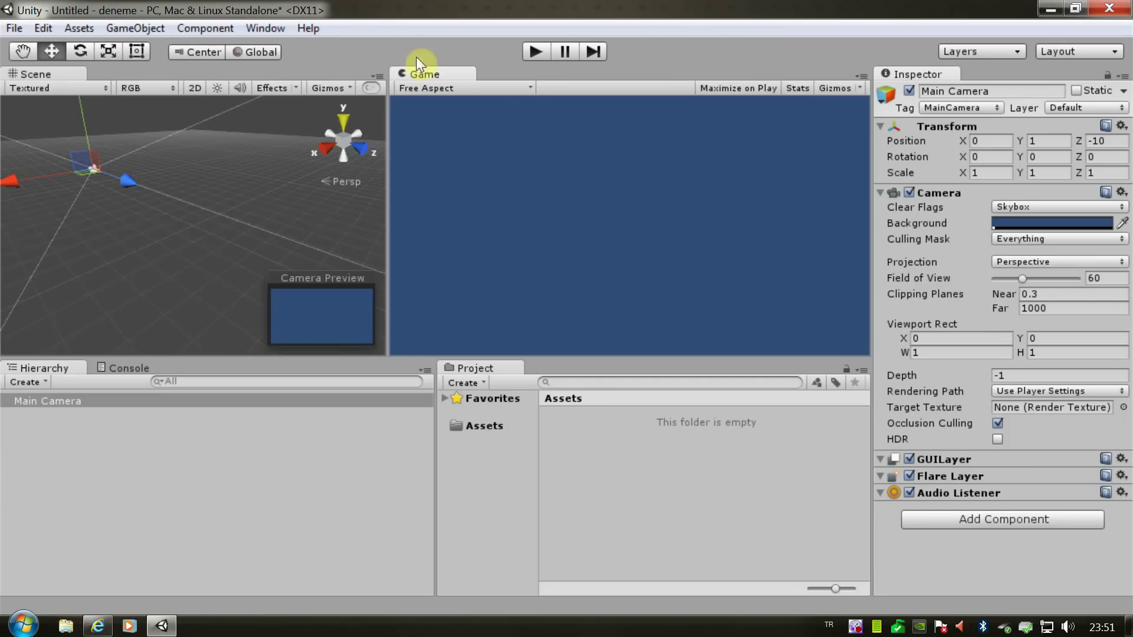
{"action": "mouse_move", "coordinate": [387, 194]}
{"action": "left_mouse_down"}
{"action": "mouse_move", "coordinate": [585, 199]}
{"action": "mouse_move", "coordinate": [573, 199]}
{"action": "left_mouse_up"}
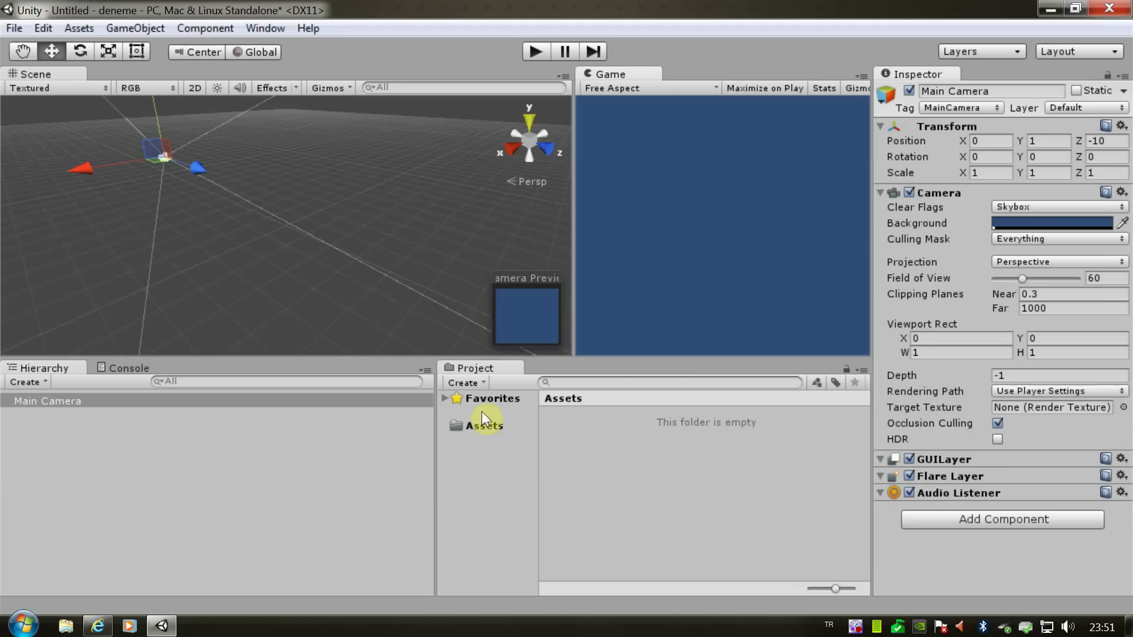
Browse Favorites and Assets, then switch the Project panel to One Column Layout
{"action": "left_click", "coordinate": [444, 402]}
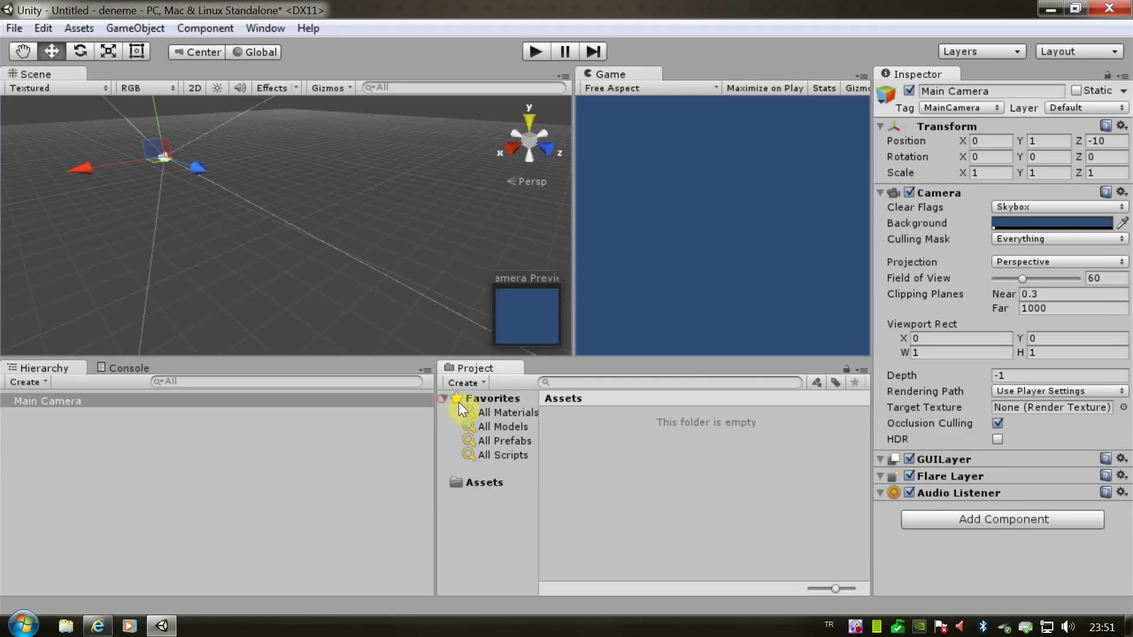
{"action": "left_click", "coordinate": [445, 399]}
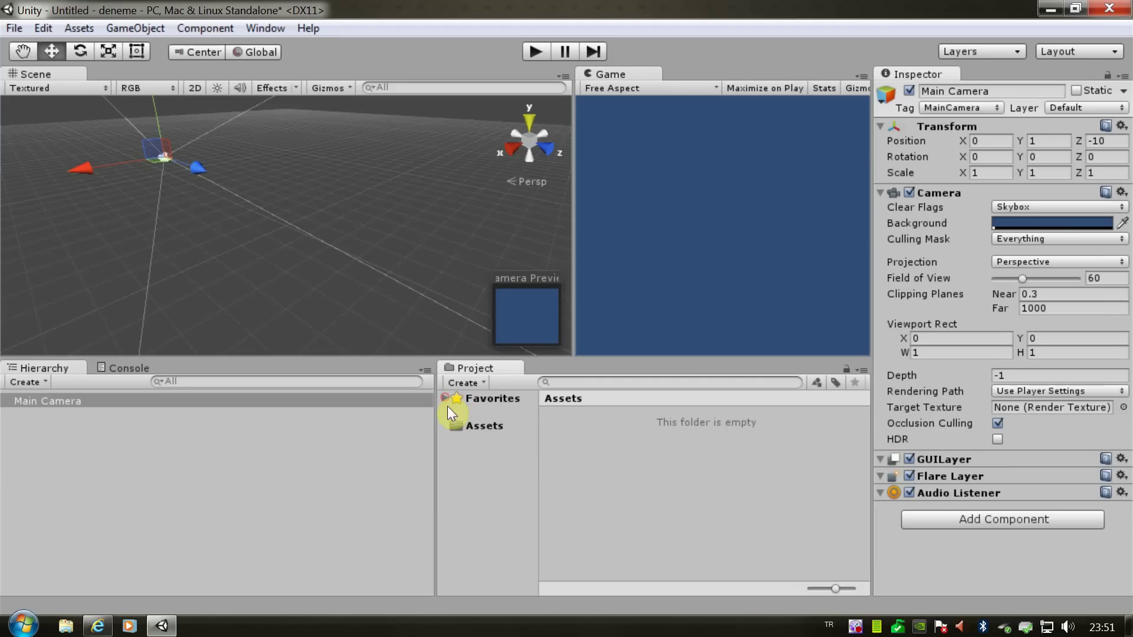
{"action": "left_click", "coordinate": [483, 427]}
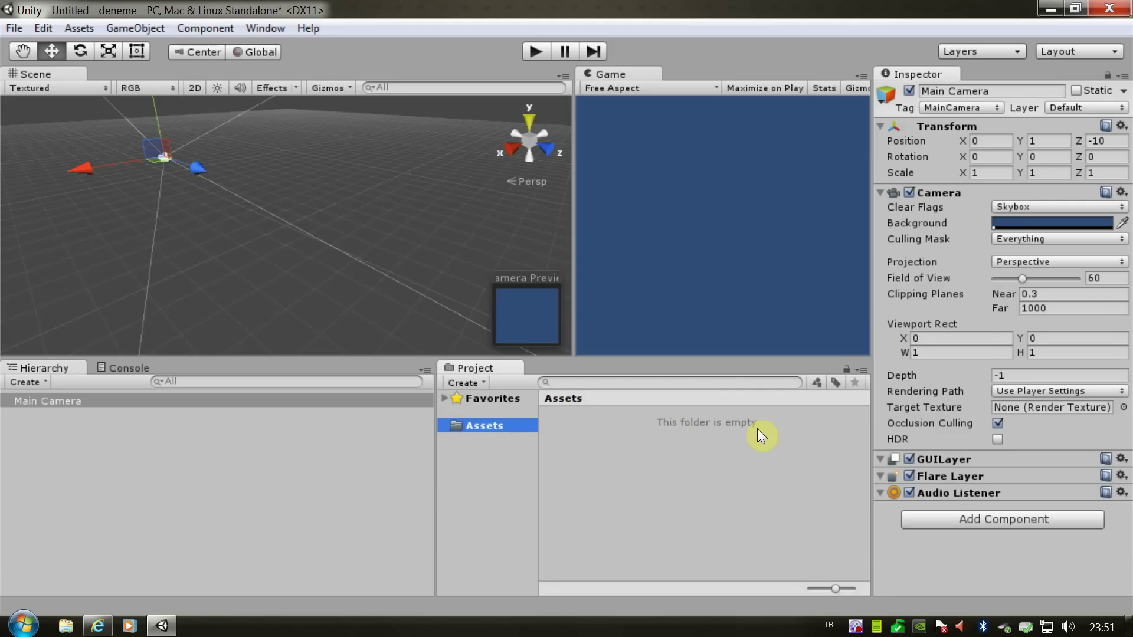
{"action": "left_click", "coordinate": [860, 372]}
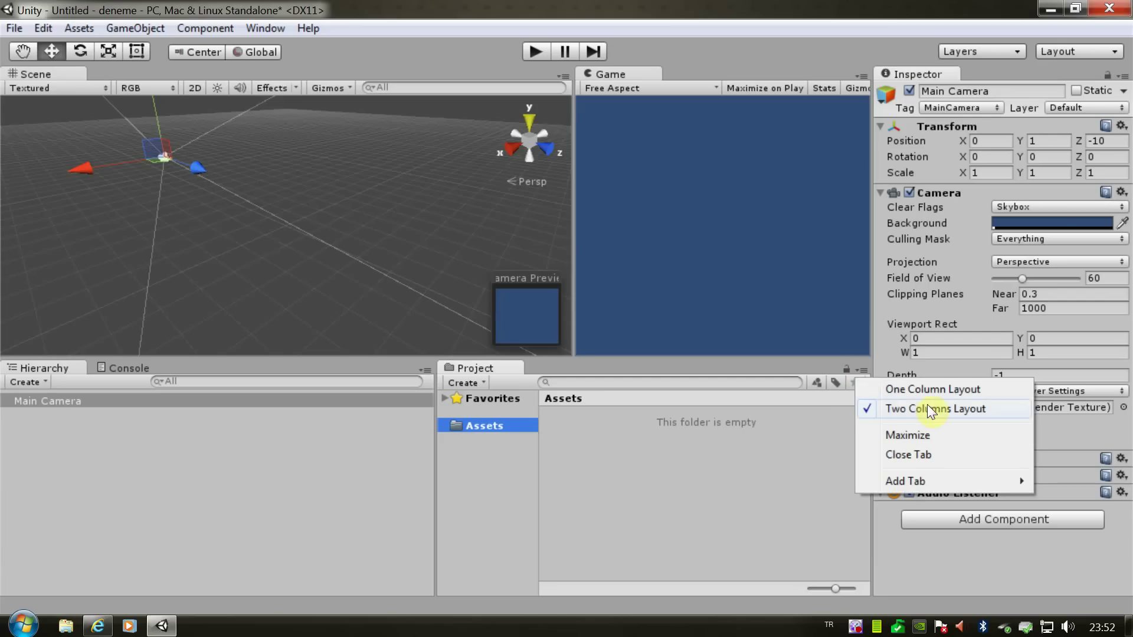
{"action": "left_click", "coordinate": [863, 369]}
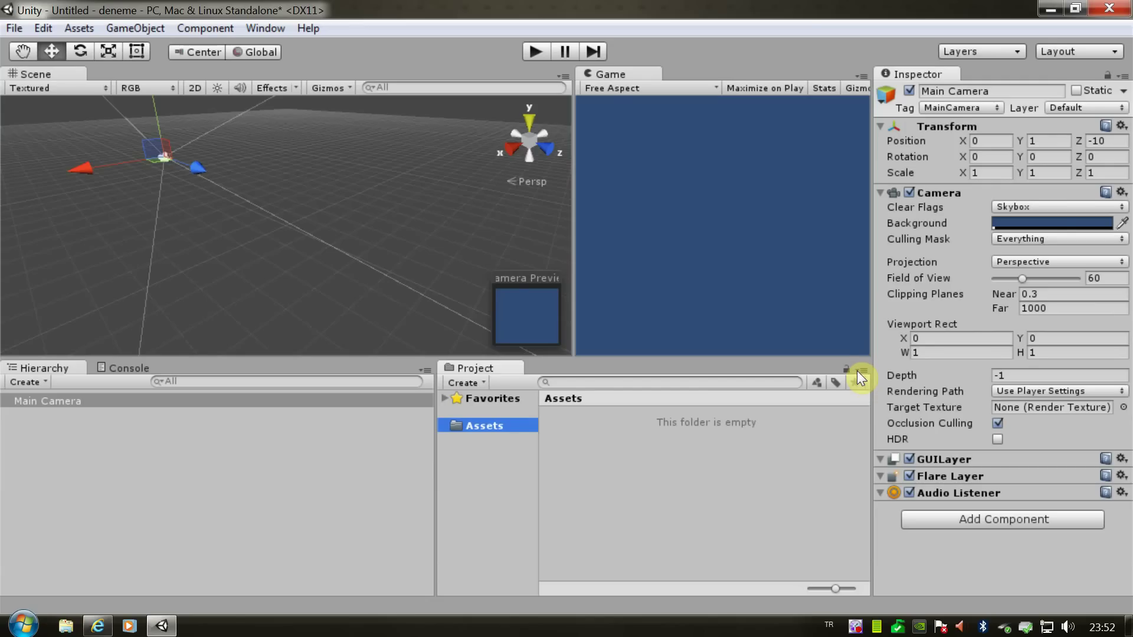
{"action": "left_click", "coordinate": [860, 369]}
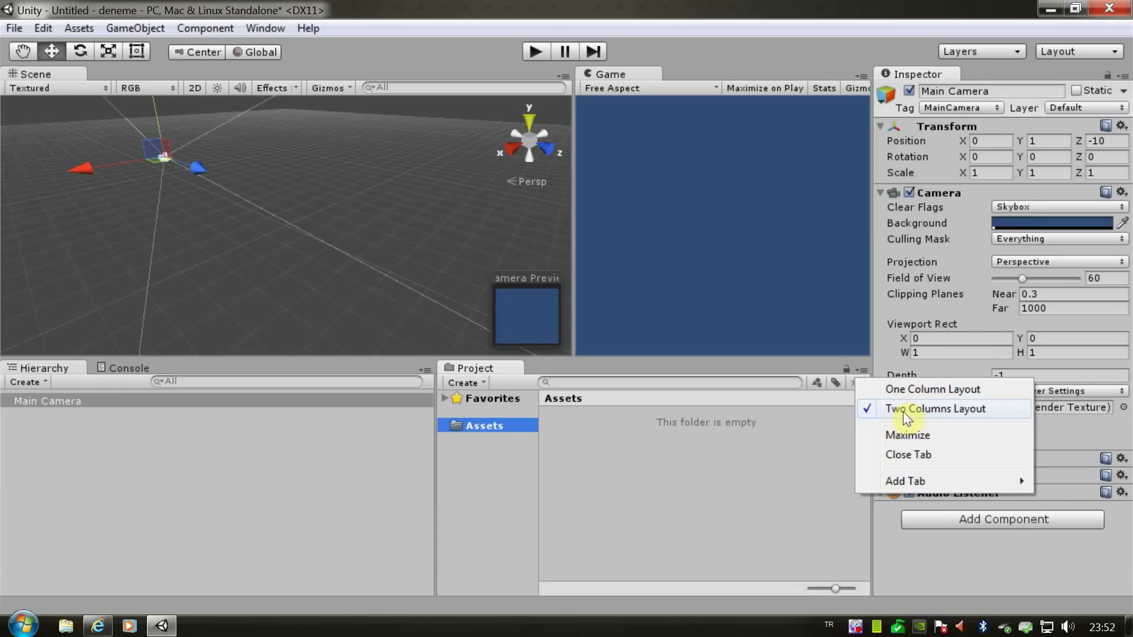
{"action": "left_click", "coordinate": [918, 389]}
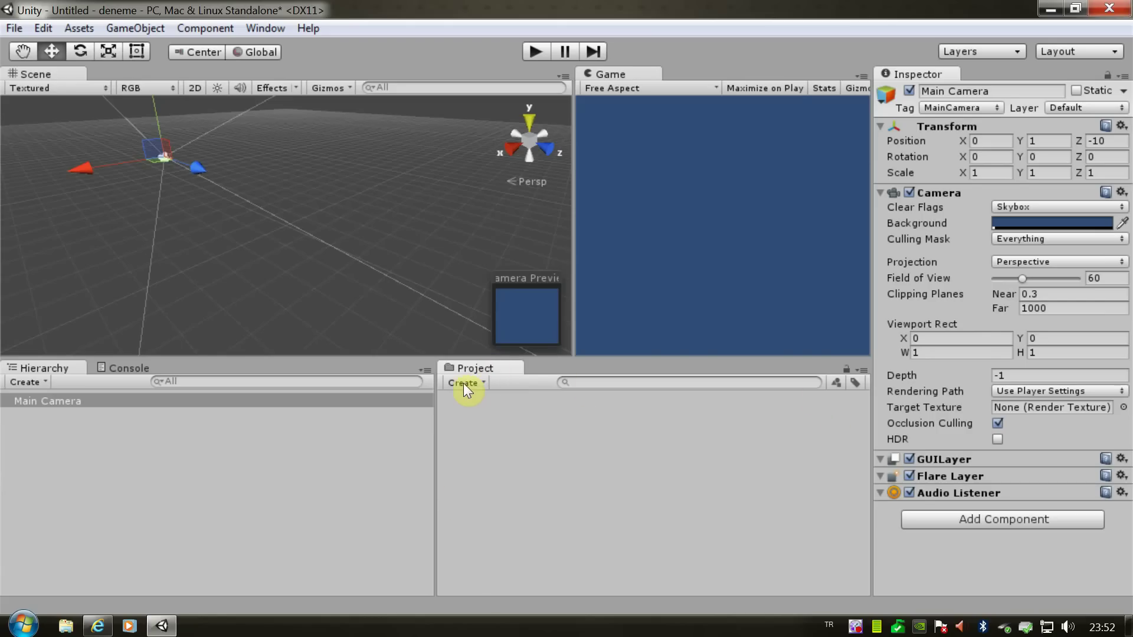
Dismiss the Project Create menu and drag the splitters to widen the Game view and Inspector
{"action": "left_click", "coordinate": [480, 387]}
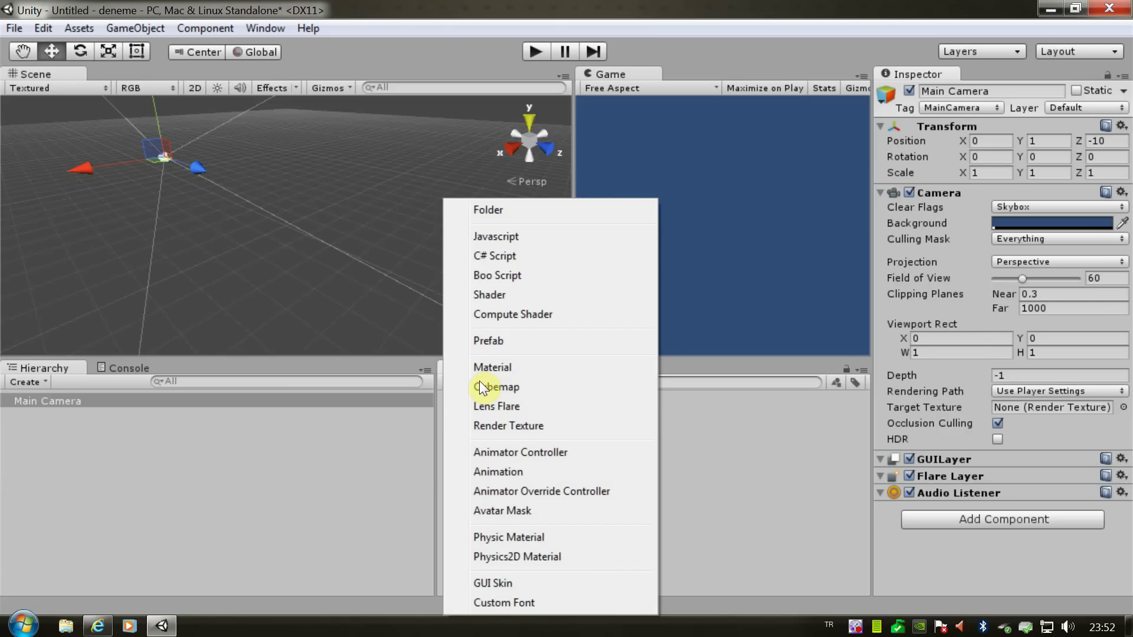
{"action": "key", "text": "Escape"}
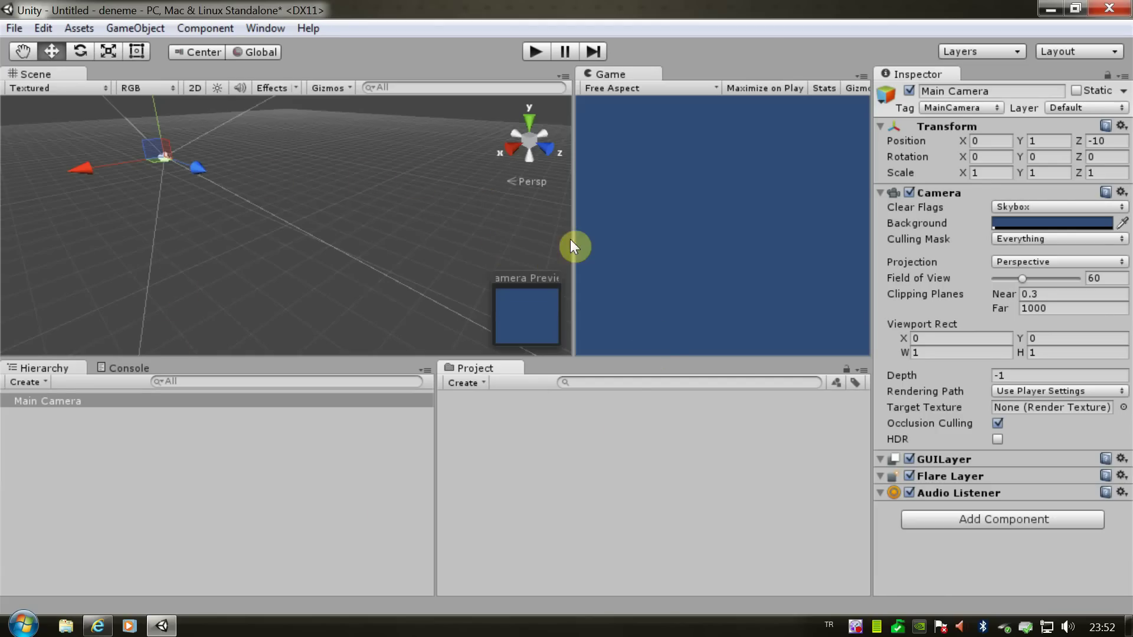
{"action": "left_click_drag", "start_coordinate": [572, 248], "coordinate": [564, 247]}
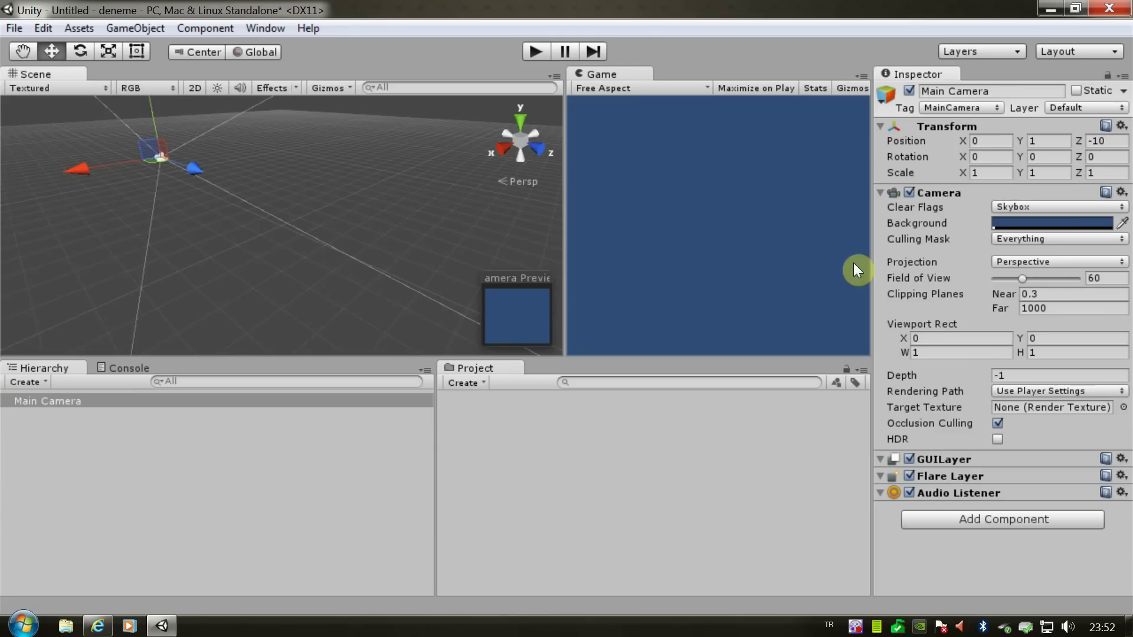
{"action": "left_click_drag", "start_coordinate": [871, 262], "coordinate": [861, 262]}
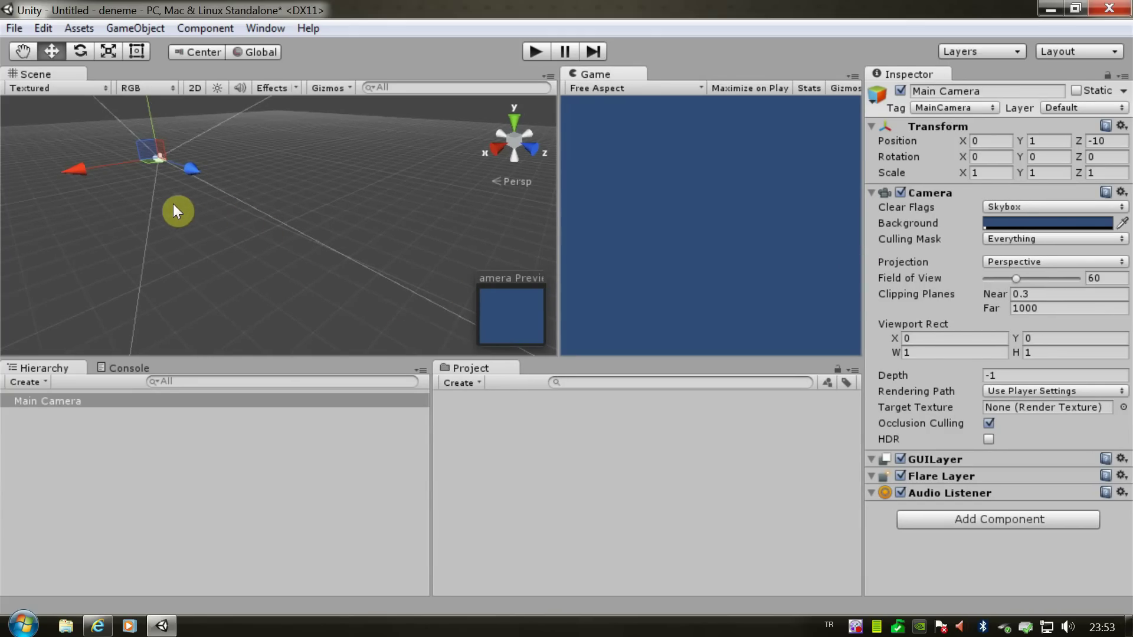
Nudge the Scene view angle and reselect Main Camera in the Hierarchy
{"action": "right_click_drag", "start_coordinate": [172, 204], "coordinate": [163, 222]}
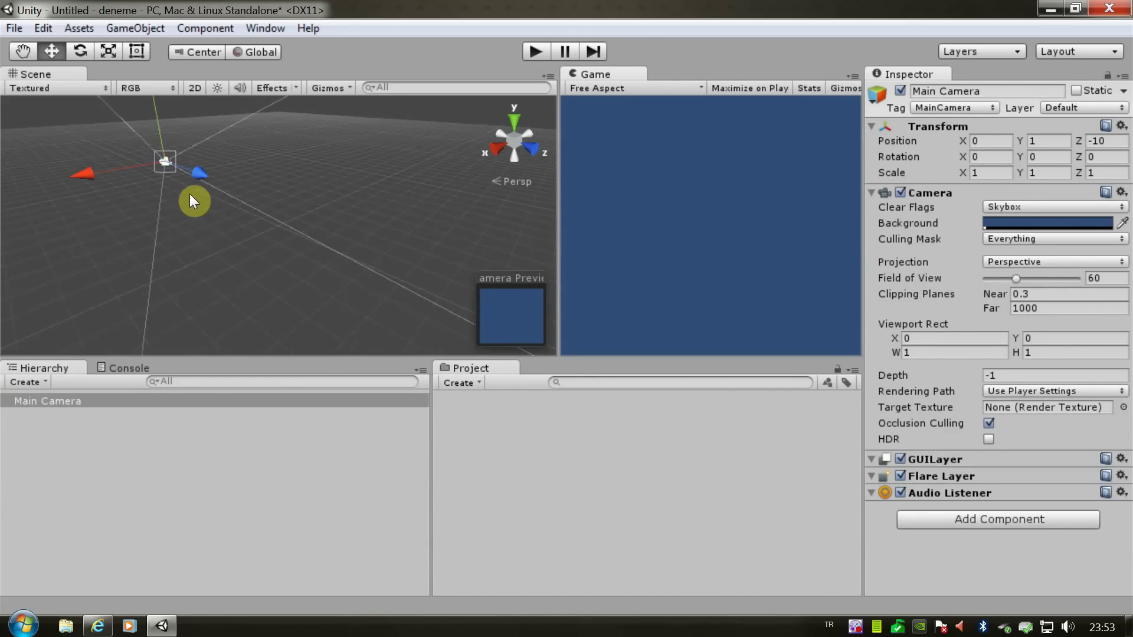
{"action": "left_click", "coordinate": [46, 401]}
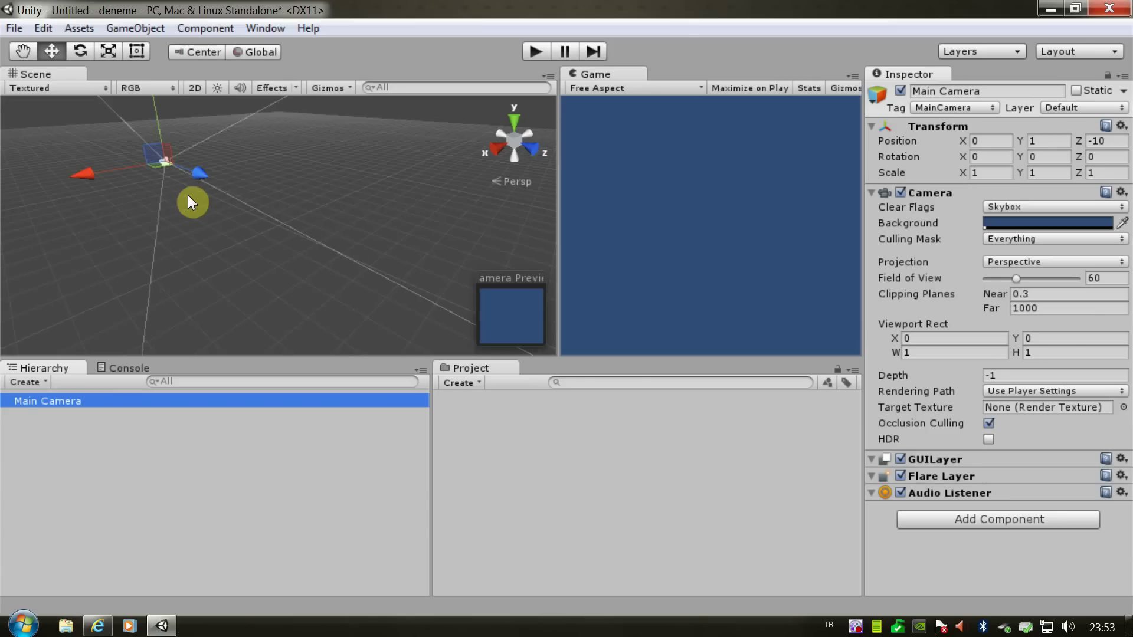
Pan the Scene view to centre the camera, then zoom out to reveal more grid
{"action": "middle_click", "coordinate": [165, 172]}
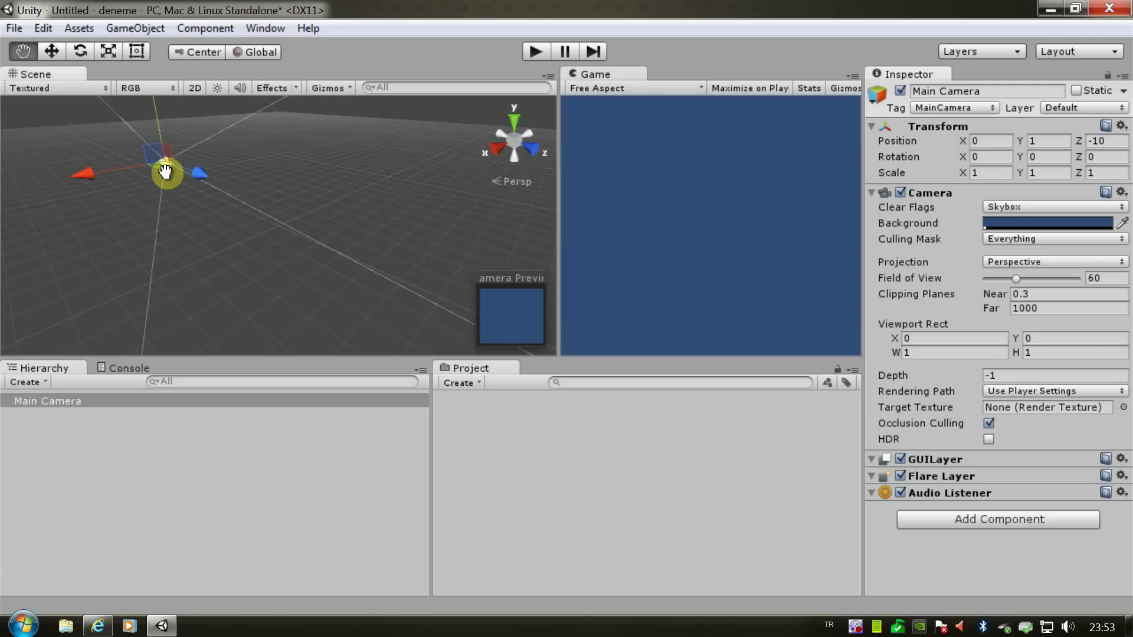
{"action": "middle_click_drag", "start_coordinate": [164, 171], "coordinate": [346, 250]}
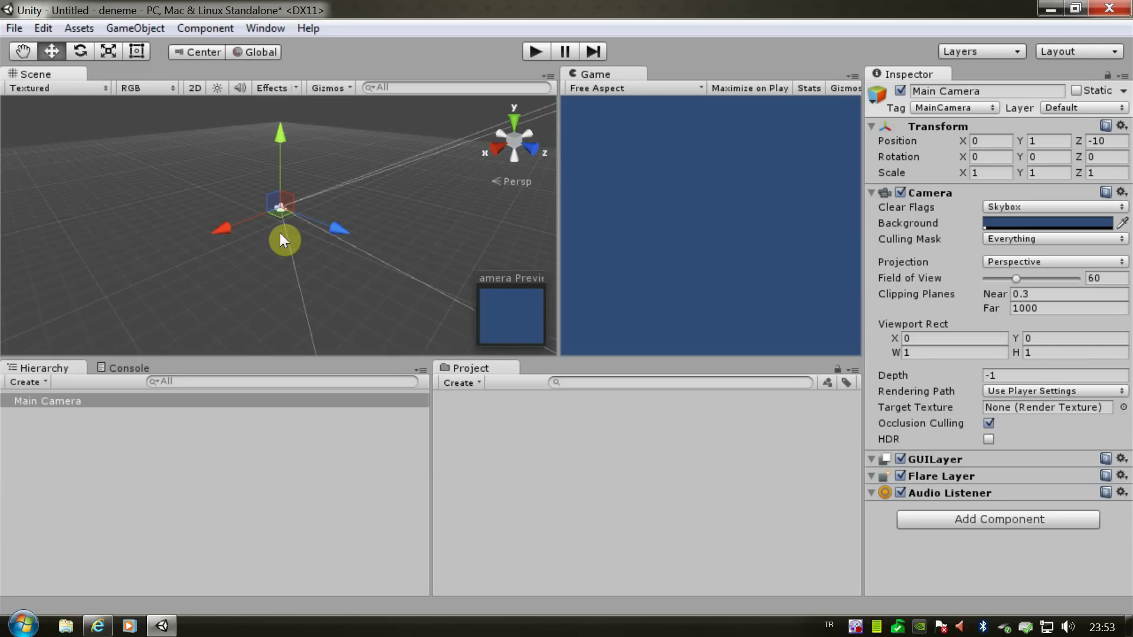
{"action": "scroll", "coordinate": [420, 349], "scroll_direction": "up", "scroll_amount": 3}
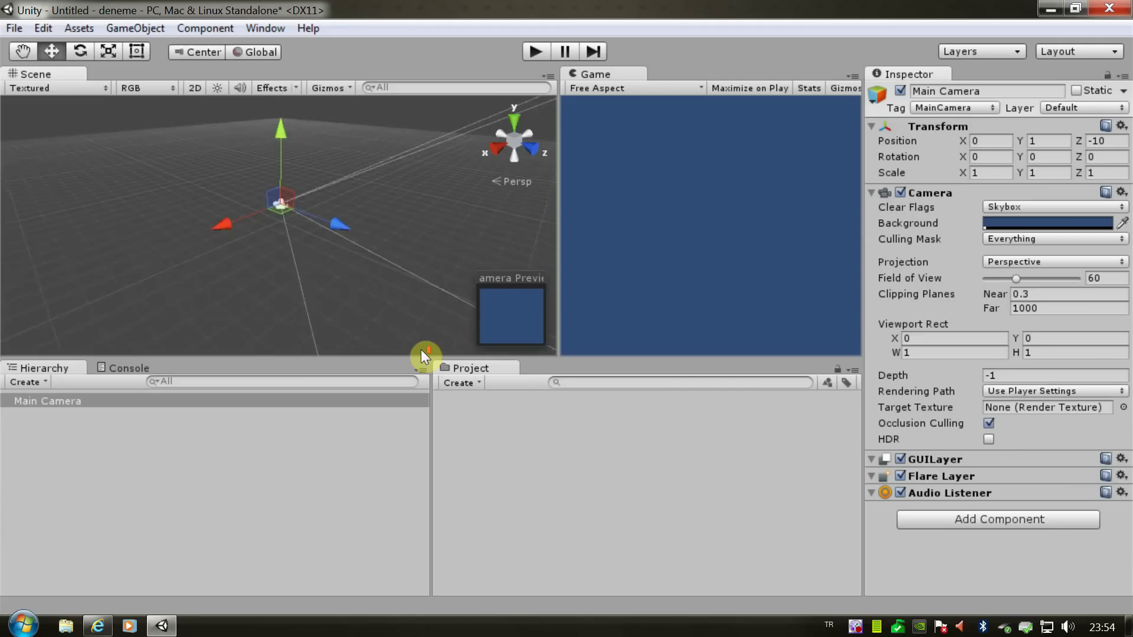
{"action": "scroll", "coordinate": [424, 348], "scroll_direction": "up", "scroll_amount": 4}
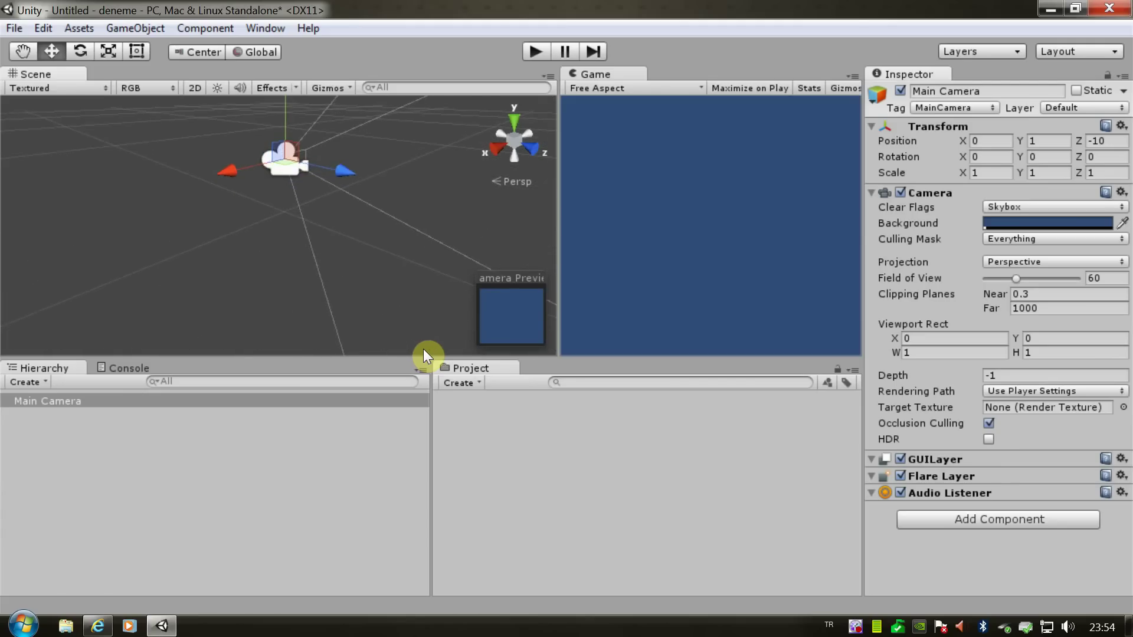
{"action": "scroll", "coordinate": [423, 349], "scroll_direction": "down", "scroll_amount": 2}
{"action": "scroll", "coordinate": [424, 349], "scroll_direction": "down", "scroll_amount": 1}
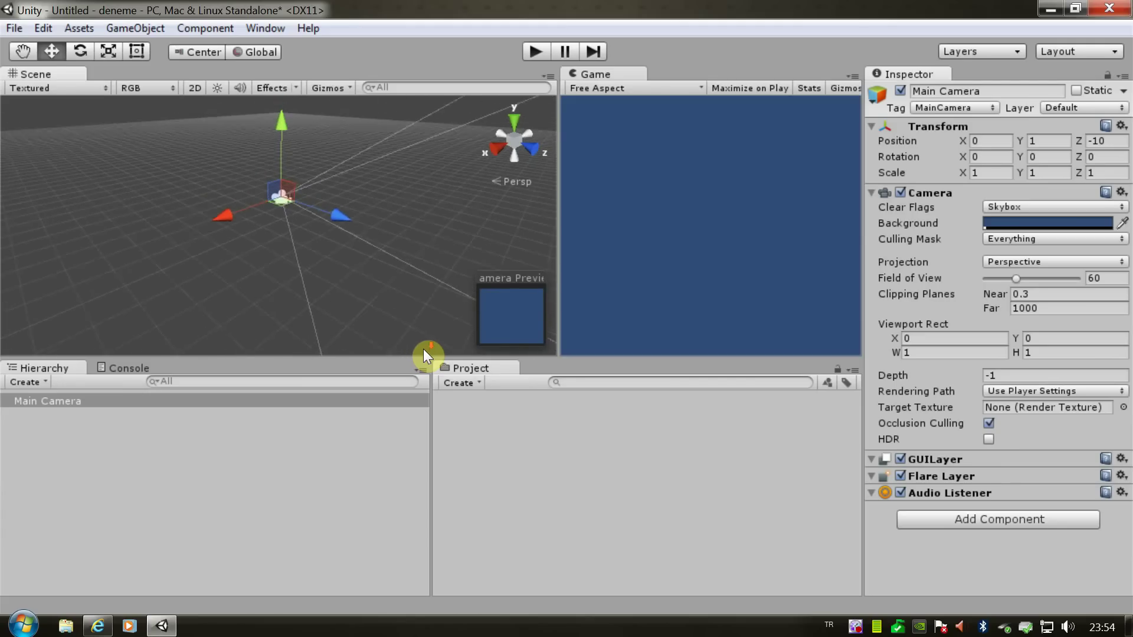
{"action": "scroll", "coordinate": [424, 349], "scroll_direction": "down", "scroll_amount": 3}
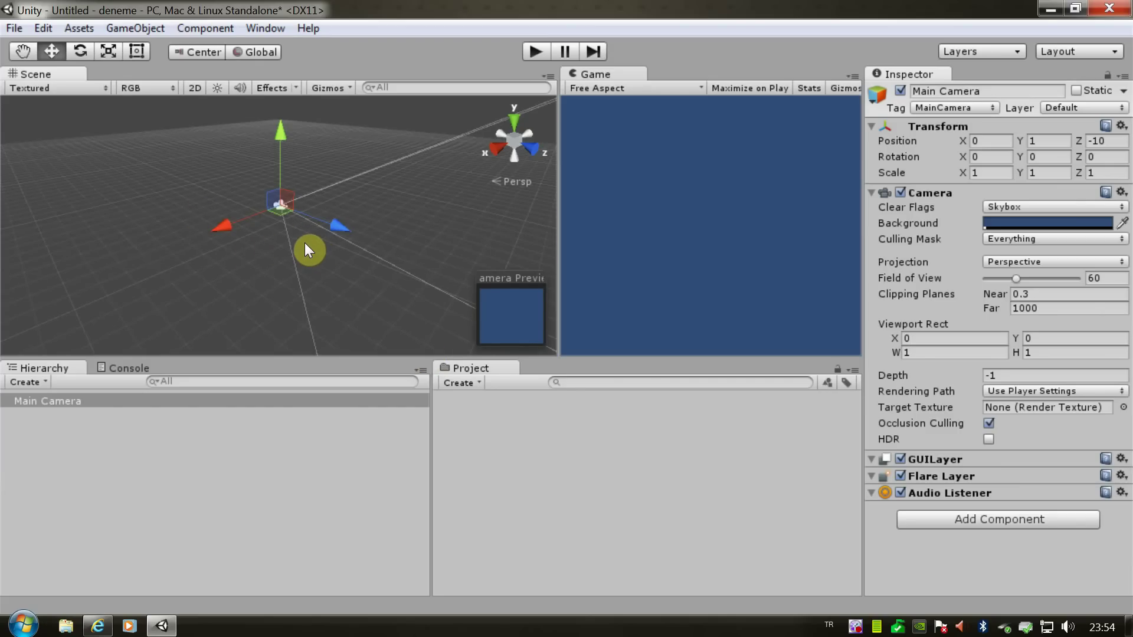
Alt-drag and pan the Scene view to see the Main Camera from a new angle
{"action": "key", "text": "alt"}
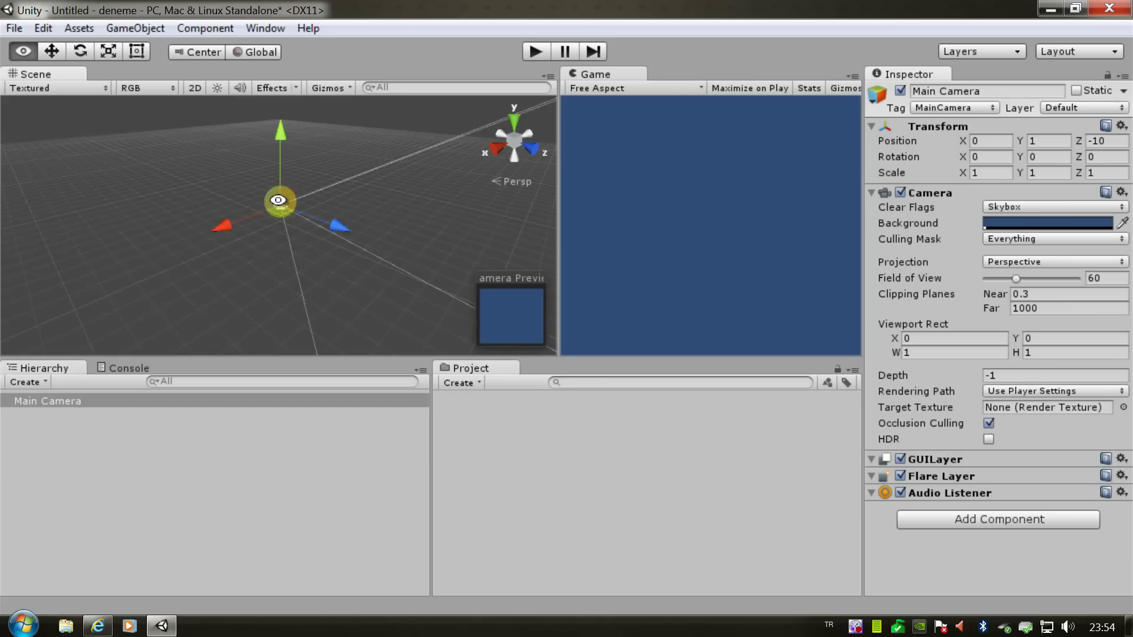
{"action": "mouse_move", "coordinate": [290, 212]}
{"action": "left_mouse_down", "text": "alt"}
{"action": "mouse_move", "coordinate": [325, 223]}
{"action": "mouse_move", "coordinate": [384, 279]}
{"action": "mouse_move", "coordinate": [309, 275]}
{"action": "left_mouse_up", "text": "alt"}
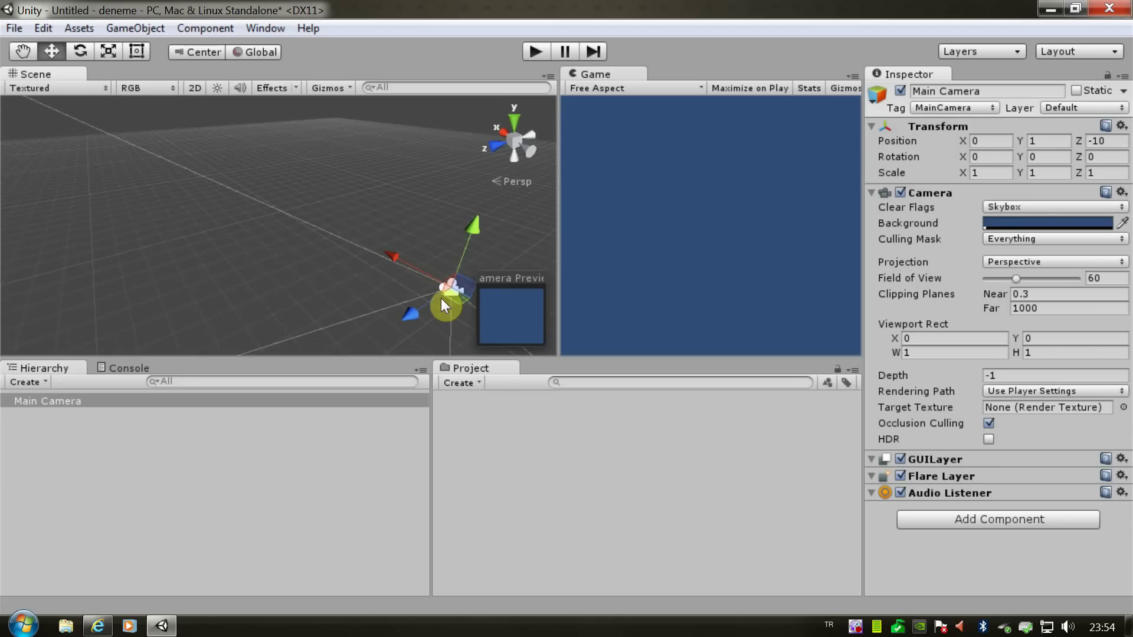
{"action": "middle_click_drag", "start_coordinate": [441, 299], "coordinate": [300, 240]}
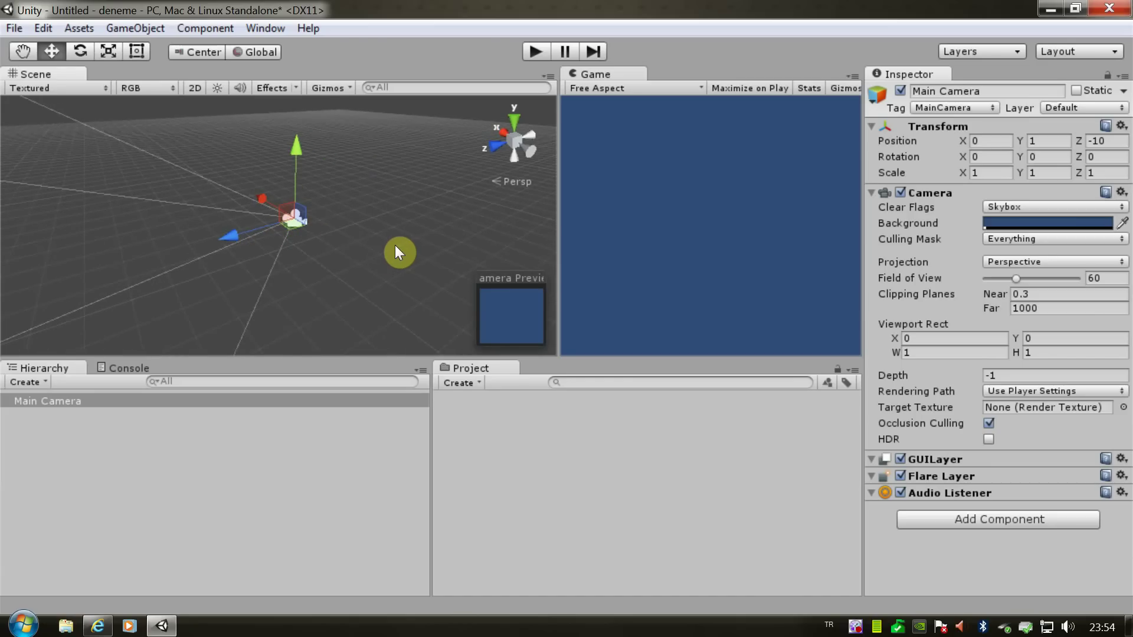
{"action": "key", "text": "alt"}
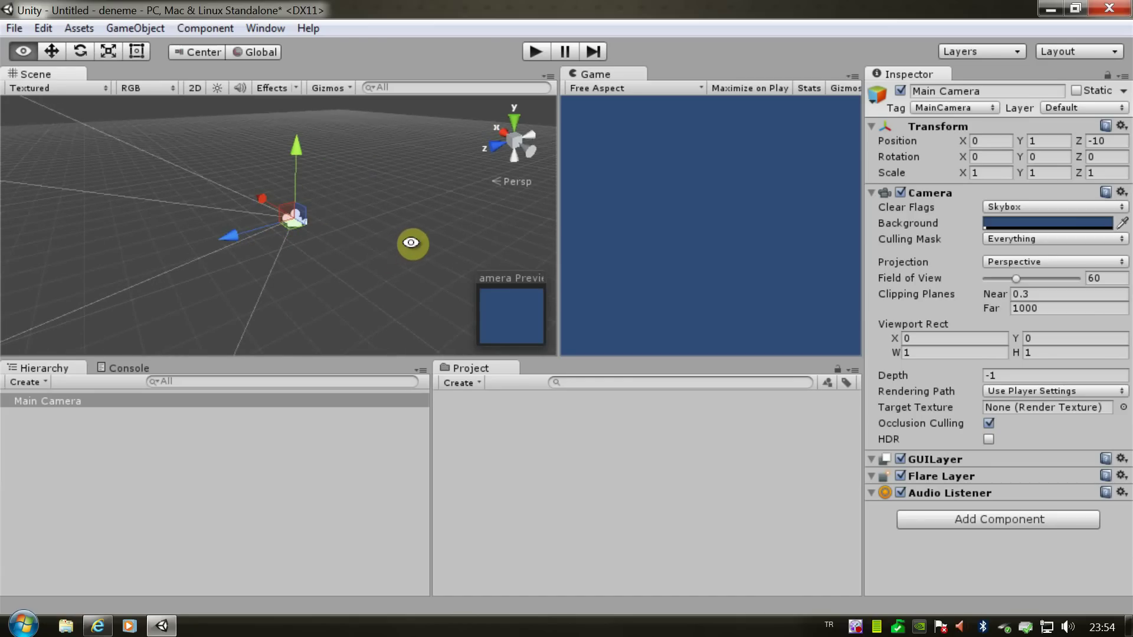
{"action": "mouse_move", "coordinate": [409, 243]}
{"action": "left_mouse_down", "text": "alt"}
{"action": "mouse_move", "coordinate": [275, 259]}
{"action": "mouse_move", "coordinate": [327, 212]}
{"action": "mouse_move", "coordinate": [247, 253]}
{"action": "mouse_move", "coordinate": [278, 247]}
{"action": "mouse_move", "coordinate": [265, 286]}
{"action": "mouse_move", "coordinate": [301, 284]}
{"action": "left_mouse_up", "text": "alt"}
{"action": "left_click", "coordinate": [300, 284], "text": "alt"}
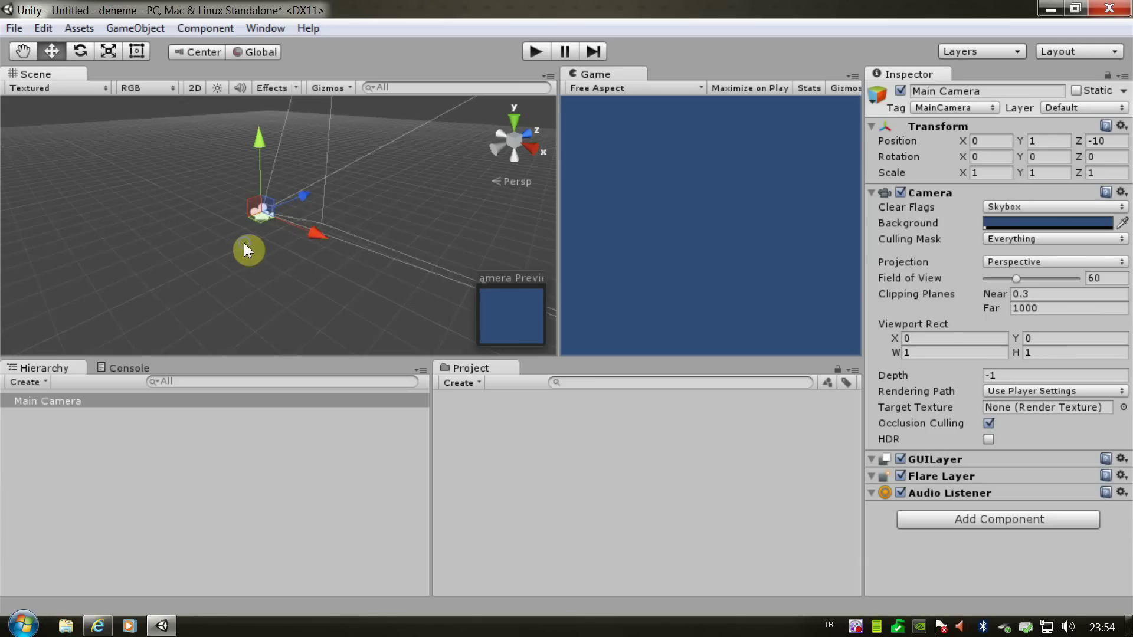
{"action": "left_click_drag", "start_coordinate": [243, 245], "coordinate": [372, 230], "text": "alt"}
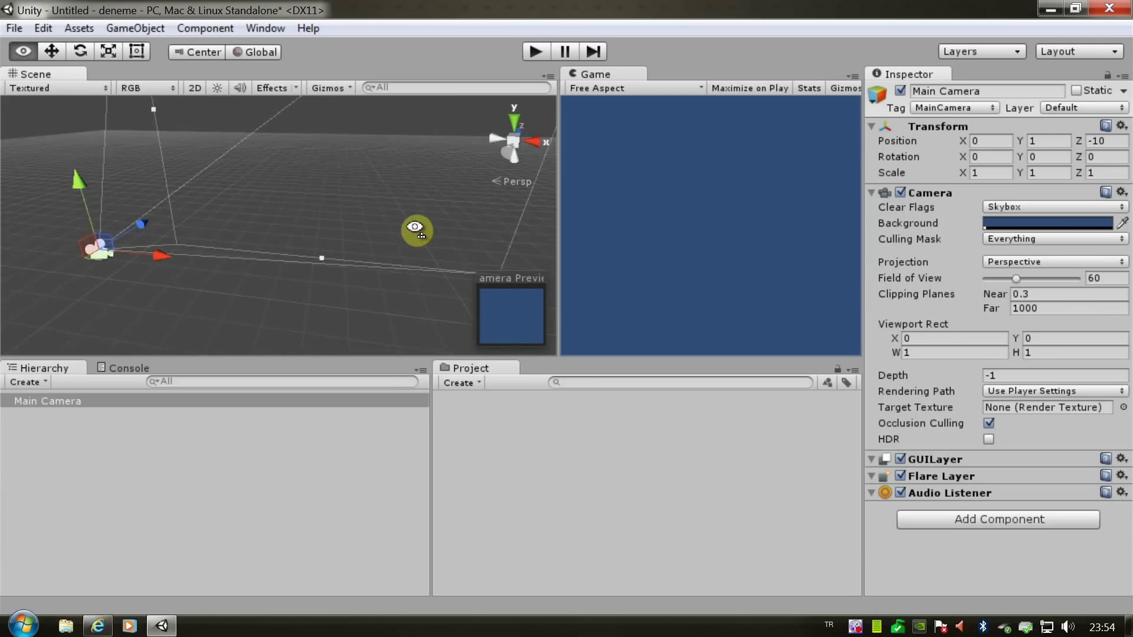
{"action": "mouse_move", "coordinate": [372, 230]}
{"action": "left_mouse_down", "text": "alt"}
{"action": "mouse_move", "coordinate": [215, 252]}
{"action": "mouse_move", "coordinate": [351, 237]}
{"action": "mouse_move", "coordinate": [286, 260]}
{"action": "mouse_move", "coordinate": [225, 263]}
{"action": "mouse_move", "coordinate": [366, 260]}
{"action": "mouse_move", "coordinate": [214, 269]}
{"action": "mouse_move", "coordinate": [260, 281]}
{"action": "mouse_move", "coordinate": [177, 274]}
{"action": "mouse_move", "coordinate": [282, 276]}
{"action": "mouse_move", "coordinate": [97, 256]}
{"action": "mouse_move", "coordinate": [210, 255]}
{"action": "mouse_move", "coordinate": [232, 273]}
{"action": "mouse_move", "coordinate": [213, 277]}
{"action": "mouse_move", "coordinate": [379, 397]}
{"action": "mouse_move", "coordinate": [365, 364]}
{"action": "left_mouse_up", "text": "alt"}
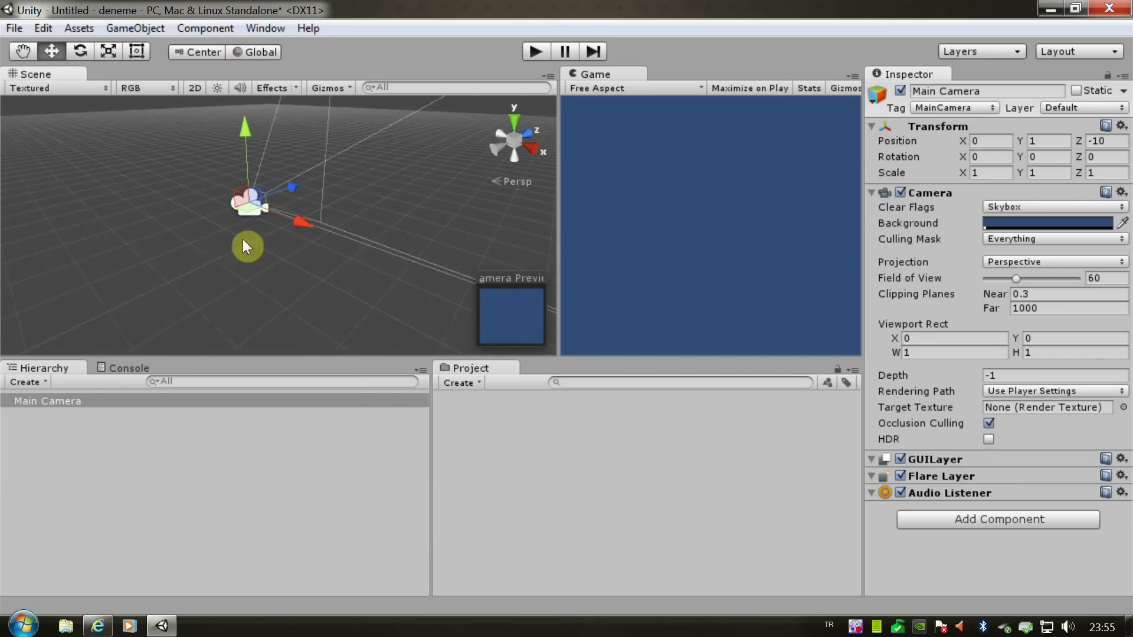
Orbit around the camera's view frustum, reselecting Main Camera between orbits
{"action": "mouse_move", "coordinate": [321, 243]}
{"action": "left_mouse_down", "text": "alt"}
{"action": "mouse_move", "coordinate": [150, 241]}
{"action": "mouse_move", "coordinate": [315, 243]}
{"action": "mouse_move", "coordinate": [416, 380]}
{"action": "left_mouse_up", "text": "alt"}
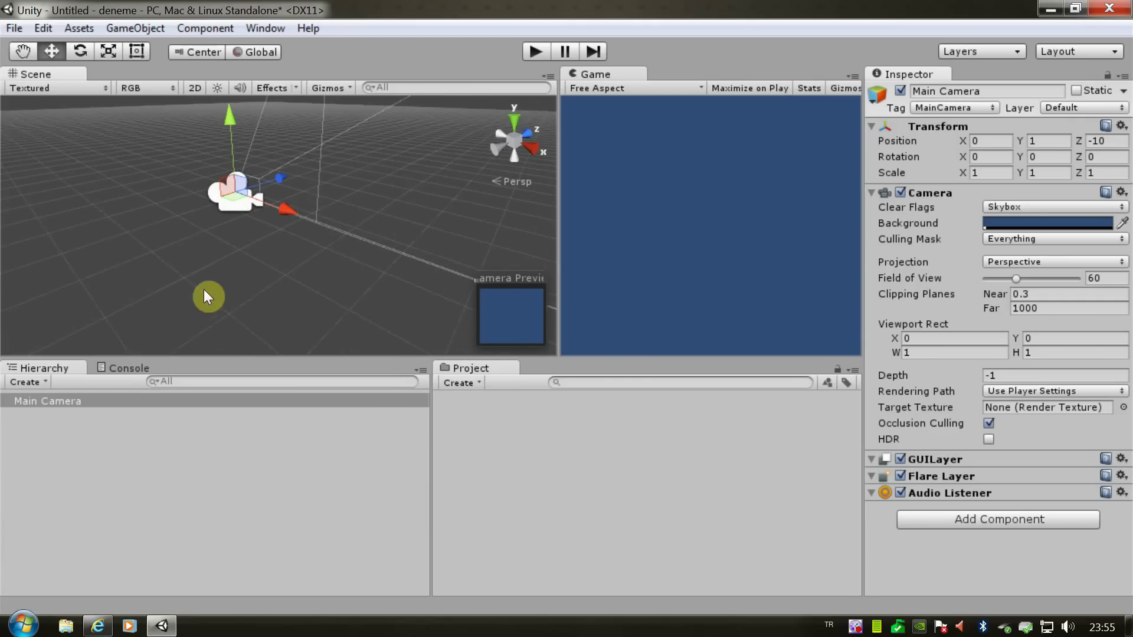
{"action": "left_click_drag", "start_coordinate": [160, 322], "coordinate": [416, 423], "text": "alt"}
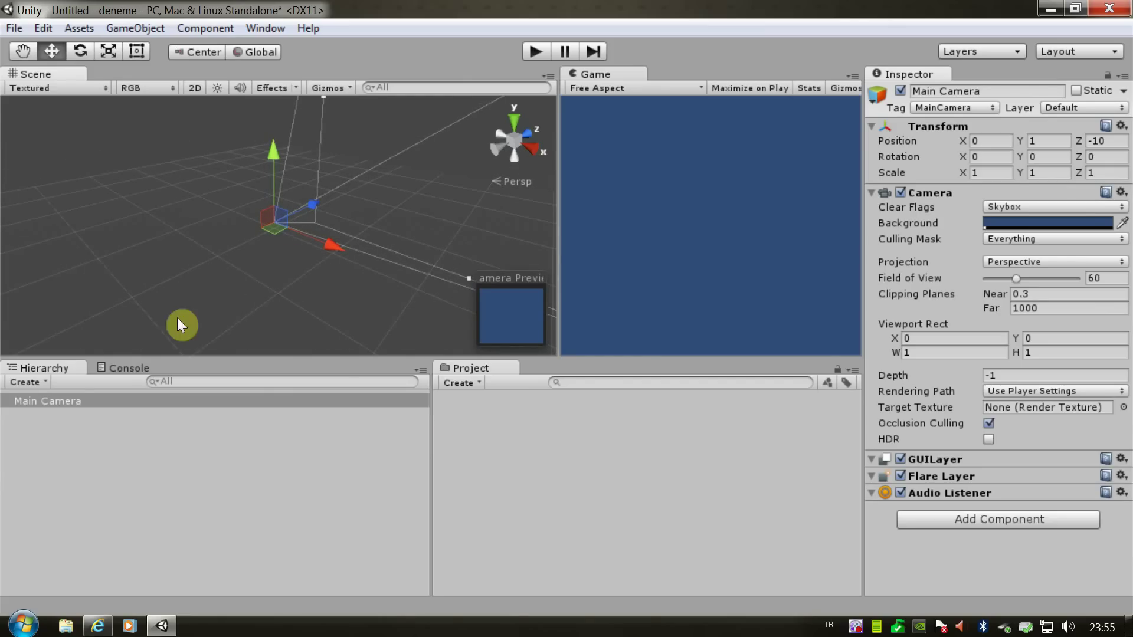
{"action": "left_click", "coordinate": [55, 401]}
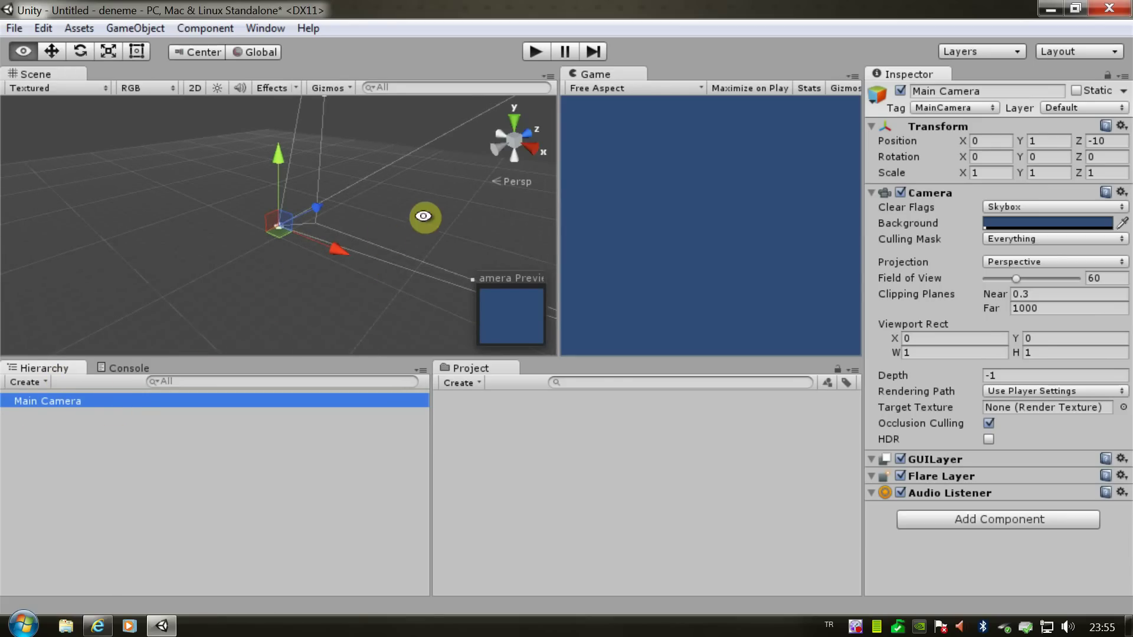
{"action": "left_click_drag", "start_coordinate": [458, 208], "coordinate": [148, 325], "text": "alt"}
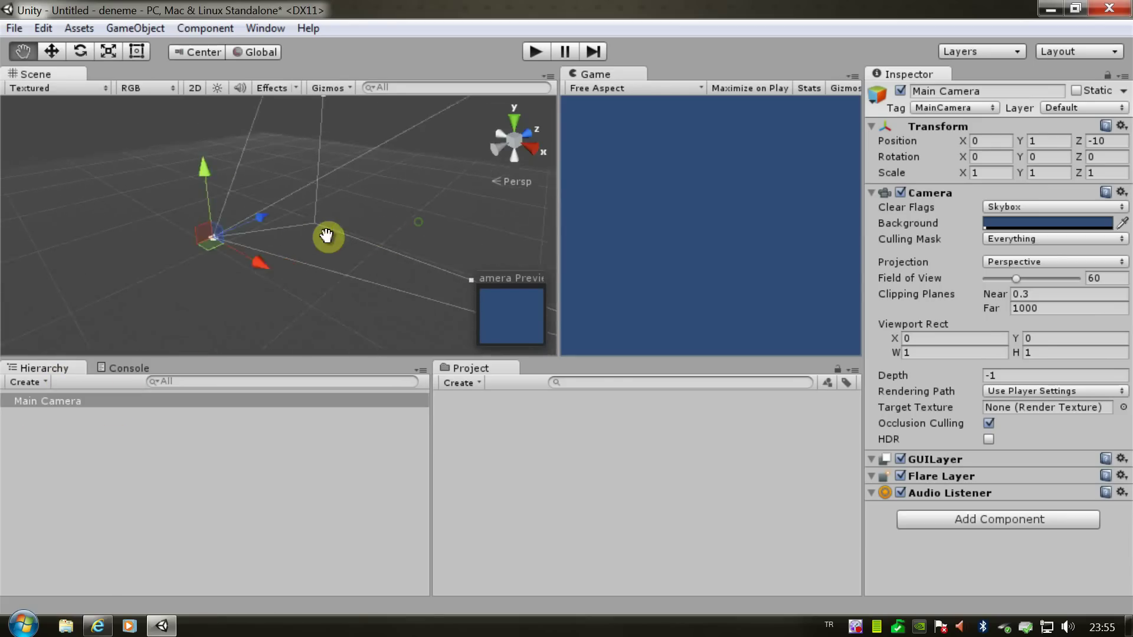
Centre the Scene view on the Main Camera at 0, 1, -10 and keep it selected
{"action": "double_click", "coordinate": [71, 400]}
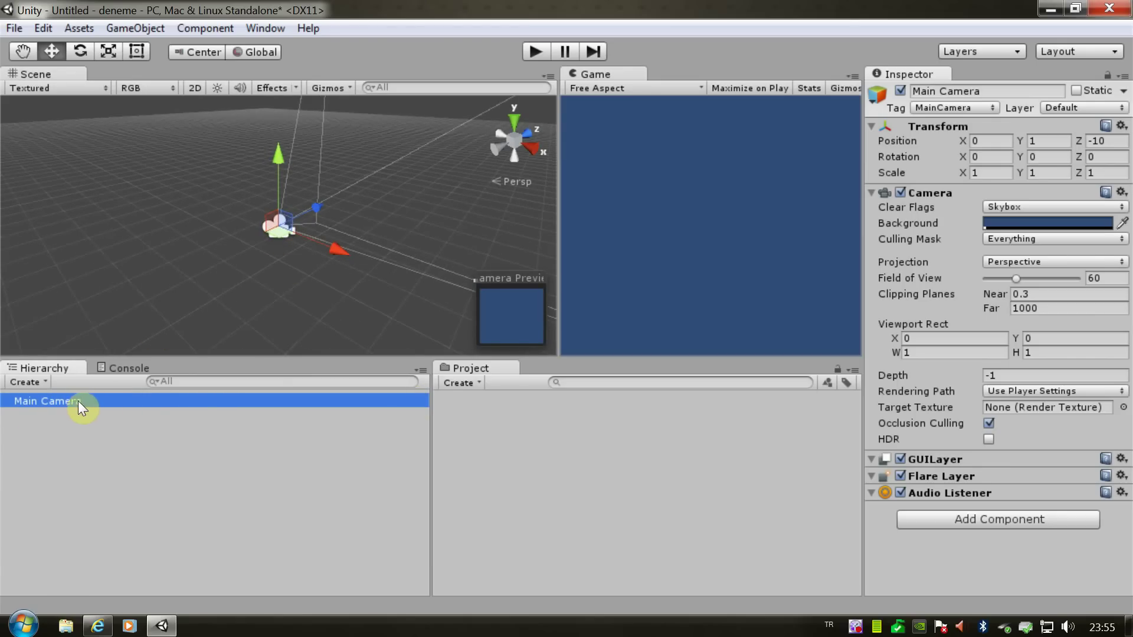
{"action": "double_click", "coordinate": [79, 403]}
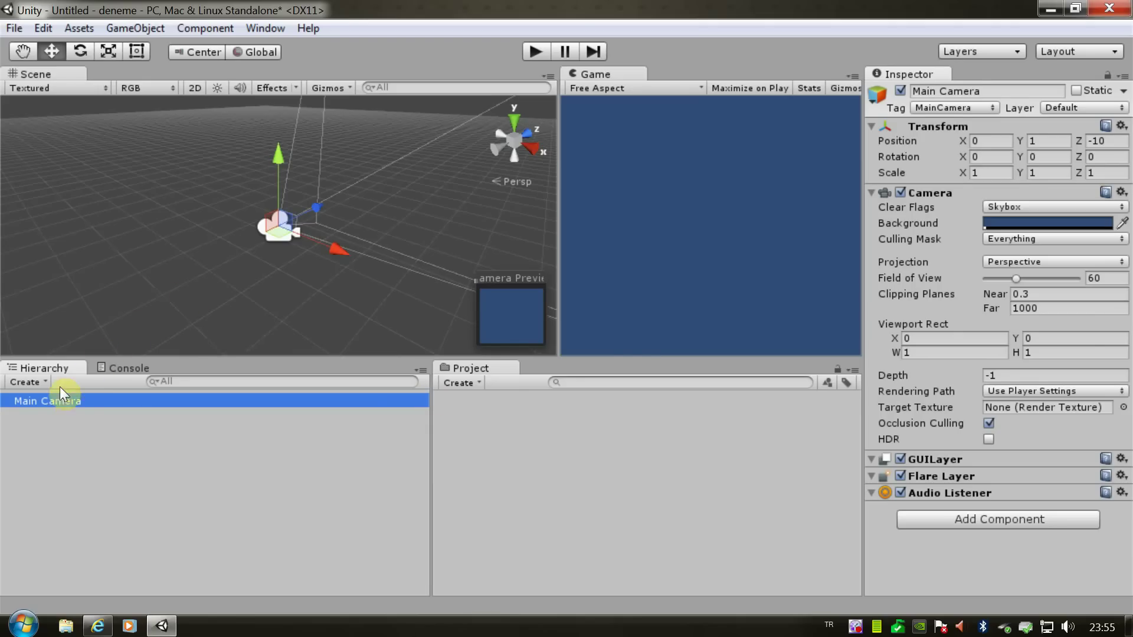
{"action": "left_click", "coordinate": [51, 401]}
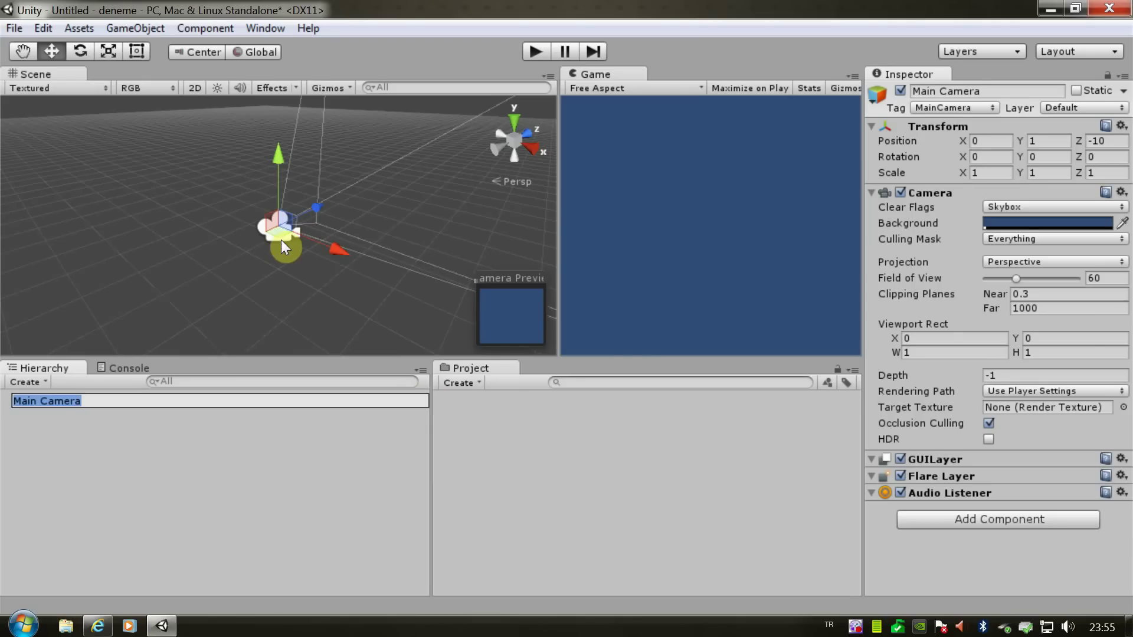
{"action": "left_click", "coordinate": [62, 413]}
{"action": "left_click", "coordinate": [51, 406]}
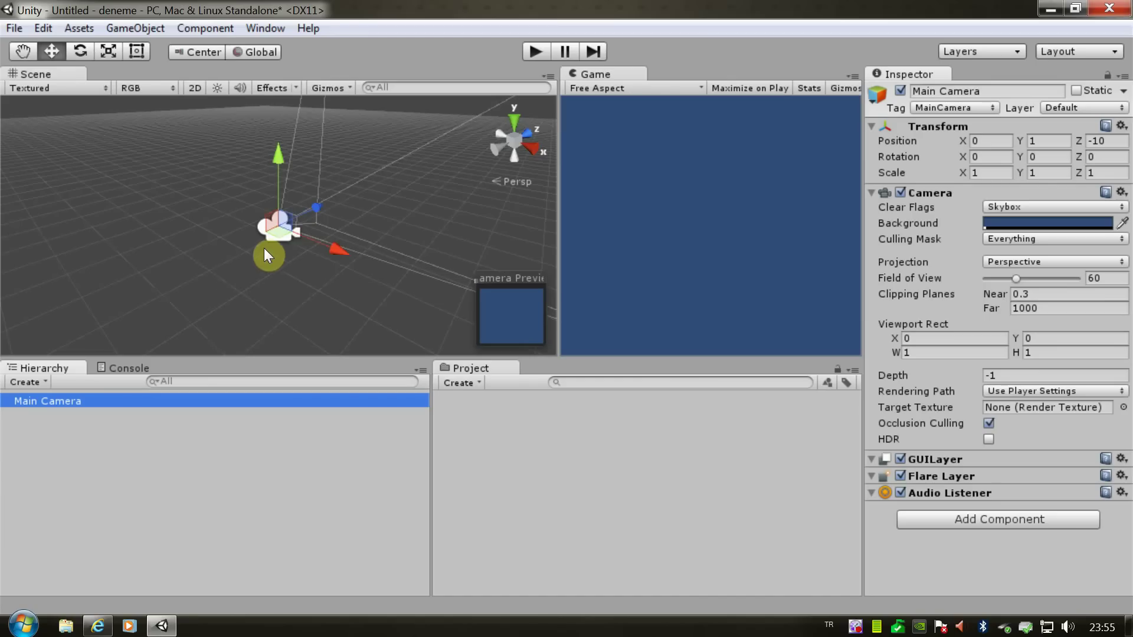
{"action": "left_click", "coordinate": [274, 235]}
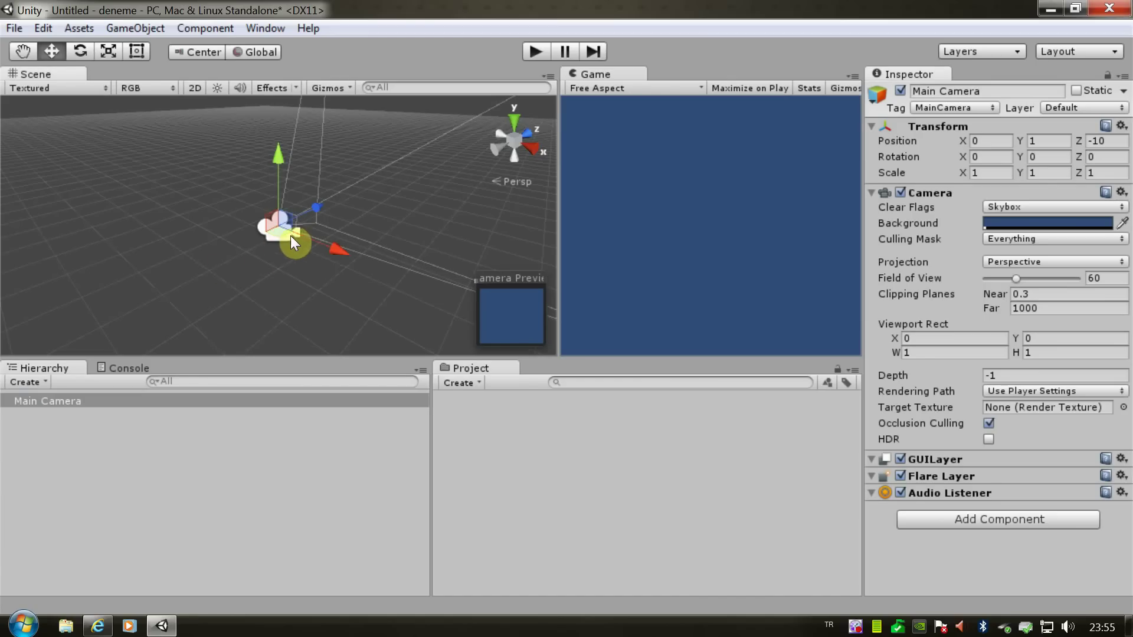
{"action": "left_click", "coordinate": [41, 404]}
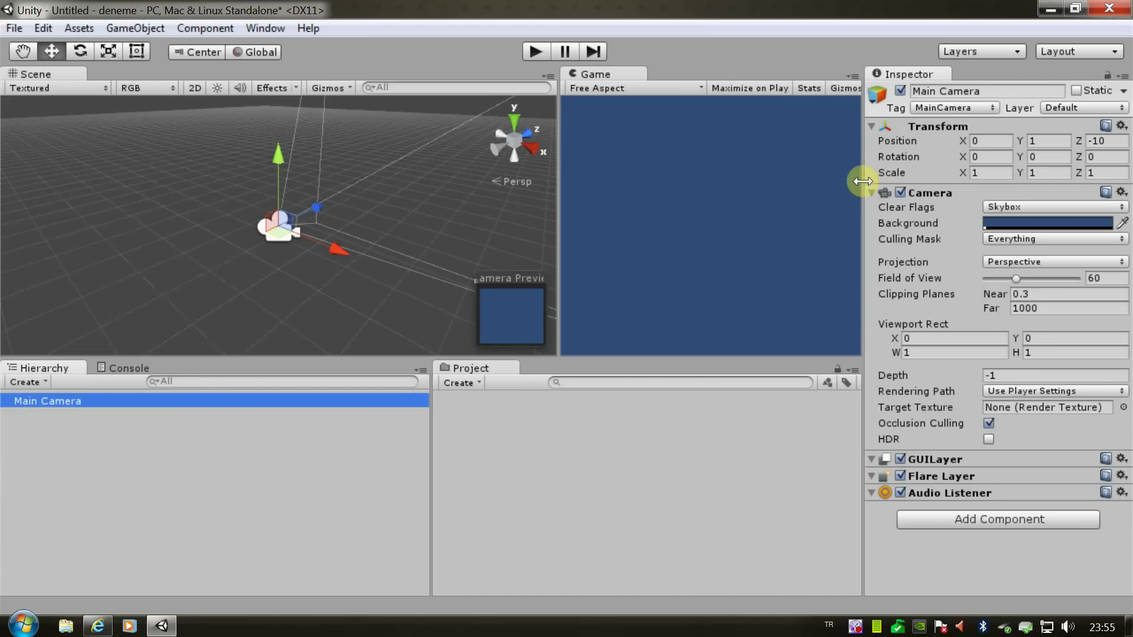
Widen the Inspector panel and select the Main Camera's Position X and Y fields
{"action": "left_click_drag", "start_coordinate": [863, 193], "coordinate": [835, 195]}
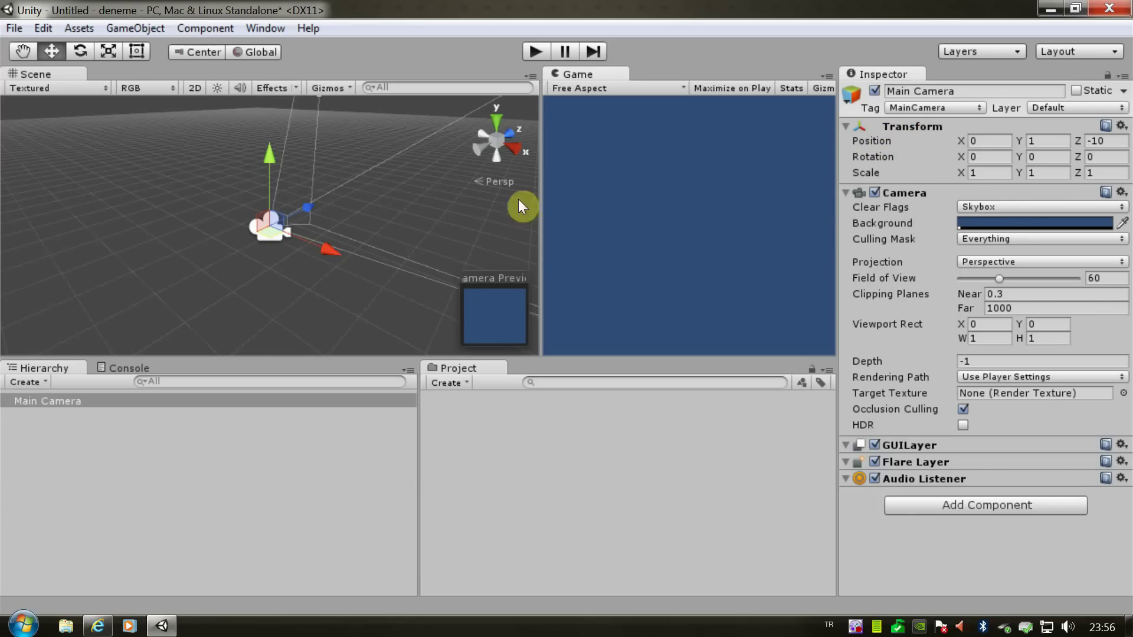
{"action": "left_click", "coordinate": [80, 403]}
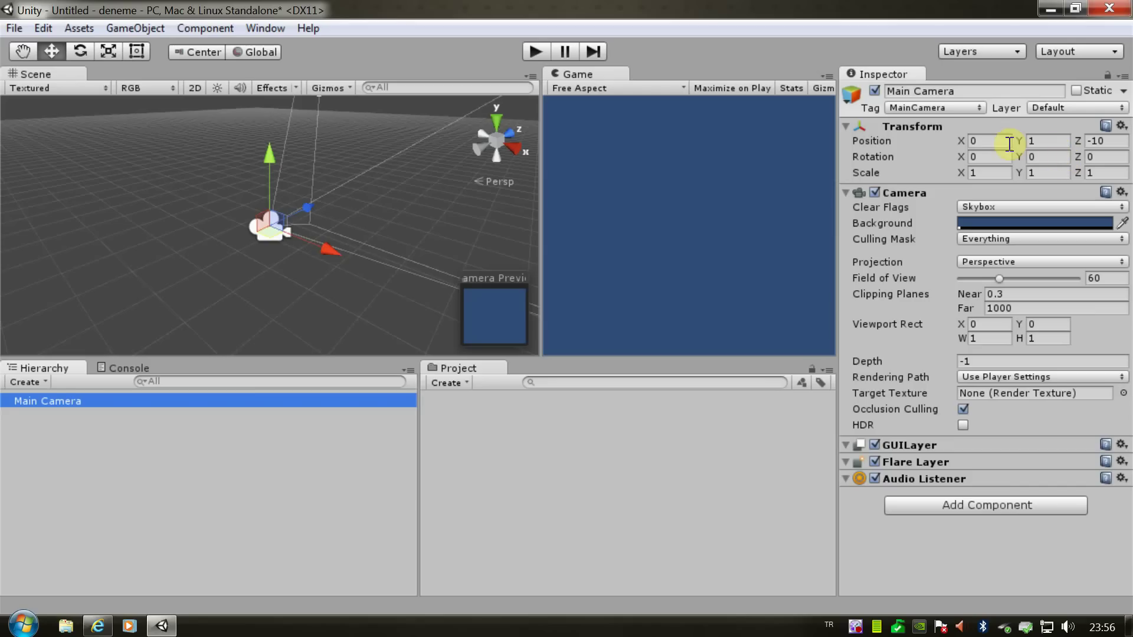
{"action": "left_click", "coordinate": [987, 144]}
{"action": "left_click", "coordinate": [1038, 144]}
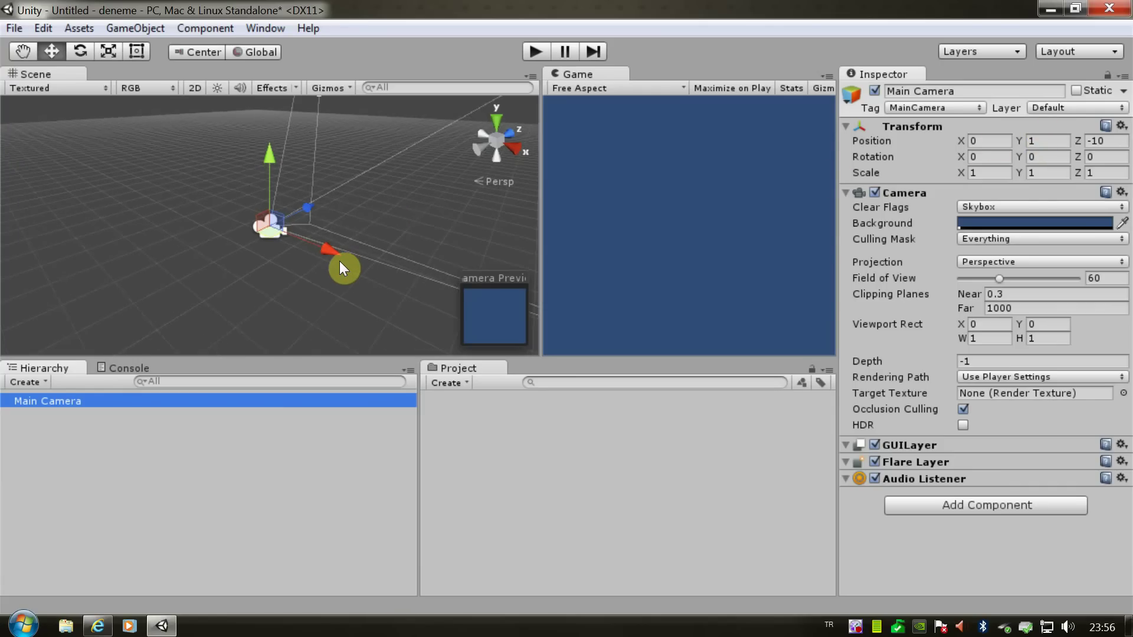
Orbit the Scene view until the grid is seen side-on, level with the camera
{"action": "mouse_move", "coordinate": [339, 261]}
{"action": "left_mouse_down", "text": "alt"}
{"action": "mouse_move", "coordinate": [333, 280]}
{"action": "mouse_move", "coordinate": [202, 173]}
{"action": "mouse_move", "coordinate": [259, 238]}
{"action": "left_mouse_up", "text": "alt"}
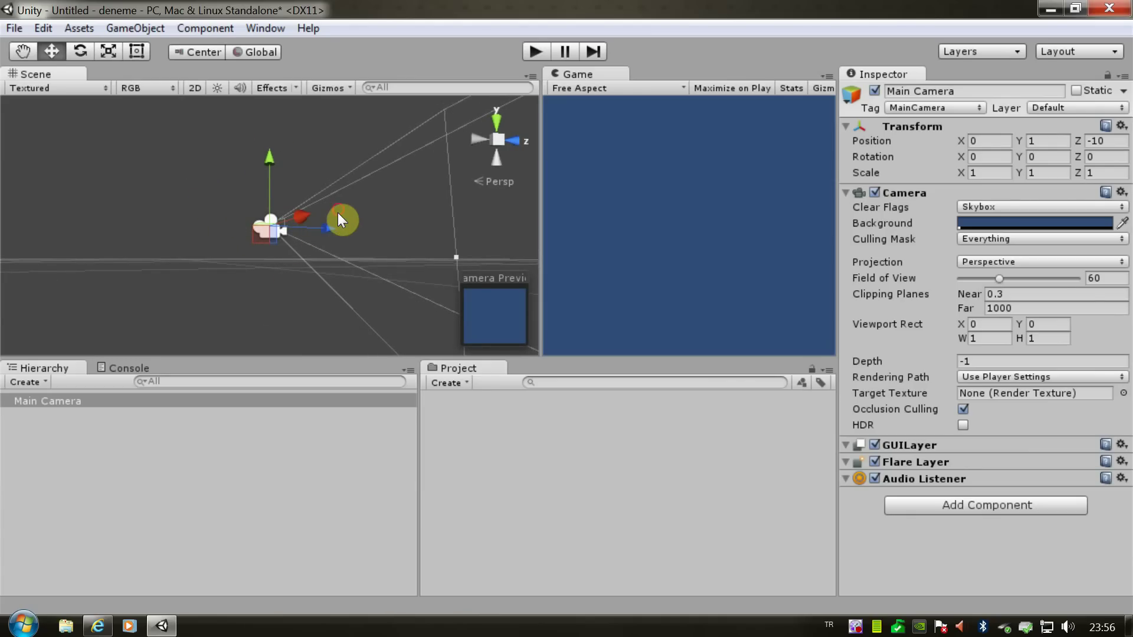
{"action": "mouse_move", "coordinate": [337, 213]}
{"action": "left_mouse_down"}
{"action": "mouse_move", "coordinate": [334, 235]}
{"action": "mouse_move", "coordinate": [219, 296]}
{"action": "left_mouse_up"}
{"action": "left_click_drag", "start_coordinate": [356, 212], "coordinate": [351, 213], "text": "alt"}
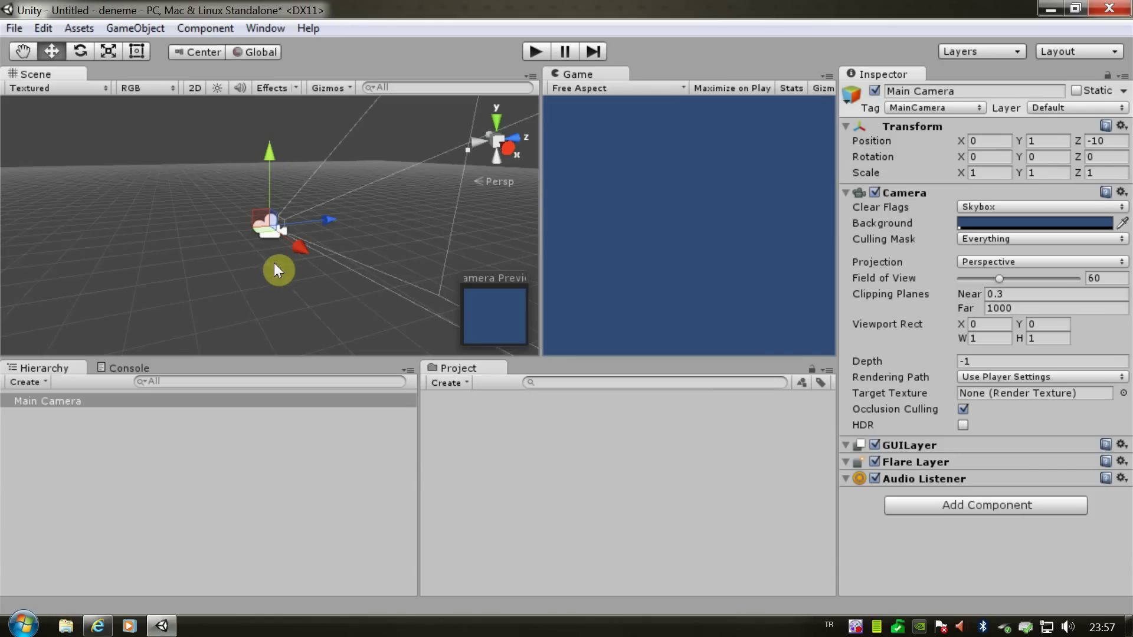
{"action": "mouse_move", "coordinate": [301, 288]}
{"action": "left_mouse_down", "text": "alt"}
{"action": "mouse_move", "coordinate": [303, 168]}
{"action": "mouse_move", "coordinate": [268, 209]}
{"action": "left_mouse_up", "text": "alt"}
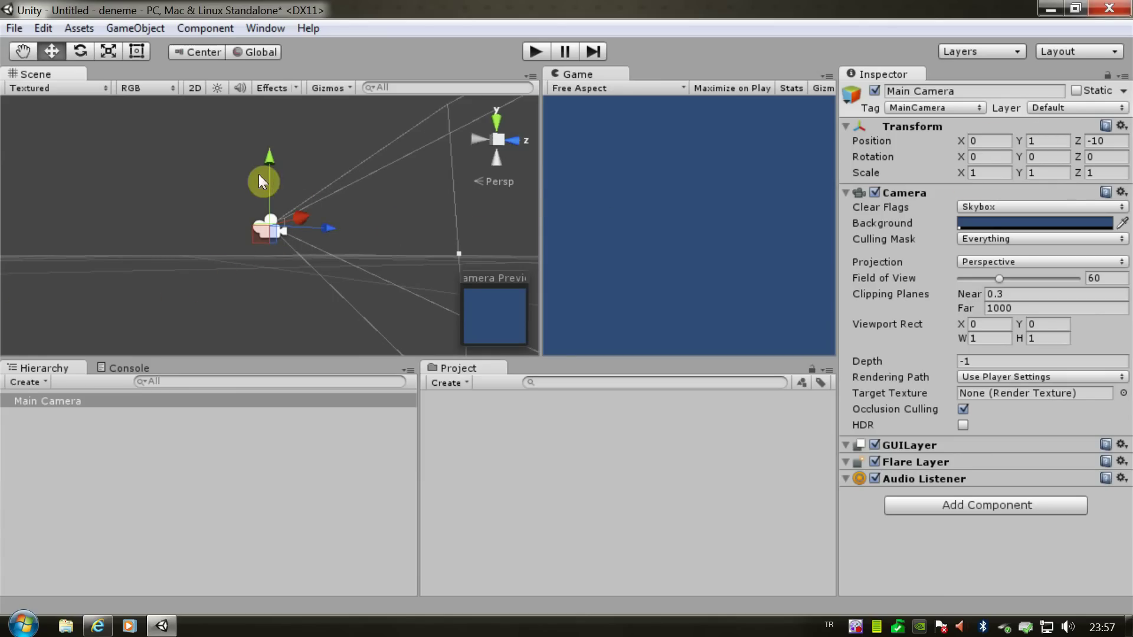
Try Position Y 0 for the Main Camera, then restore it to 1
{"action": "left_click", "coordinate": [1052, 140]}
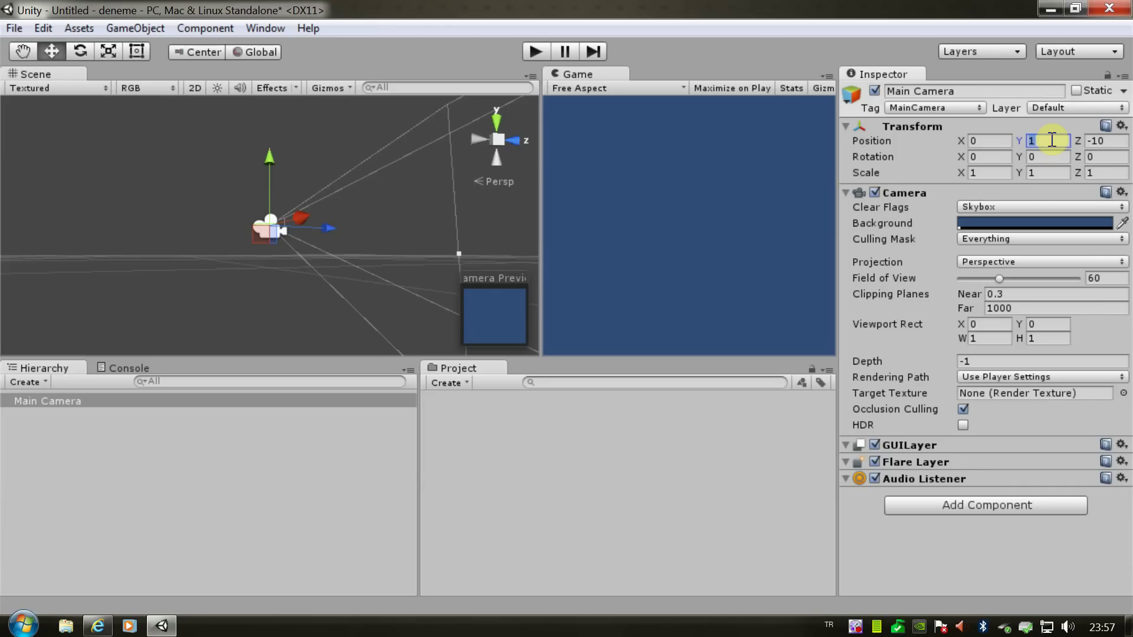
{"action": "type", "text": "0"}
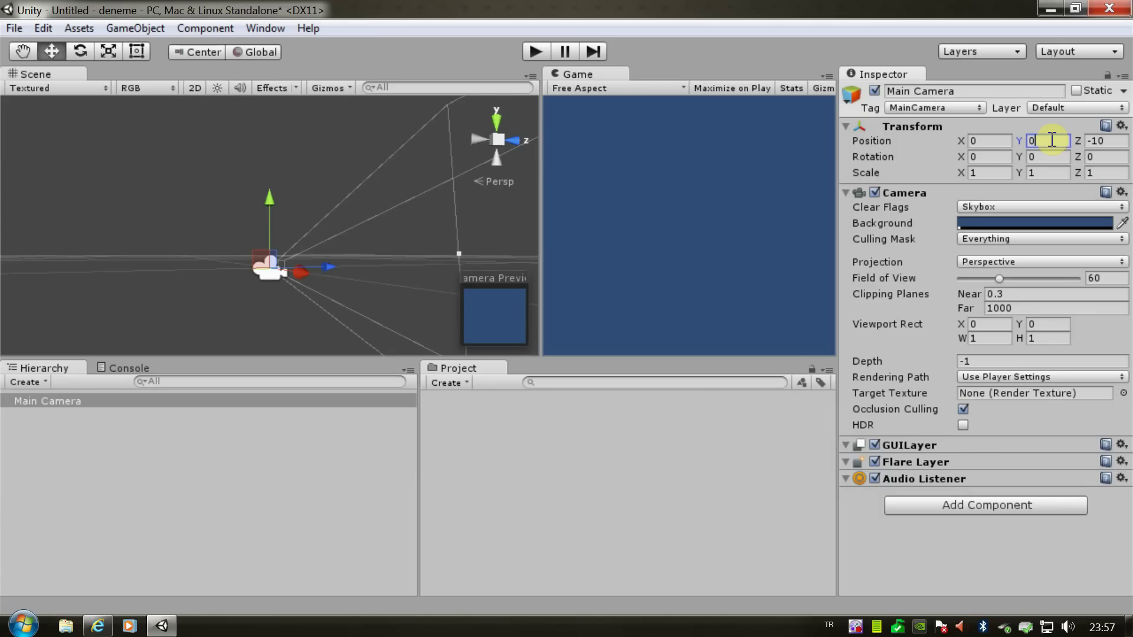
{"action": "key", "text": "BackSpace"}
{"action": "type", "text": "1"}
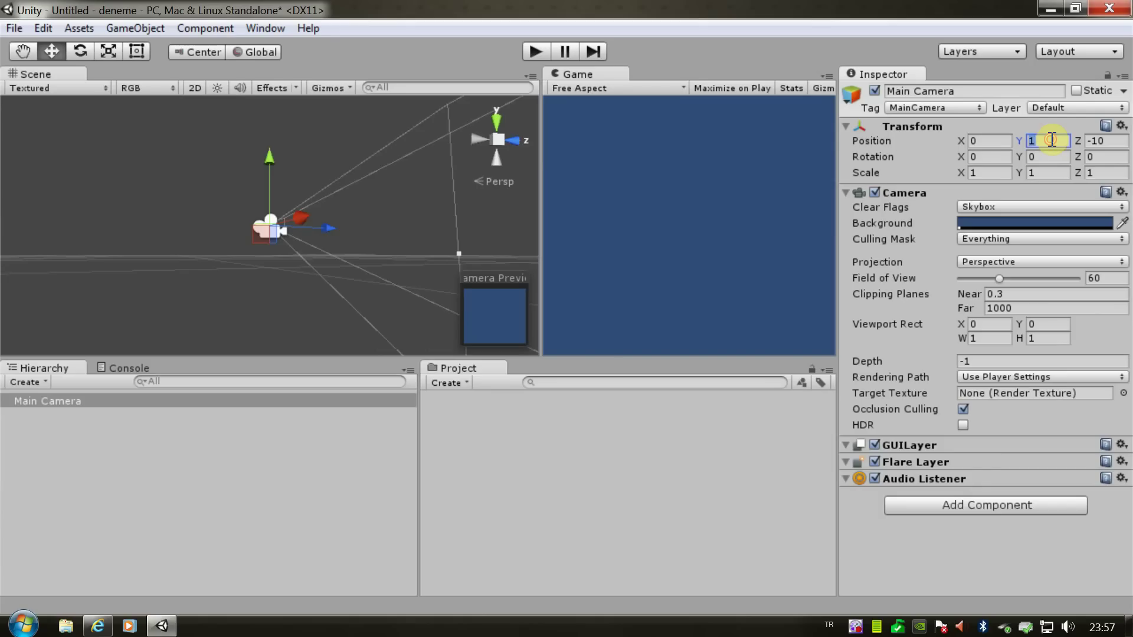
{"action": "type", "text": "0"}
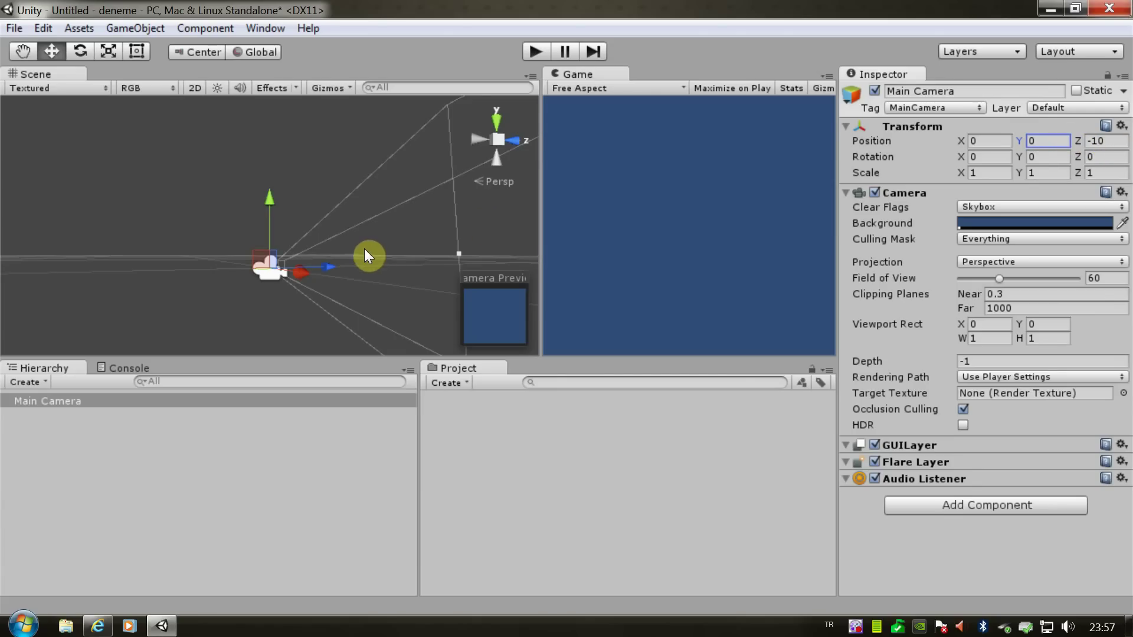
Move the Main Camera to position 0, 0, 0 along its Z axis and frame it in the Scene view
{"action": "mouse_move", "coordinate": [379, 223]}
{"action": "left_mouse_down", "text": "alt"}
{"action": "mouse_move", "coordinate": [406, 338]}
{"action": "mouse_move", "coordinate": [337, 259]}
{"action": "left_mouse_up", "text": "alt"}
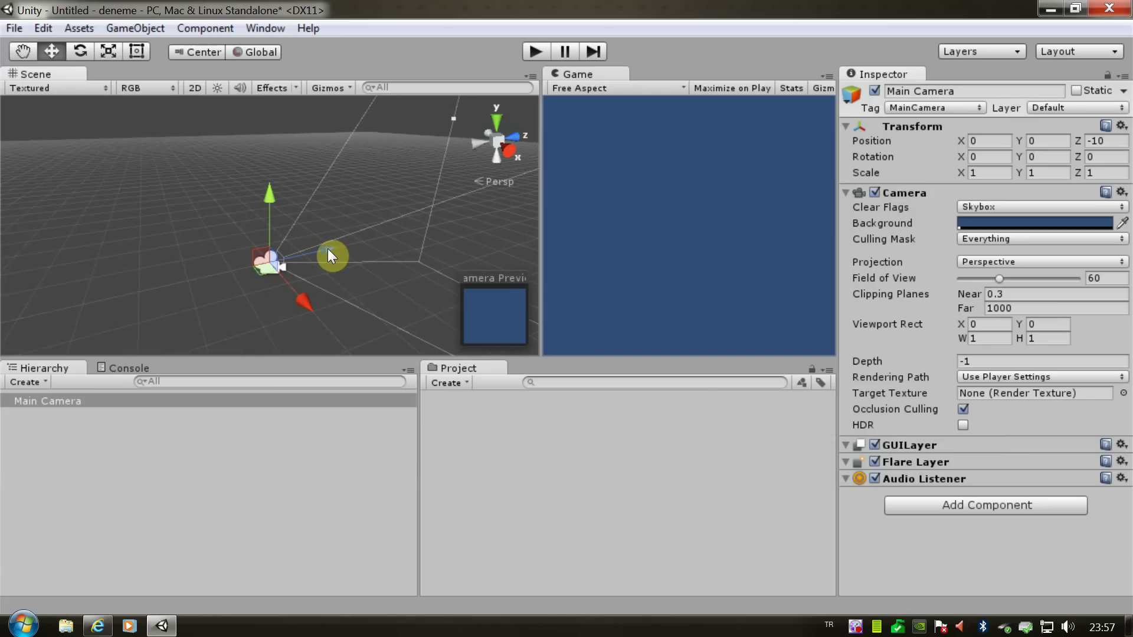
{"action": "mouse_move", "coordinate": [328, 249]}
{"action": "left_mouse_down"}
{"action": "mouse_move", "coordinate": [459, 208]}
{"action": "mouse_move", "coordinate": [411, 238]}
{"action": "left_mouse_up"}
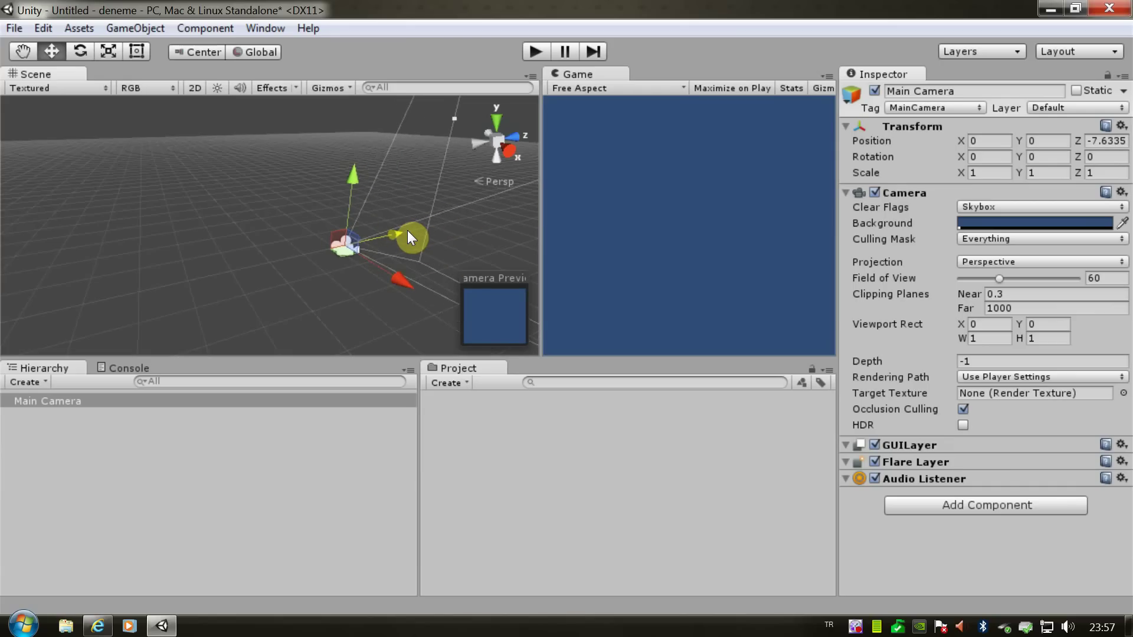
{"action": "mouse_move", "coordinate": [410, 237]}
{"action": "left_mouse_down"}
{"action": "mouse_move", "coordinate": [434, 223]}
{"action": "mouse_move", "coordinate": [309, 250]}
{"action": "mouse_move", "coordinate": [513, 189]}
{"action": "mouse_move", "coordinate": [652, 129]}
{"action": "left_mouse_up"}
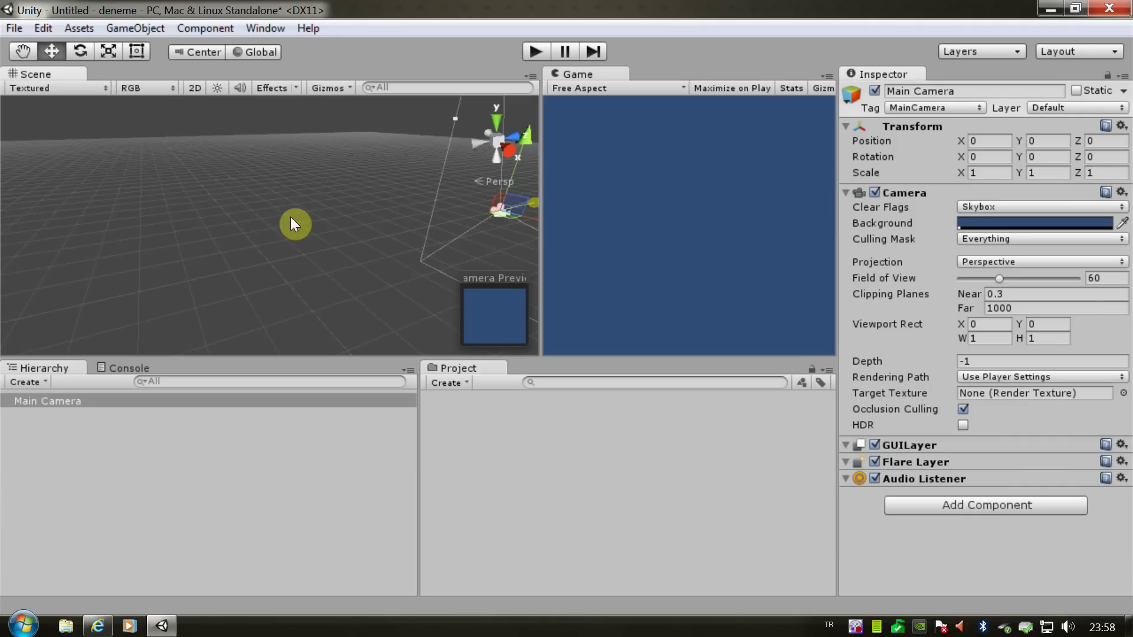
{"action": "double_click", "coordinate": [45, 400]}
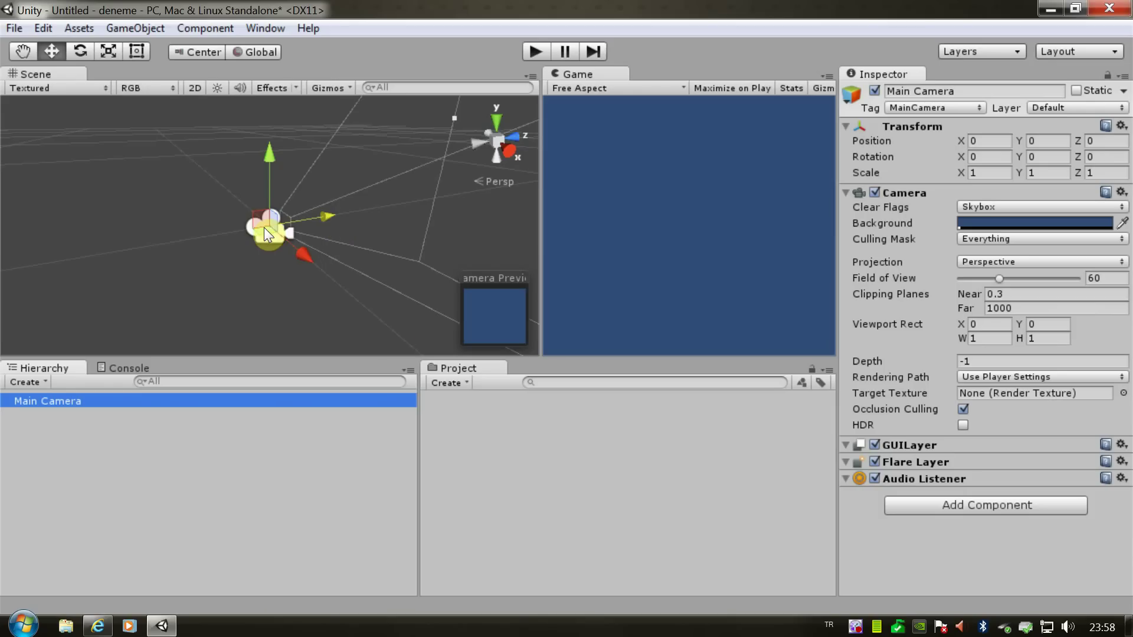
{"action": "mouse_move", "coordinate": [334, 294]}
{"action": "left_mouse_down", "text": "alt"}
{"action": "mouse_move", "coordinate": [305, 294]}
{"action": "mouse_move", "coordinate": [297, 313]}
{"action": "mouse_move", "coordinate": [348, 303]}
{"action": "left_mouse_up", "text": "alt"}
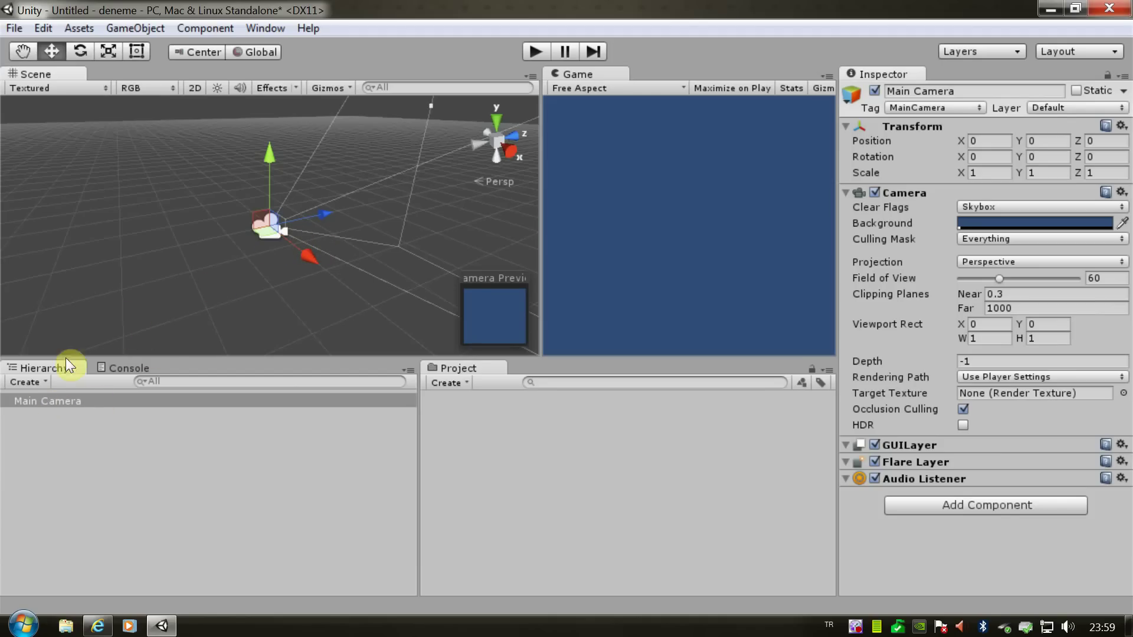
Create a Cube via Create > 3D Object > Cube at 0, 0, 0 and select it in the Hierarchy
{"action": "left_click", "coordinate": [40, 381]}
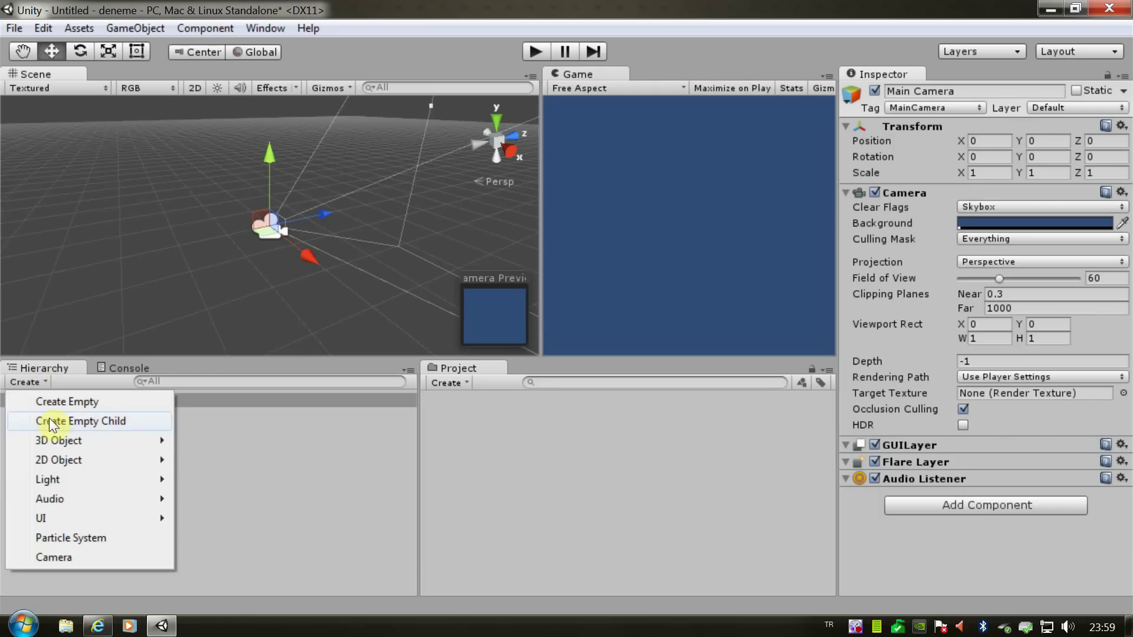
{"action": "left_click", "coordinate": [40, 383]}
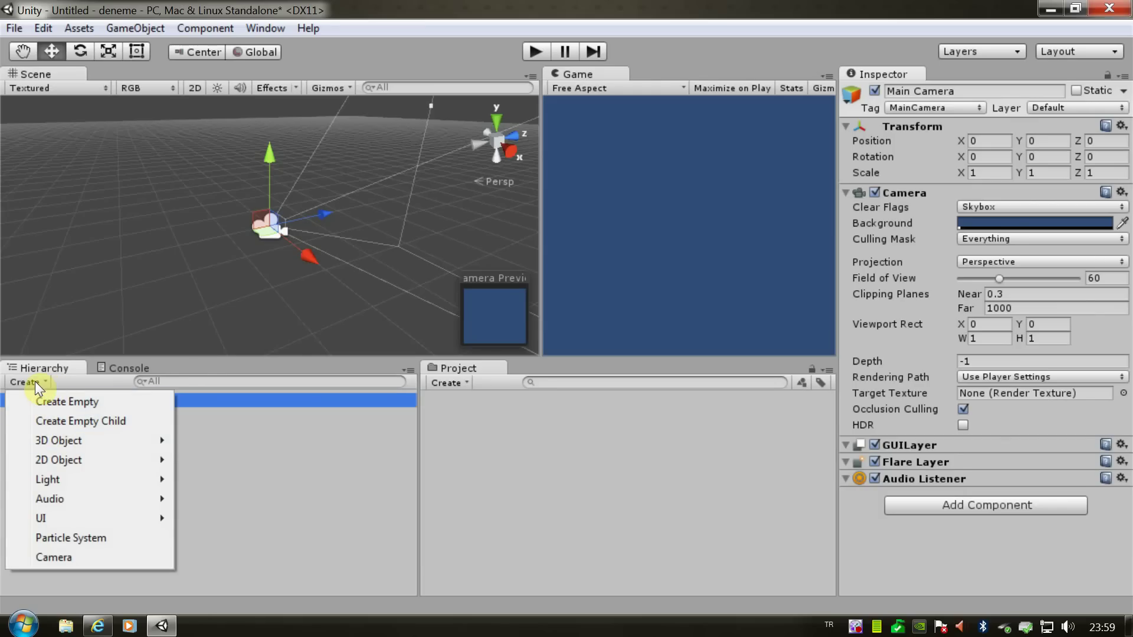
{"action": "mouse_move", "coordinate": [51, 441]}
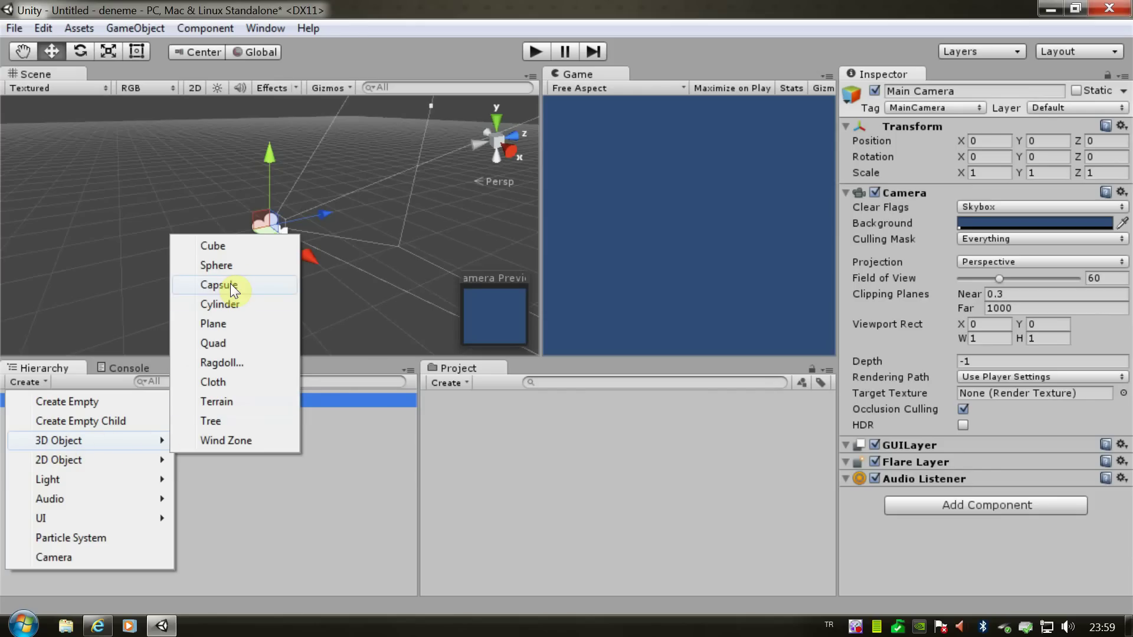
{"action": "left_click", "coordinate": [216, 247]}
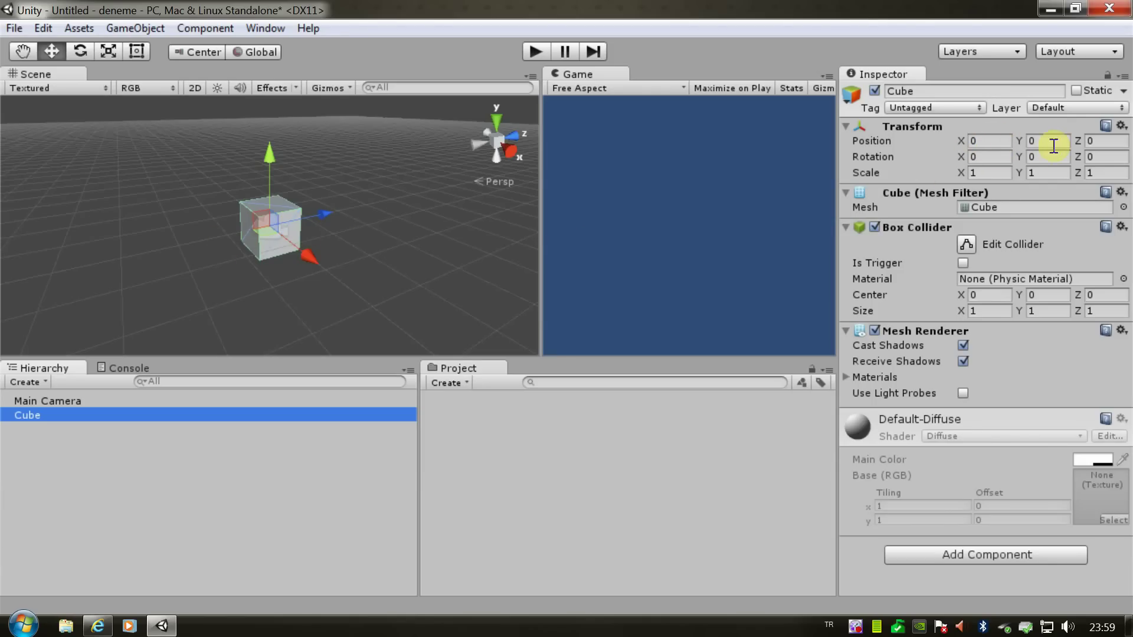
{"action": "left_click", "coordinate": [226, 241]}
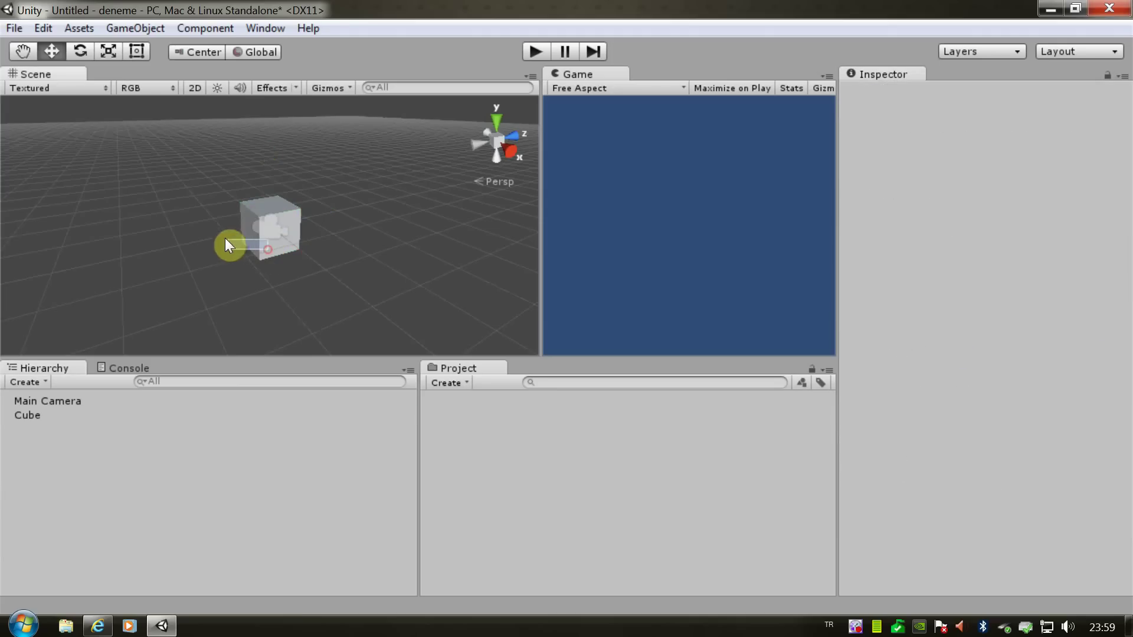
{"action": "left_click", "coordinate": [242, 248]}
{"action": "left_click", "coordinate": [51, 415]}
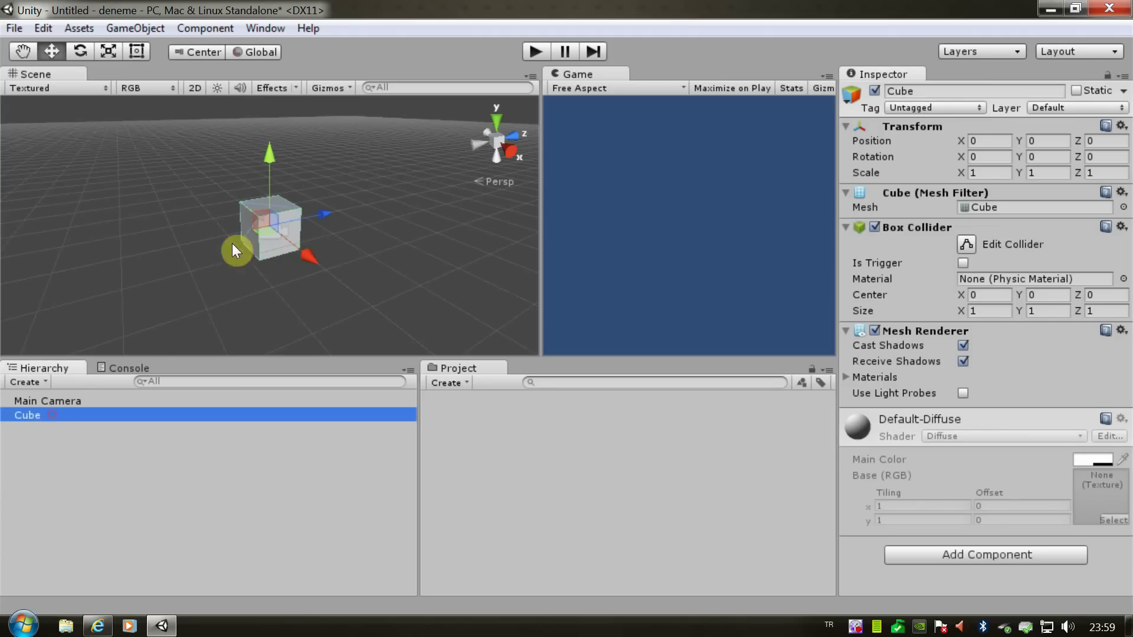
{"action": "left_click_drag", "start_coordinate": [264, 234], "coordinate": [281, 190]}
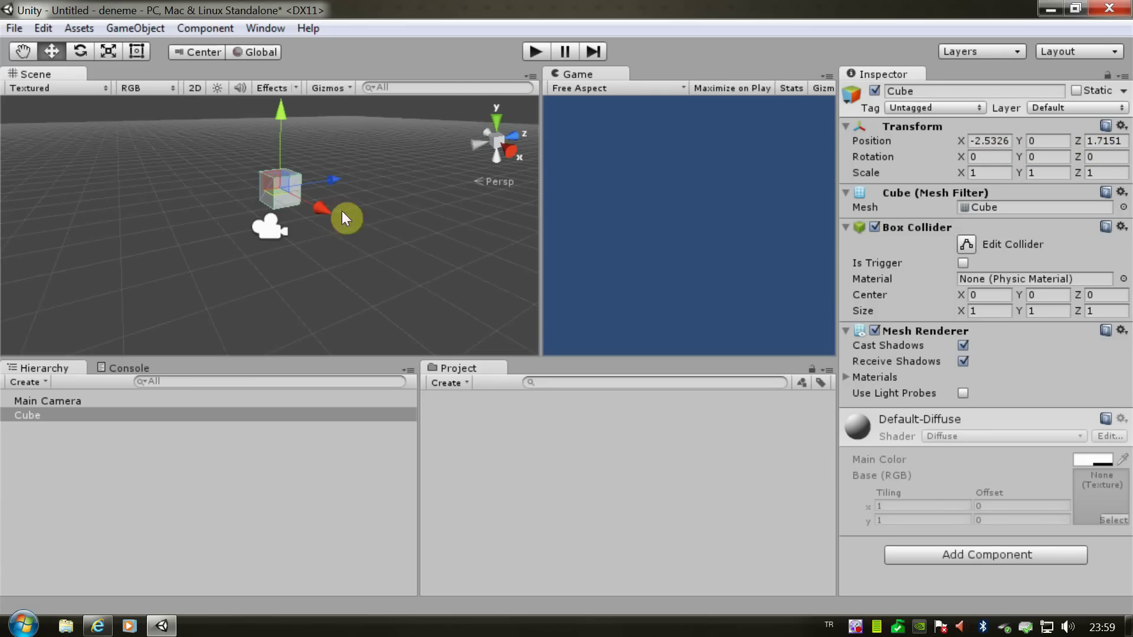
{"action": "left_click", "coordinate": [994, 141]}
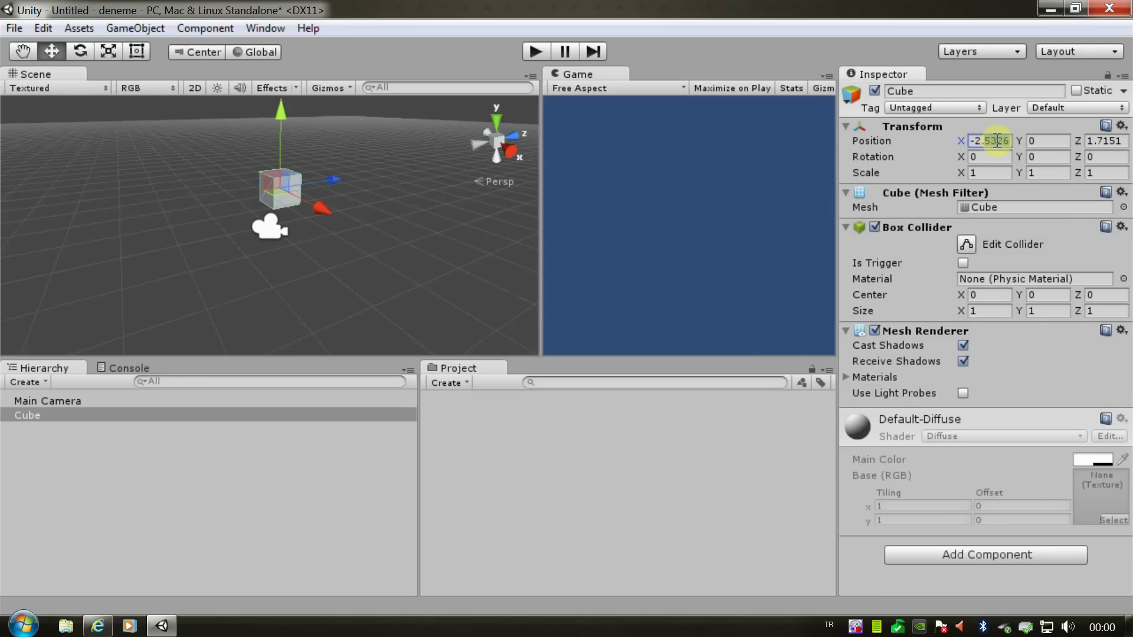
{"action": "left_click", "coordinate": [986, 142]}
{"action": "left_click", "coordinate": [987, 141]}
{"action": "type", "text": "000"}
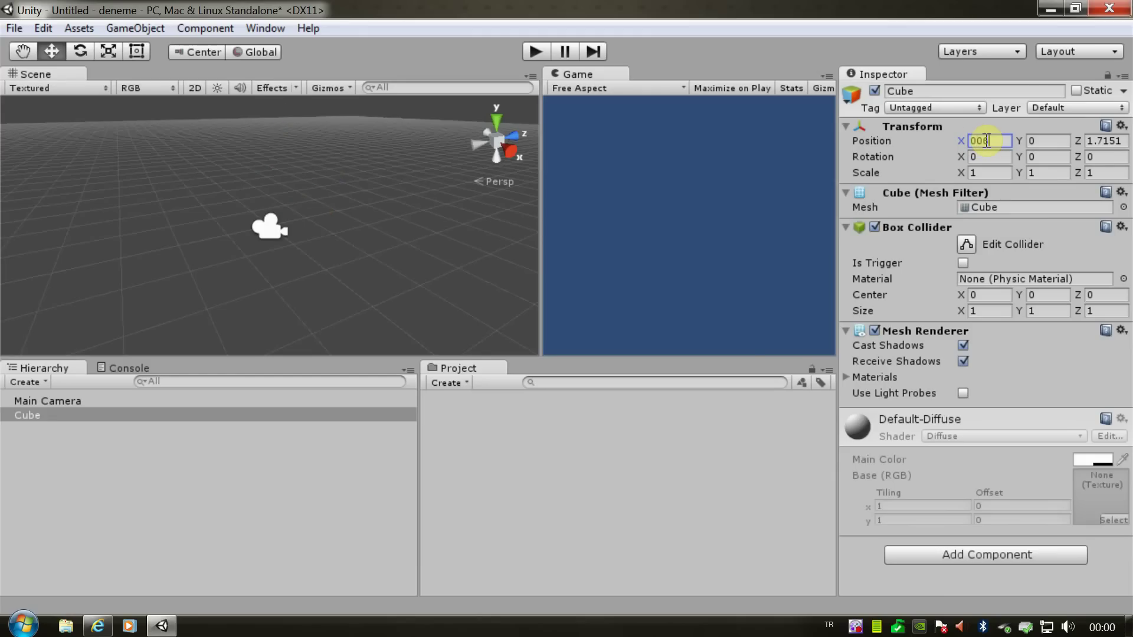
{"action": "key", "text": "Return"}
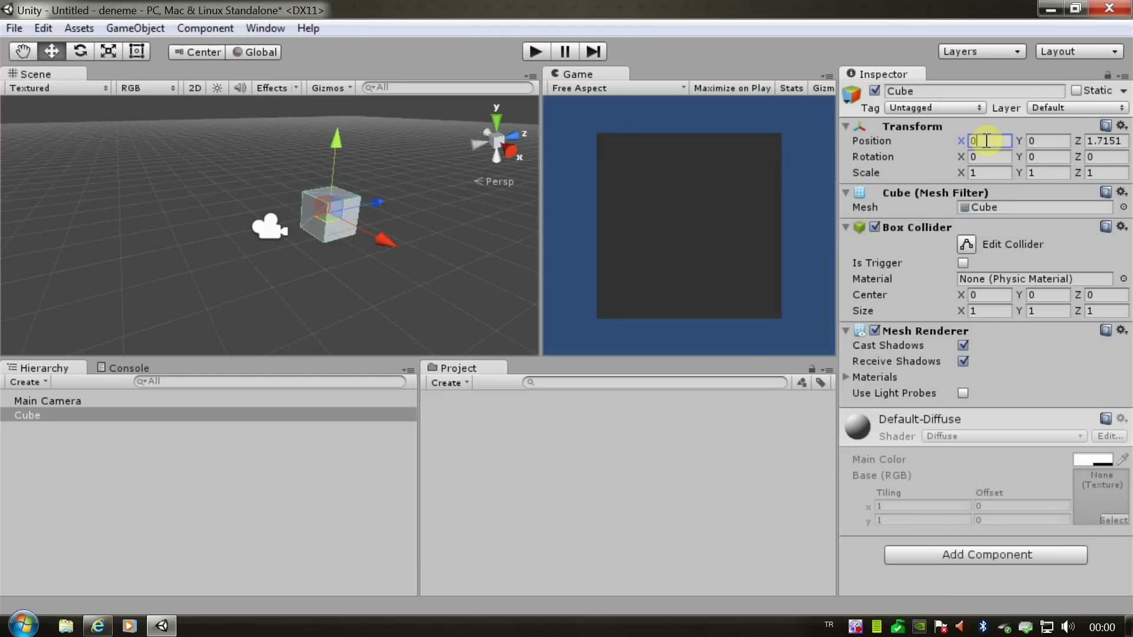
{"action": "key", "text": "Tab"}
{"action": "key", "text": "Tab"}
{"action": "type", "text": "0"}
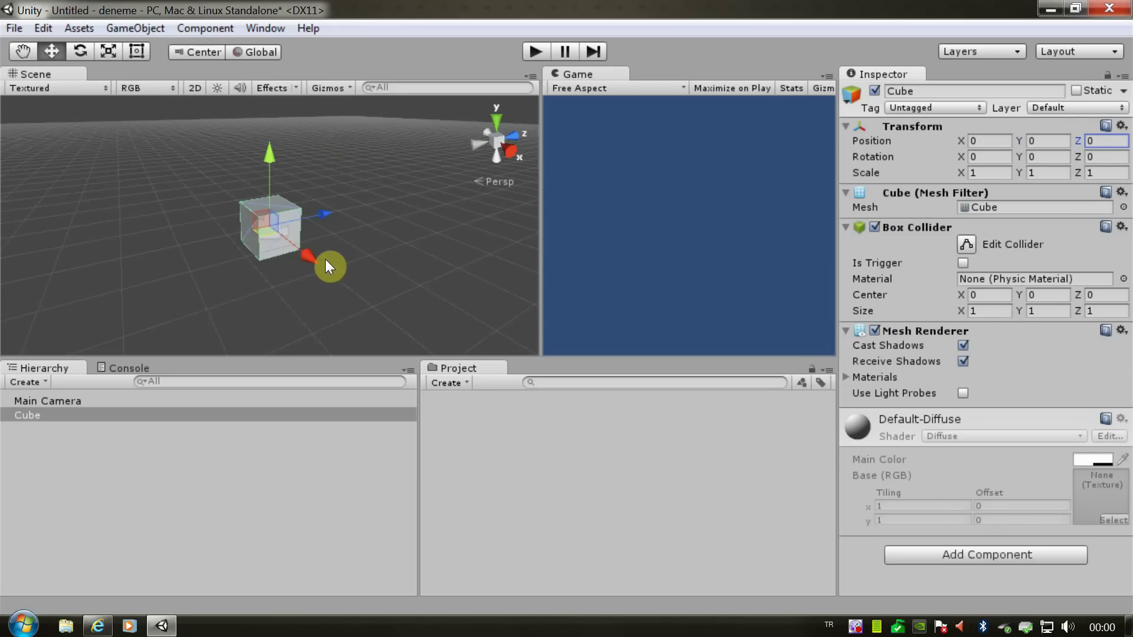
{"action": "left_click", "coordinate": [77, 401]}
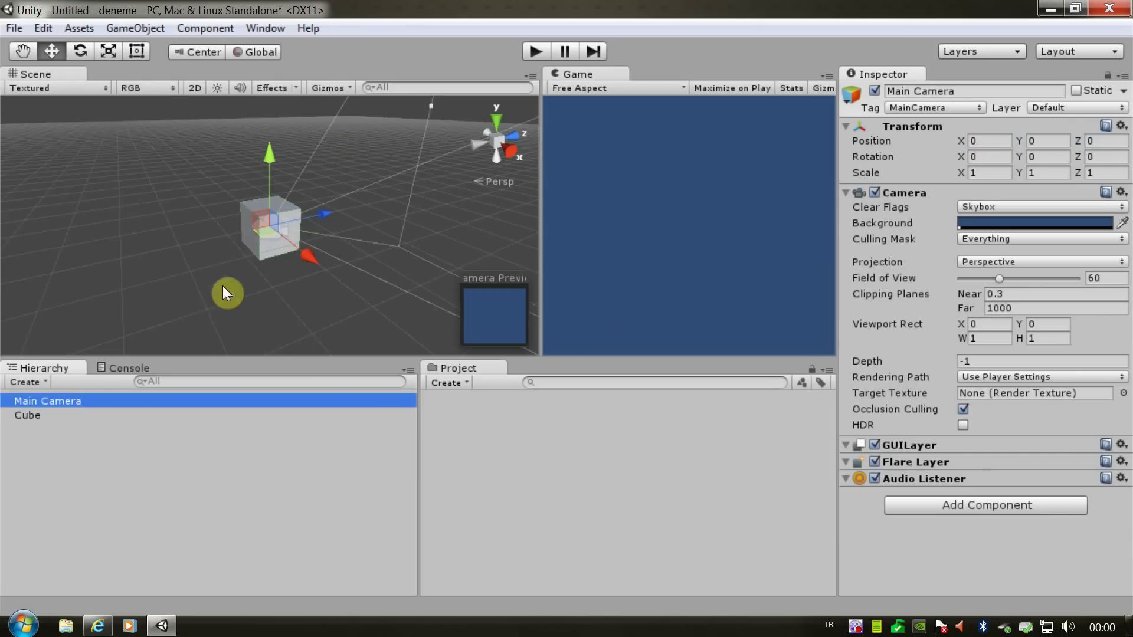
{"action": "left_click", "coordinate": [51, 413]}
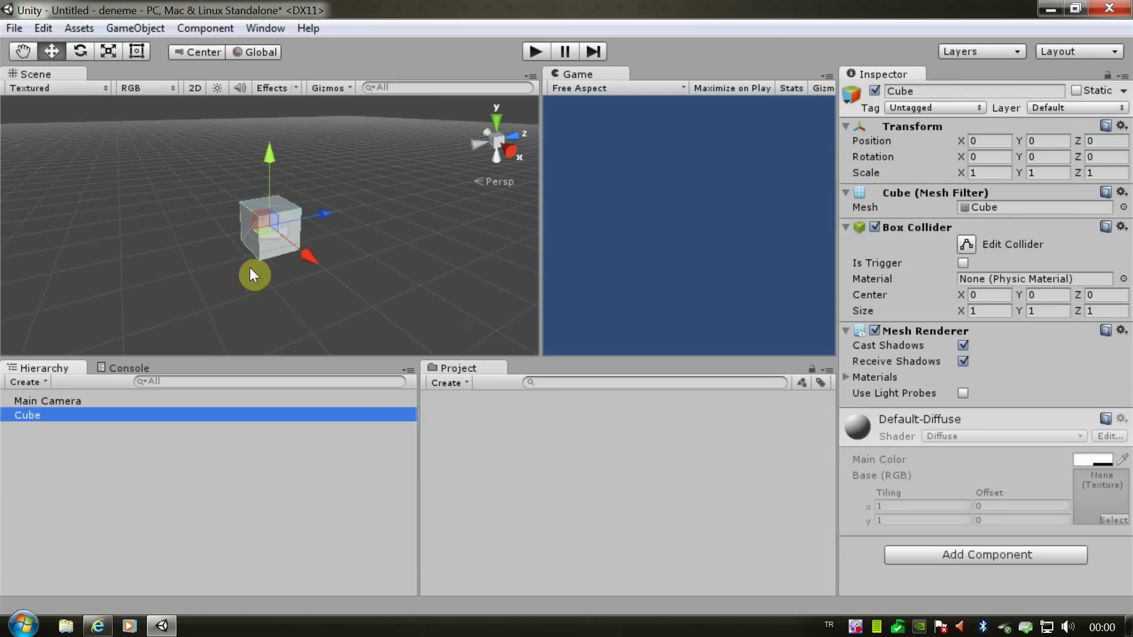
{"action": "left_click", "coordinate": [262, 257]}
{"action": "left_click", "coordinate": [53, 414]}
{"action": "left_click", "coordinate": [264, 235]}
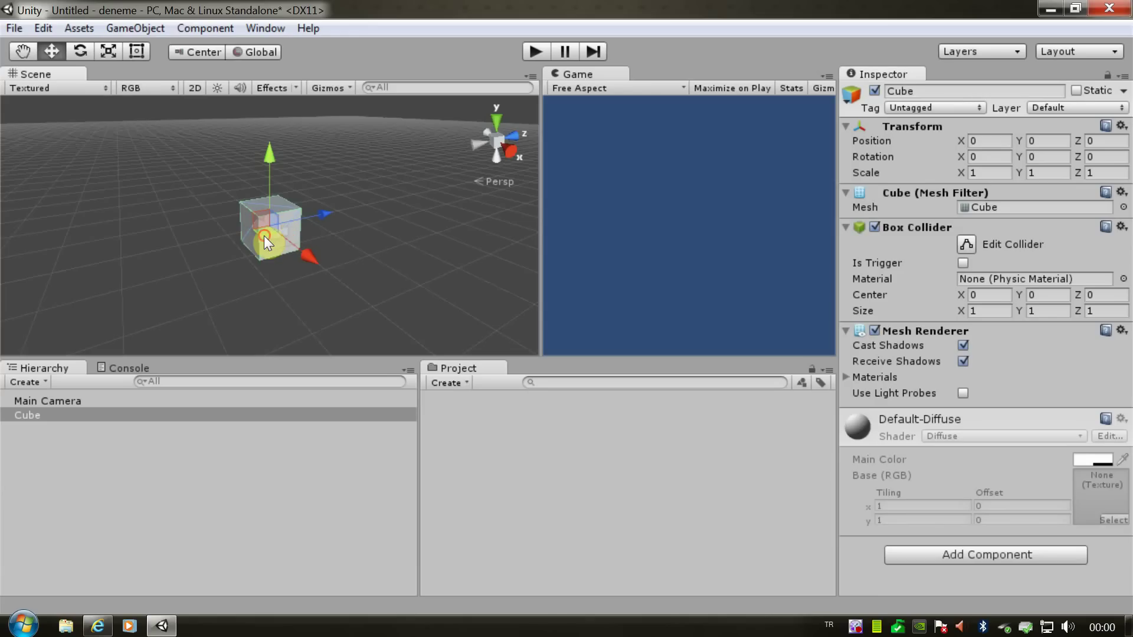
{"action": "left_click", "coordinate": [267, 240]}
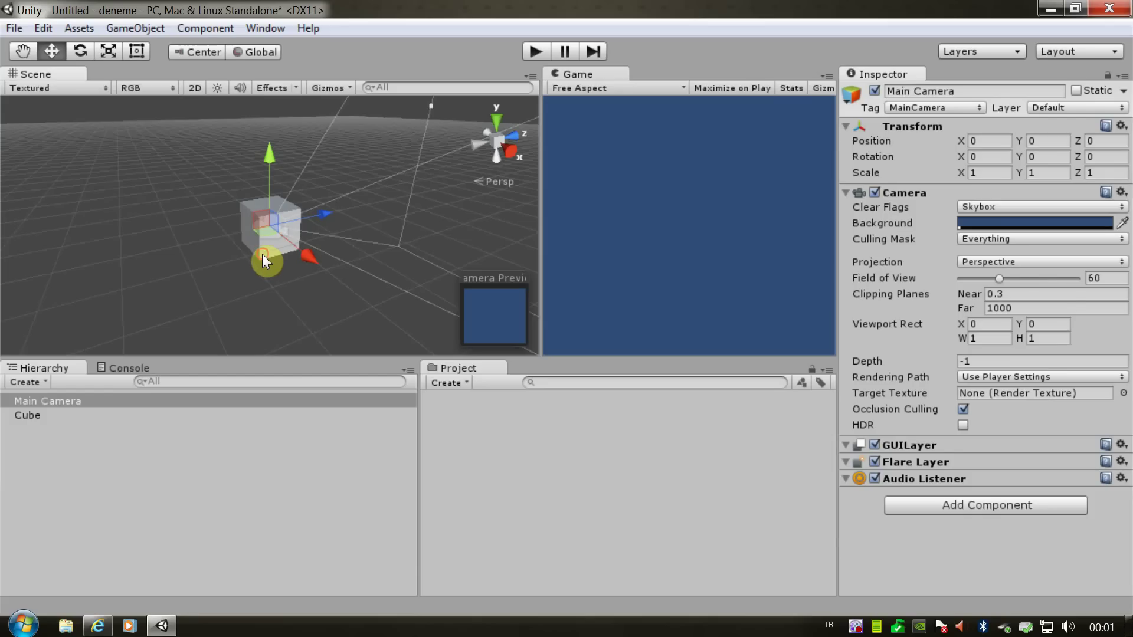
{"action": "left_click", "coordinate": [262, 255]}
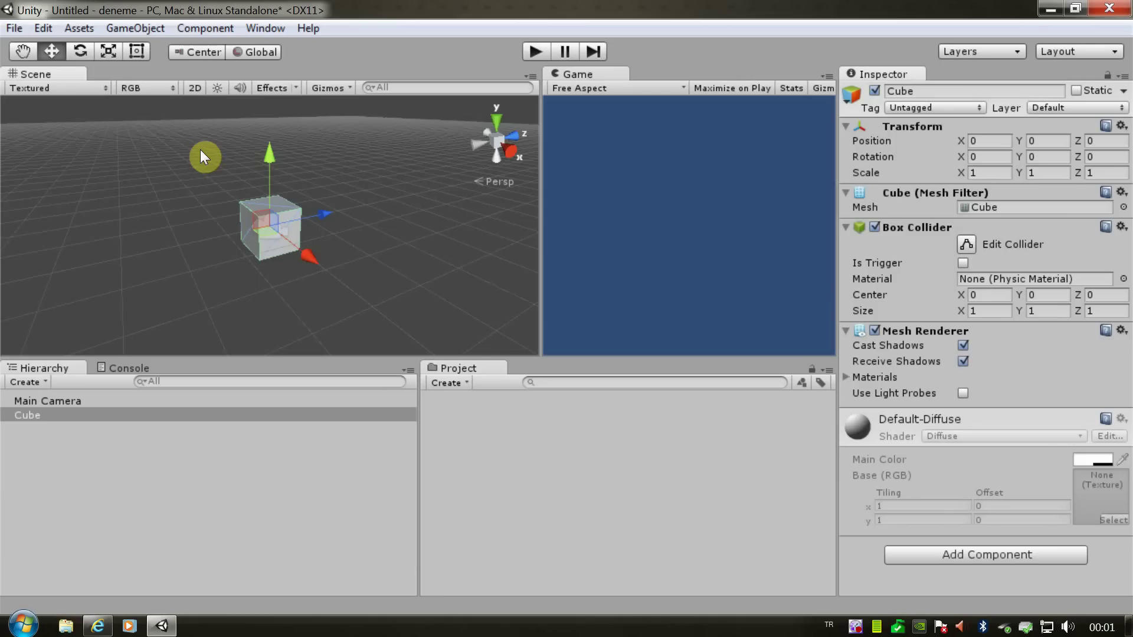
{"action": "mouse_move", "coordinate": [200, 150]}
{"action": "left_mouse_down"}
{"action": "mouse_move", "coordinate": [278, 243]}
{"action": "mouse_move", "coordinate": [343, 296]}
{"action": "left_mouse_up"}
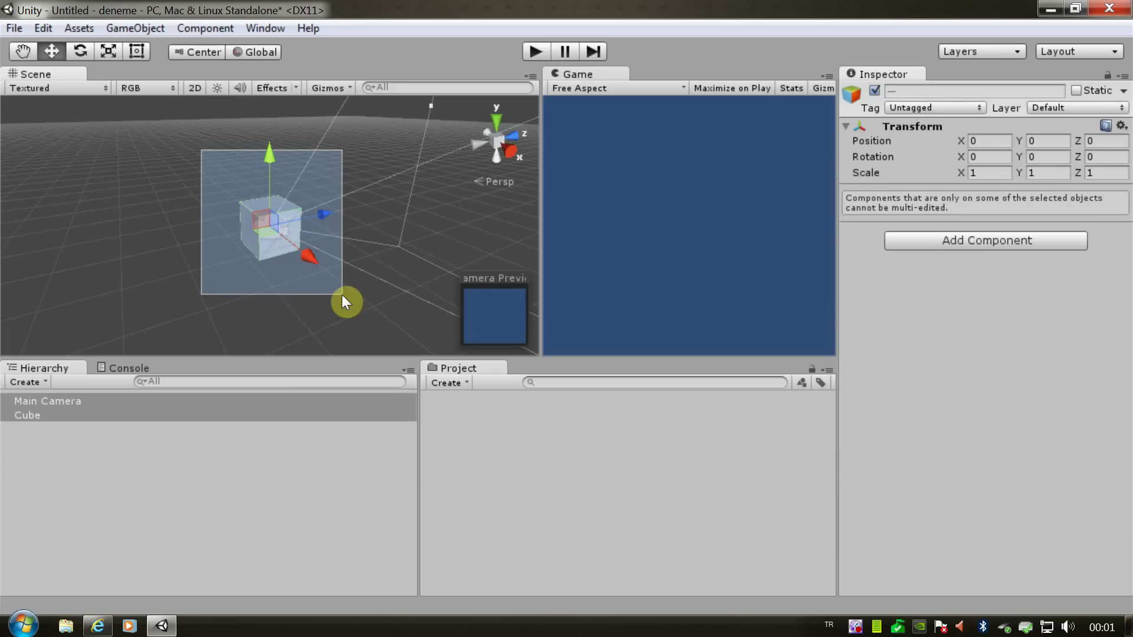
{"action": "left_click_drag", "start_coordinate": [342, 295], "coordinate": [342, 295]}
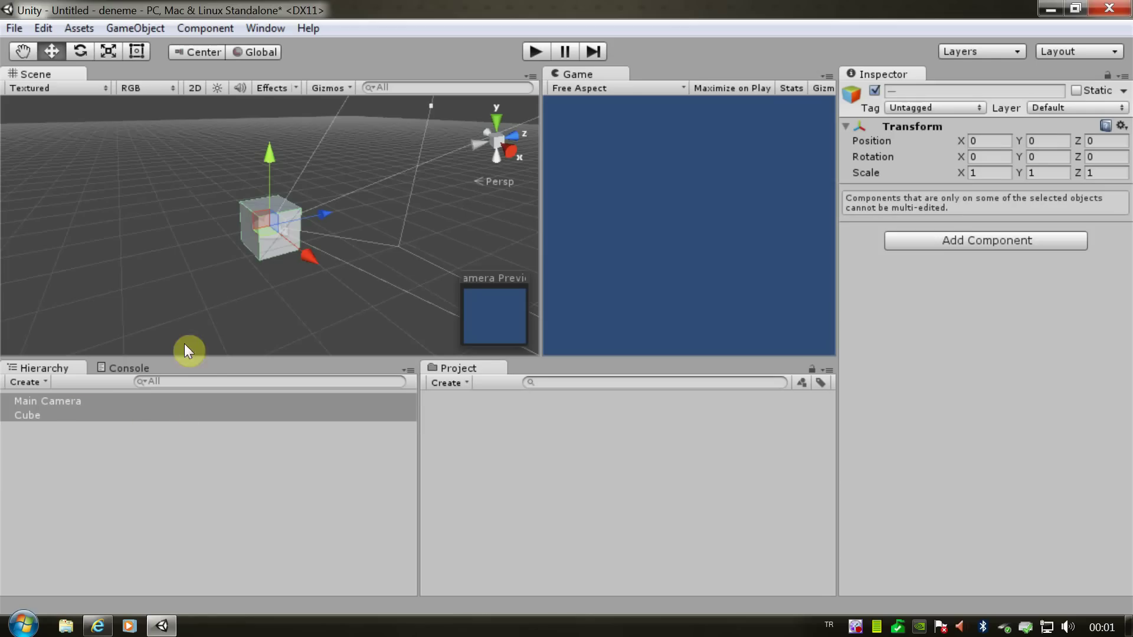
{"action": "left_click", "coordinate": [377, 178]}
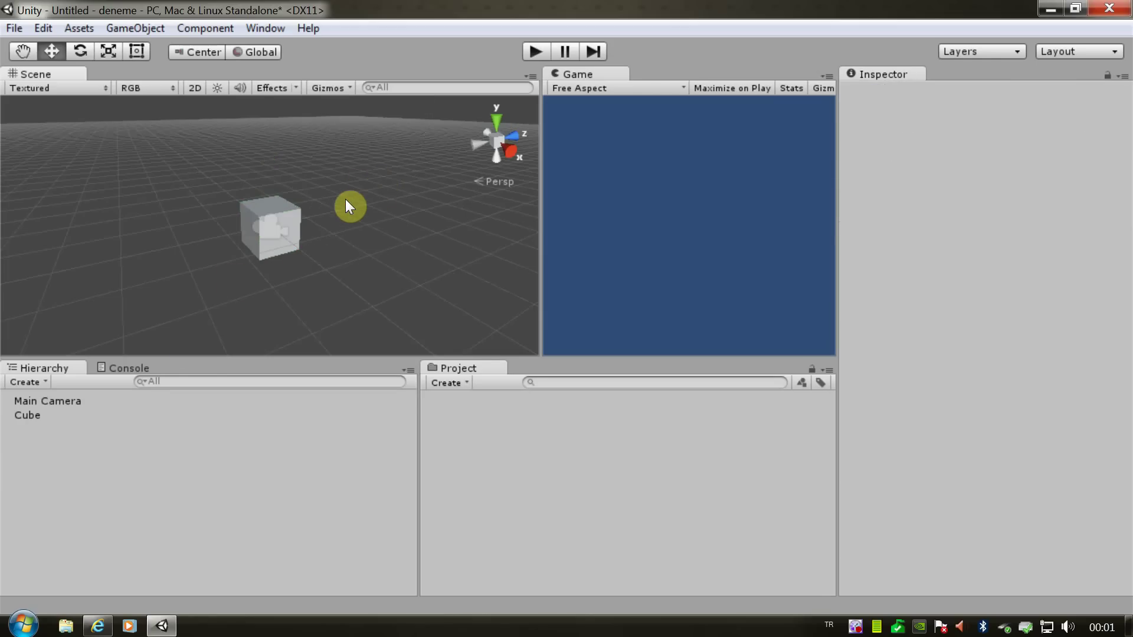
{"action": "left_click", "coordinate": [259, 258]}
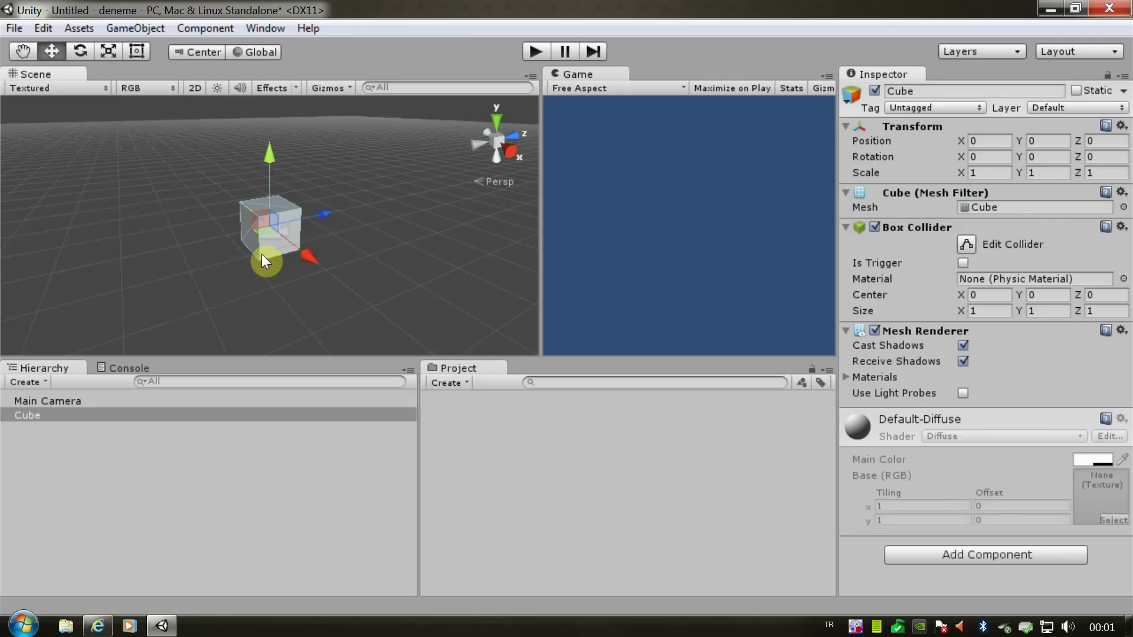
{"action": "left_click", "coordinate": [46, 366]}
{"action": "left_click", "coordinate": [57, 399]}
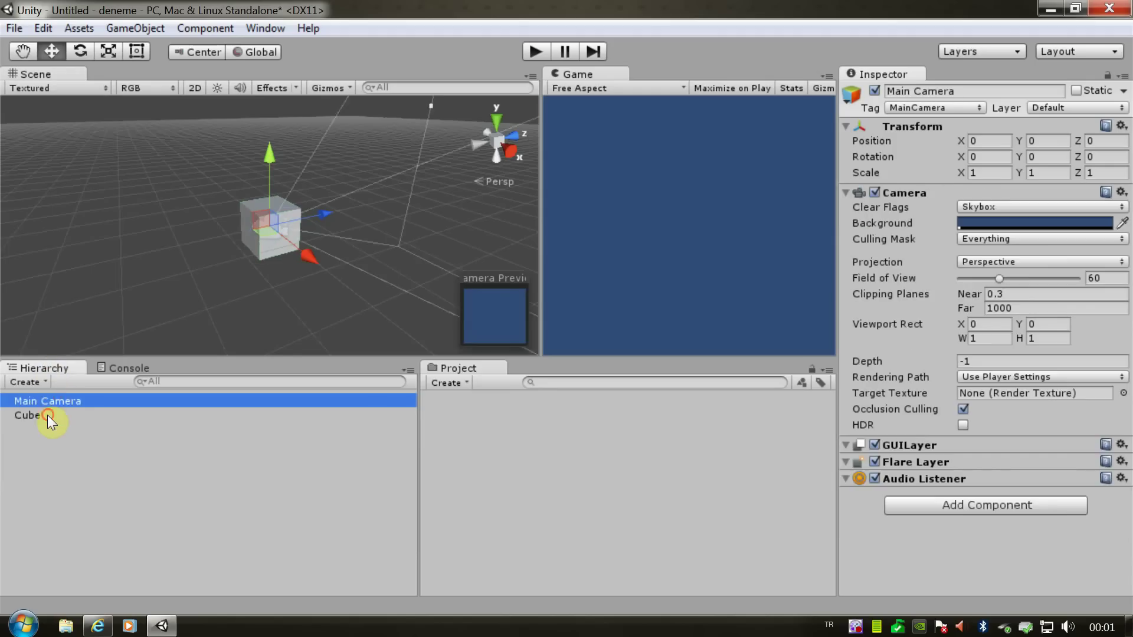
{"action": "left_click", "coordinate": [47, 415]}
{"action": "left_click", "coordinate": [54, 402]}
{"action": "left_click", "coordinate": [41, 416]}
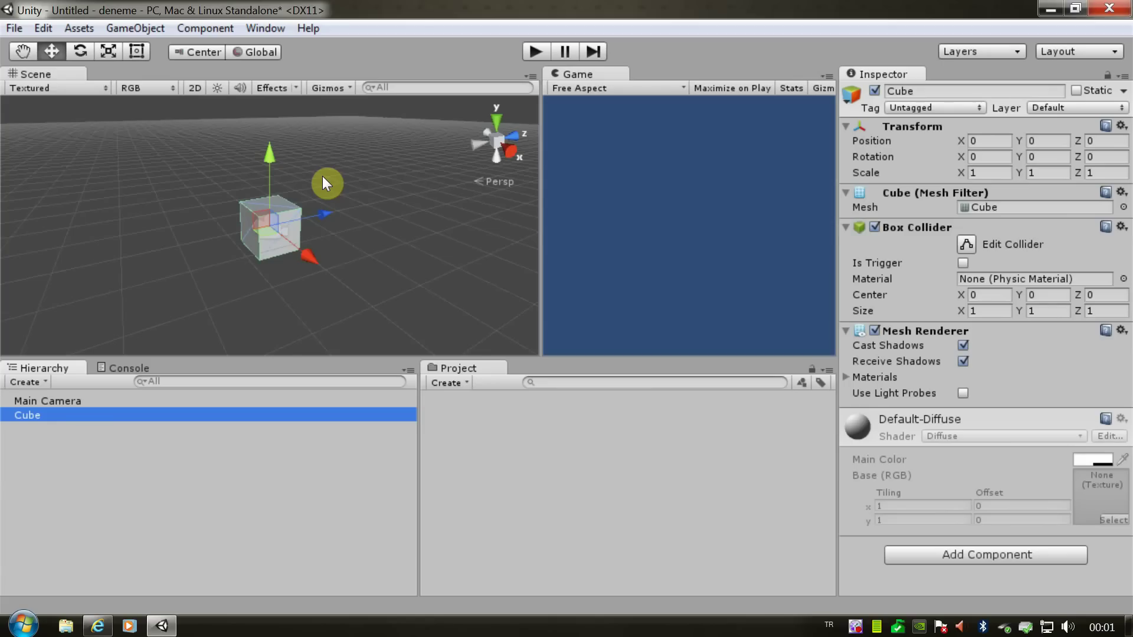
{"action": "key", "text": "Delete"}
{"action": "key", "text": "Delete"}
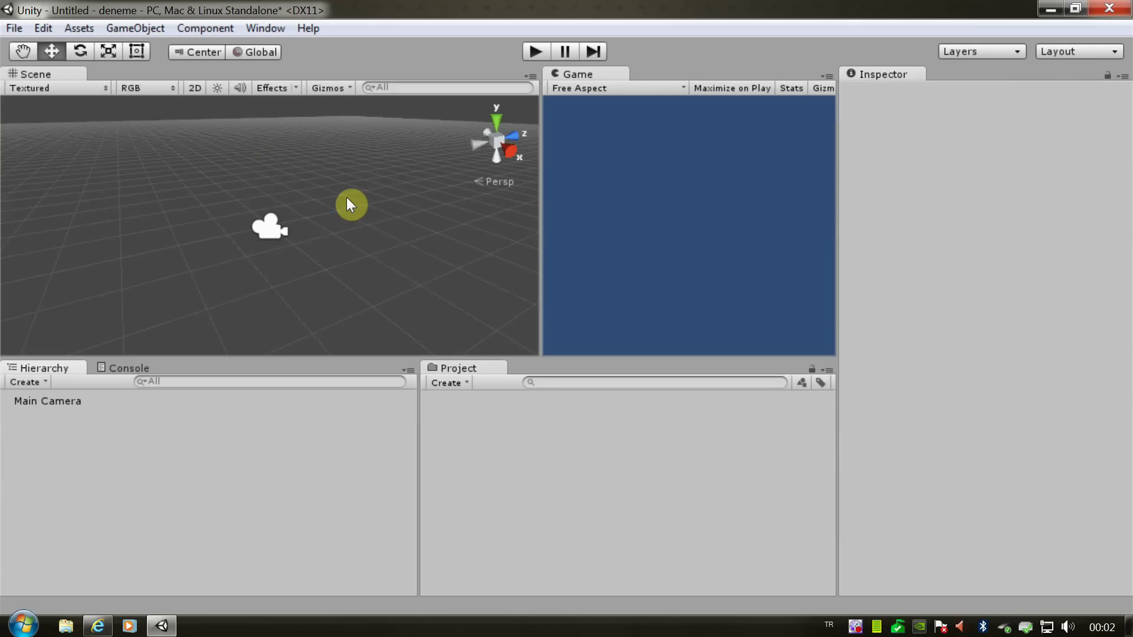
{"action": "key", "text": "ctrl+z"}
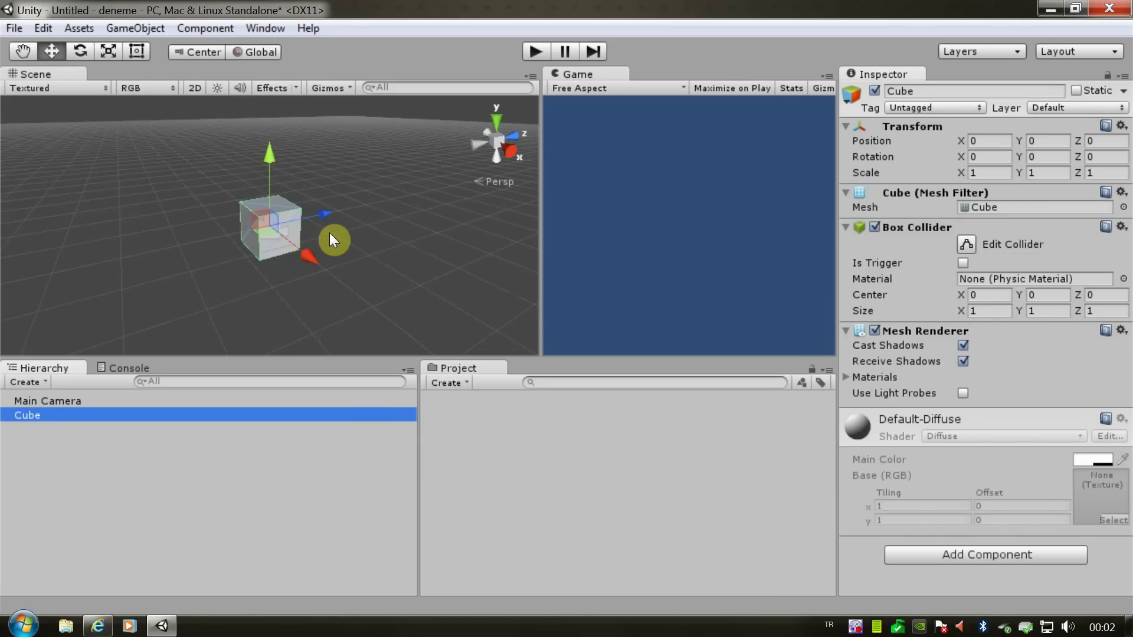
{"action": "key", "text": "Delete"}
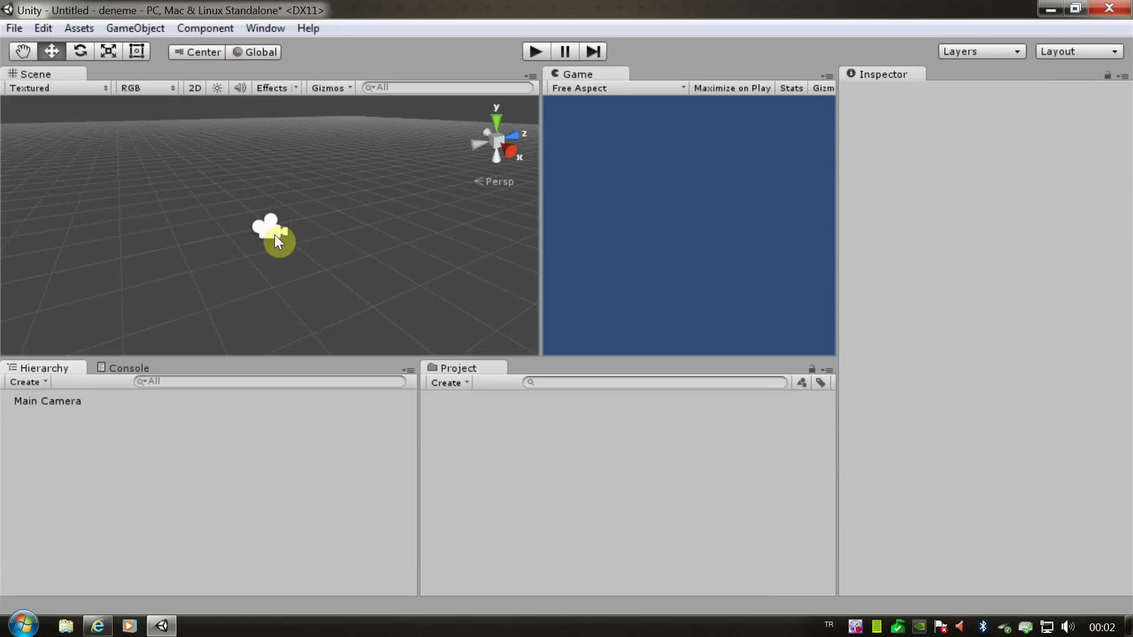
Select the Main Camera, resize the Scene/Game split, and dock Game as a tab beside Scene
{"action": "left_click", "coordinate": [275, 235]}
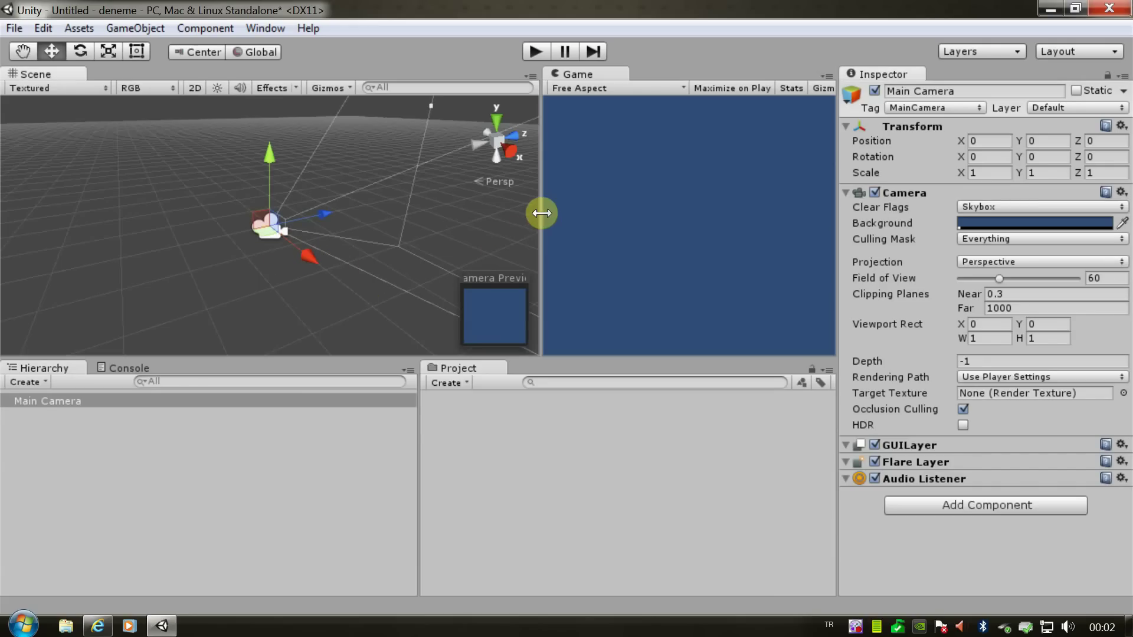
{"action": "left_click_drag", "start_coordinate": [542, 213], "coordinate": [519, 215]}
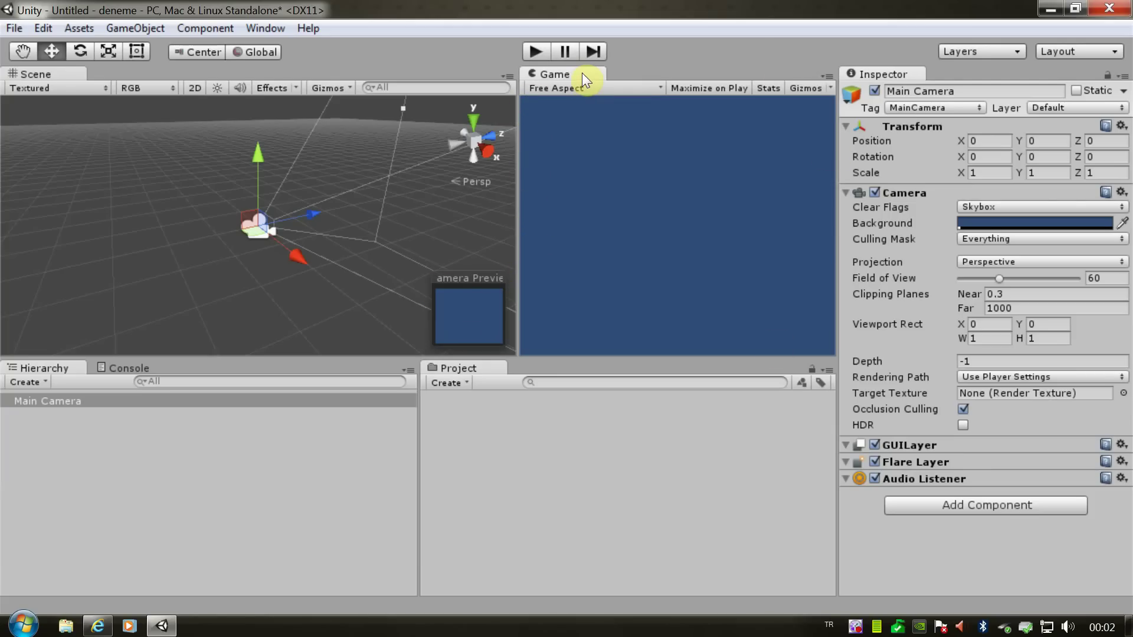
{"action": "left_click_drag", "start_coordinate": [582, 72], "coordinate": [111, 79]}
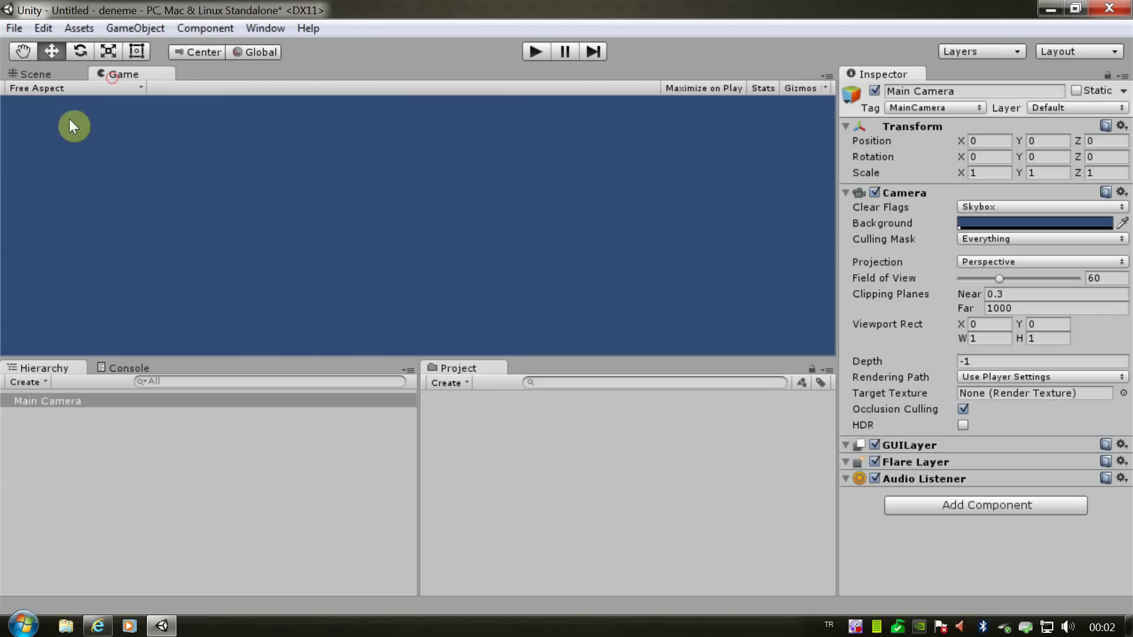
Switch back and forth between the Scene and Game tabs to compare the two views
{"action": "left_click", "coordinate": [77, 75]}
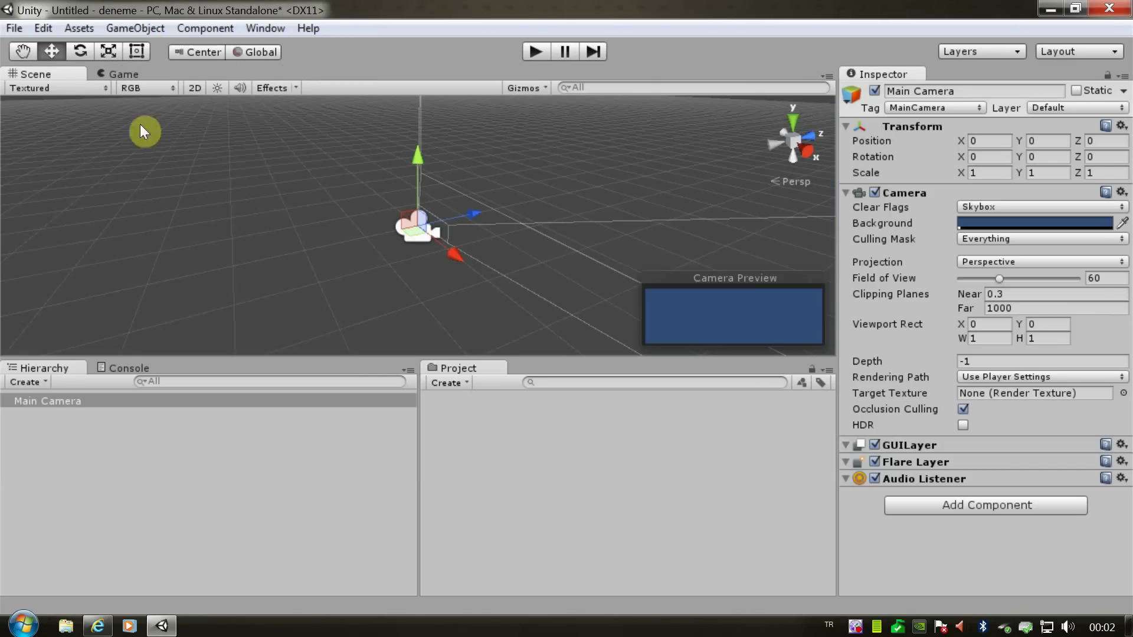
{"action": "left_click", "coordinate": [119, 70]}
{"action": "left_click", "coordinate": [66, 72]}
{"action": "left_click", "coordinate": [109, 71]}
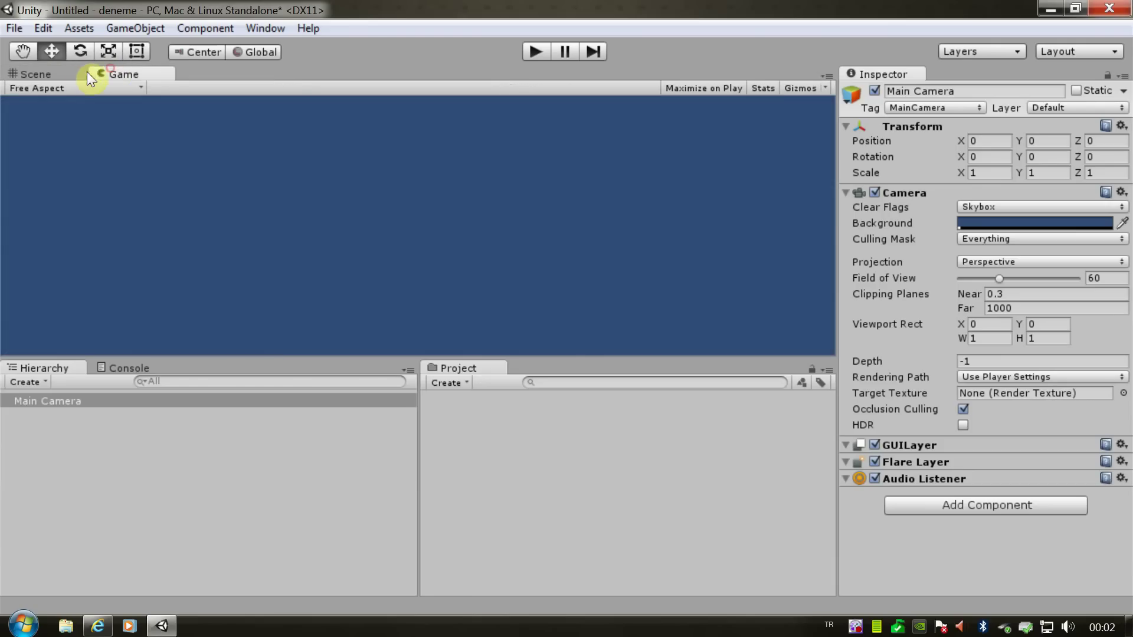
{"action": "left_click", "coordinate": [68, 75]}
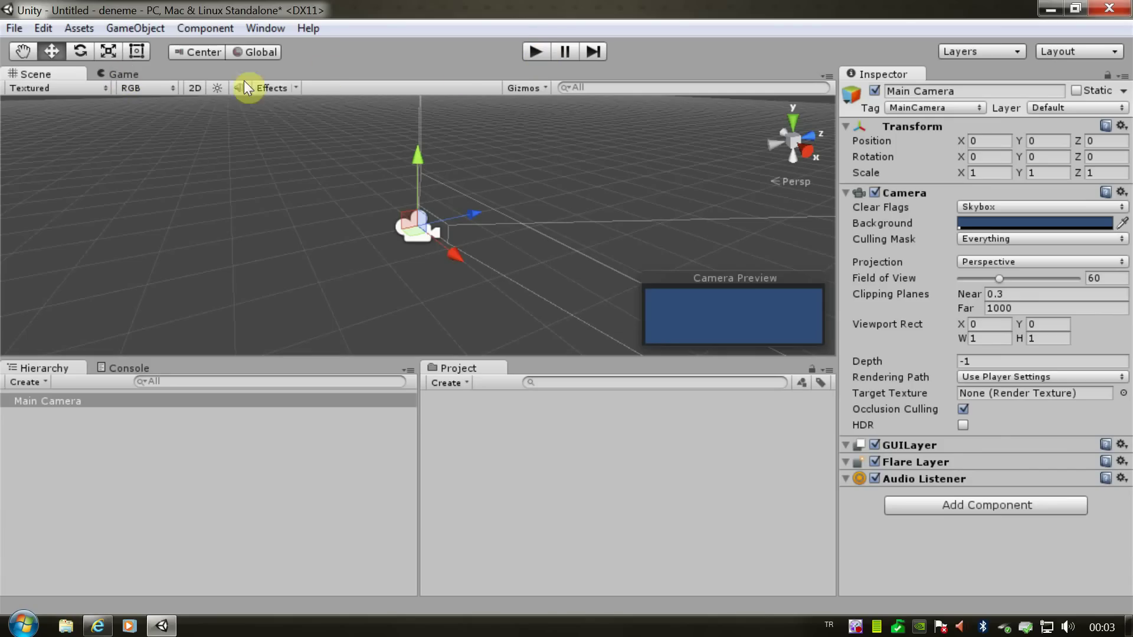
{"action": "left_click", "coordinate": [126, 73]}
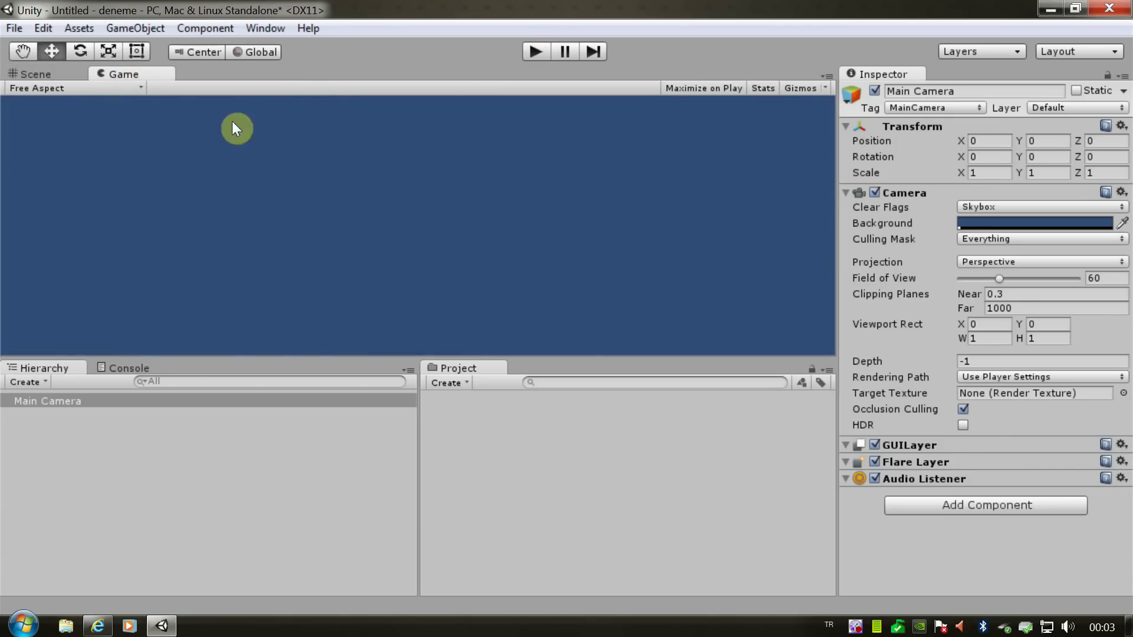
{"action": "left_click", "coordinate": [44, 73]}
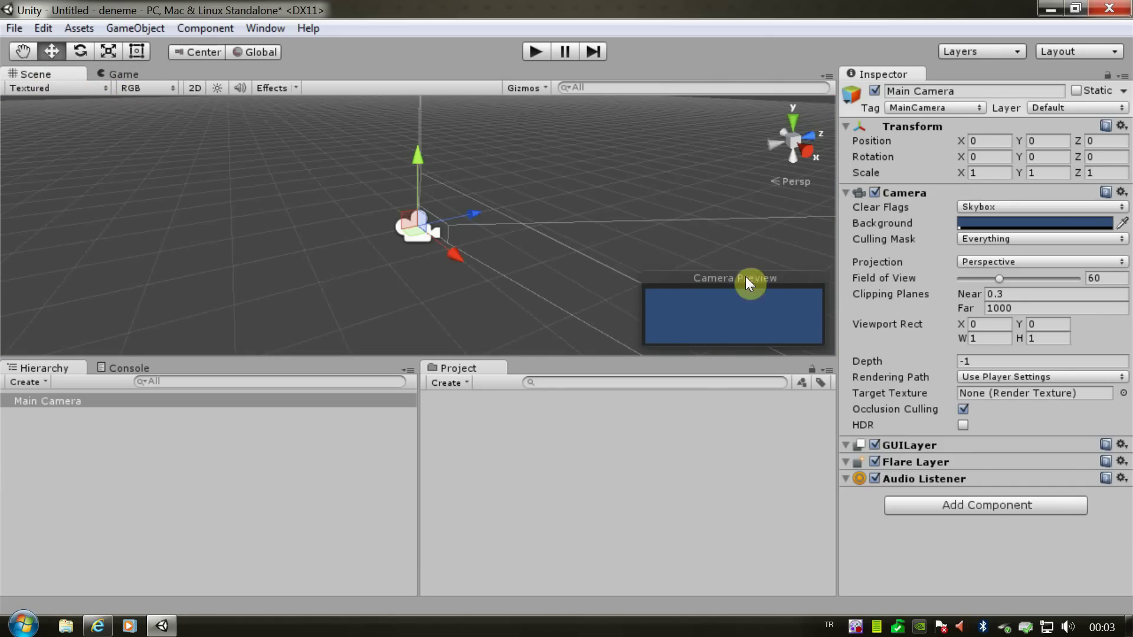
{"action": "left_click", "coordinate": [120, 75]}
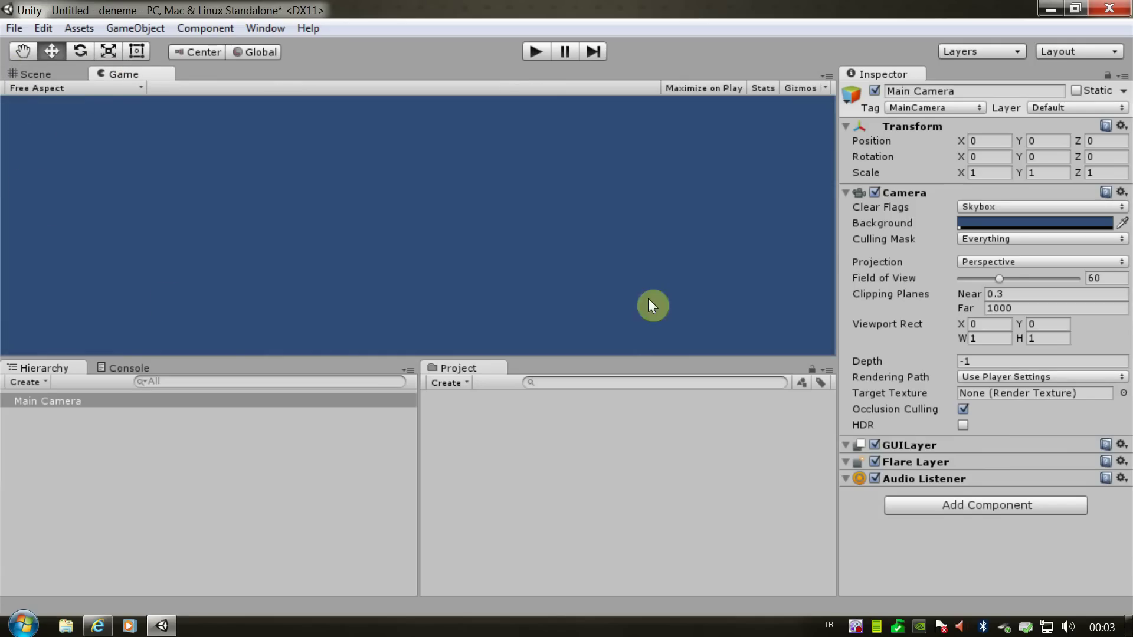
{"action": "left_click", "coordinate": [40, 68]}
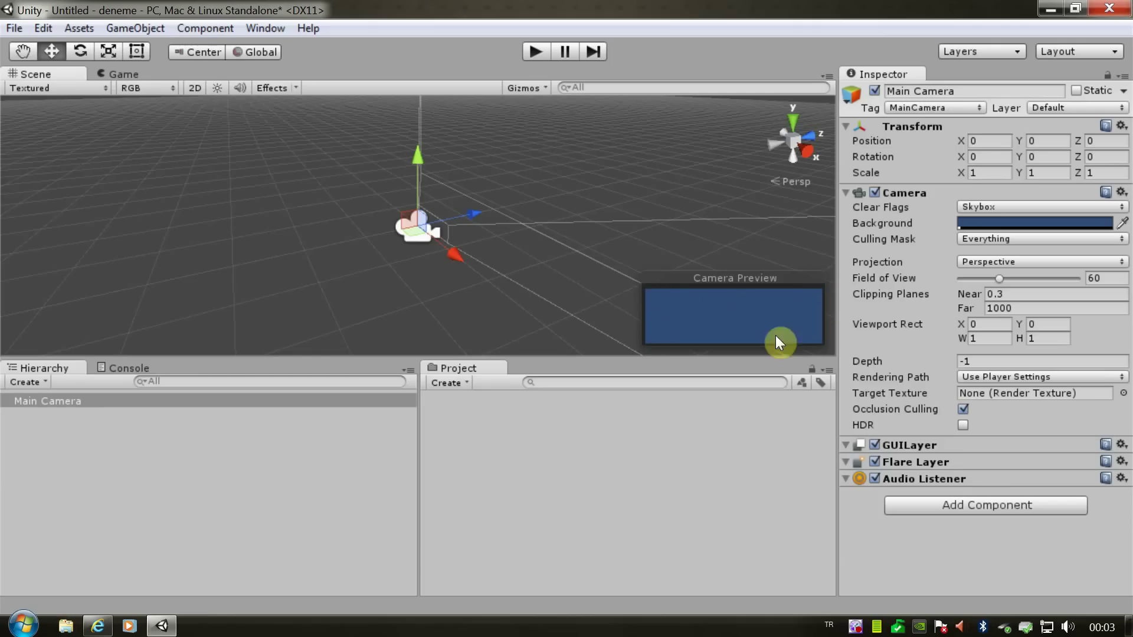
{"action": "left_click", "coordinate": [124, 75]}
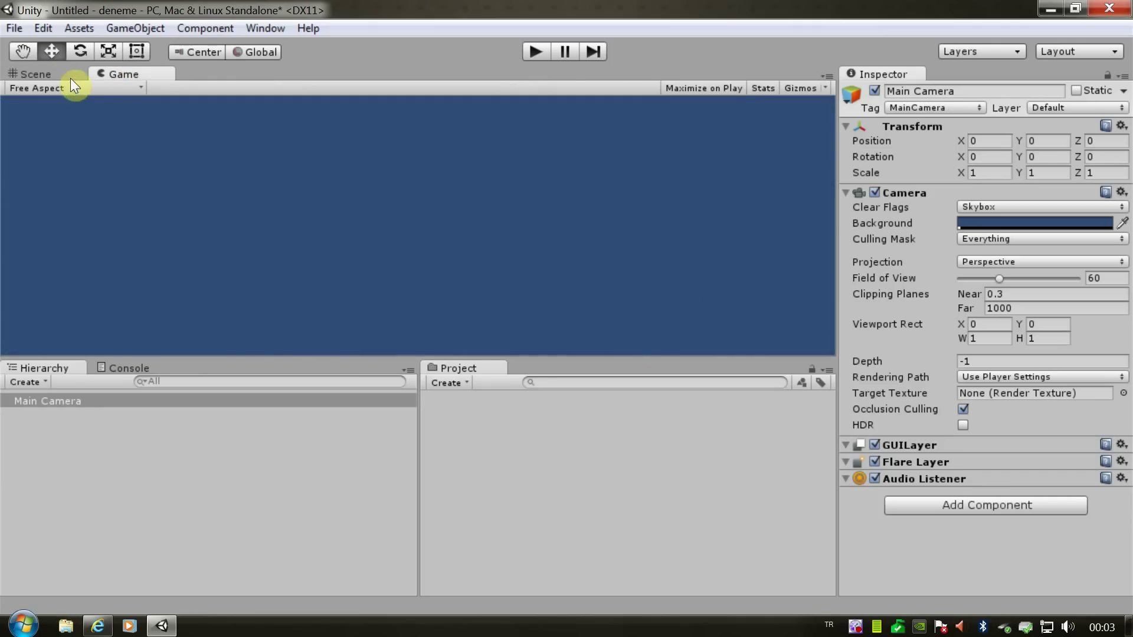
{"action": "left_click", "coordinate": [54, 72]}
{"action": "left_click", "coordinate": [119, 70]}
Dock the Game view to the right of the Scene view and make it the wider panel
{"action": "left_click_drag", "start_coordinate": [135, 70], "coordinate": [747, 89]}
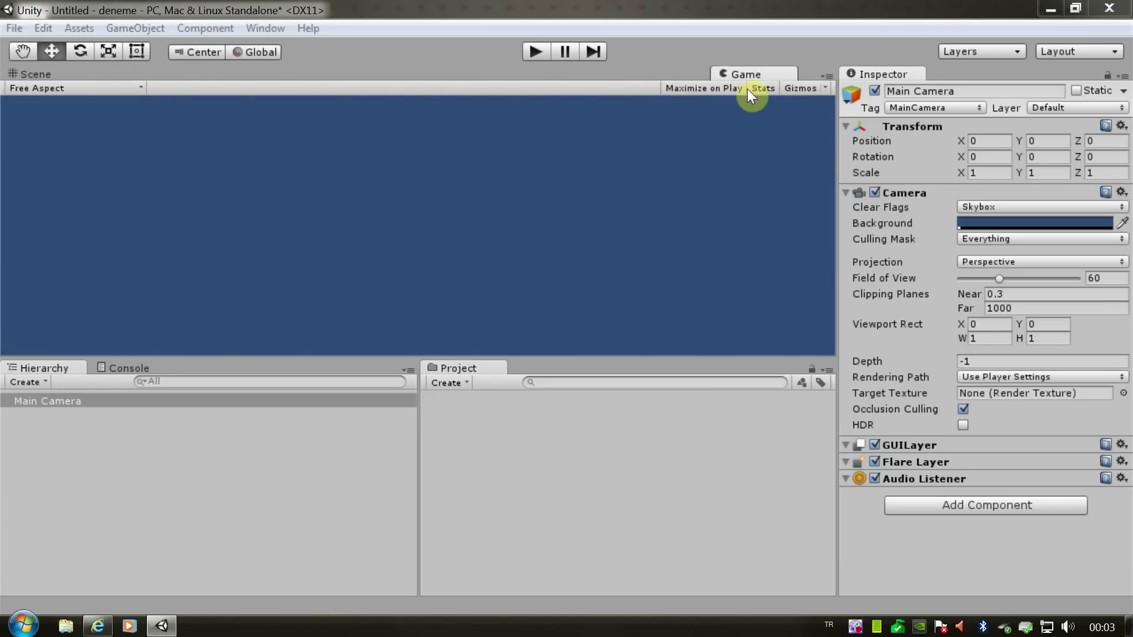
{"action": "left_click_drag", "start_coordinate": [747, 88], "coordinate": [802, 118]}
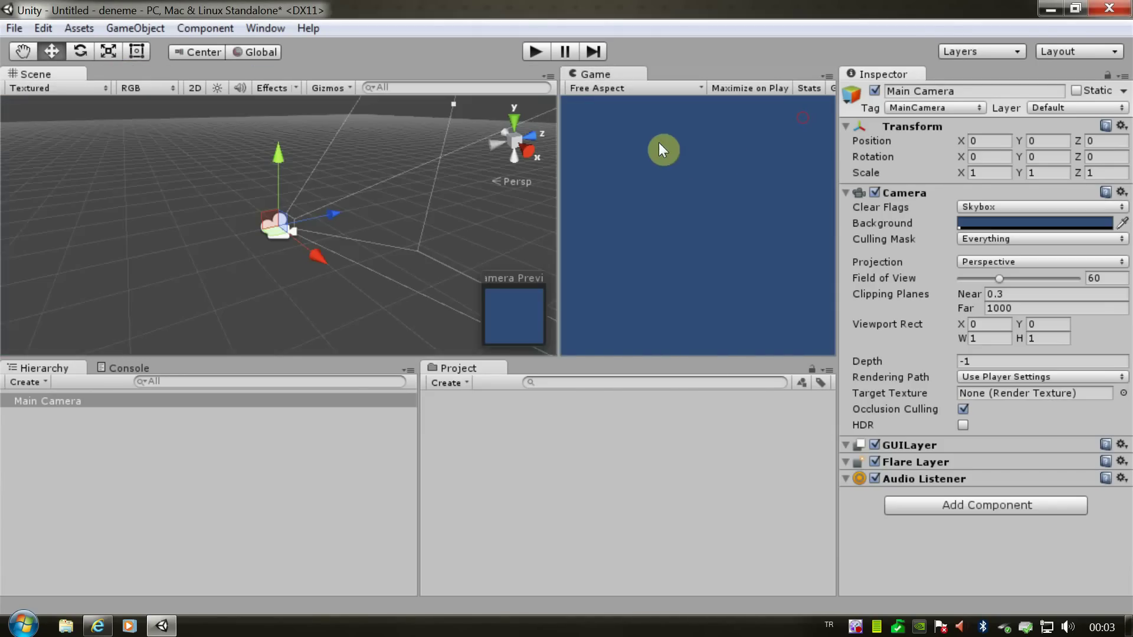
{"action": "left_click_drag", "start_coordinate": [560, 177], "coordinate": [413, 184]}
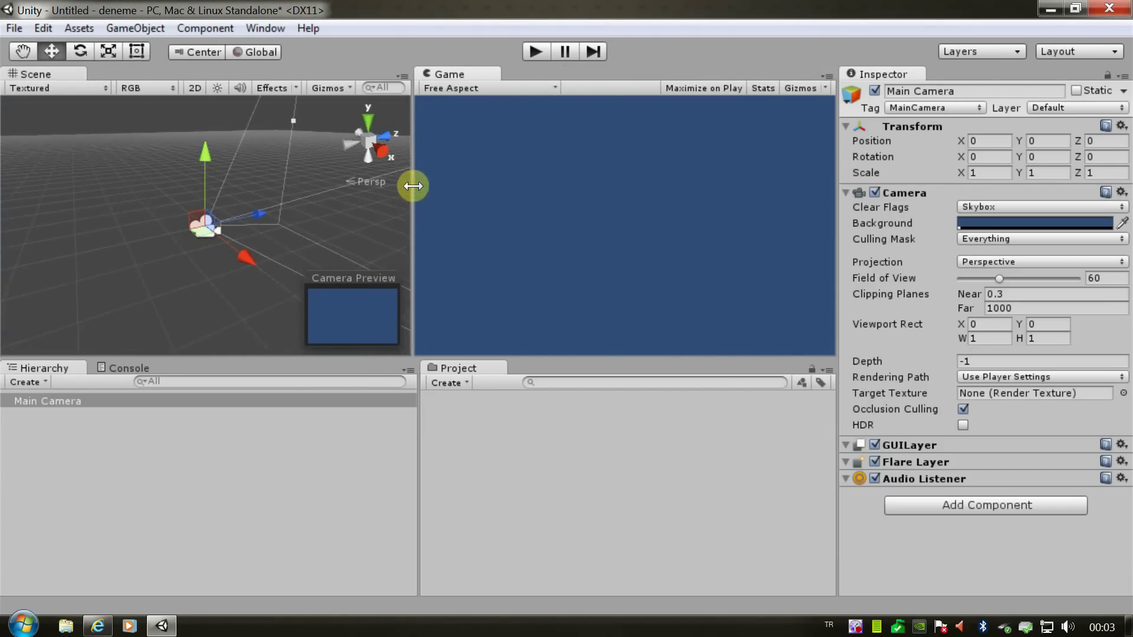
{"action": "left_click", "coordinate": [346, 279]}
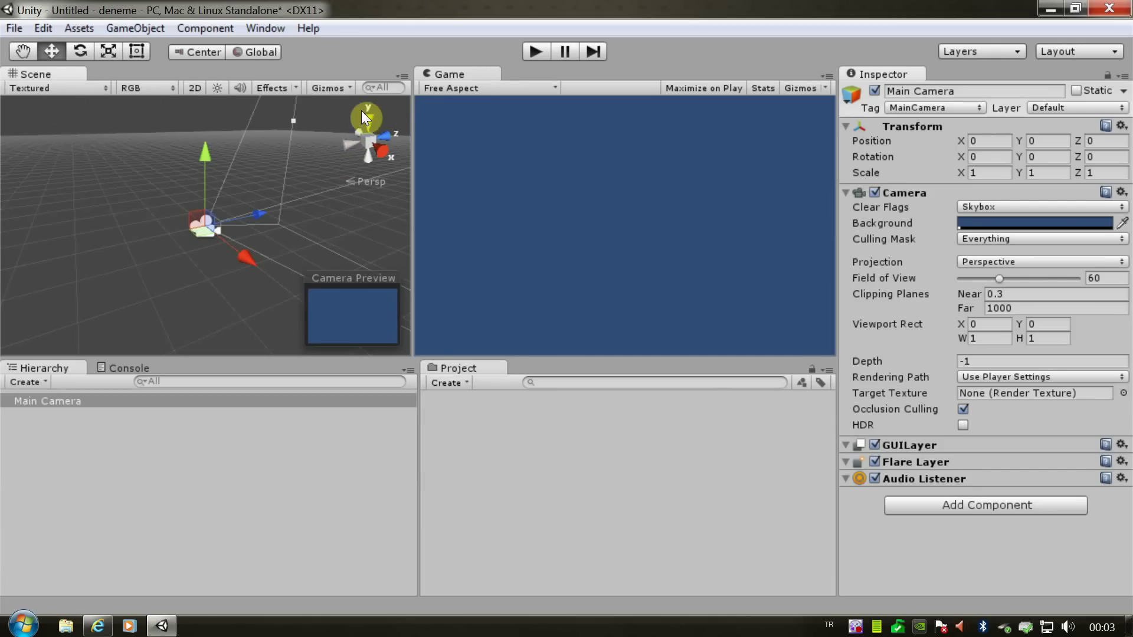
View the scene from the Right, Front and Left presets, then orbit to look from below
{"action": "left_click", "coordinate": [385, 152]}
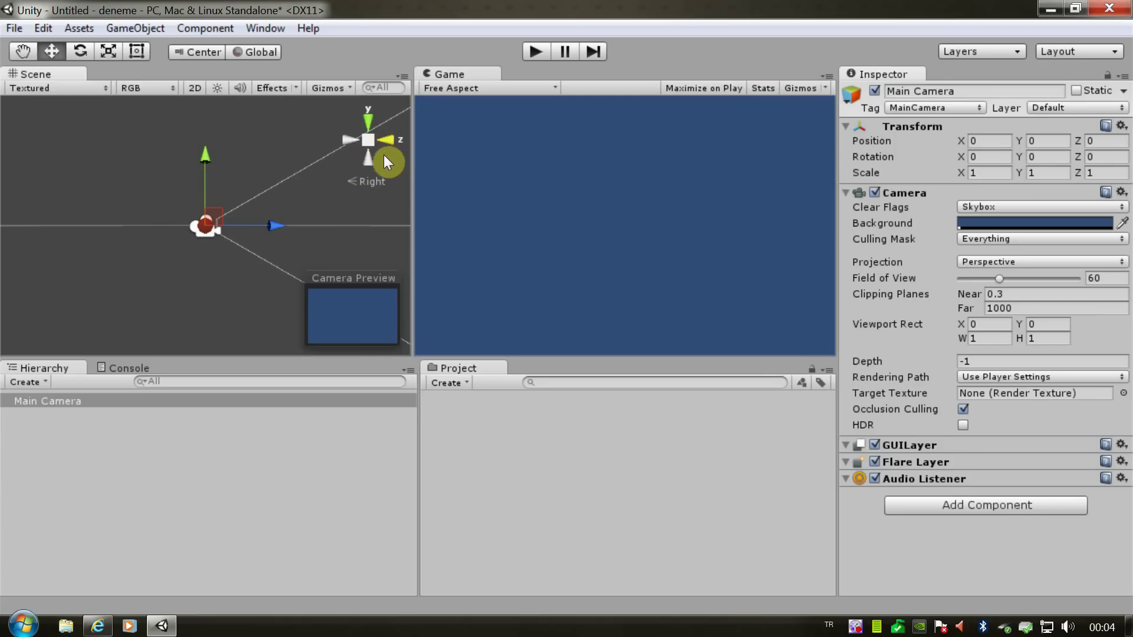
{"action": "left_click", "coordinate": [389, 139]}
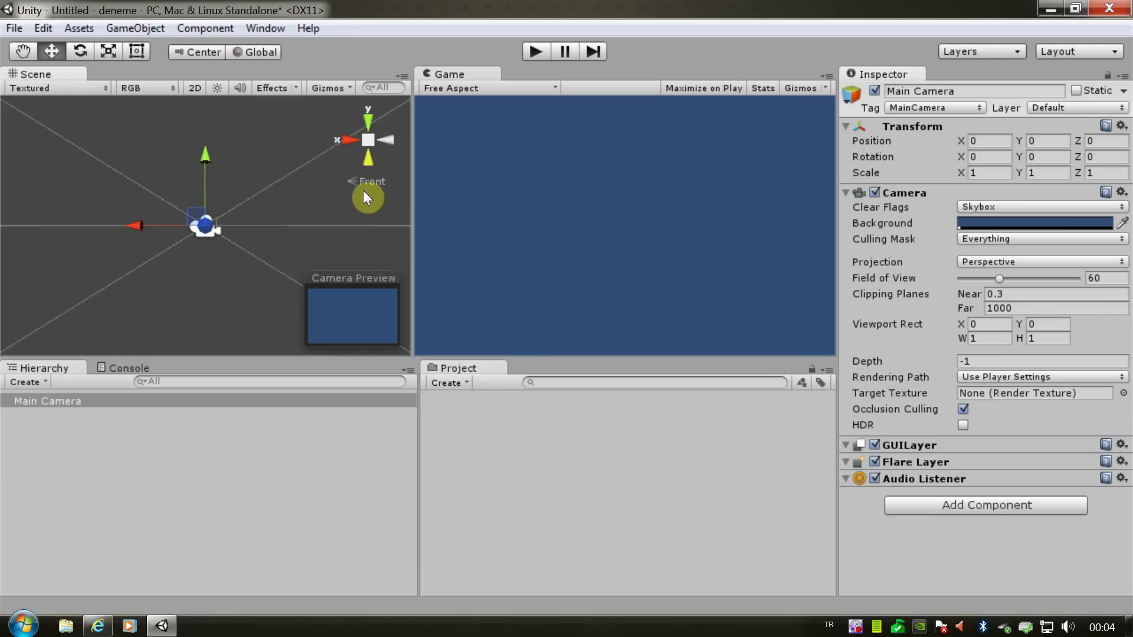
{"action": "left_click", "coordinate": [391, 140]}
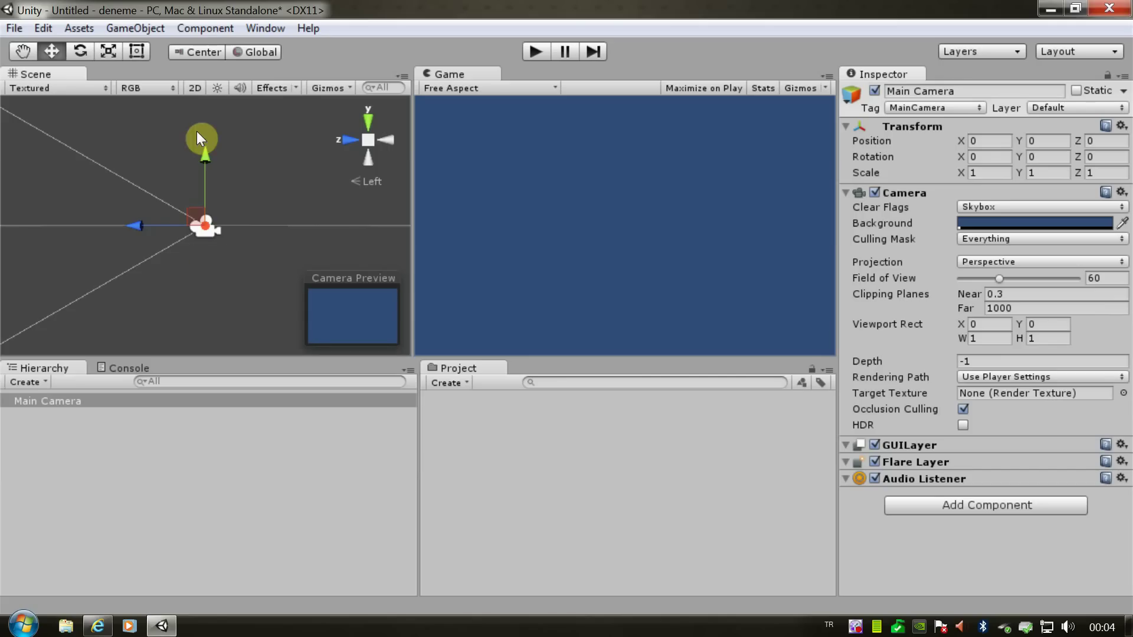
{"action": "mouse_move", "coordinate": [388, 137]}
{"action": "left_mouse_down"}
{"action": "mouse_move", "coordinate": [353, 143]}
{"action": "mouse_move", "coordinate": [354, 155]}
{"action": "mouse_move", "coordinate": [347, 142]}
{"action": "left_mouse_up"}
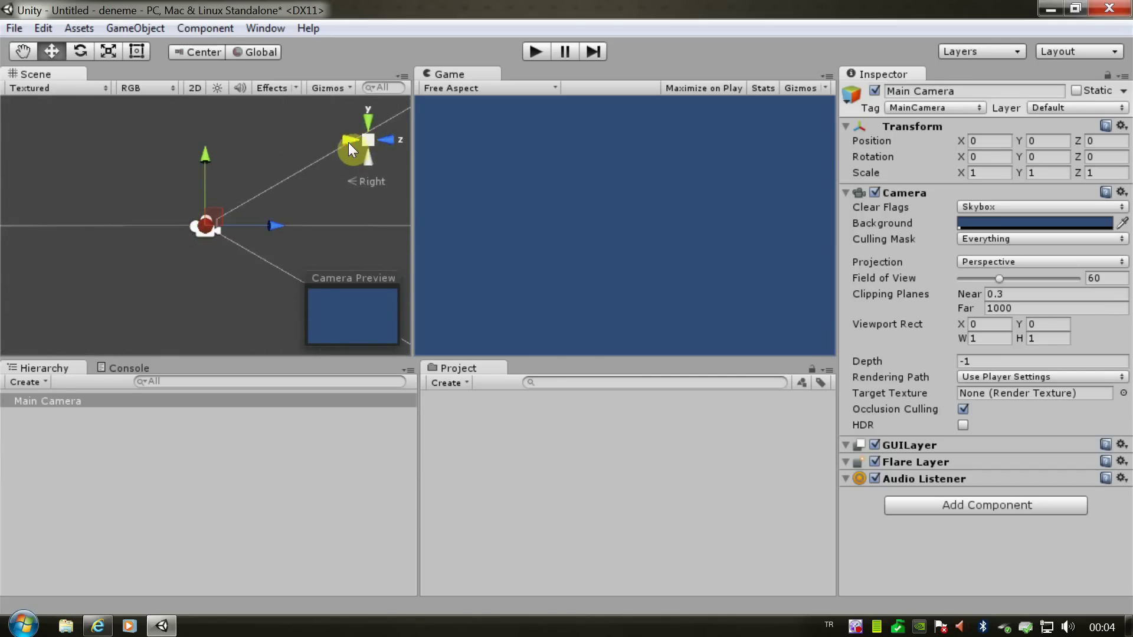
Snap through the Back, Top and Right presets, ending on a slightly tilted Back view
{"action": "left_click", "coordinate": [347, 141]}
{"action": "left_click", "coordinate": [368, 118]}
{"action": "left_click", "coordinate": [363, 161]}
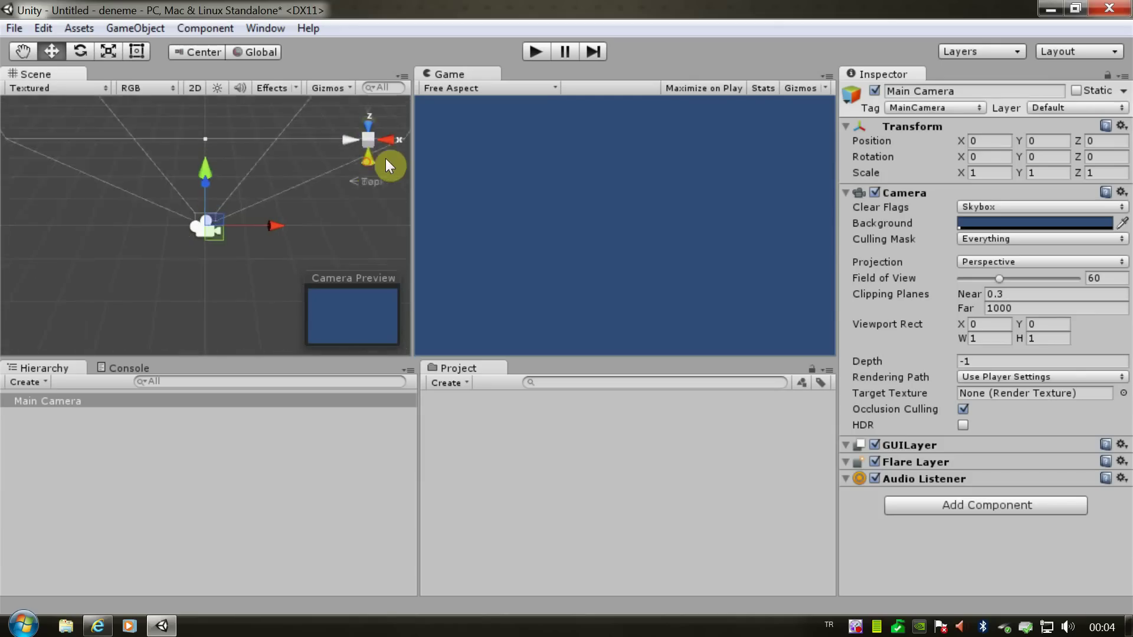
{"action": "left_click", "coordinate": [390, 138]}
{"action": "left_click", "coordinate": [347, 140]}
{"action": "left_click_drag", "start_coordinate": [352, 158], "coordinate": [368, 140]}
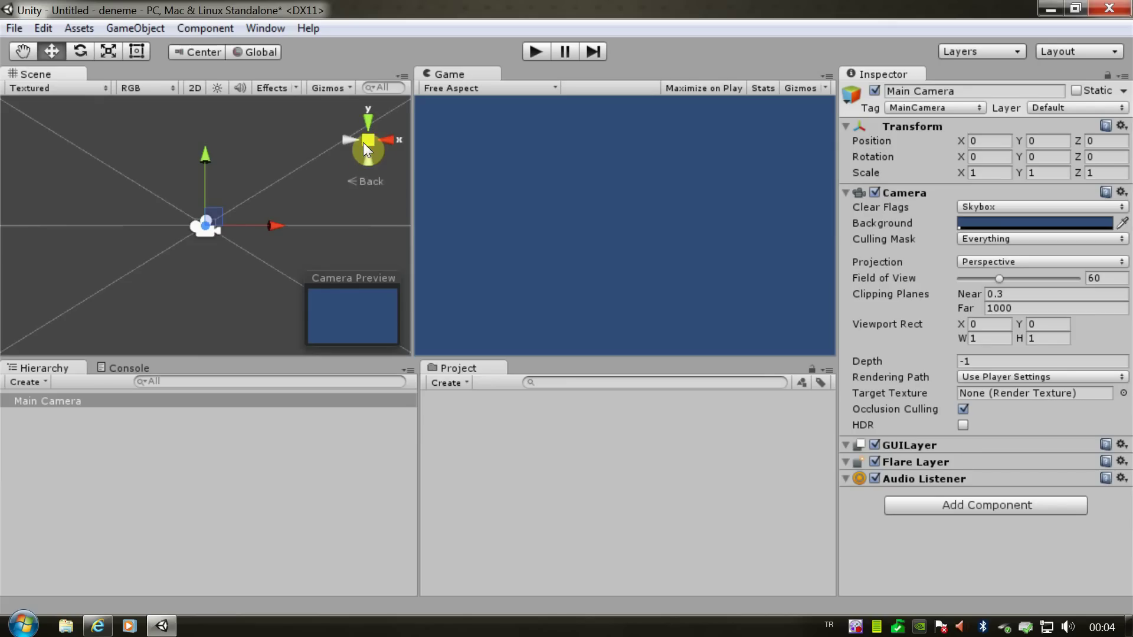
Choose Right from the gizmo's preset menu, then cycle through the Top, Back and Left presets
{"action": "right_click", "coordinate": [367, 142]}
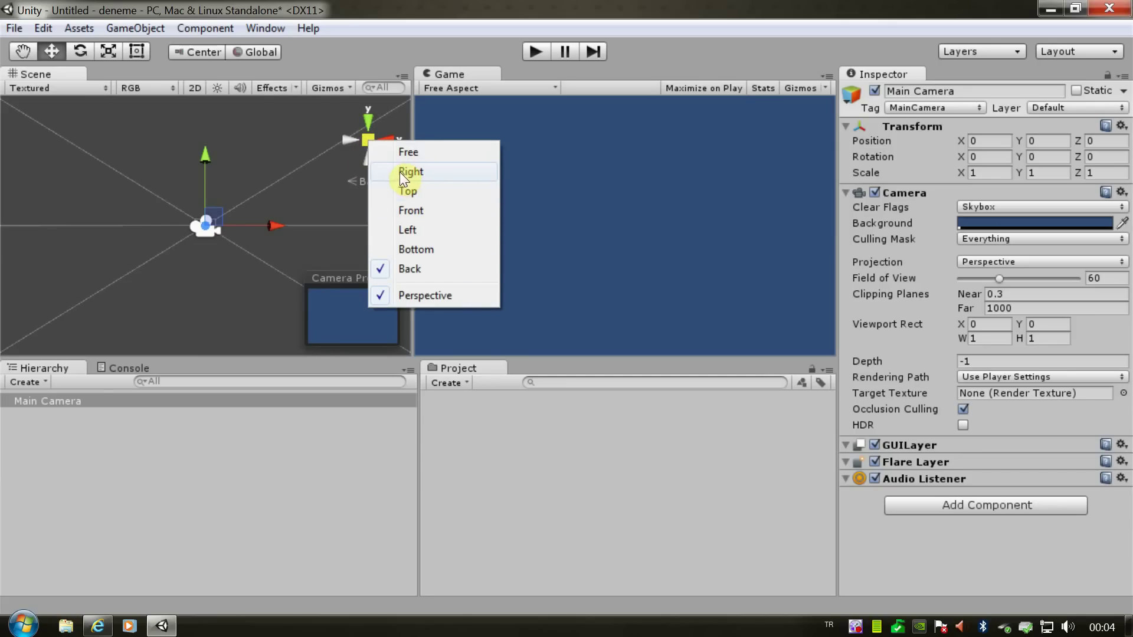
{"action": "left_click", "coordinate": [415, 172]}
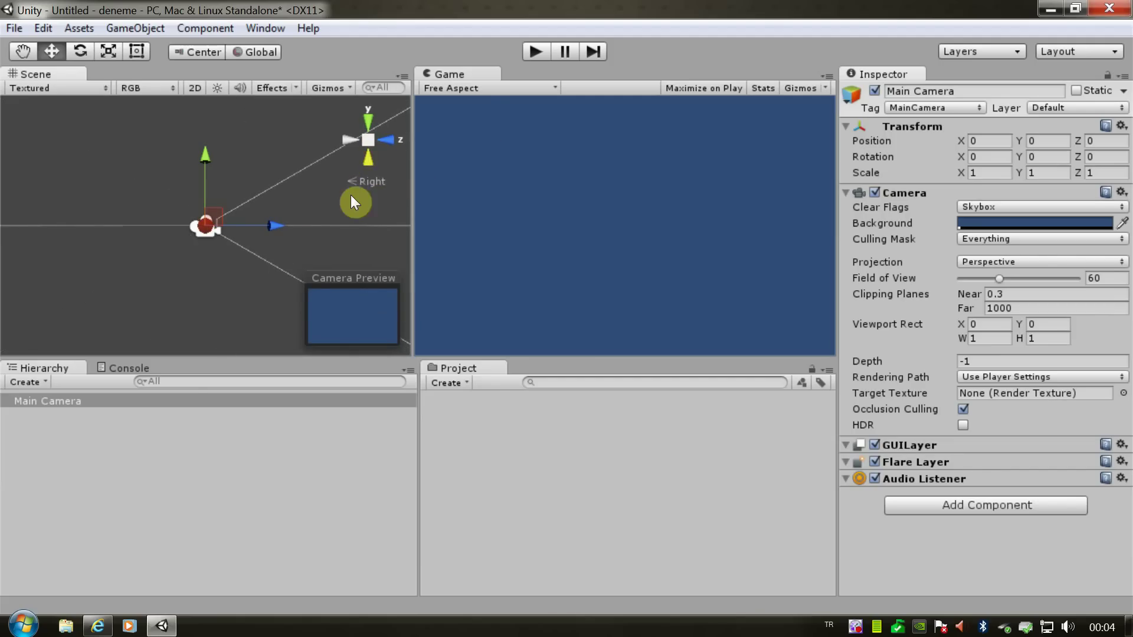
{"action": "left_click", "coordinate": [388, 139]}
{"action": "left_click", "coordinate": [347, 140]}
{"action": "left_click", "coordinate": [368, 119]}
{"action": "left_click", "coordinate": [367, 160]}
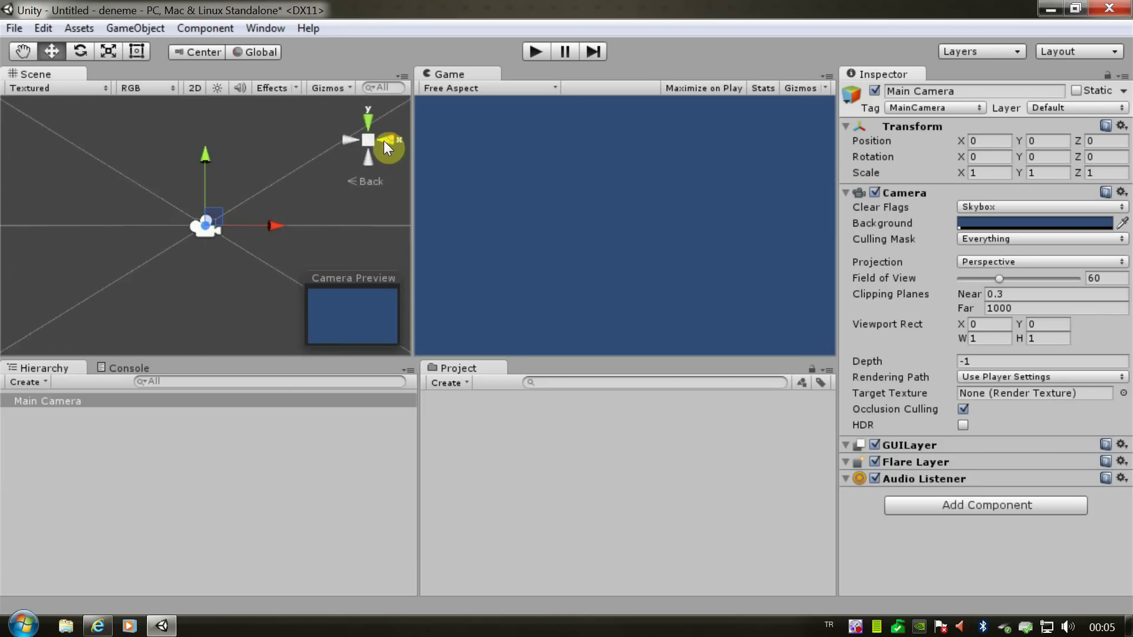
{"action": "left_click", "coordinate": [384, 140]}
{"action": "left_click", "coordinate": [369, 124]}
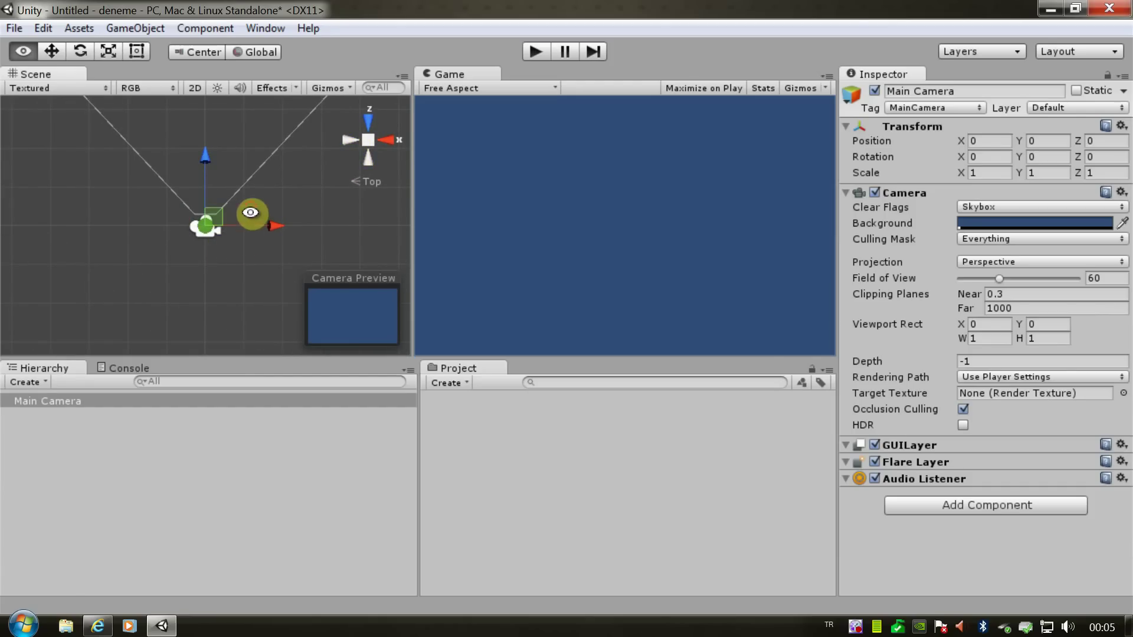
Tilt the Scene view into perspective and select Main Camera to show its Transform and Camera components
{"action": "mouse_move", "coordinate": [250, 213]}
{"action": "left_mouse_down", "text": "alt"}
{"action": "mouse_move", "coordinate": [252, 313]}
{"action": "mouse_move", "coordinate": [260, 281]}
{"action": "left_mouse_up", "text": "alt"}
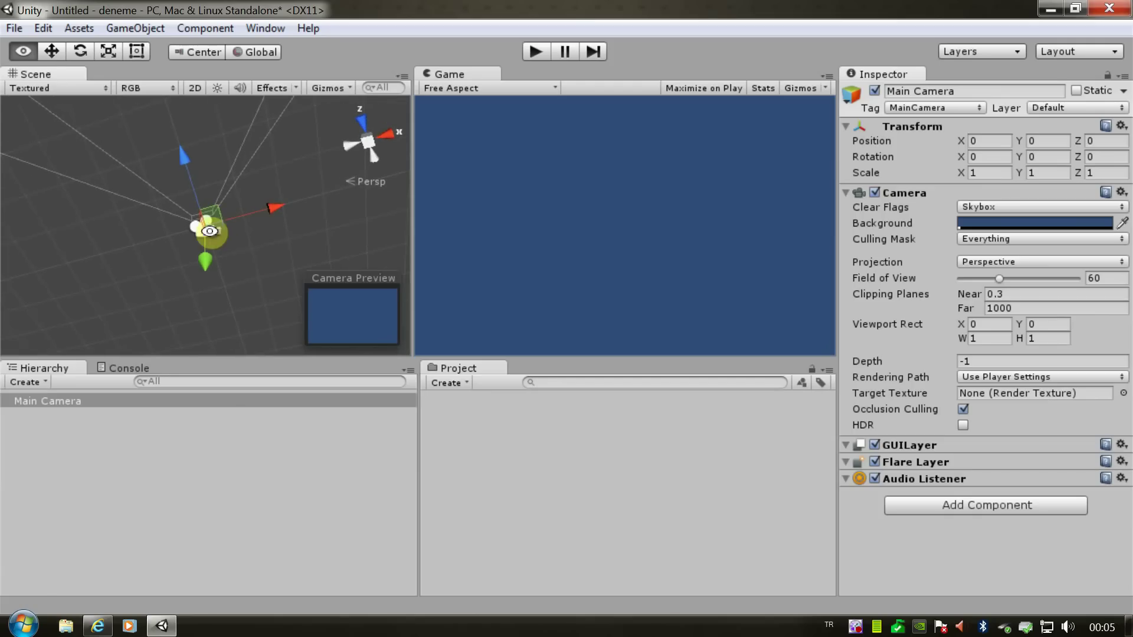
{"action": "left_click", "coordinate": [34, 402]}
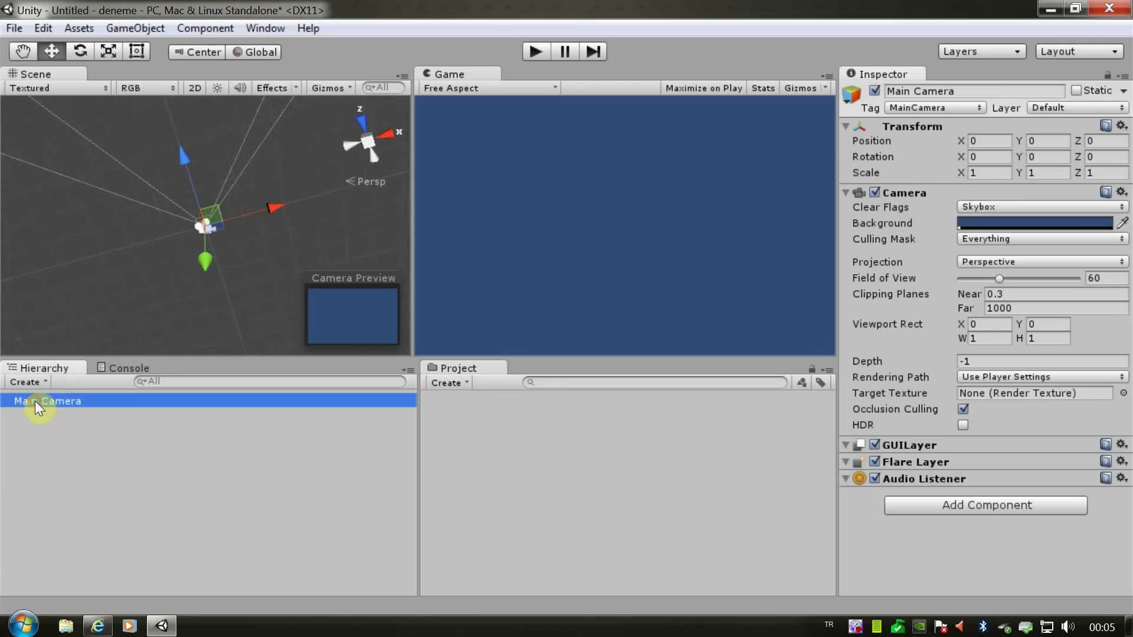
{"action": "left_click_drag", "start_coordinate": [183, 207], "coordinate": [311, 206], "text": "alt"}
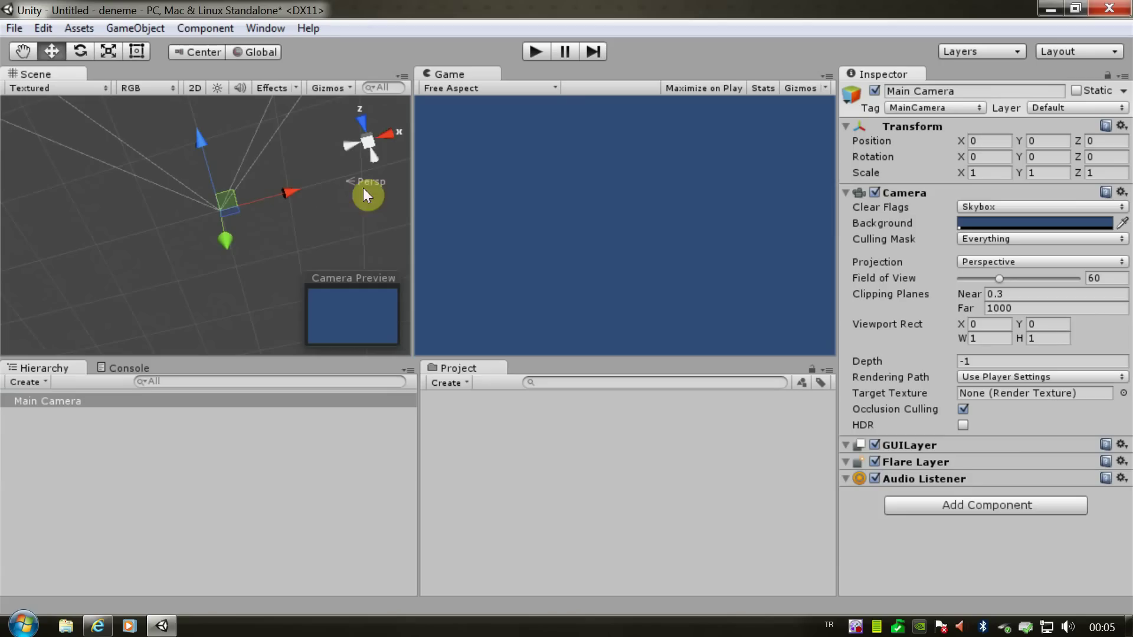
{"action": "left_click_drag", "start_coordinate": [257, 277], "coordinate": [238, 214]}
{"action": "mouse_move", "coordinate": [220, 269]}
{"action": "left_mouse_down"}
{"action": "mouse_move", "coordinate": [281, 286]}
{"action": "mouse_move", "coordinate": [237, 262]}
{"action": "left_mouse_up"}
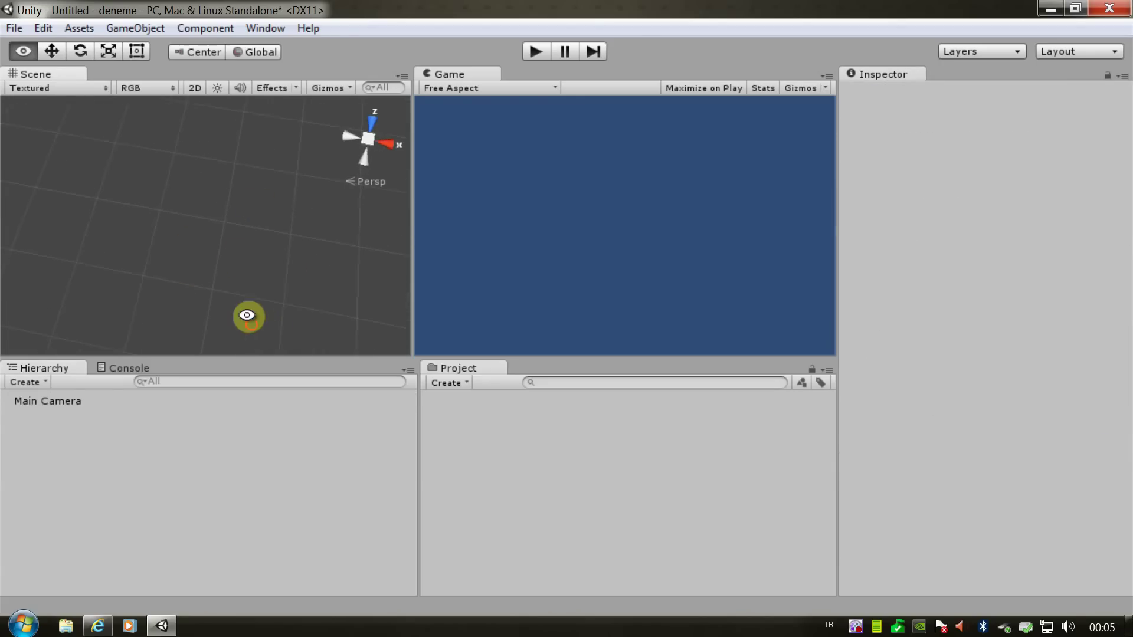
{"action": "mouse_move", "coordinate": [236, 262]}
{"action": "left_mouse_down", "text": "alt"}
{"action": "mouse_move", "coordinate": [184, 294]}
{"action": "mouse_move", "coordinate": [273, 305]}
{"action": "mouse_move", "coordinate": [319, 289]}
{"action": "left_mouse_up", "text": "alt"}
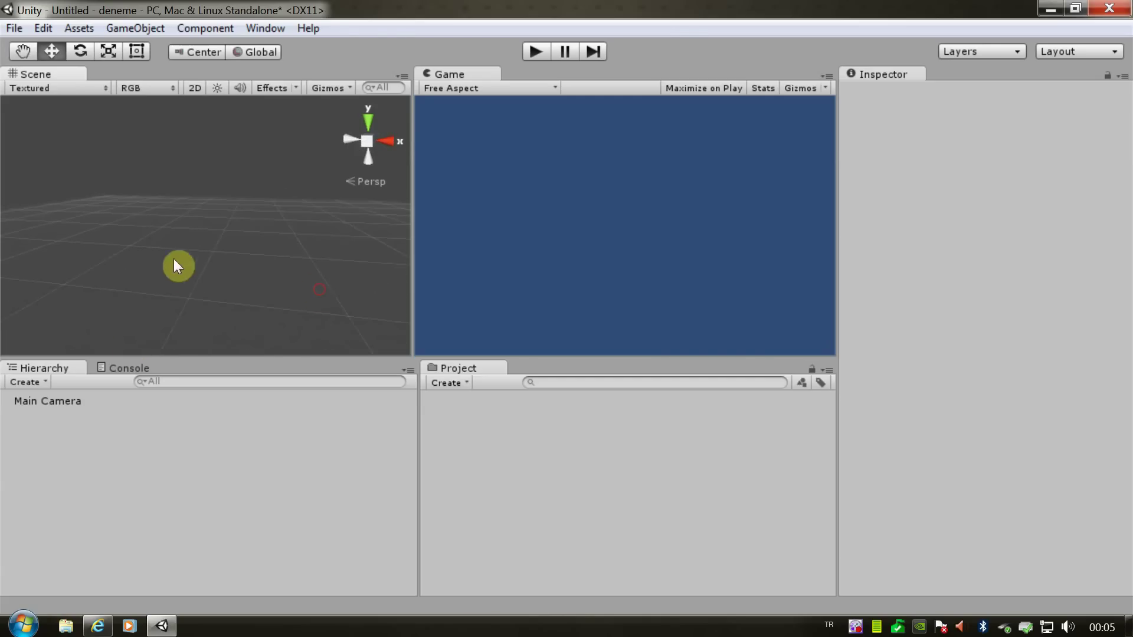
{"action": "left_click", "coordinate": [49, 401]}
Frame the Main Camera in the Scene view and orbit around it
{"action": "double_click", "coordinate": [60, 405]}
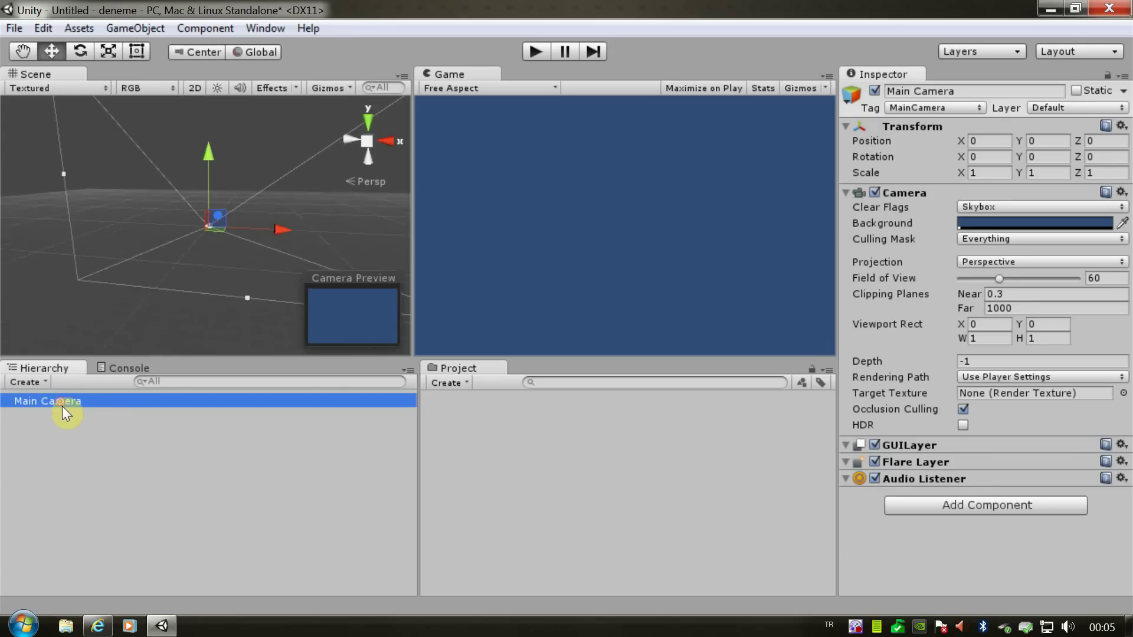
{"action": "left_click_drag", "start_coordinate": [318, 218], "coordinate": [190, 246], "text": "alt"}
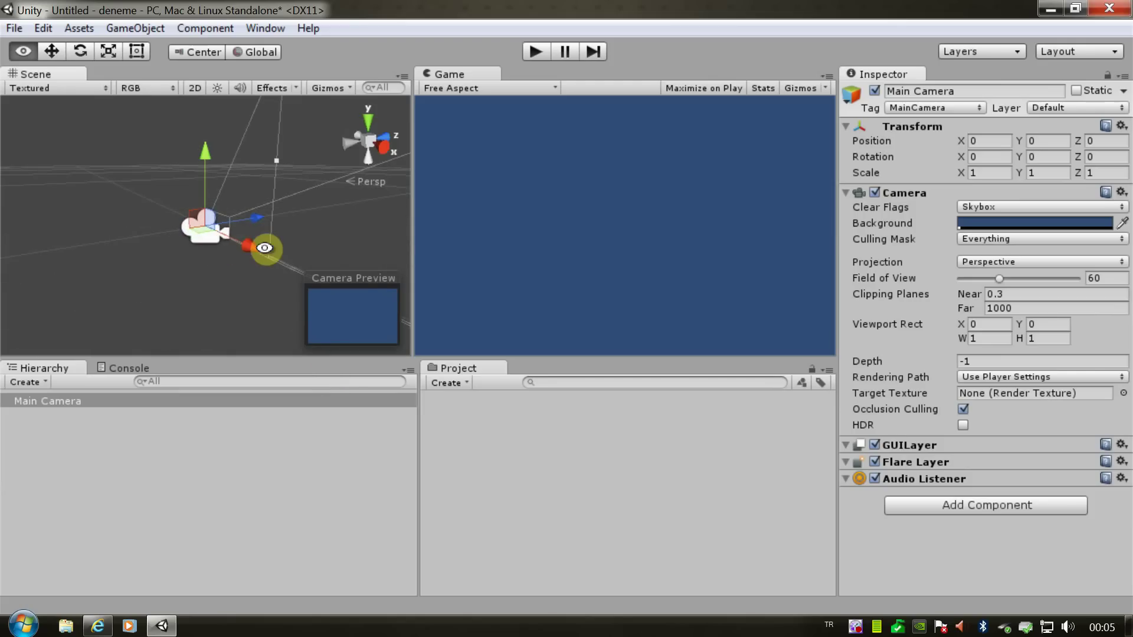
{"action": "left_click_drag", "start_coordinate": [266, 252], "coordinate": [208, 271], "text": "alt"}
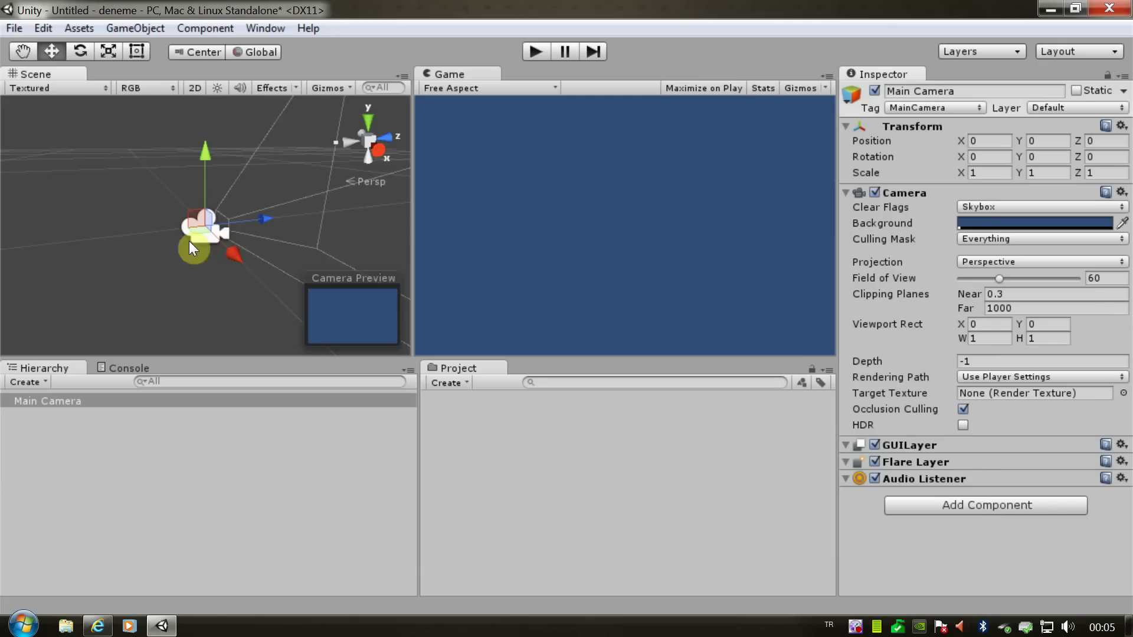
{"action": "left_click_drag", "start_coordinate": [294, 227], "coordinate": [238, 277], "text": "alt"}
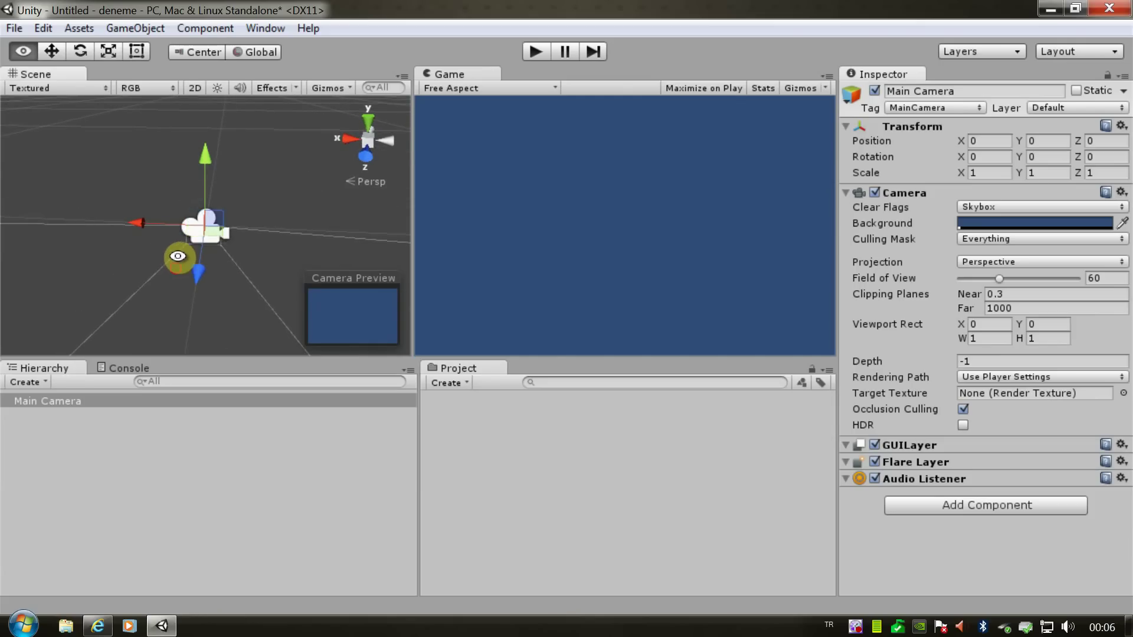
{"action": "left_click_drag", "start_coordinate": [238, 278], "coordinate": [207, 218], "text": "alt"}
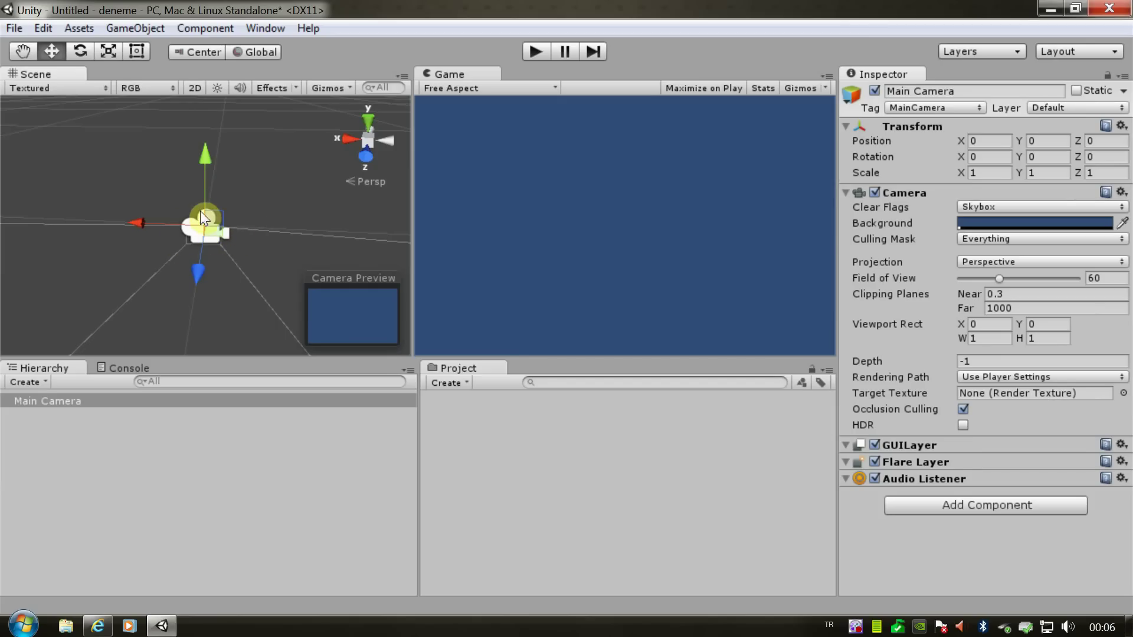
Orbit and pan further to reveal the camera's frustum, then reselect Main Camera
{"action": "mouse_move", "coordinate": [152, 277]}
{"action": "left_mouse_down", "text": "alt"}
{"action": "mouse_move", "coordinate": [245, 286]}
{"action": "mouse_move", "coordinate": [288, 229]}
{"action": "mouse_move", "coordinate": [301, 236]}
{"action": "left_mouse_up", "text": "alt"}
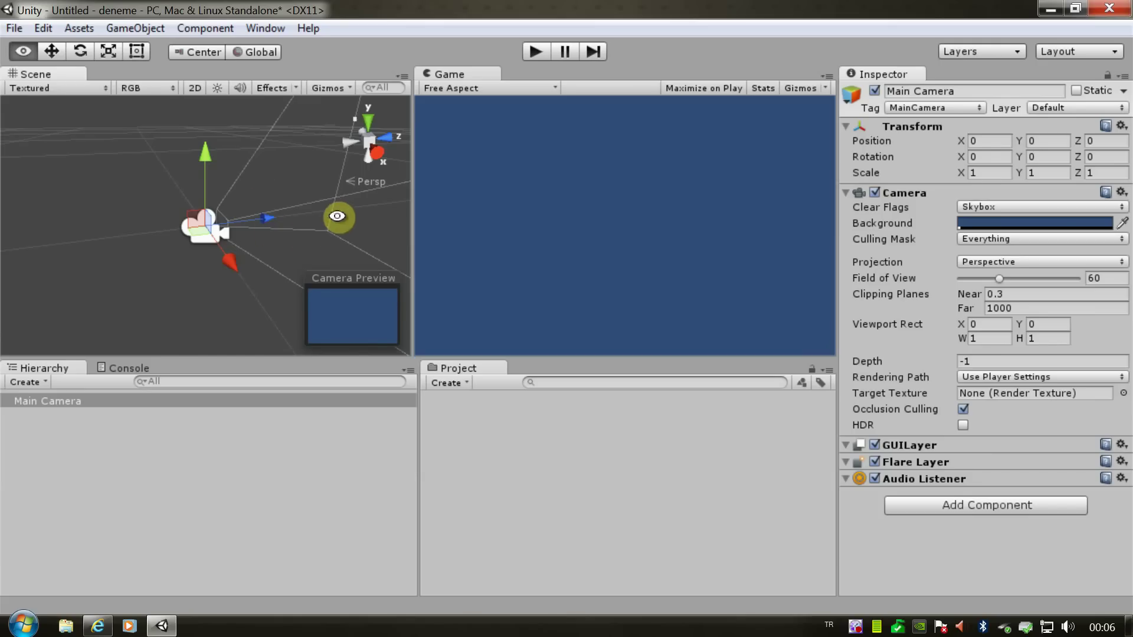
{"action": "left_click_drag", "start_coordinate": [301, 236], "coordinate": [325, 219], "text": "alt"}
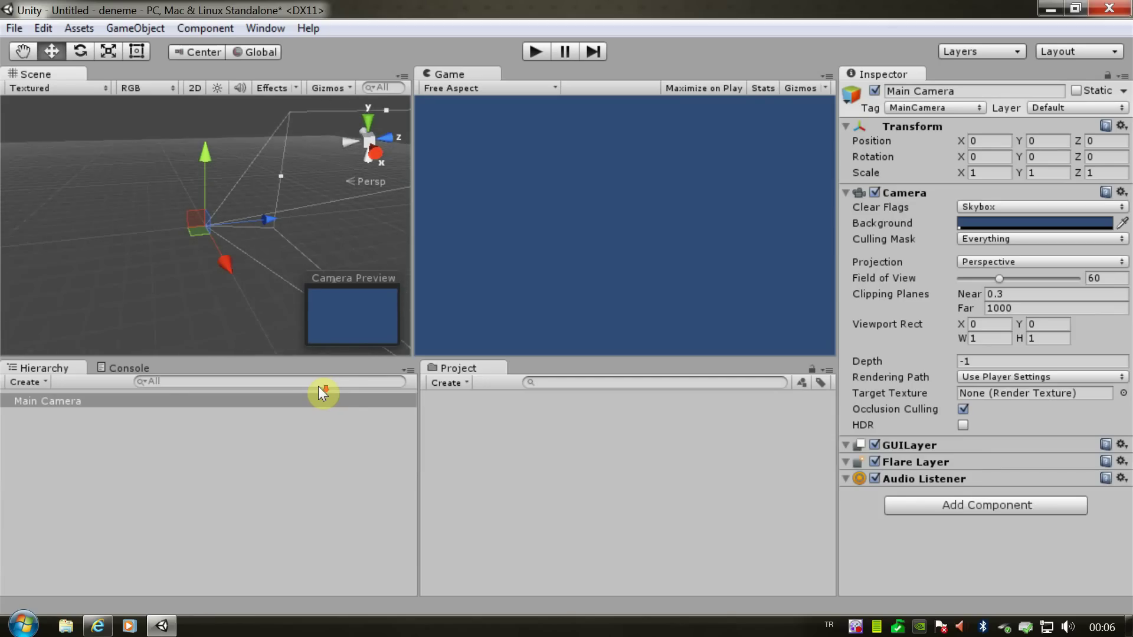
{"action": "middle_click_drag", "start_coordinate": [182, 263], "coordinate": [149, 290]}
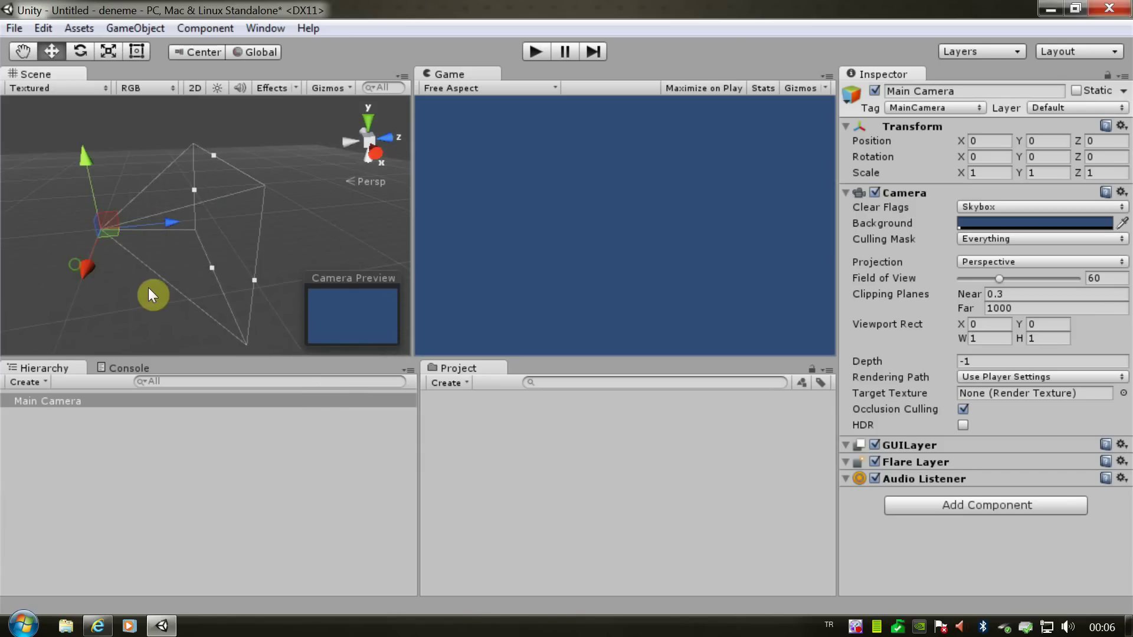
{"action": "mouse_move", "coordinate": [139, 286]}
{"action": "left_mouse_down", "text": "alt"}
{"action": "mouse_move", "coordinate": [195, 306]}
{"action": "mouse_move", "coordinate": [152, 290]}
{"action": "left_mouse_up", "text": "alt"}
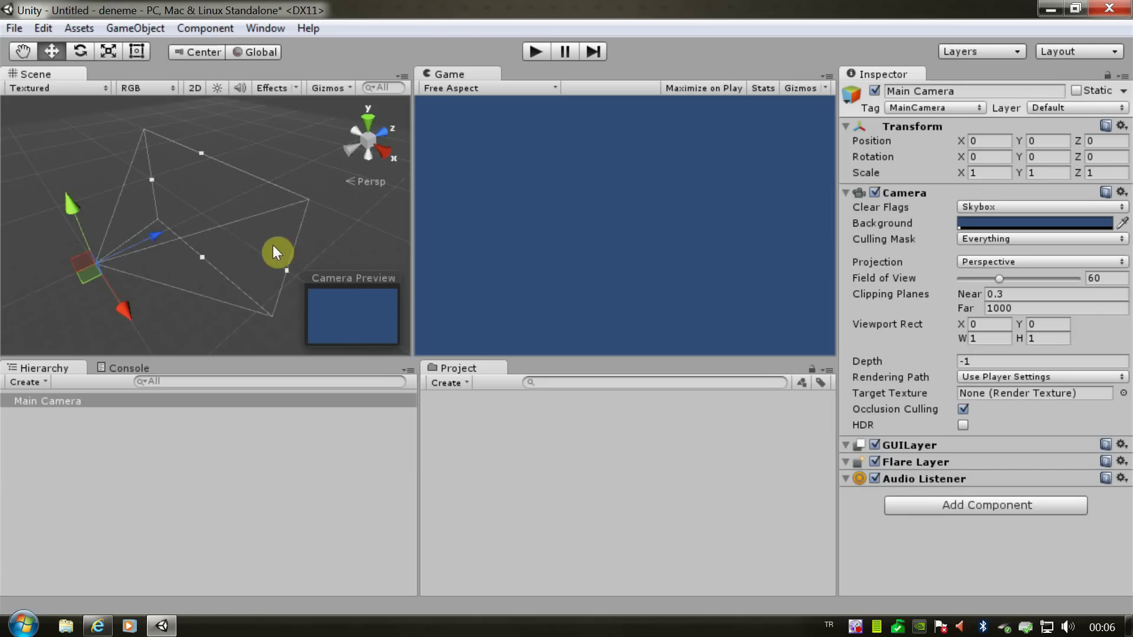
{"action": "left_click", "coordinate": [280, 261]}
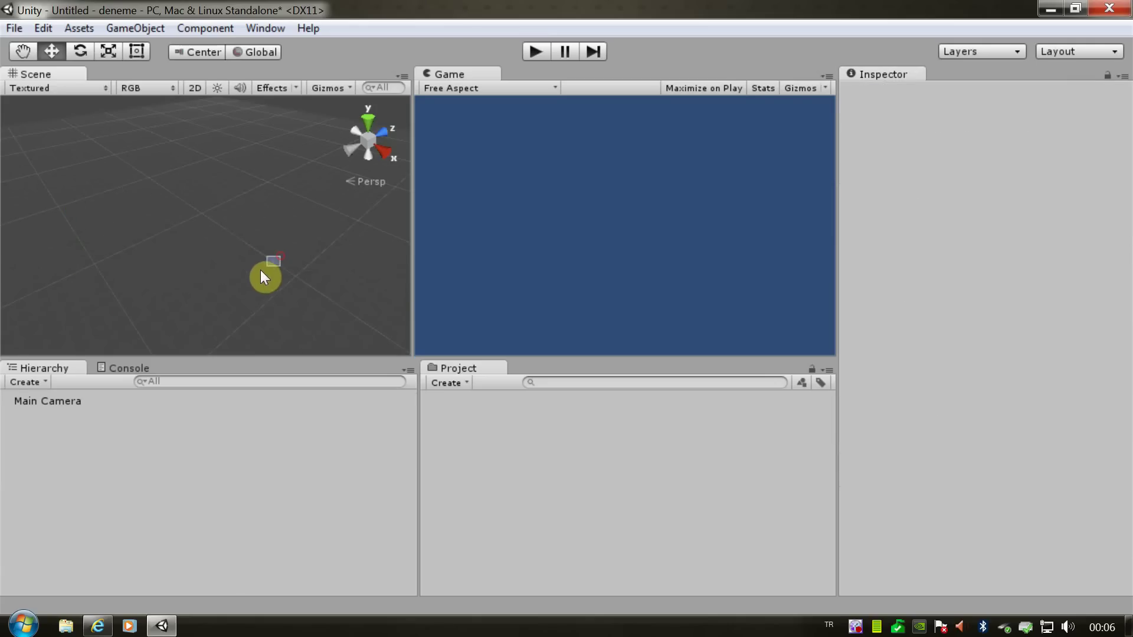
{"action": "left_click", "coordinate": [70, 401]}
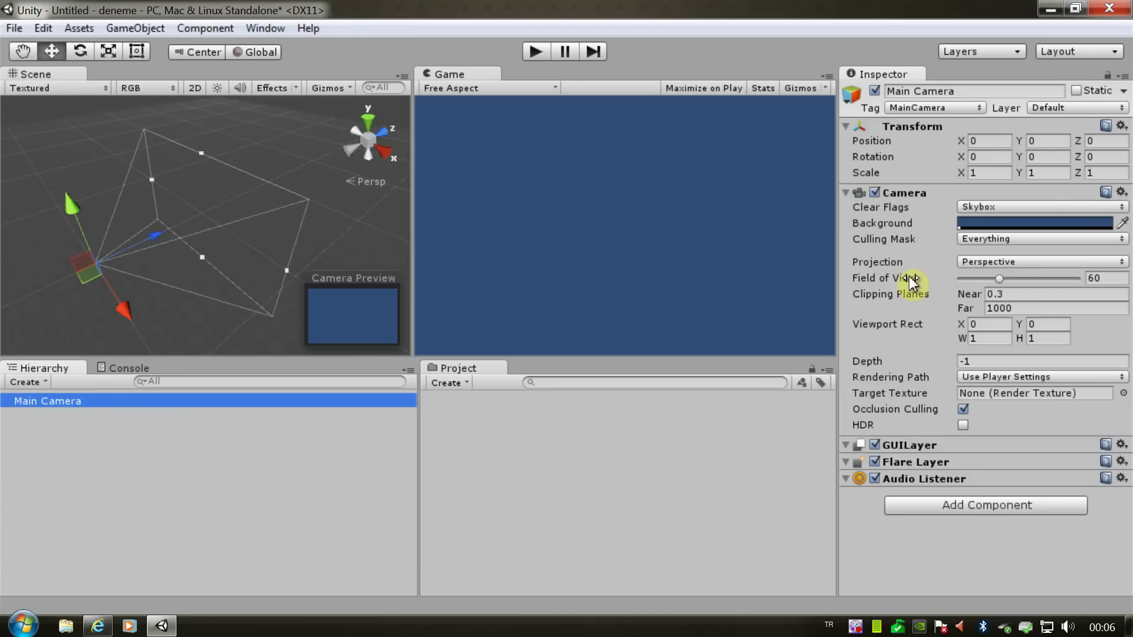
Switch the Main Camera's Projection to Orthographic
{"action": "left_click", "coordinate": [1002, 261]}
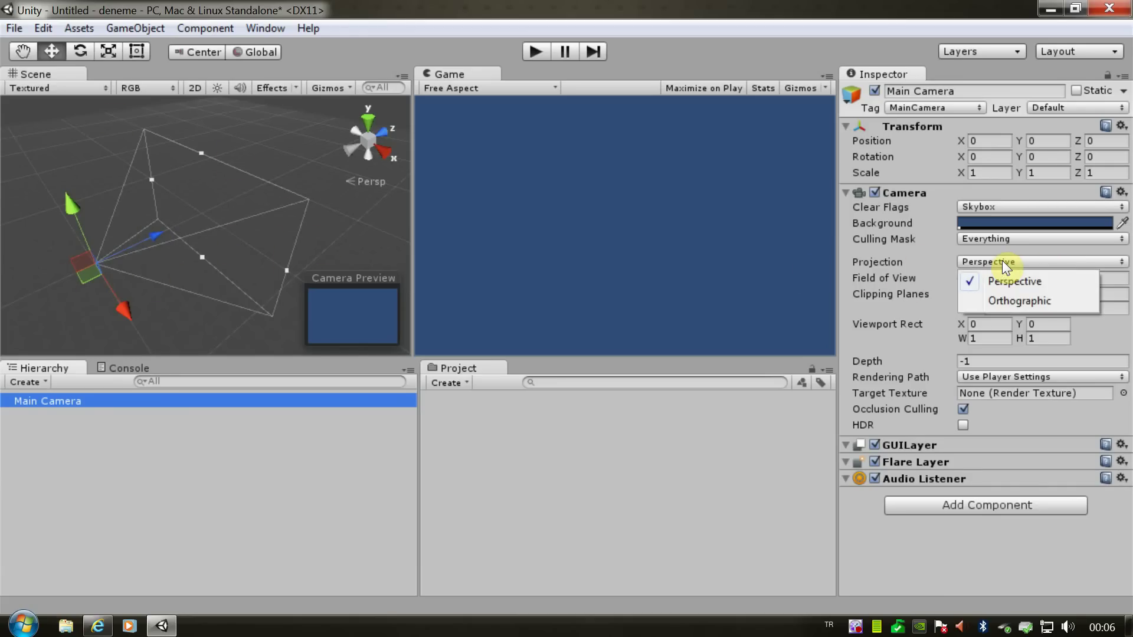
{"action": "left_click", "coordinate": [1004, 299]}
{"action": "scroll", "coordinate": [152, 265], "scroll_direction": "up", "scroll_amount": 2}
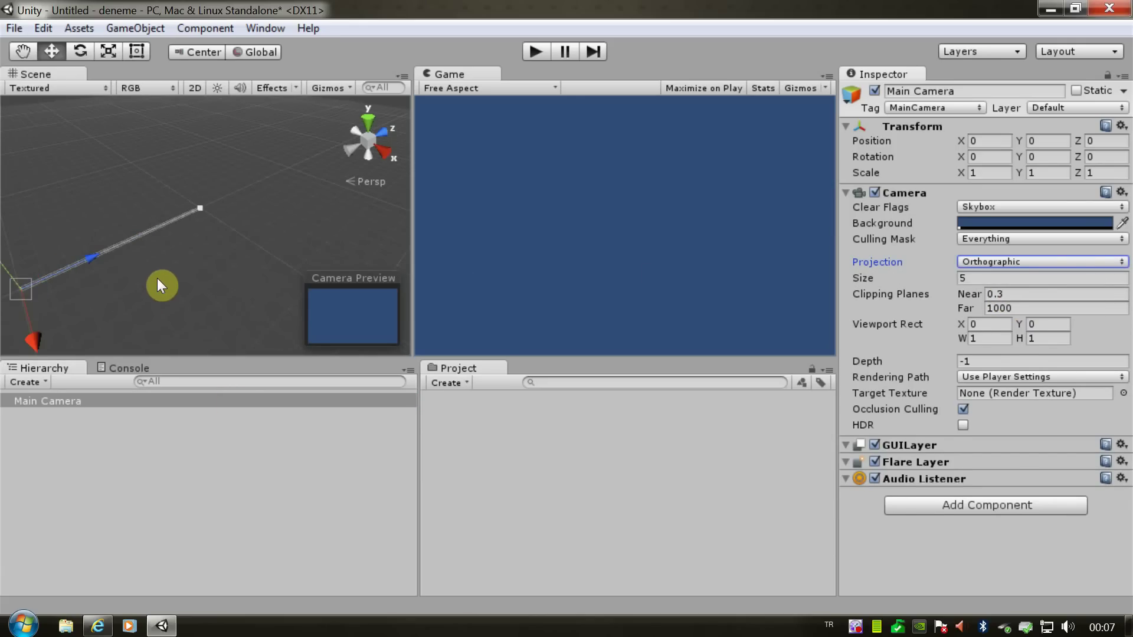
Tilt the view and frame the Main Camera to see its box-shaped orthographic volume
{"action": "mouse_move", "coordinate": [132, 346]}
{"action": "left_mouse_down", "text": "alt"}
{"action": "mouse_move", "coordinate": [160, 261]}
{"action": "mouse_move", "coordinate": [132, 295]}
{"action": "mouse_move", "coordinate": [248, 241]}
{"action": "left_mouse_up", "text": "alt"}
{"action": "key", "text": "w"}
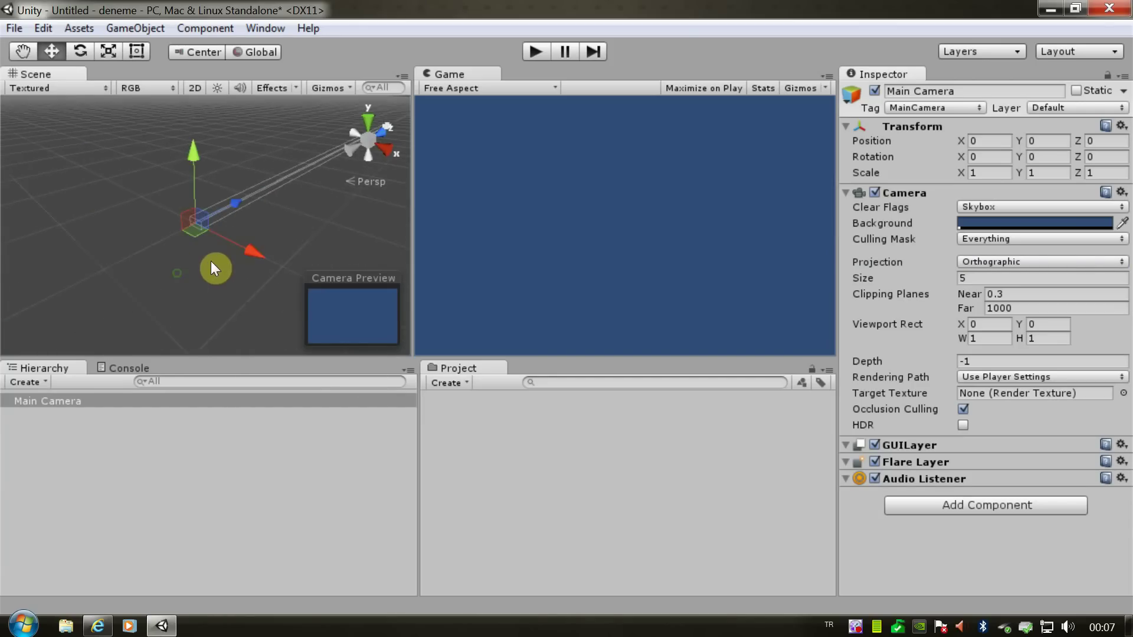
{"action": "double_click", "coordinate": [318, 393]}
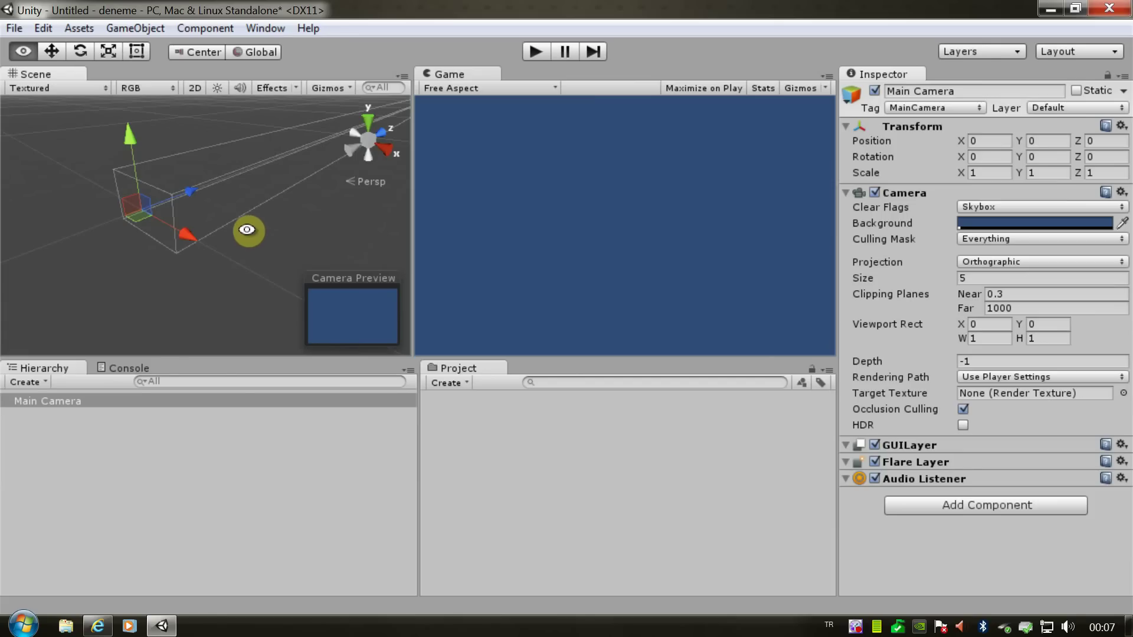
{"action": "double_click", "coordinate": [98, 401]}
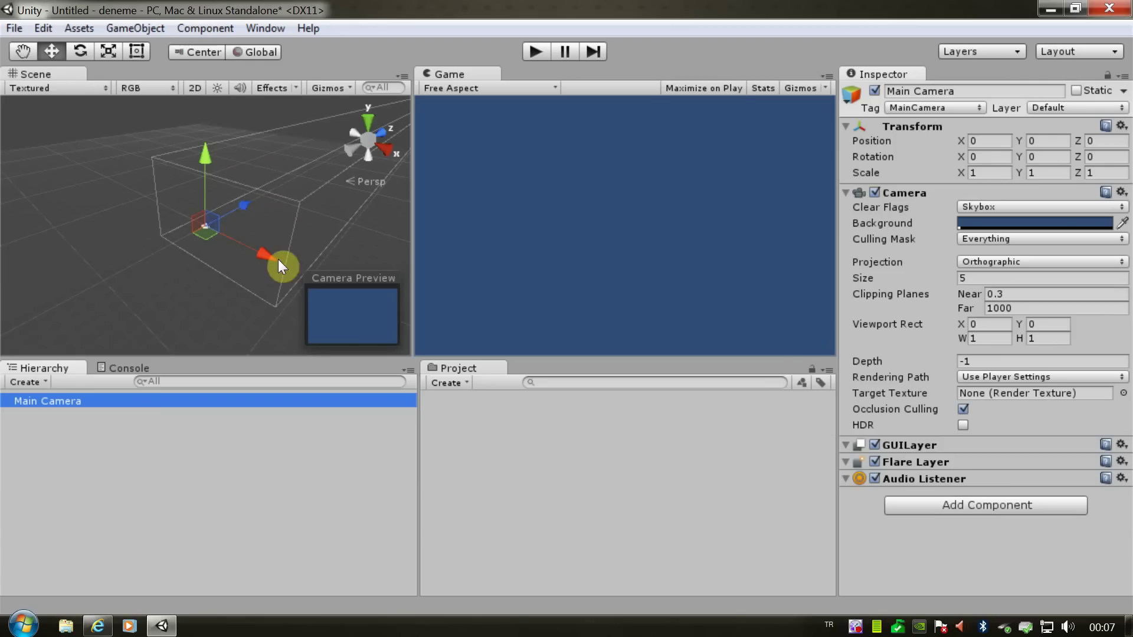
{"action": "middle_click_drag", "start_coordinate": [278, 258], "coordinate": [172, 259]}
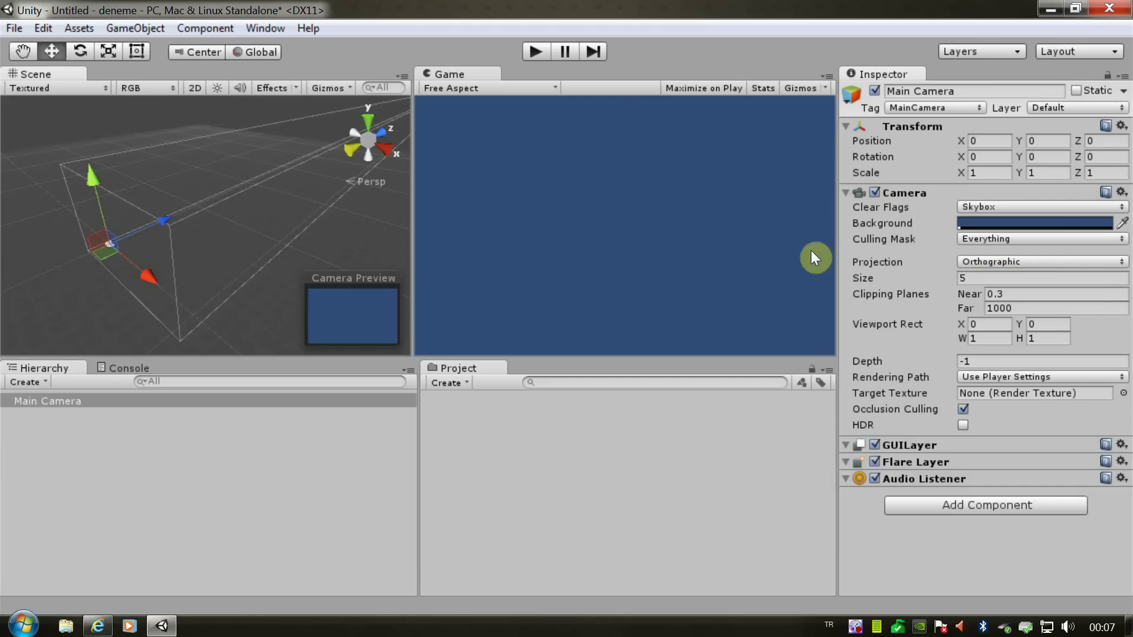
Set the Main Camera's Projection back to Perspective with Field of View 60 and zoom out
{"action": "left_click", "coordinate": [1014, 260]}
{"action": "left_click", "coordinate": [1013, 277]}
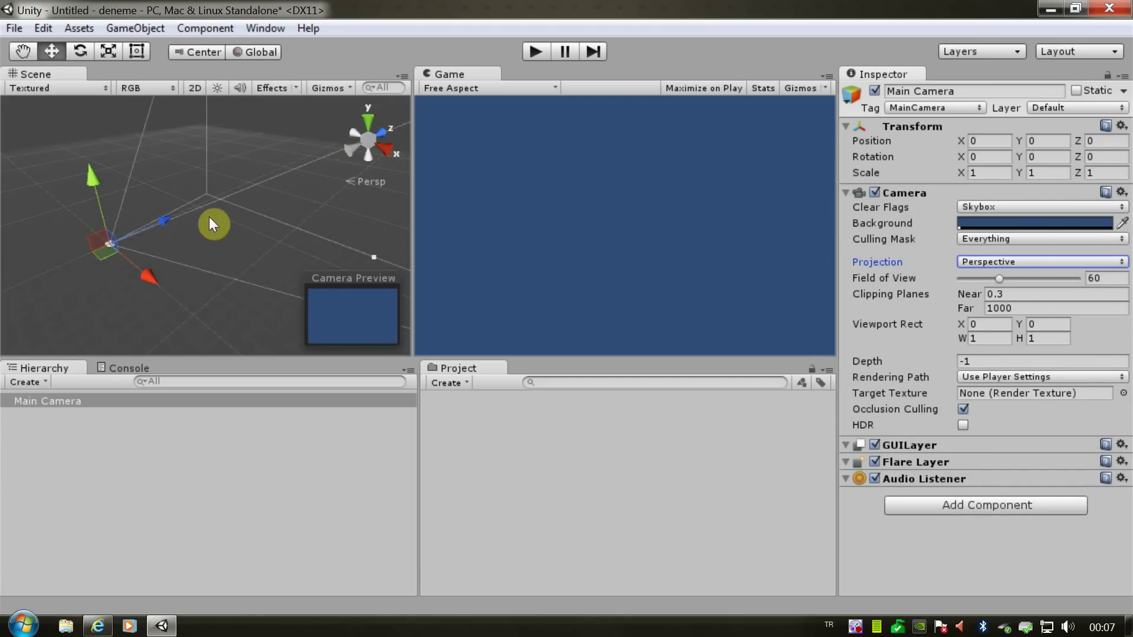
{"action": "scroll", "coordinate": [209, 216], "scroll_direction": "down", "scroll_amount": 3}
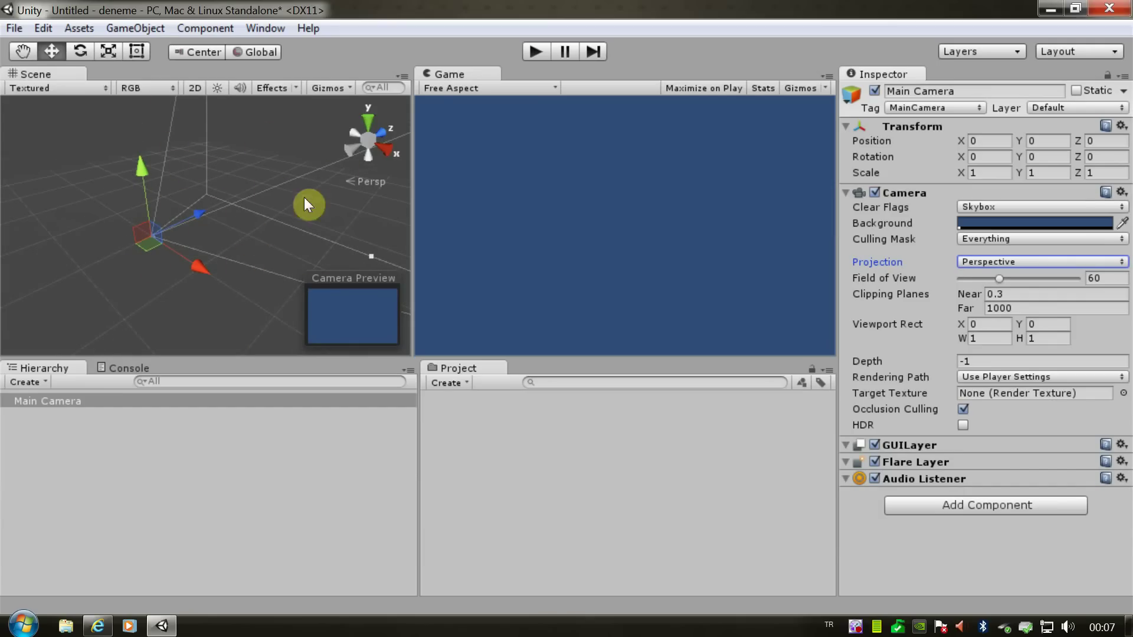
{"action": "scroll", "coordinate": [366, 327], "scroll_direction": "down", "scroll_amount": 2}
{"action": "left_click", "coordinate": [1043, 90]}
Select Main Camera and open the Hierarchy's Create > 3D Object submenu
{"action": "left_click", "coordinate": [38, 401]}
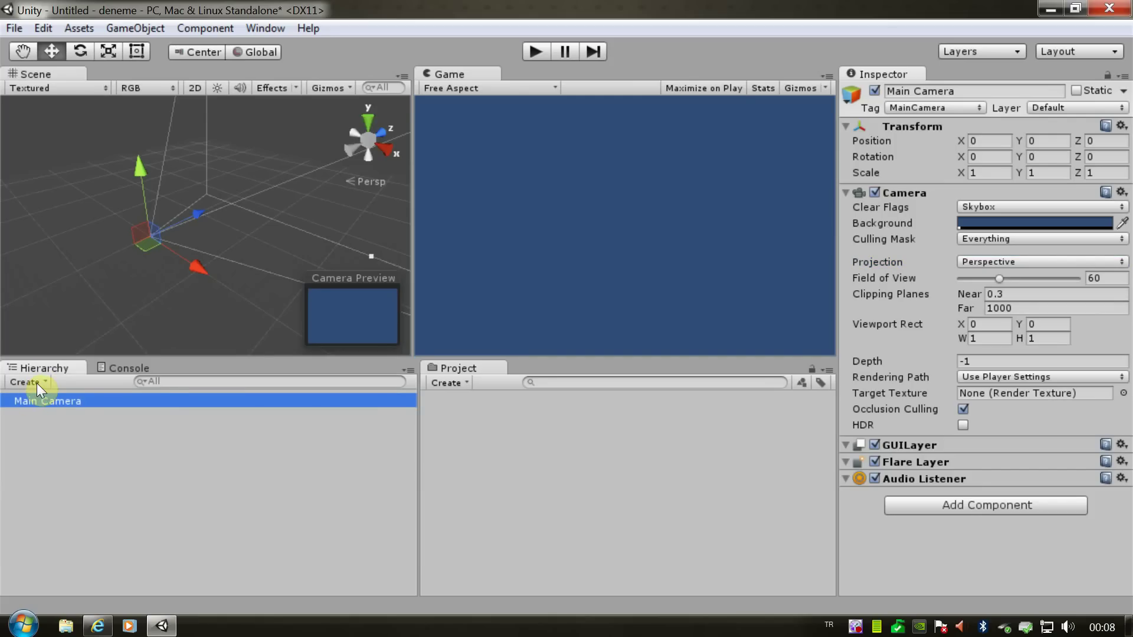
{"action": "left_click", "coordinate": [37, 383]}
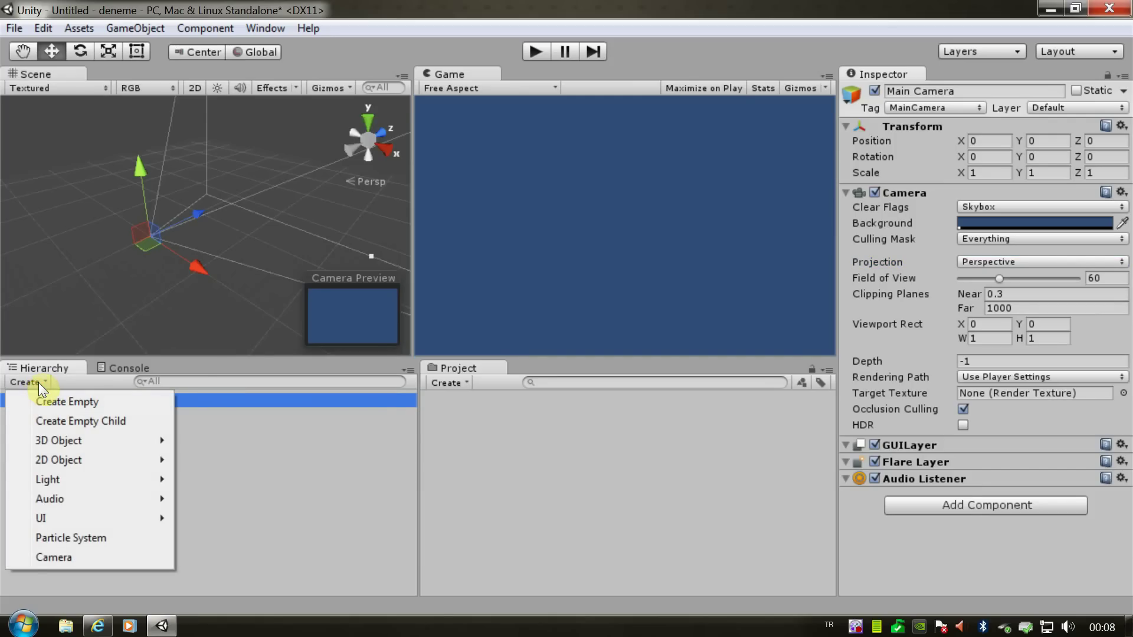
{"action": "mouse_move", "coordinate": [42, 443]}
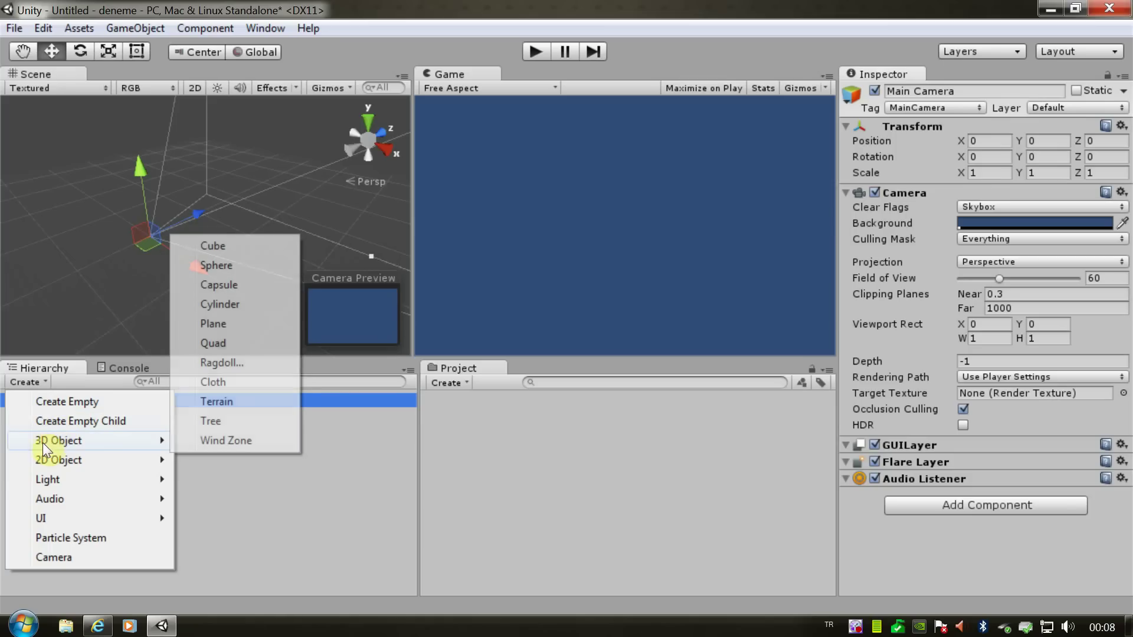
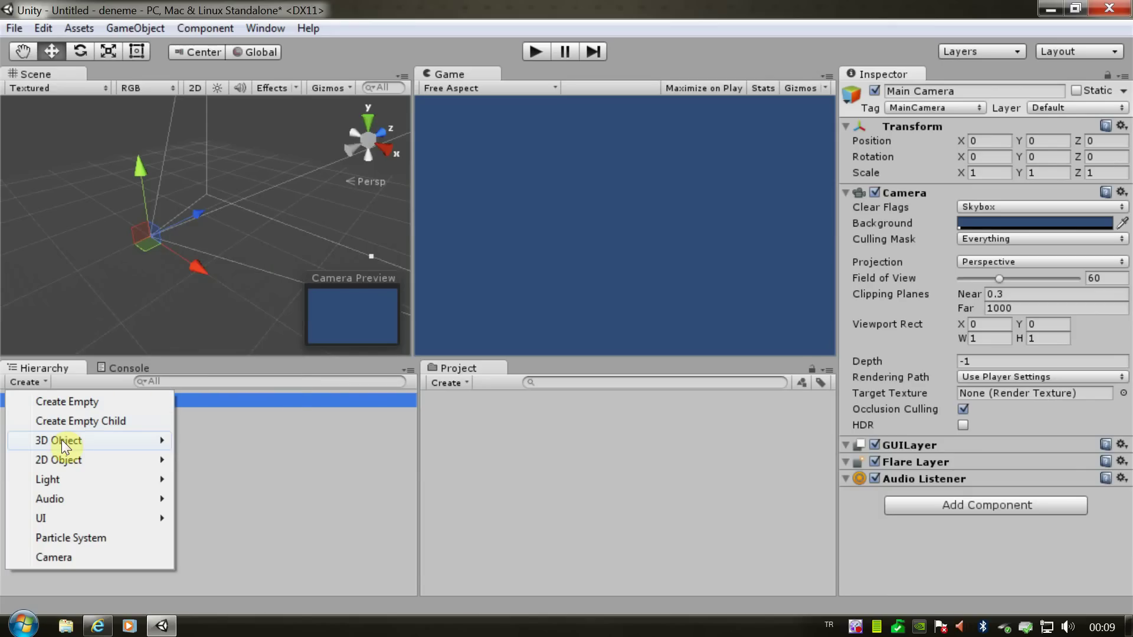
Create a default Cube from the Hierarchy's Create > 3D Object menu
{"action": "left_click", "coordinate": [144, 29]}
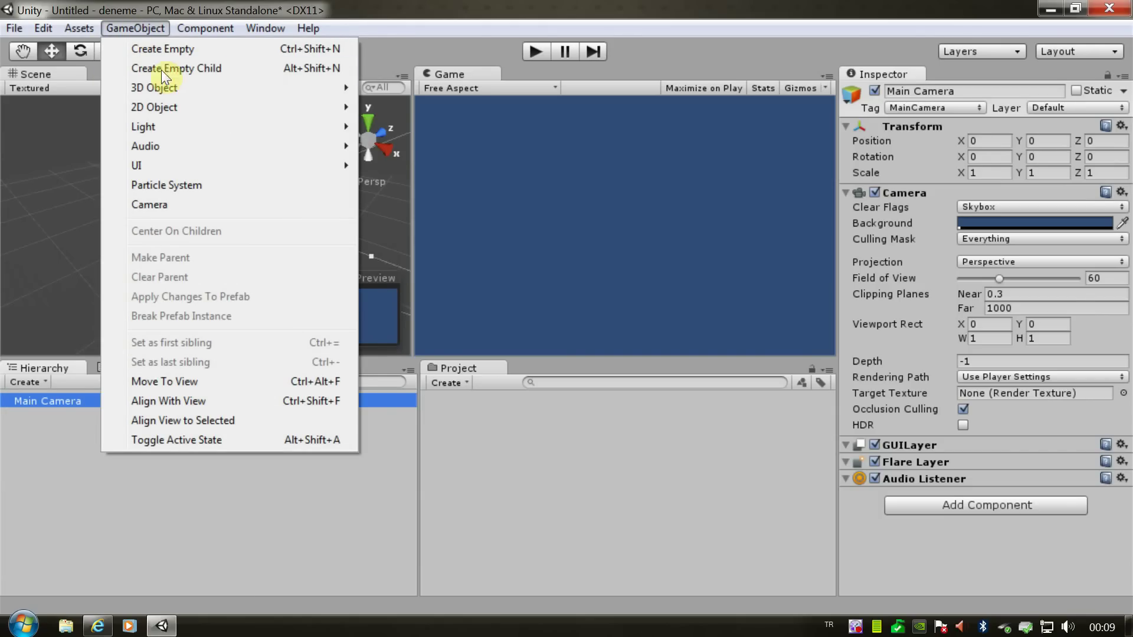
{"action": "mouse_move", "coordinate": [154, 88]}
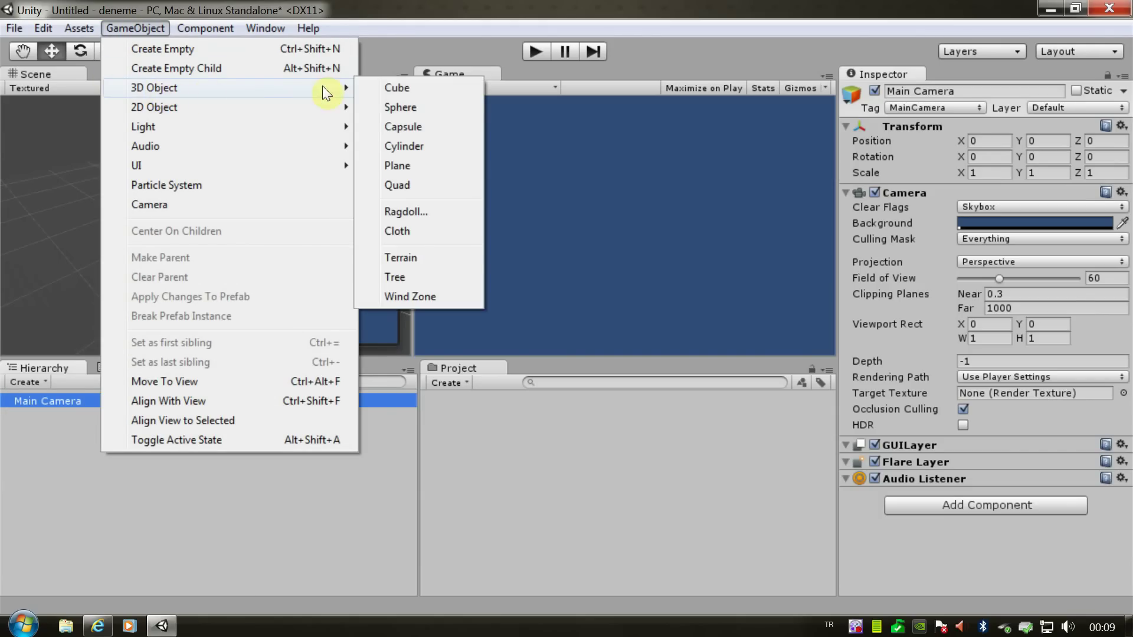
{"action": "left_click", "coordinate": [25, 382]}
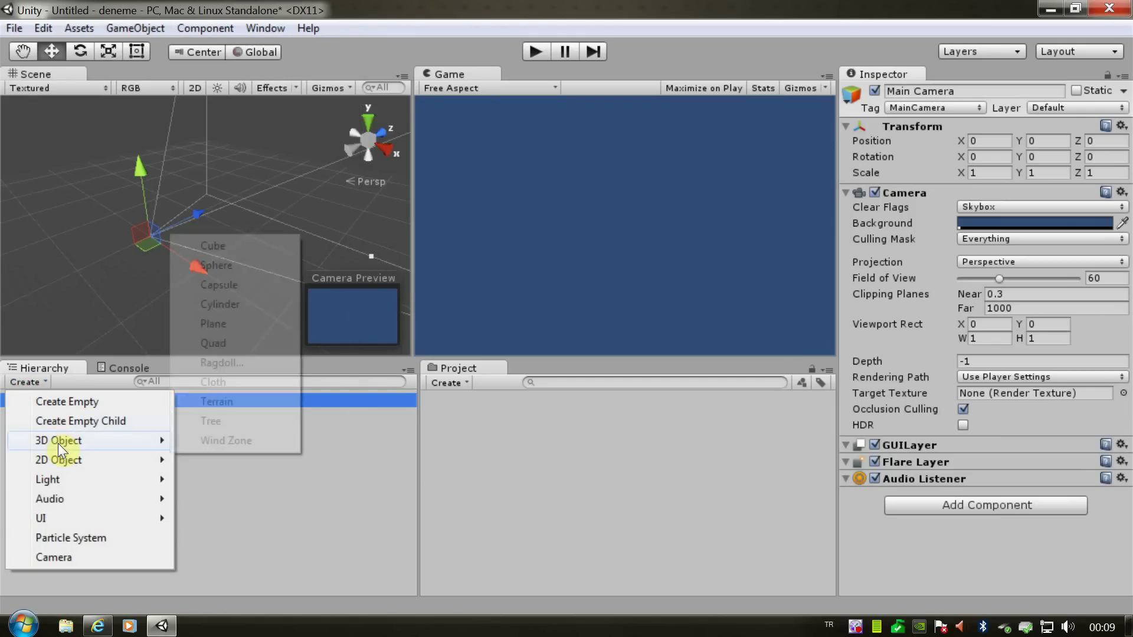
{"action": "left_click", "coordinate": [23, 384]}
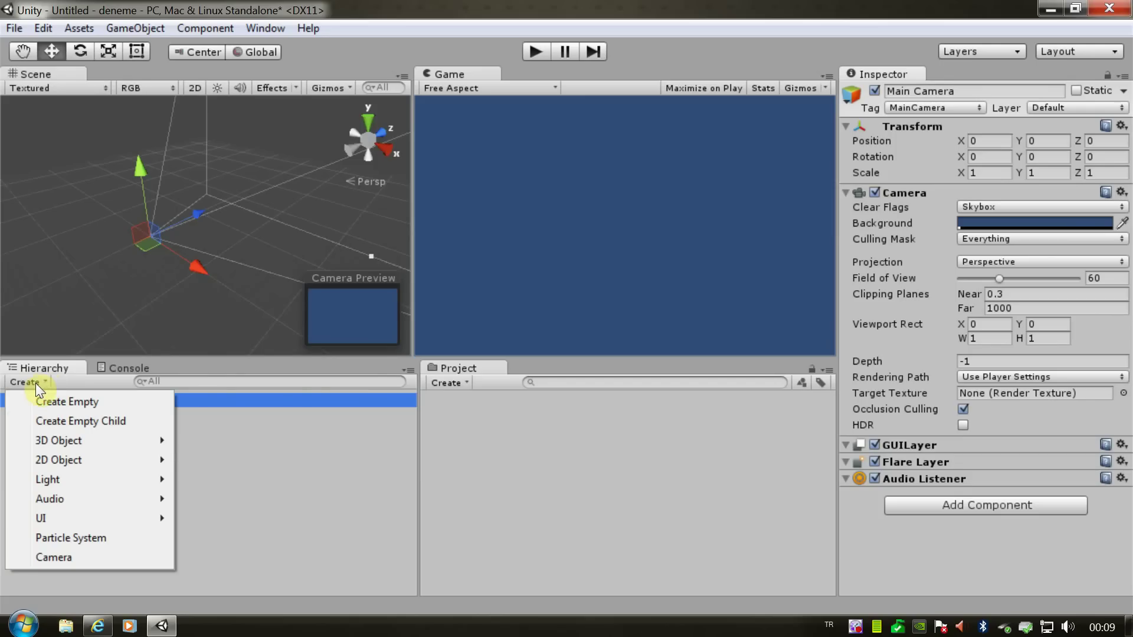
{"action": "mouse_move", "coordinate": [60, 439]}
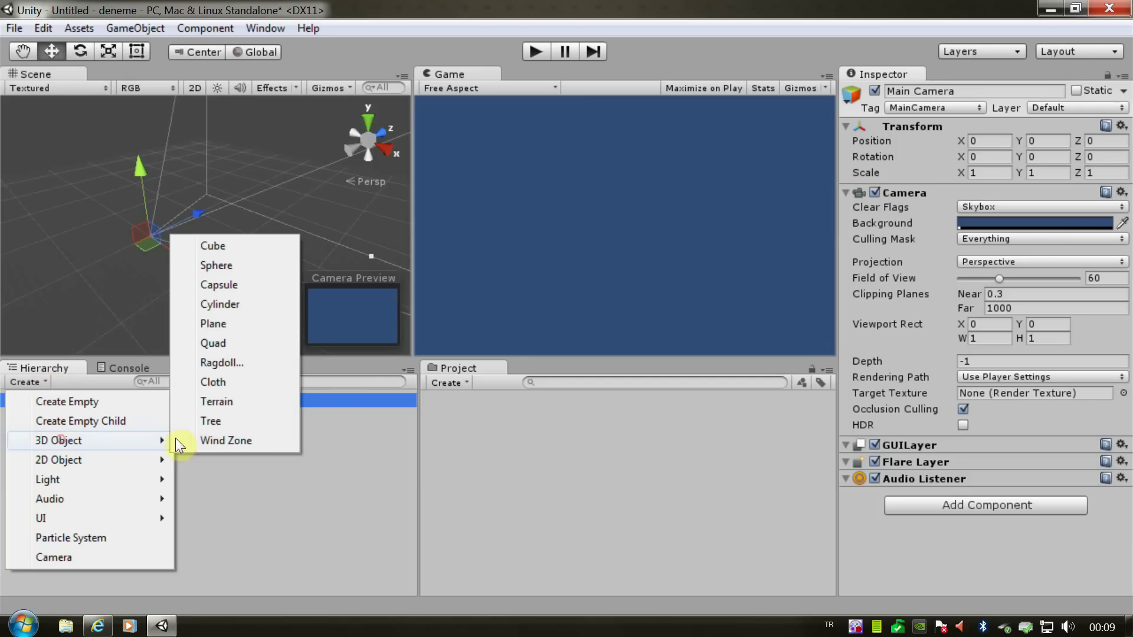
{"action": "left_click", "coordinate": [218, 251]}
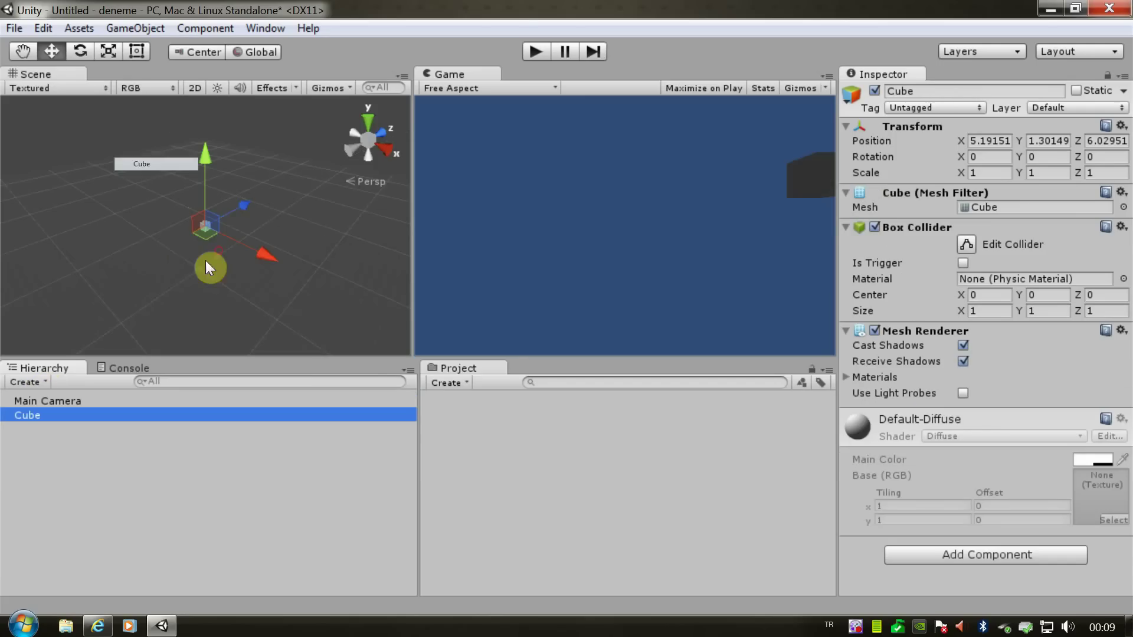
{"action": "left_click", "coordinate": [201, 216]}
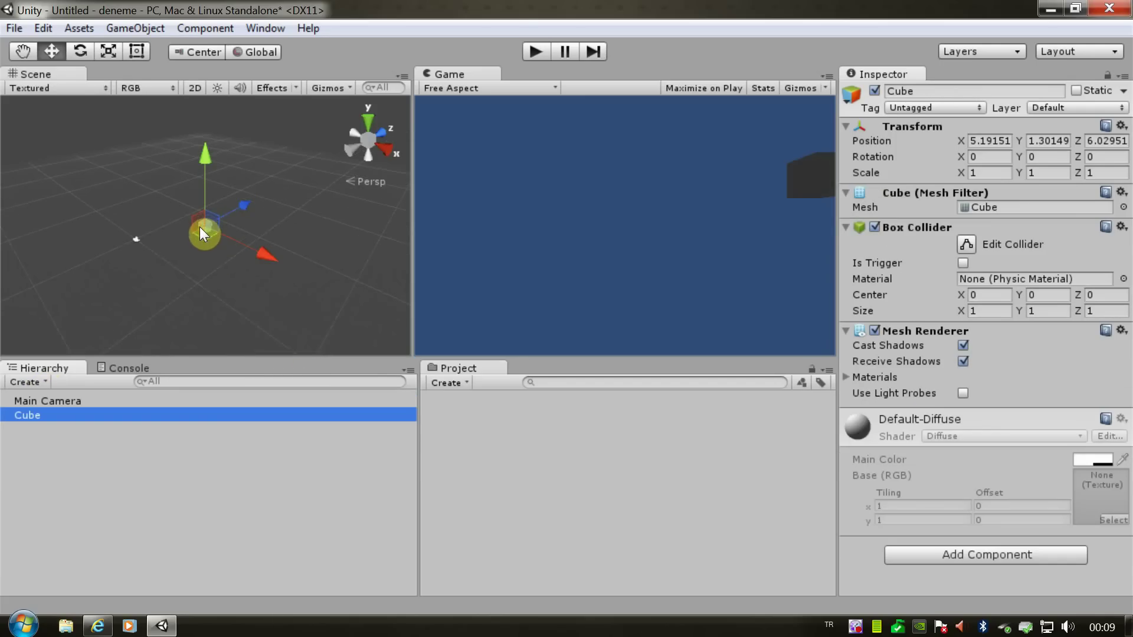
{"action": "left_click", "coordinate": [310, 387]}
{"action": "double_click", "coordinate": [33, 416]}
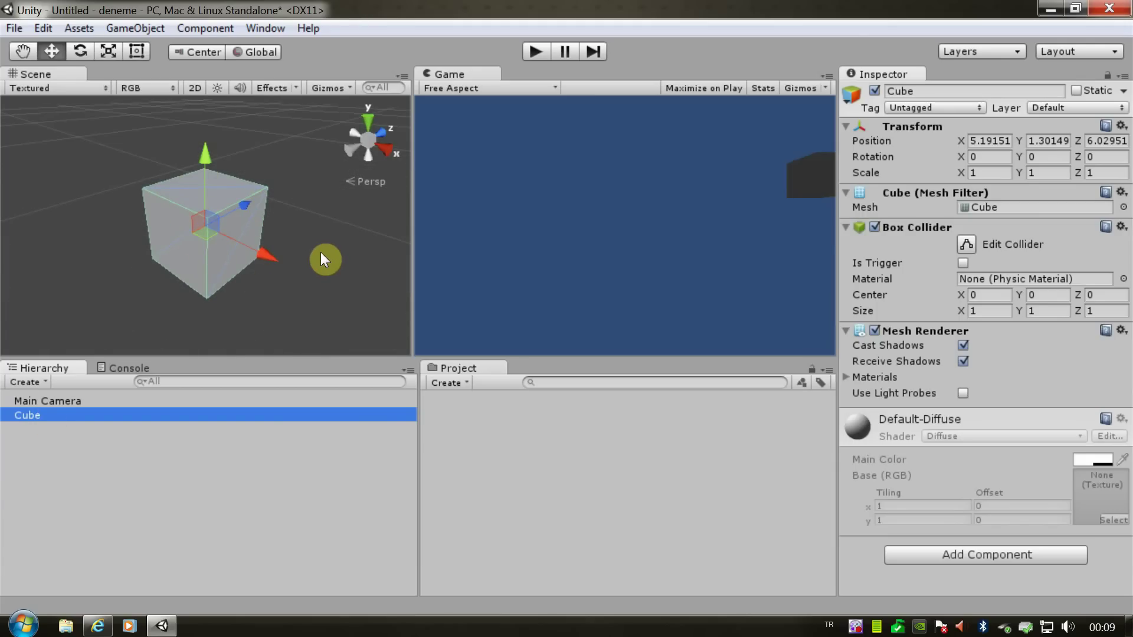
{"action": "key", "text": "alt"}
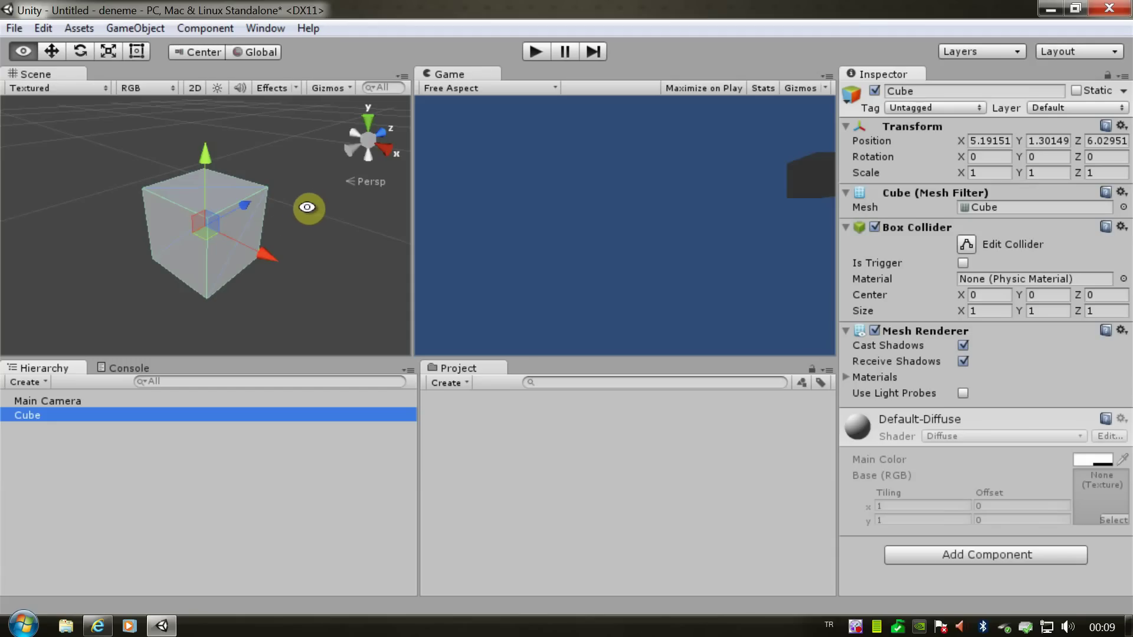
{"action": "left_click", "coordinate": [334, 249], "text": "alt"}
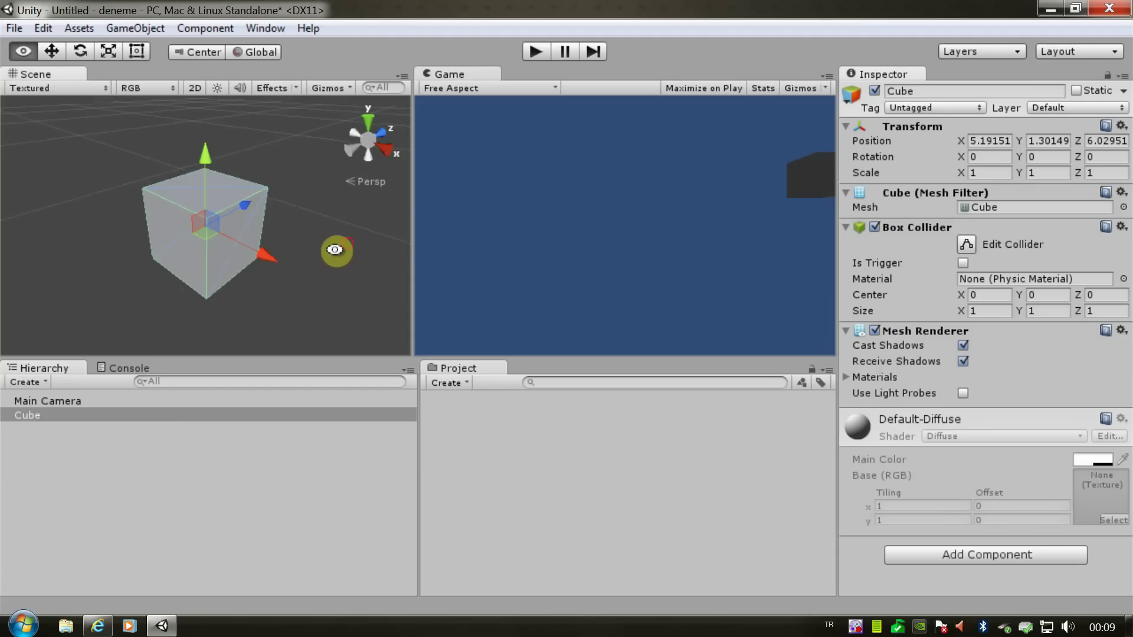
{"action": "mouse_move", "coordinate": [335, 249]}
{"action": "left_mouse_down", "text": "alt"}
{"action": "mouse_move", "coordinate": [329, 269]}
{"action": "mouse_move", "coordinate": [229, 273]}
{"action": "mouse_move", "coordinate": [312, 274]}
{"action": "mouse_move", "coordinate": [157, 290]}
{"action": "left_mouse_up", "text": "alt"}
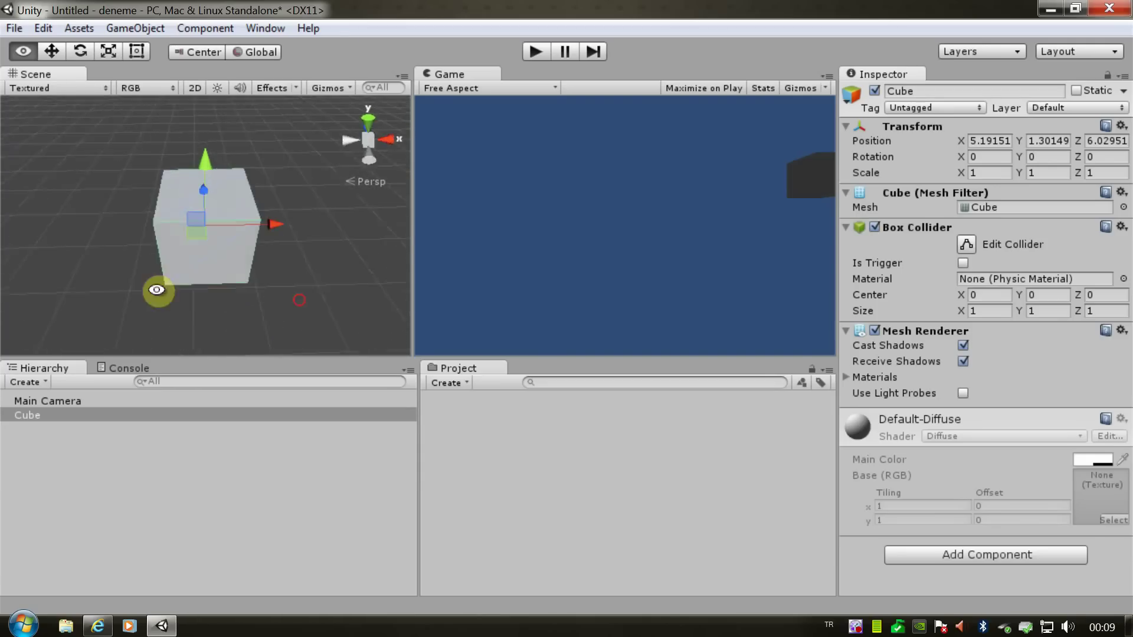
{"action": "left_click_drag", "start_coordinate": [157, 290], "coordinate": [157, 284], "text": "alt"}
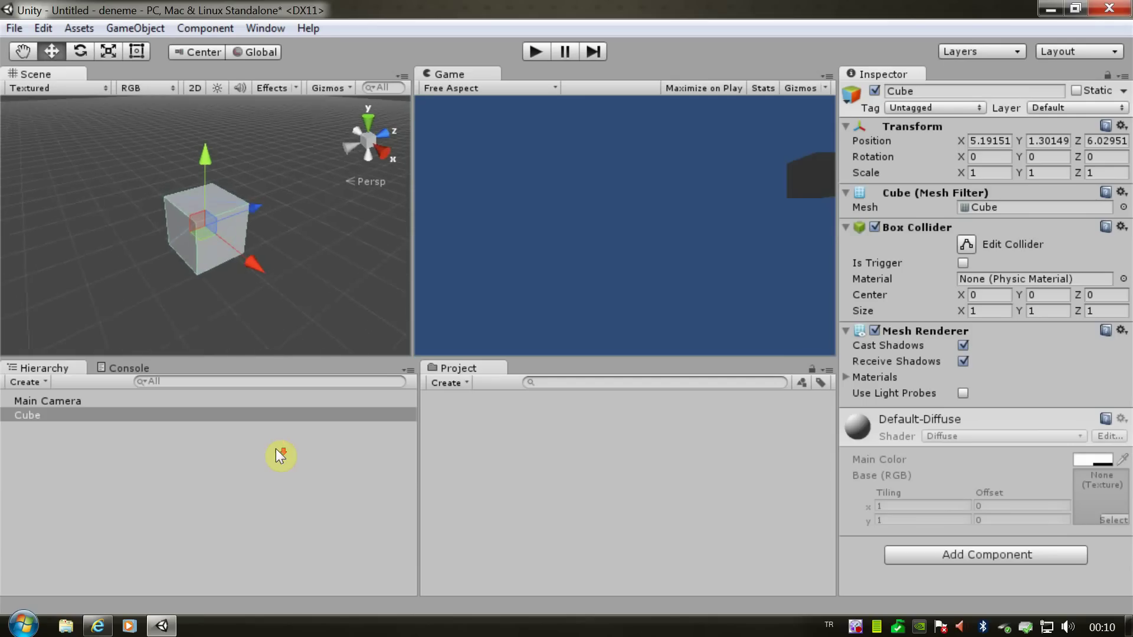
{"action": "key", "text": "f"}
{"action": "left_click", "coordinate": [76, 402]}
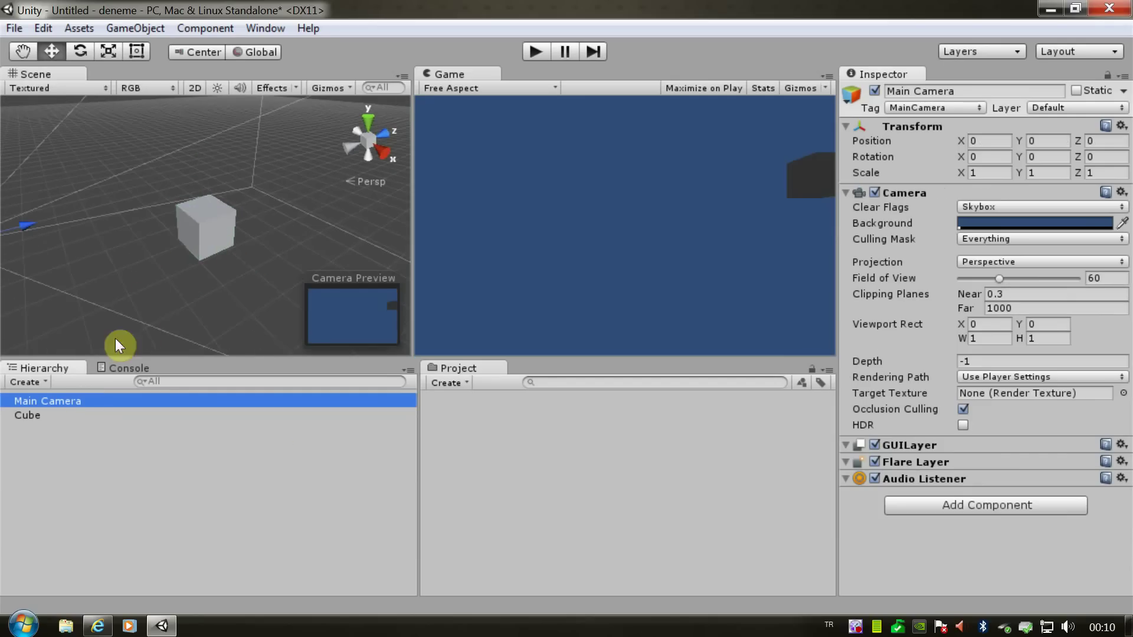
{"action": "scroll", "coordinate": [134, 272], "scroll_direction": "down", "scroll_amount": 5}
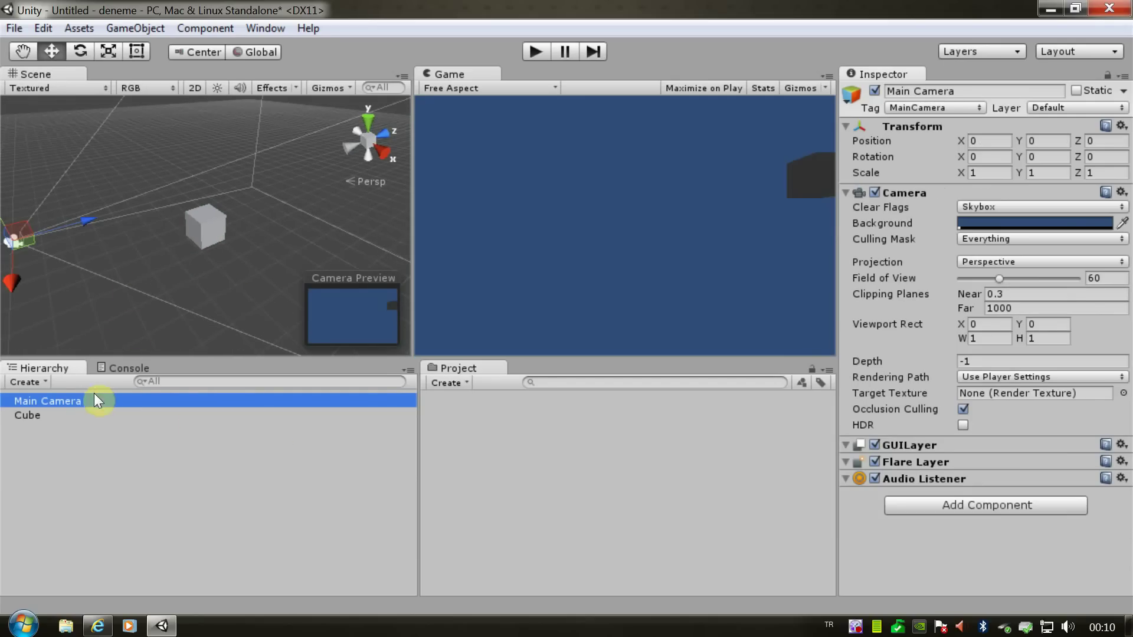
{"action": "double_click", "coordinate": [62, 414]}
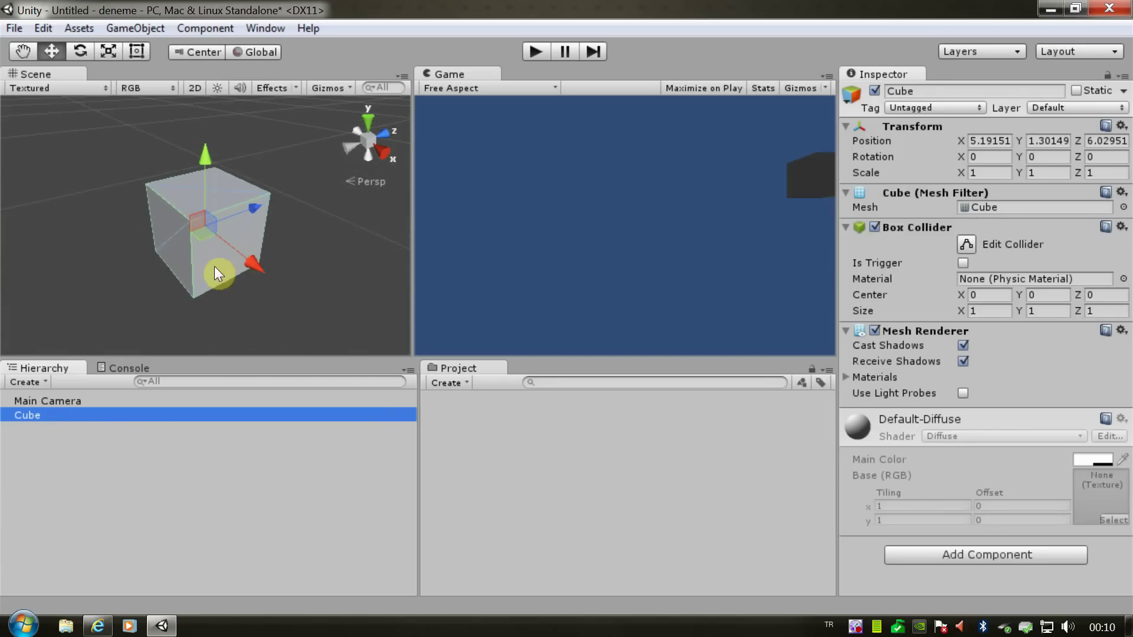
{"action": "scroll", "coordinate": [326, 352], "scroll_direction": "down", "scroll_amount": 5}
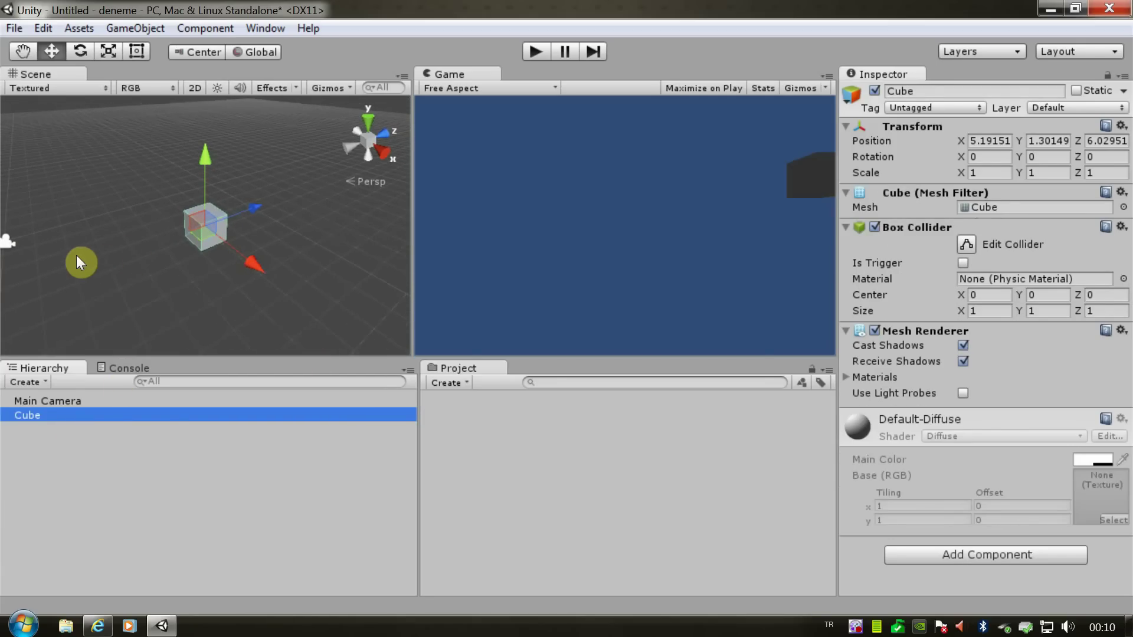
{"action": "scroll", "coordinate": [77, 255], "scroll_direction": "down", "scroll_amount": 2}
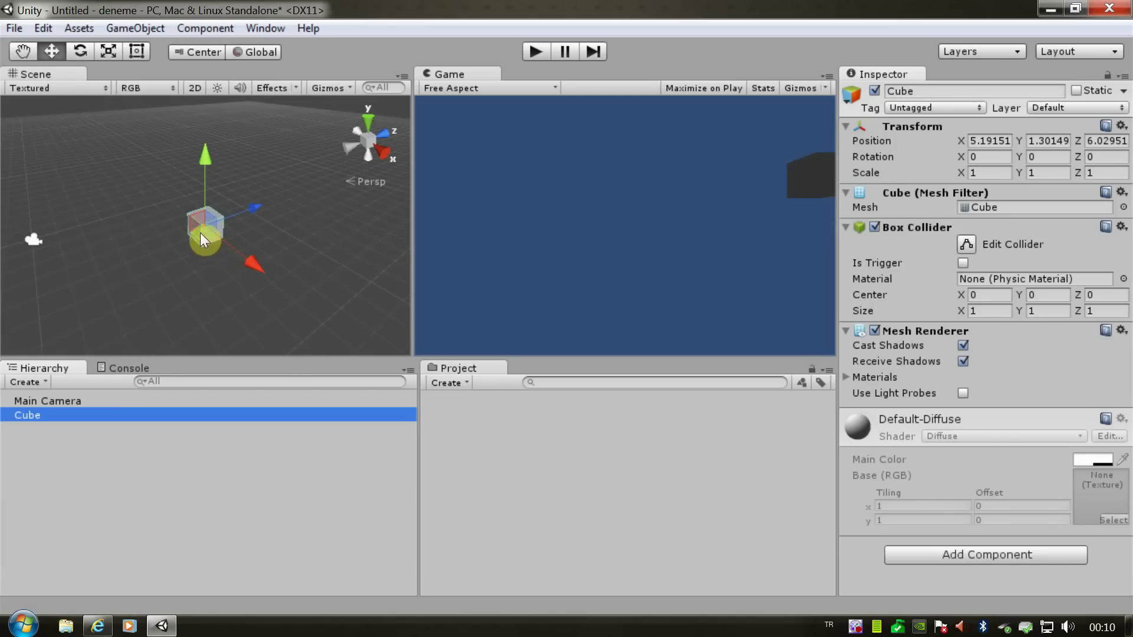
{"action": "scroll", "coordinate": [297, 352], "scroll_direction": "up", "scroll_amount": 3}
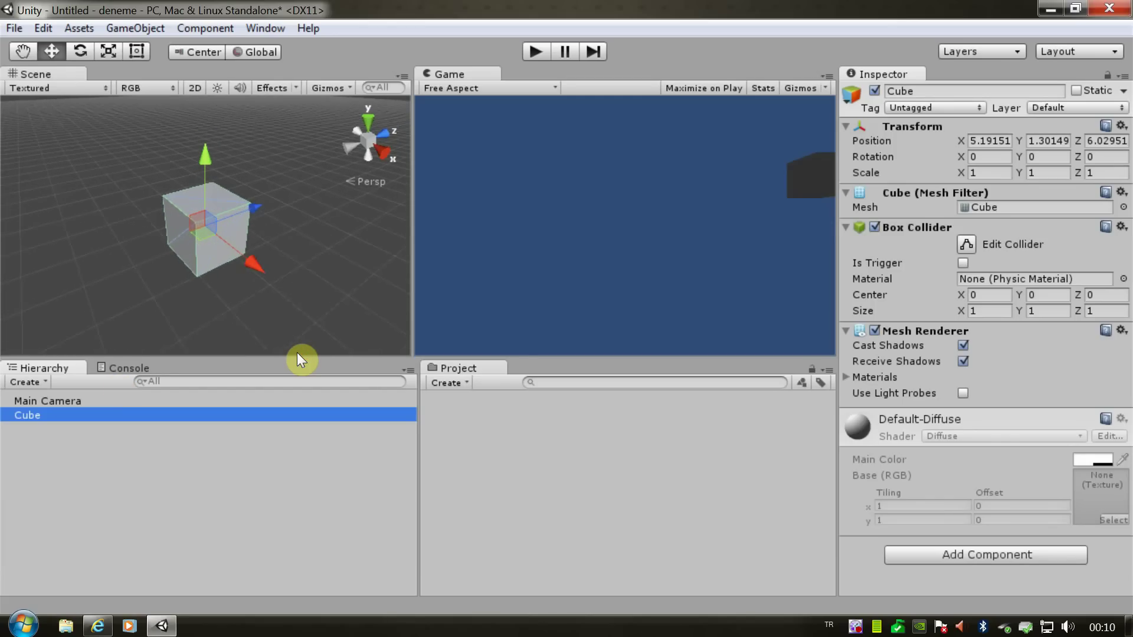
{"action": "scroll", "coordinate": [296, 352], "scroll_direction": "up", "scroll_amount": 2}
{"action": "scroll", "coordinate": [296, 353], "scroll_direction": "down", "scroll_amount": 5}
{"action": "scroll", "coordinate": [195, 248], "scroll_direction": "down", "scroll_amount": 2}
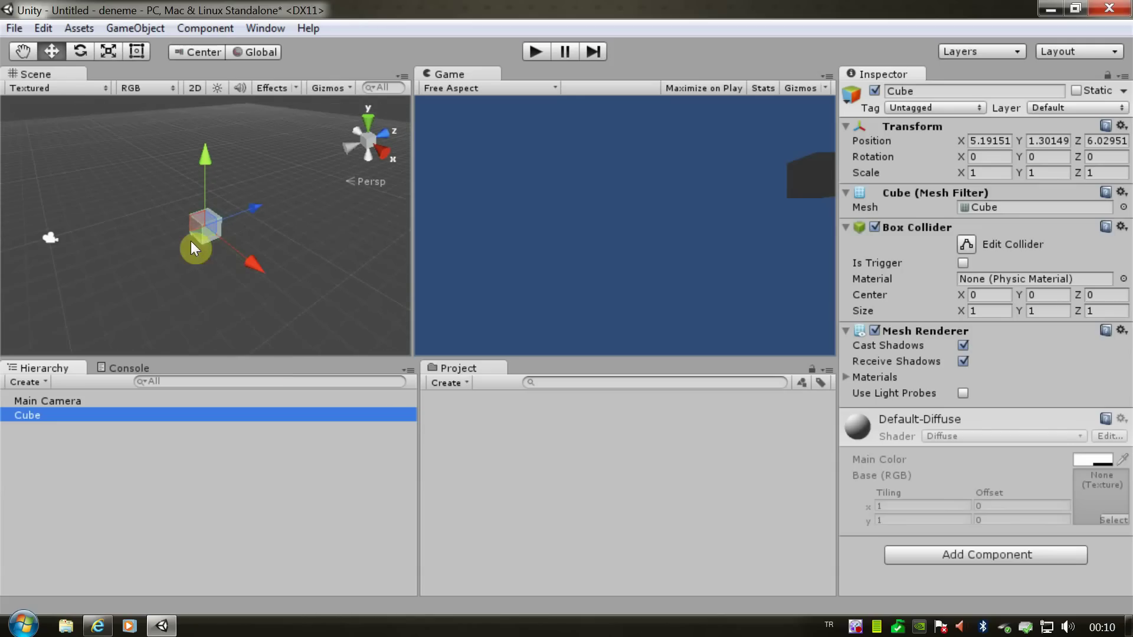
{"action": "left_click_drag", "start_coordinate": [163, 244], "coordinate": [56, 250], "text": "alt"}
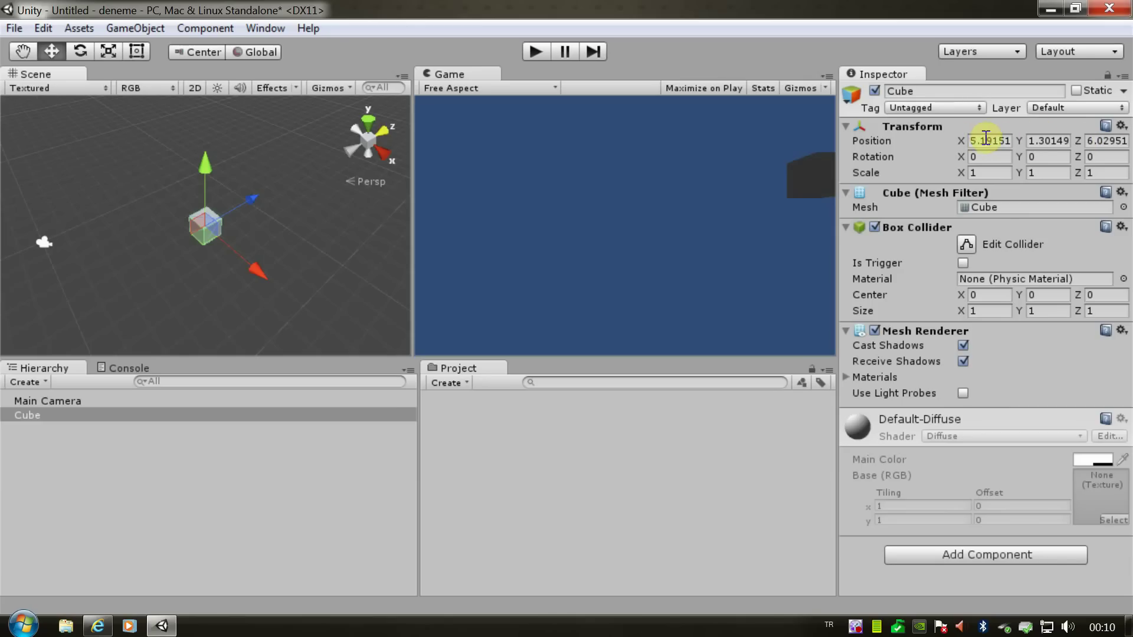
Set the Cube's Position to X 0, Y 0, Z 0 and frame it in the Scene view
{"action": "left_click", "coordinate": [984, 138]}
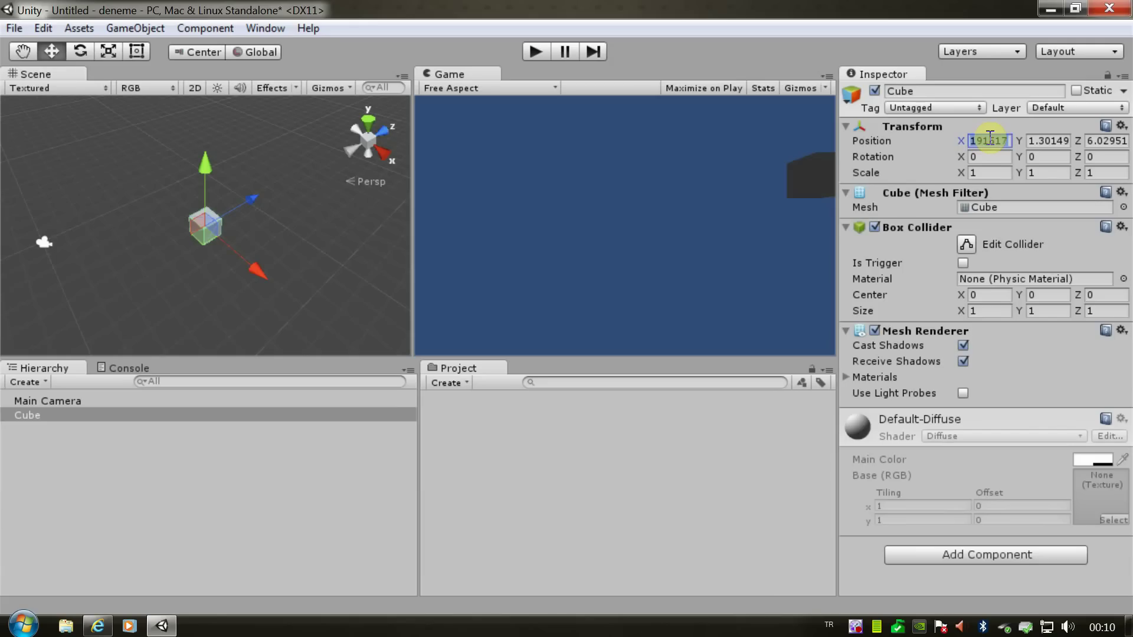
{"action": "type", "text": "5"}
{"action": "key", "text": "Tab"}
{"action": "type", "text": "0"}
{"action": "key", "text": "Tab"}
{"action": "type", "text": "0"}
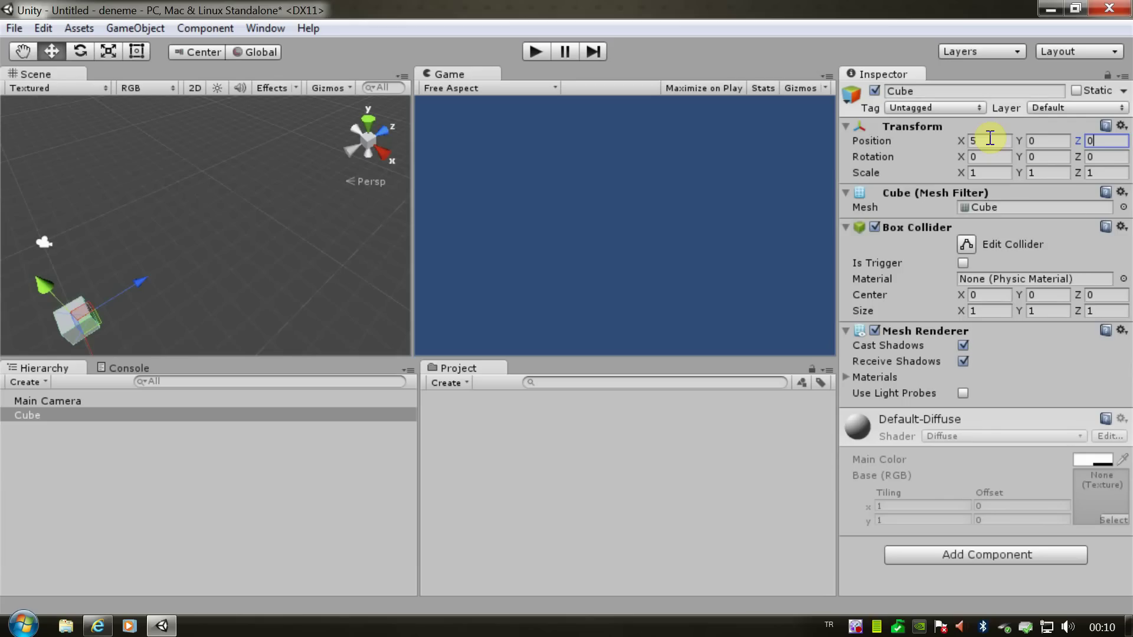
{"action": "left_click", "coordinate": [990, 138]}
{"action": "type", "text": "0"}
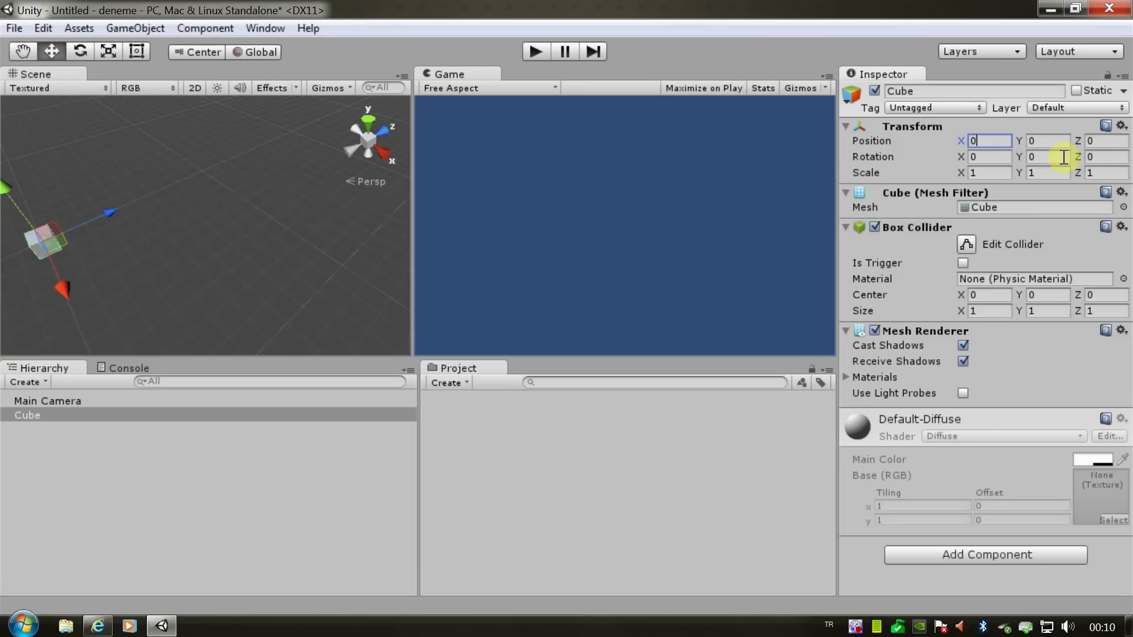
{"action": "left_click", "coordinate": [1053, 141]}
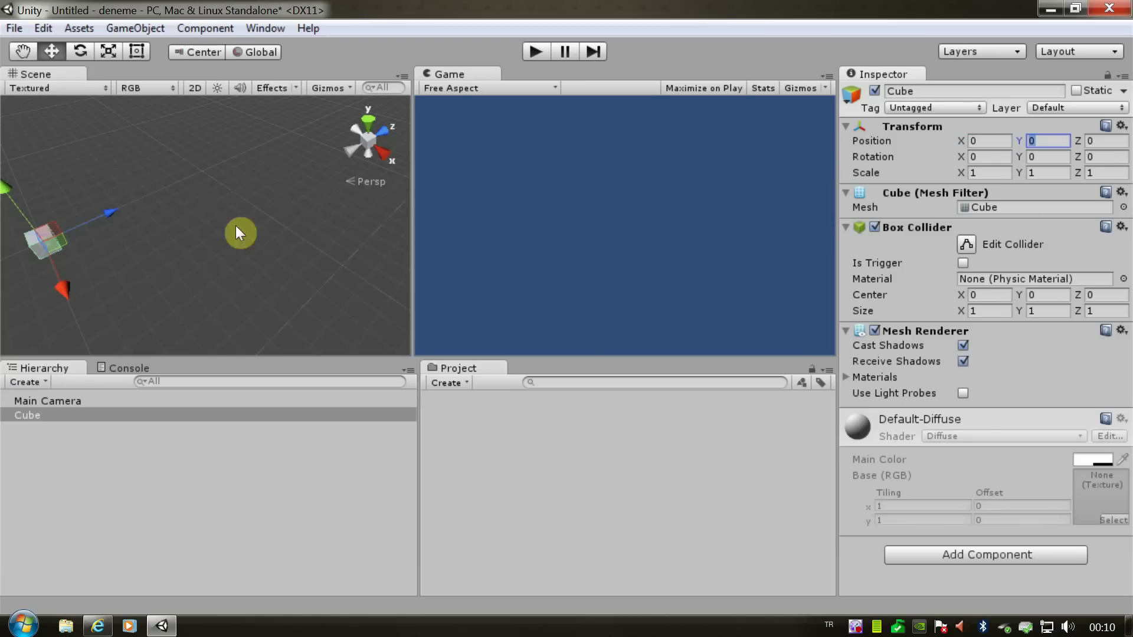
{"action": "double_click", "coordinate": [71, 417]}
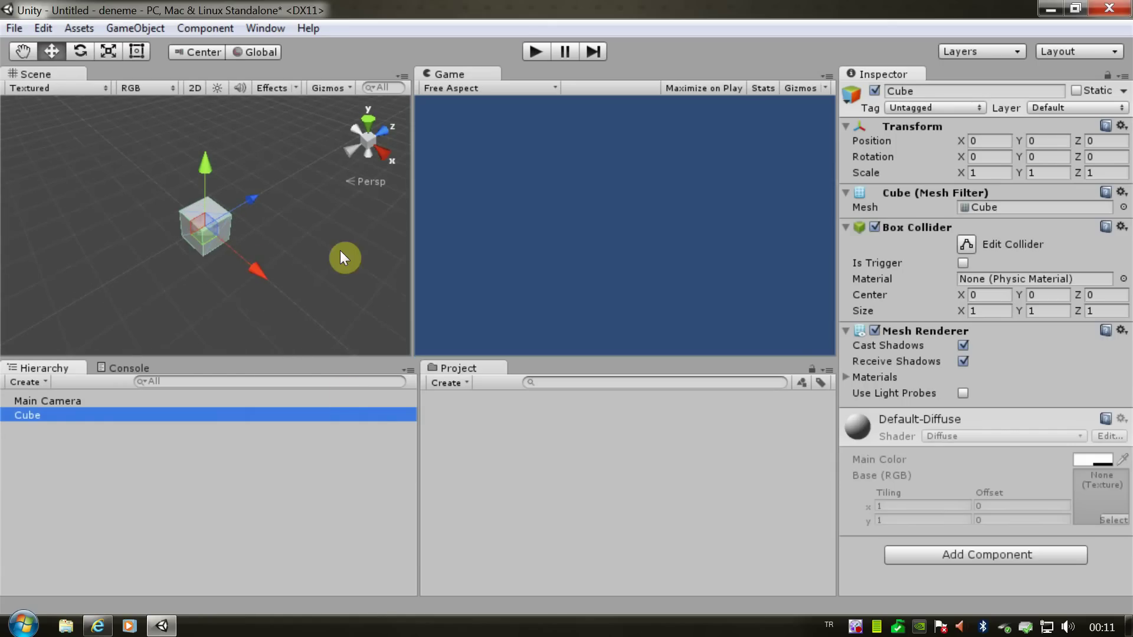
{"action": "key", "text": "f"}
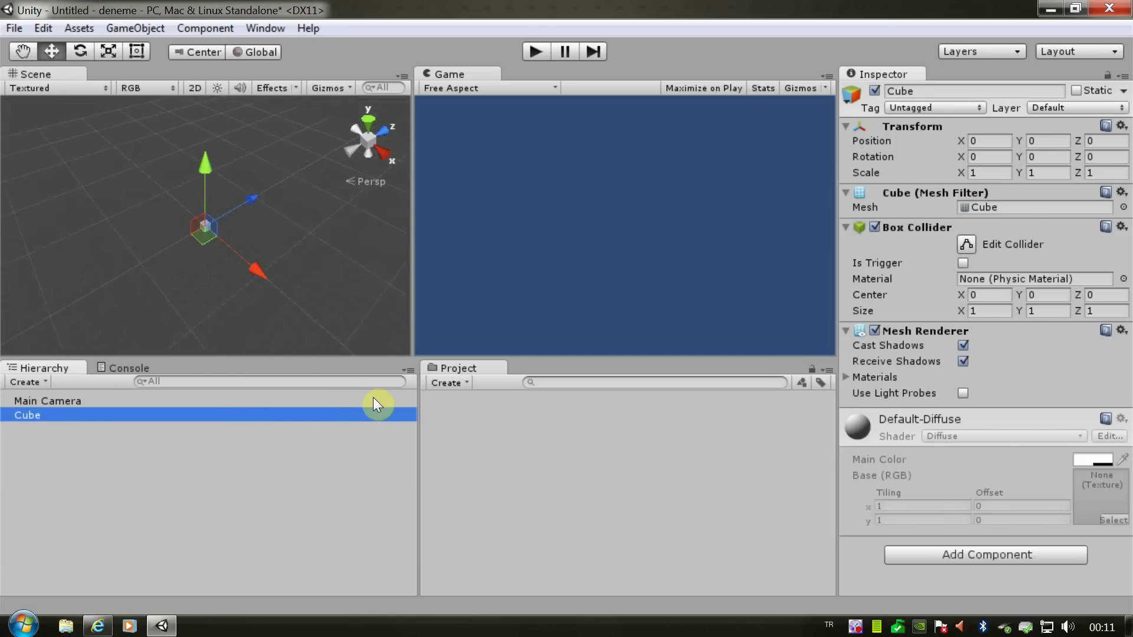
Drag the Main Camera back along its Z axis to about Z -3.136
{"action": "left_click", "coordinate": [79, 401]}
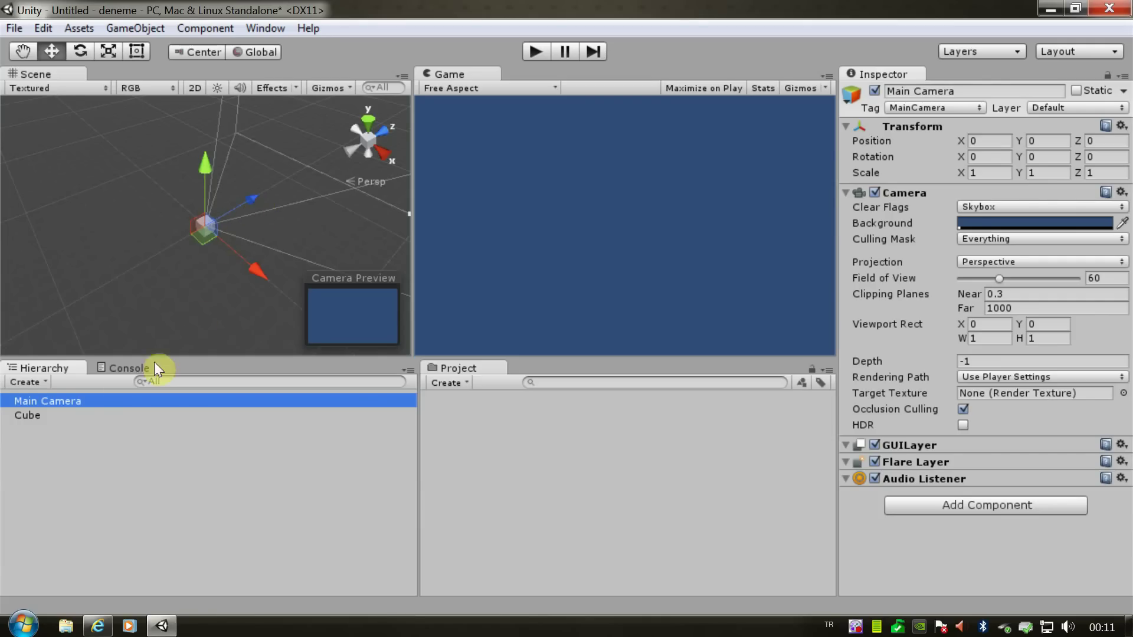
{"action": "left_click", "coordinate": [251, 198]}
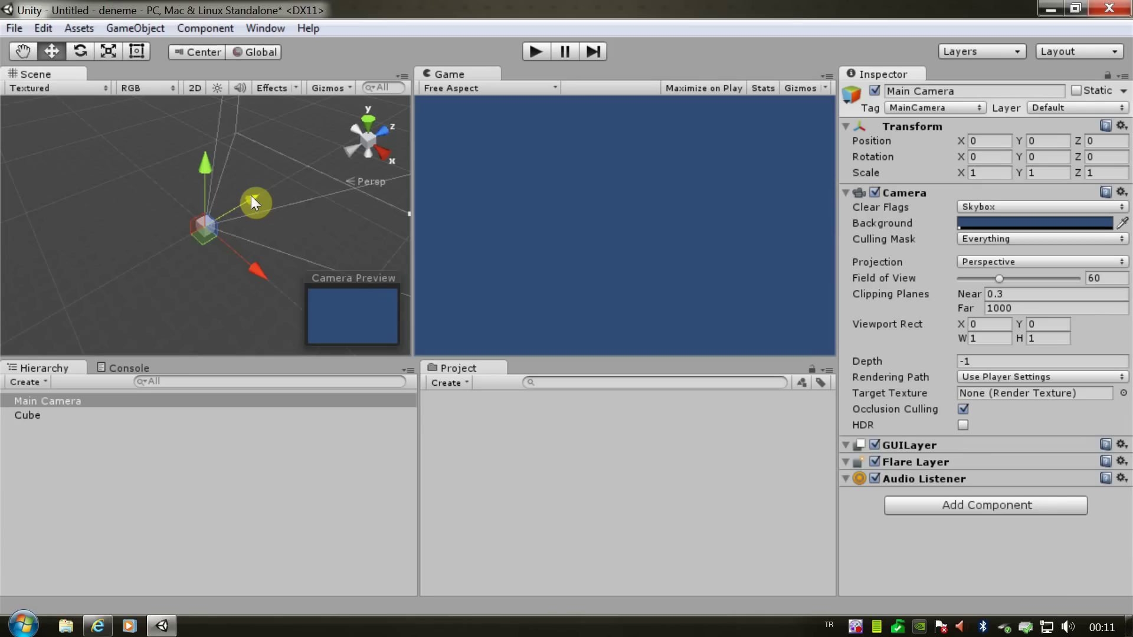
{"action": "mouse_move", "coordinate": [251, 197]}
{"action": "left_mouse_down"}
{"action": "mouse_move", "coordinate": [222, 216]}
{"action": "mouse_move", "coordinate": [241, 214]}
{"action": "mouse_move", "coordinate": [227, 232]}
{"action": "left_mouse_up"}
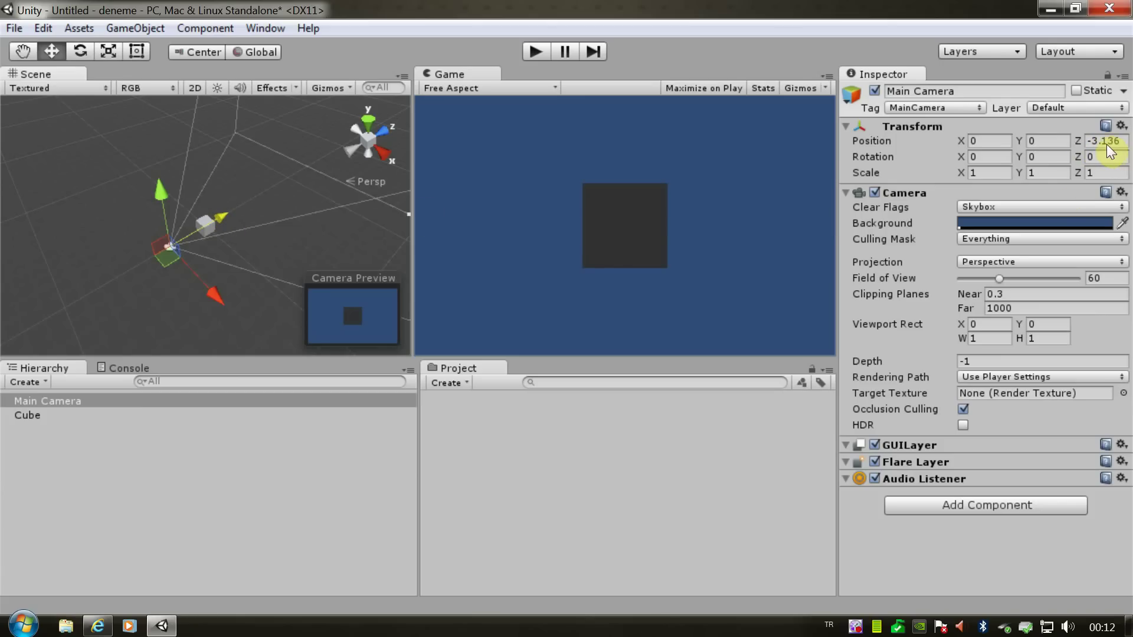
Set the Main Camera's Z position to -10 and orbit the Scene view
{"action": "left_click", "coordinate": [1105, 141]}
{"action": "type", "text": "-10"}
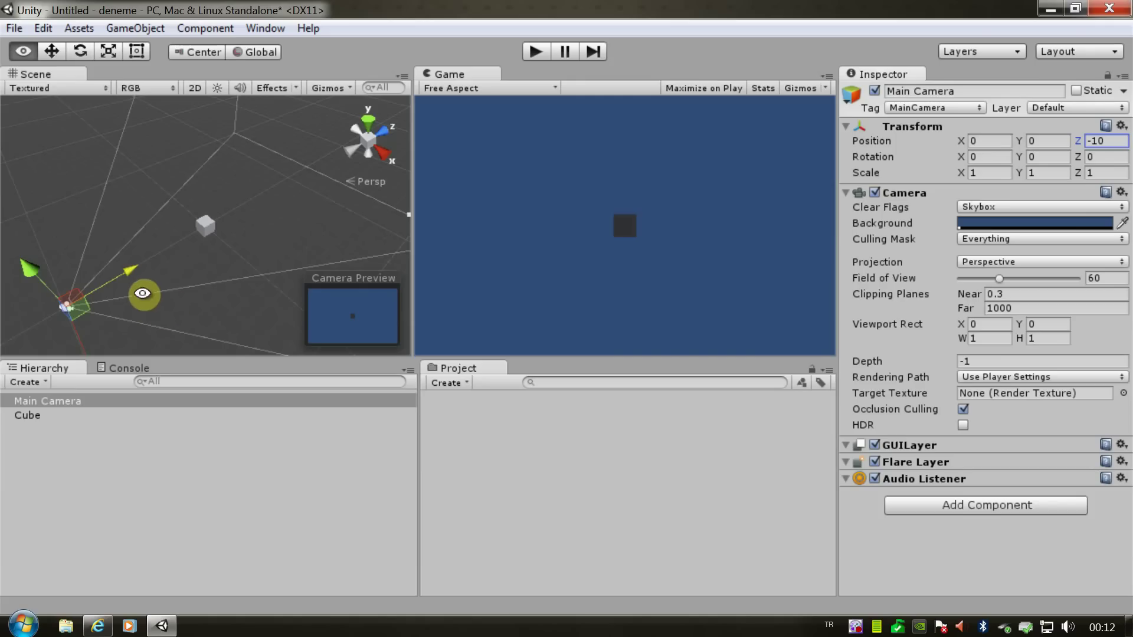
{"action": "mouse_move", "coordinate": [139, 293]}
{"action": "left_mouse_down", "text": "alt"}
{"action": "mouse_move", "coordinate": [163, 256]}
{"action": "mouse_move", "coordinate": [172, 267]}
{"action": "left_mouse_up", "text": "alt"}
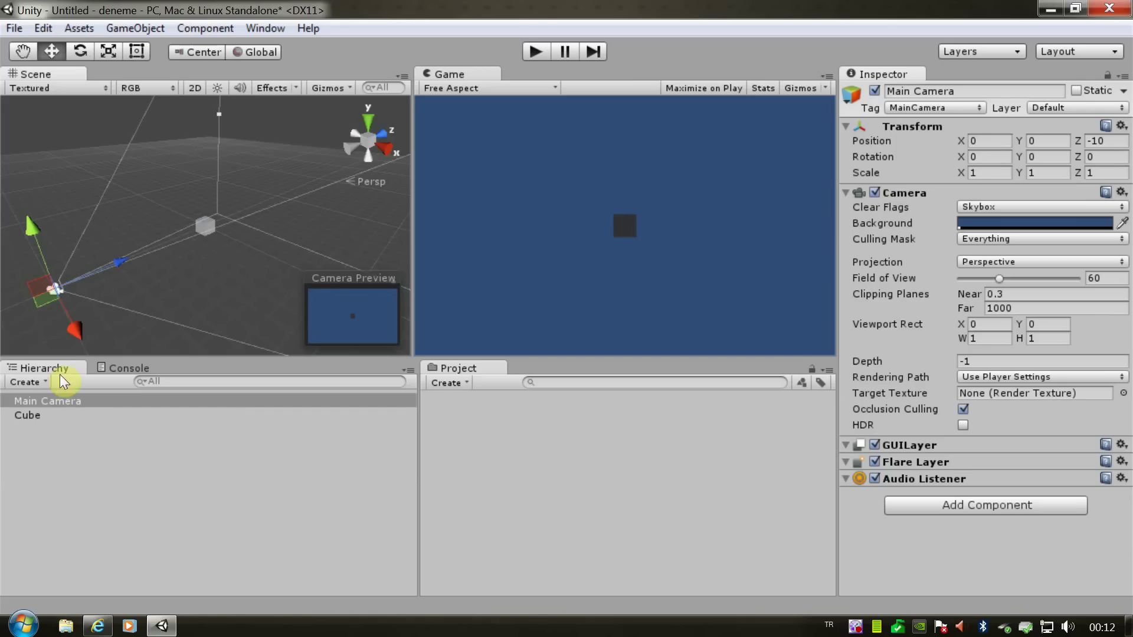
Add a Directional Light from the Hierarchy's Create > Light menu
{"action": "left_click", "coordinate": [36, 382]}
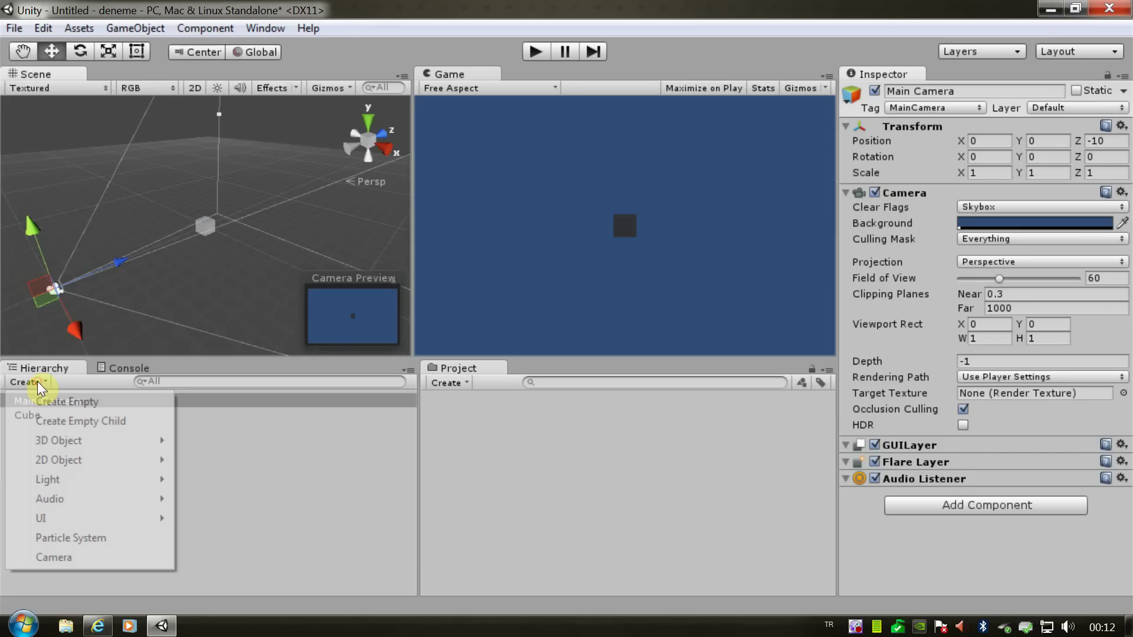
{"action": "mouse_move", "coordinate": [51, 482]}
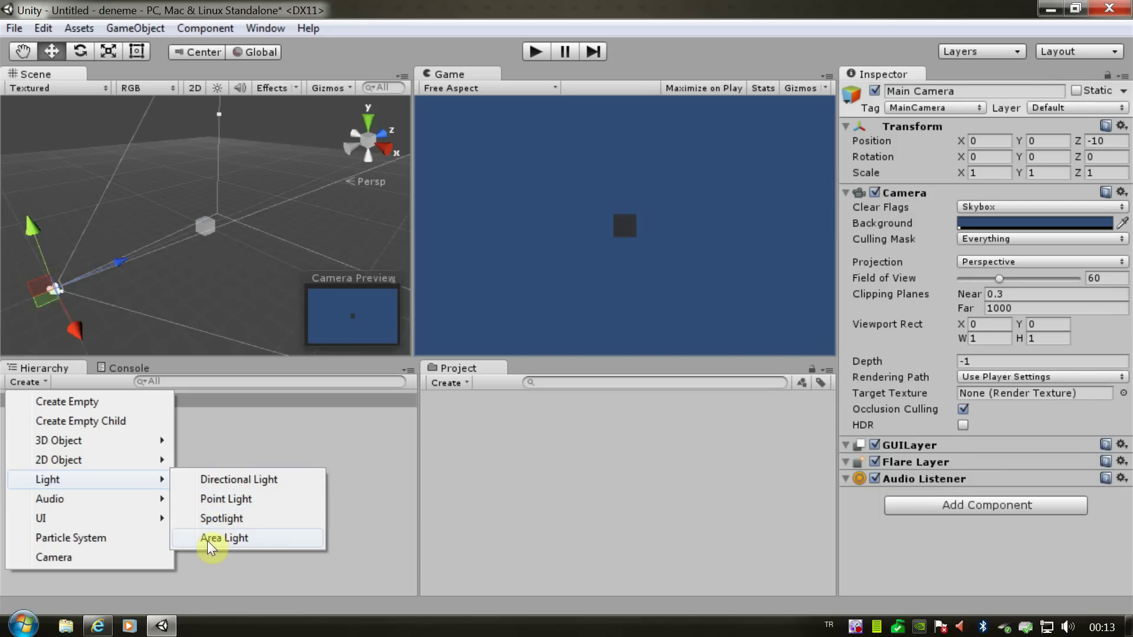
{"action": "left_click", "coordinate": [226, 481]}
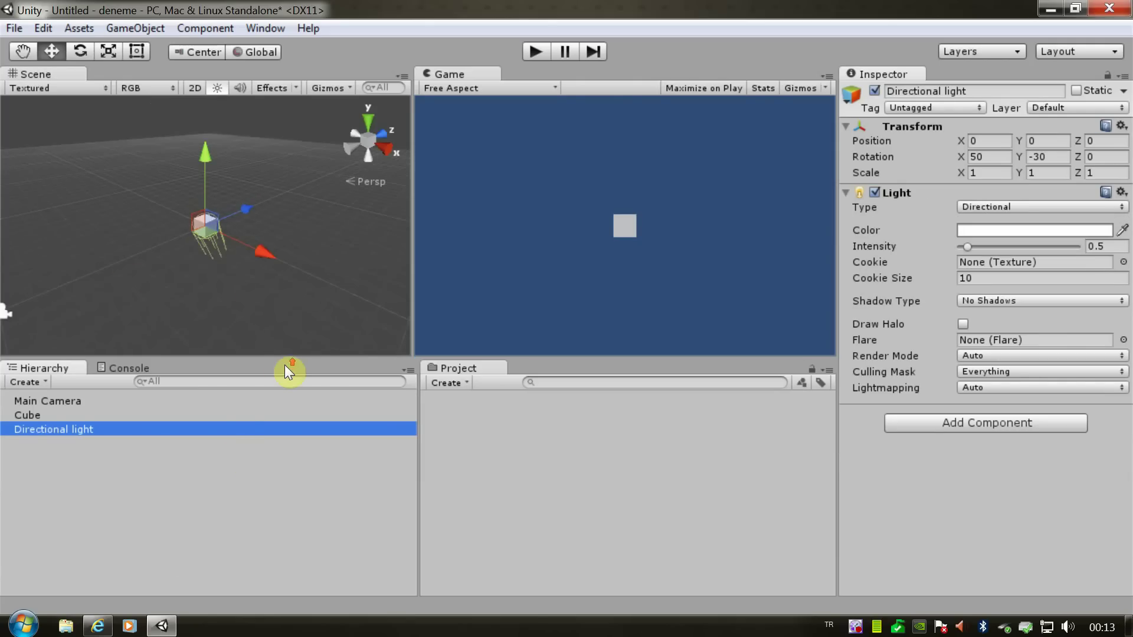
{"action": "middle_click_drag", "start_coordinate": [197, 252], "coordinate": [199, 258]}
Move the Directional Light back to Z -6.0384 and up to Y 4.0223, then frame the Main Camera
{"action": "key", "text": "w"}
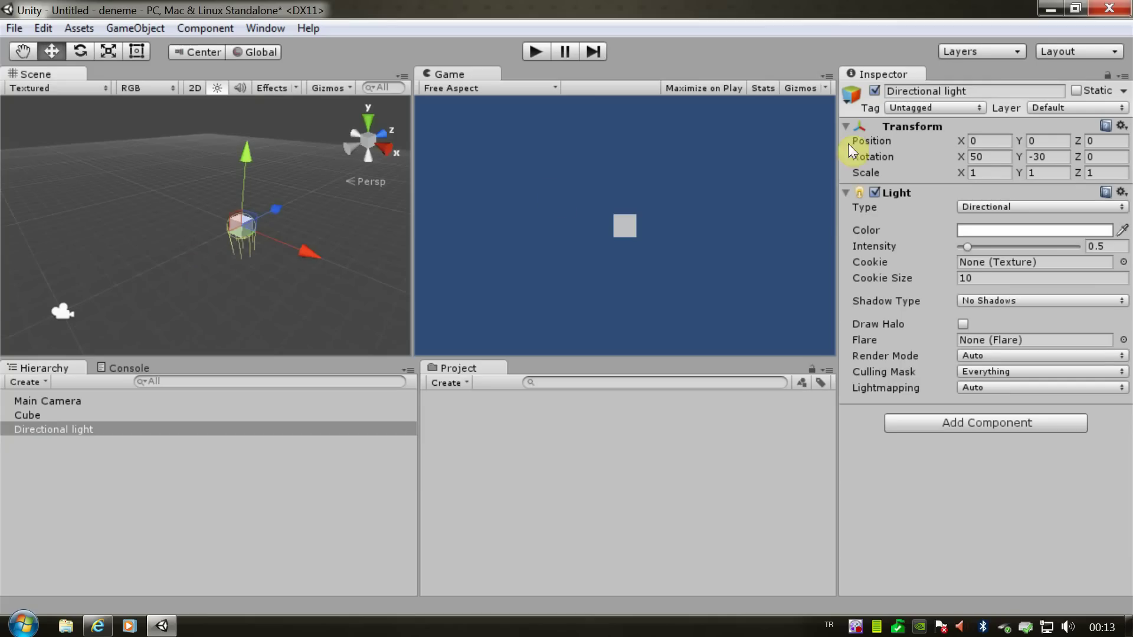
{"action": "left_click", "coordinate": [41, 429]}
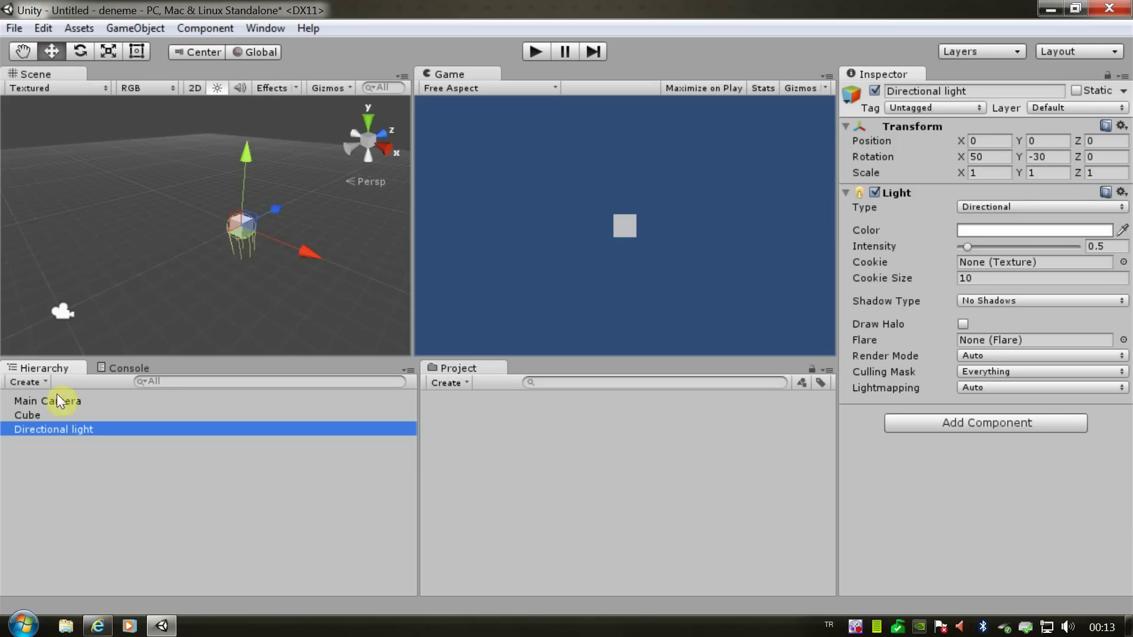
{"action": "mouse_move", "coordinate": [270, 211]}
{"action": "left_mouse_down"}
{"action": "mouse_move", "coordinate": [335, 170]}
{"action": "mouse_move", "coordinate": [225, 225]}
{"action": "left_mouse_up"}
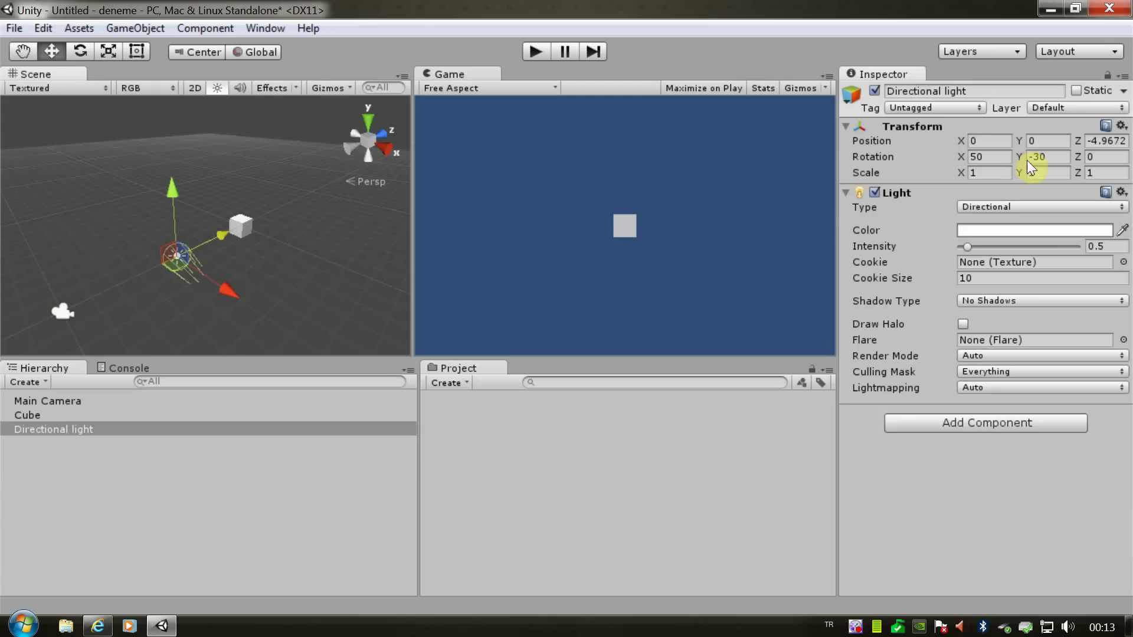
{"action": "middle_click_drag", "start_coordinate": [204, 270], "coordinate": [195, 283]}
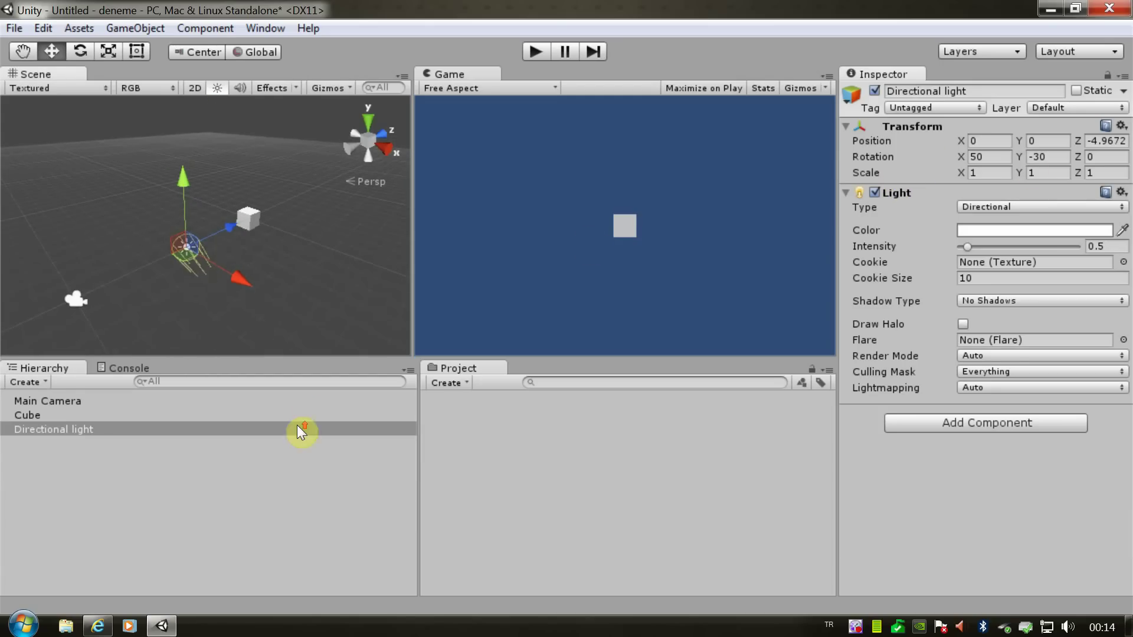
{"action": "left_click_drag", "start_coordinate": [227, 224], "coordinate": [210, 231]}
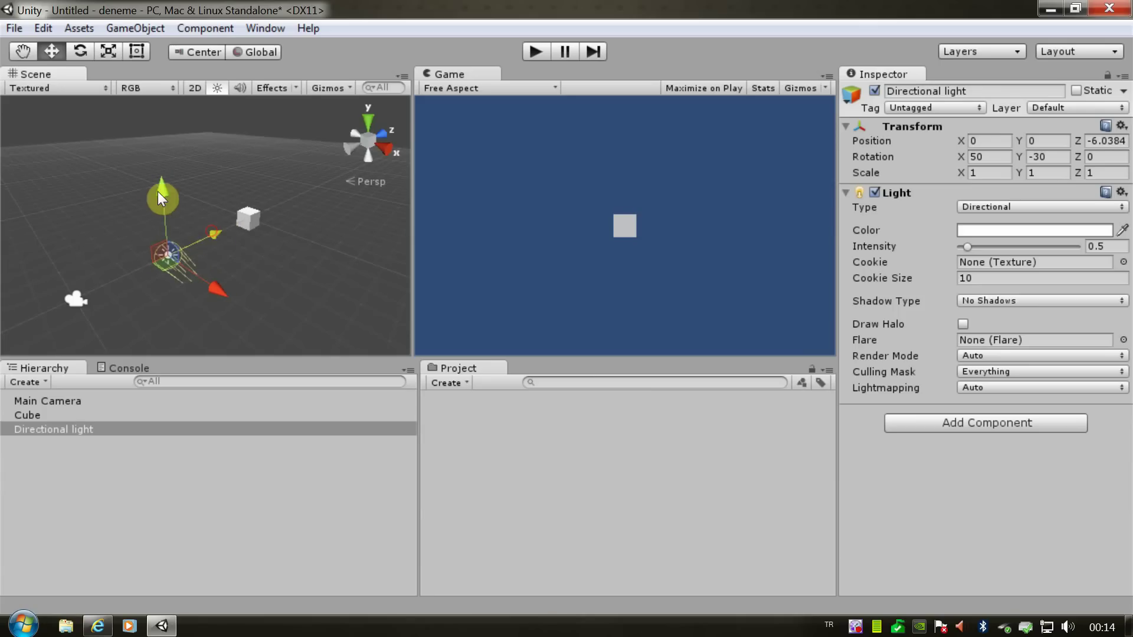
{"action": "left_click_drag", "start_coordinate": [159, 195], "coordinate": [156, 124]}
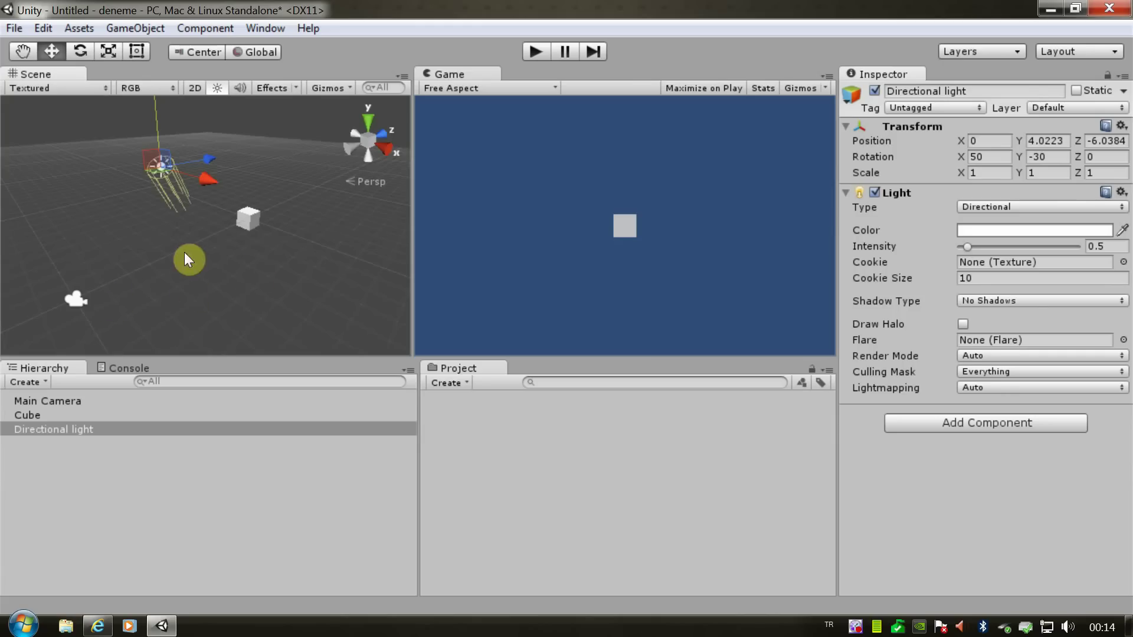
{"action": "left_click", "coordinate": [77, 296]}
{"action": "double_click", "coordinate": [268, 406]}
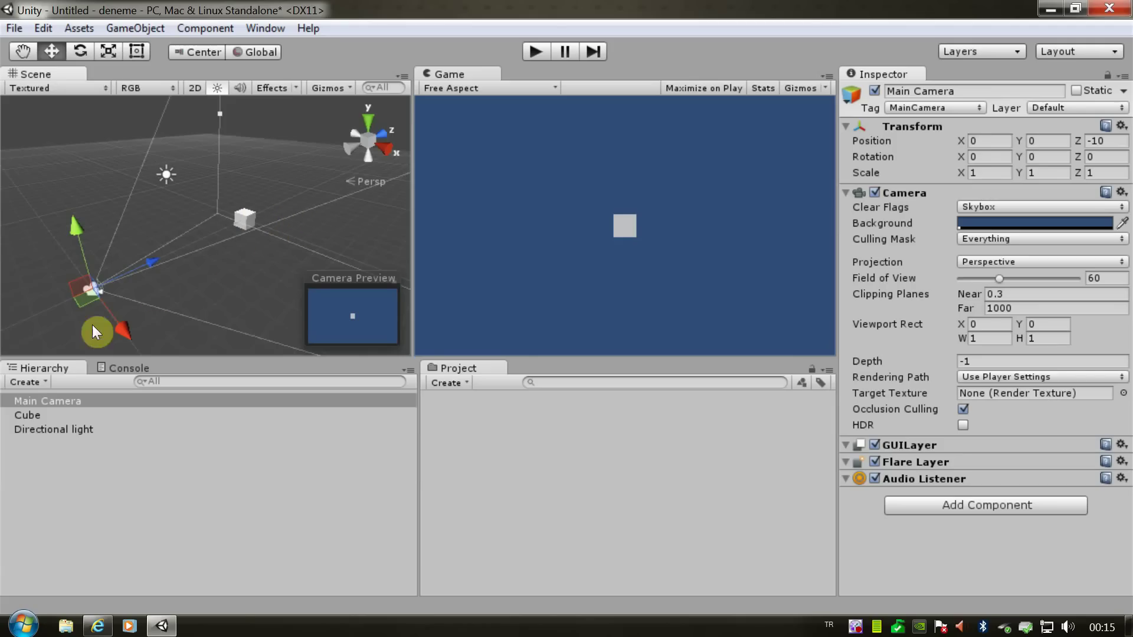
Add a Plane from the Create > 3D Object menu
{"action": "left_click", "coordinate": [37, 382]}
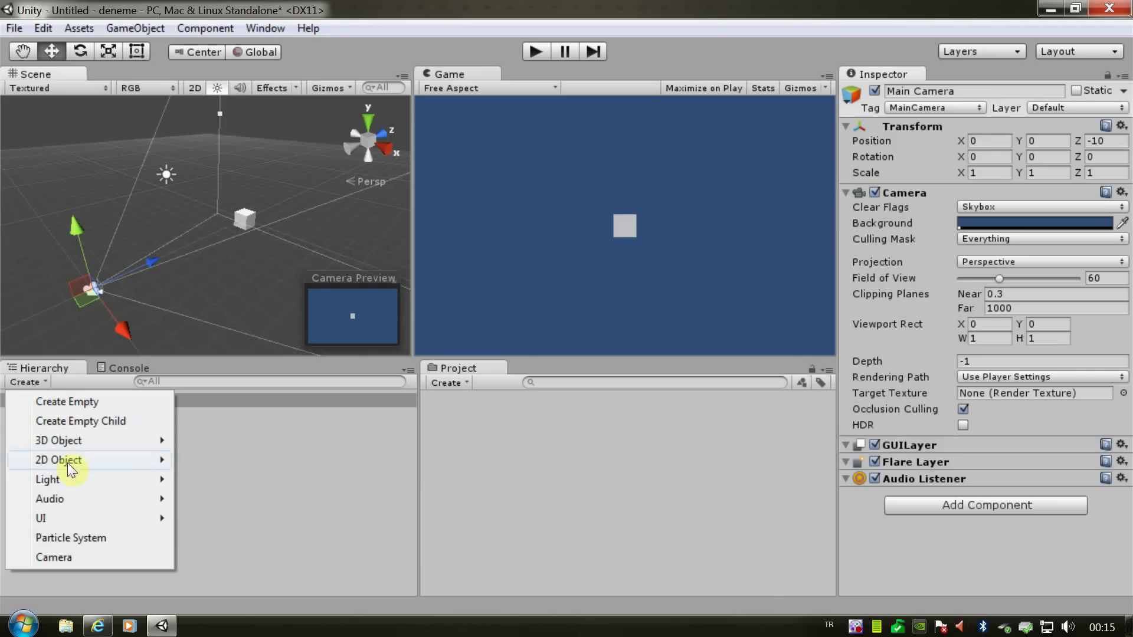
{"action": "mouse_move", "coordinate": [87, 441]}
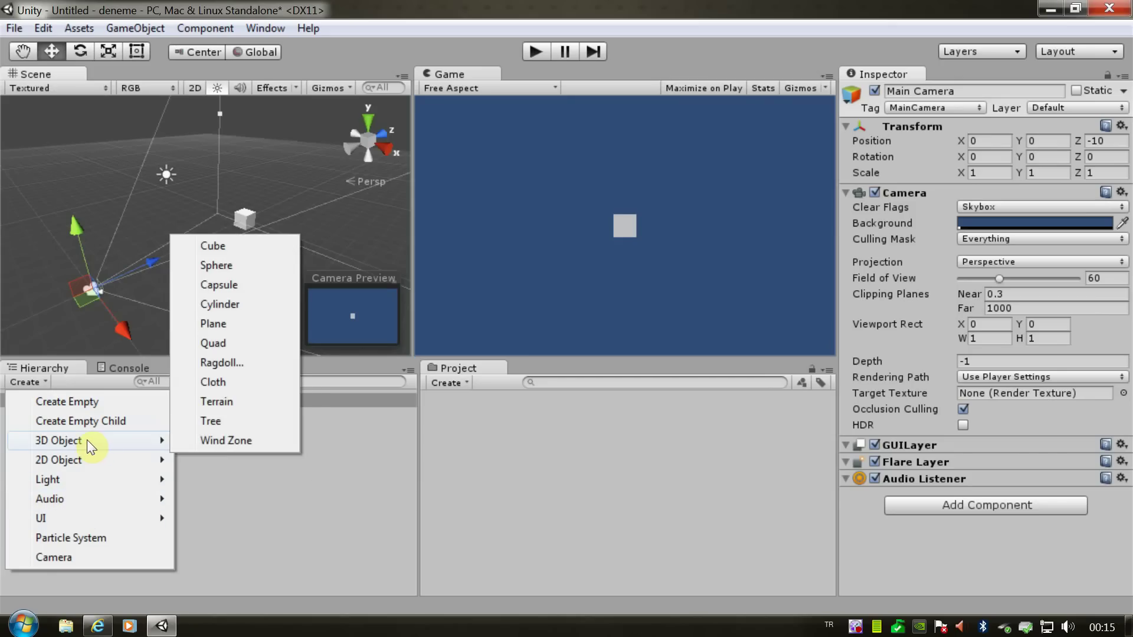
{"action": "left_click", "coordinate": [239, 325]}
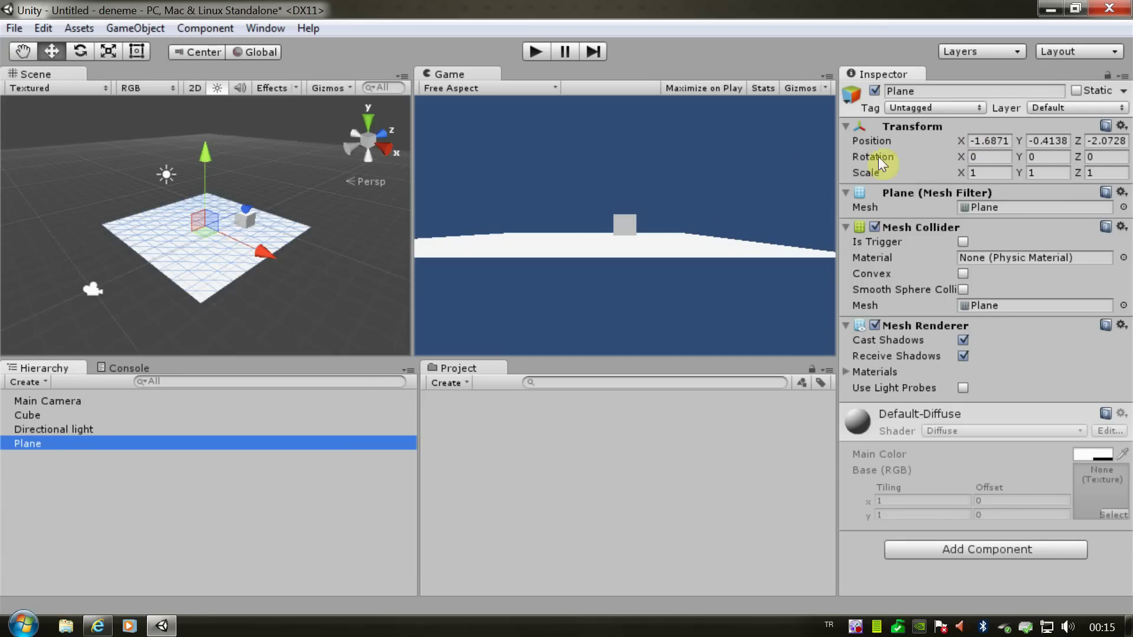
Set the Plane's Position to X 0, Y 0, Z 0
{"action": "left_click", "coordinate": [985, 147]}
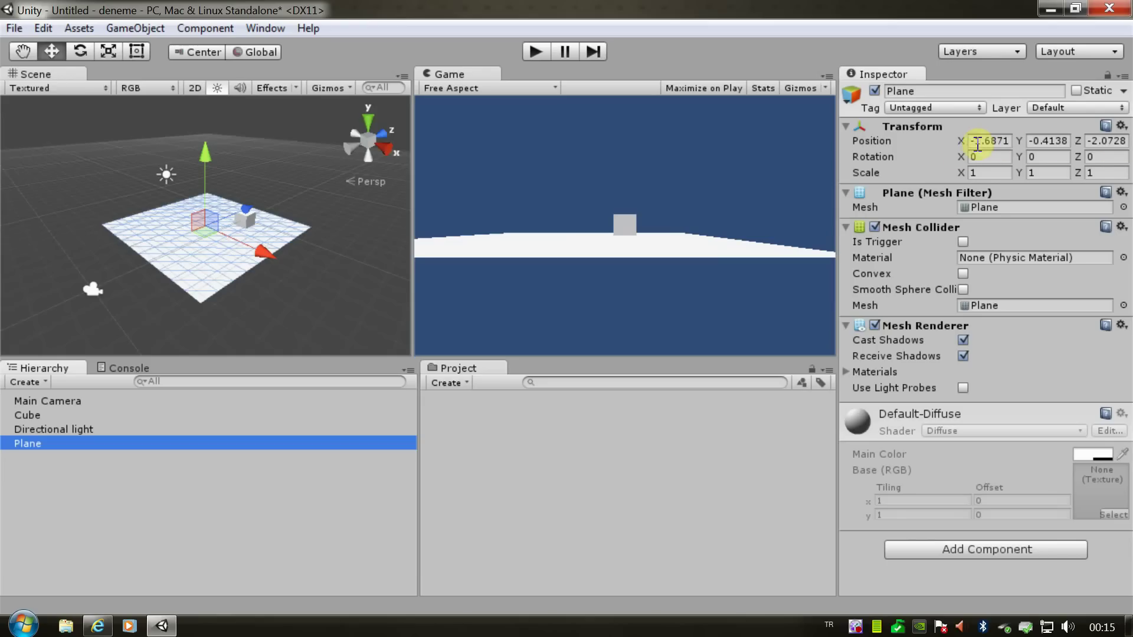
{"action": "left_click", "coordinate": [988, 140]}
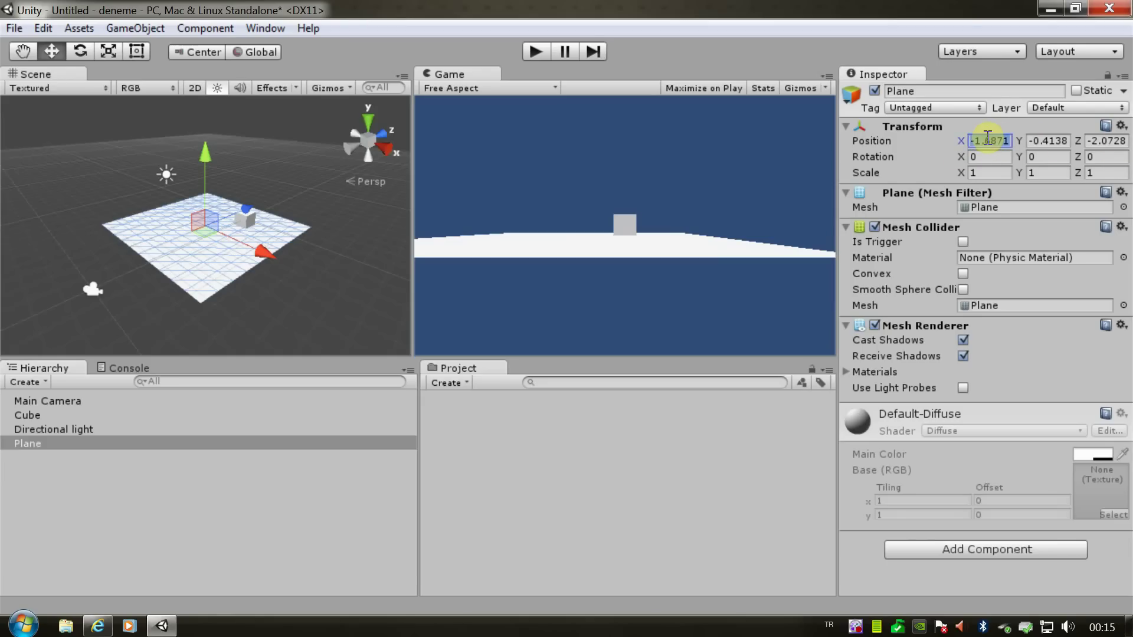
{"action": "type", "text": "0"}
{"action": "key", "text": "Tab"}
{"action": "type", "text": "0"}
{"action": "key", "text": "Tab"}
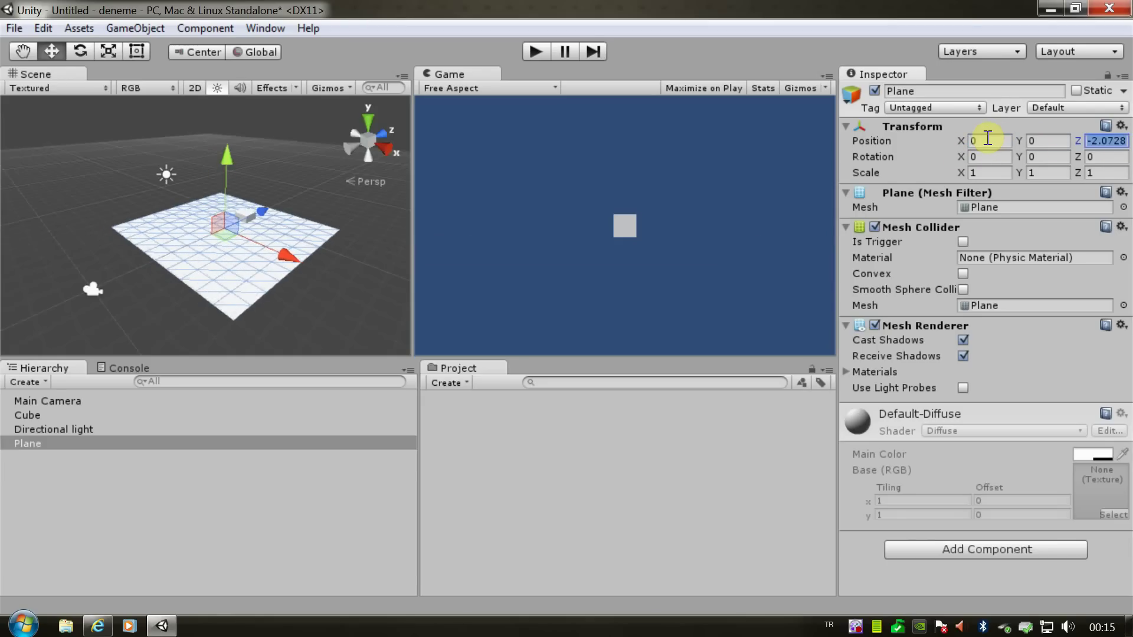
{"action": "type", "text": "0"}
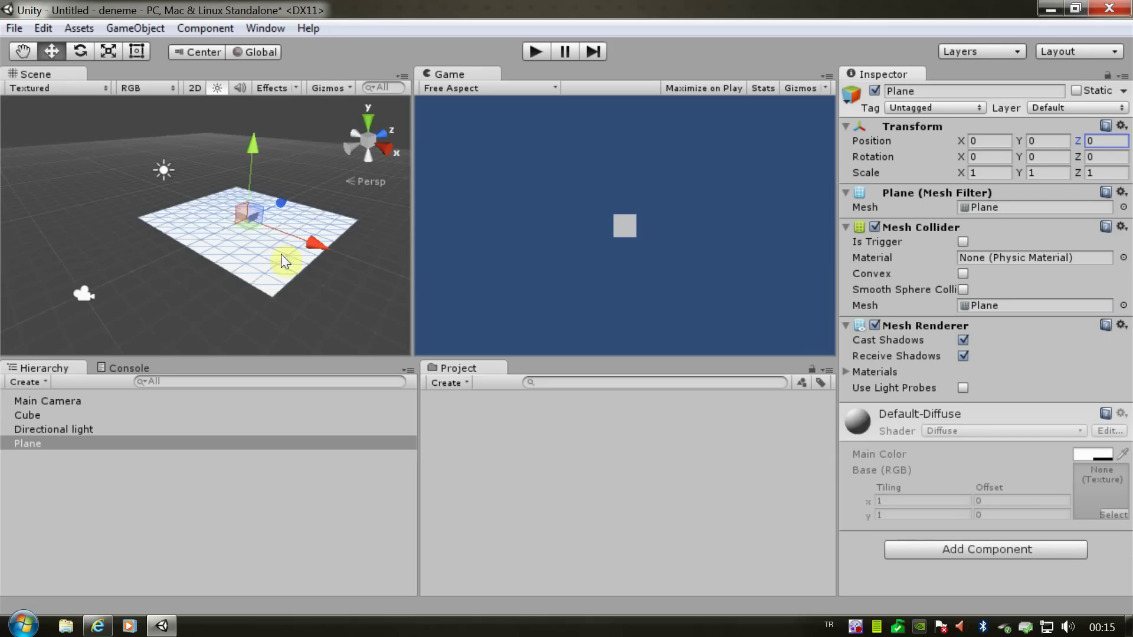
{"action": "middle_click_drag", "start_coordinate": [331, 295], "coordinate": [301, 285]}
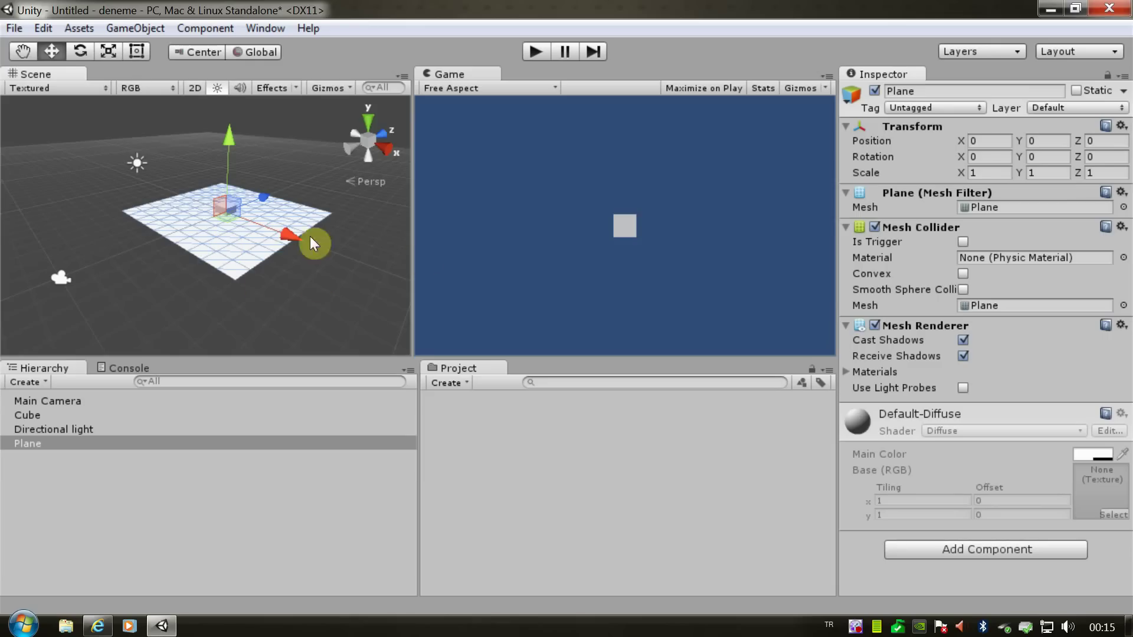
{"action": "mouse_move", "coordinate": [256, 306]}
{"action": "left_mouse_down", "text": "alt"}
{"action": "mouse_move", "coordinate": [284, 194]}
{"action": "mouse_move", "coordinate": [220, 291]}
{"action": "left_mouse_up", "text": "alt"}
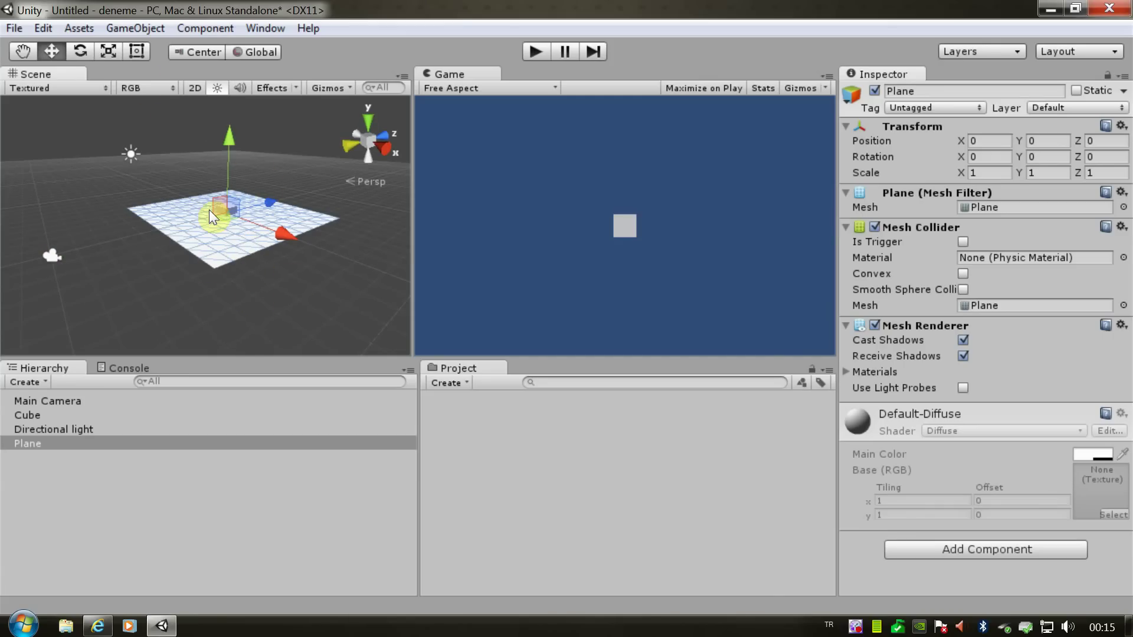
{"action": "mouse_move", "coordinate": [285, 235]}
{"action": "left_mouse_down"}
{"action": "mouse_move", "coordinate": [266, 232]}
{"action": "mouse_move", "coordinate": [291, 194]}
{"action": "left_mouse_up"}
{"action": "key", "text": "ctrl+z"}
{"action": "left_click_drag", "start_coordinate": [228, 140], "coordinate": [239, 125]}
{"action": "key", "text": "ctrl+z"}
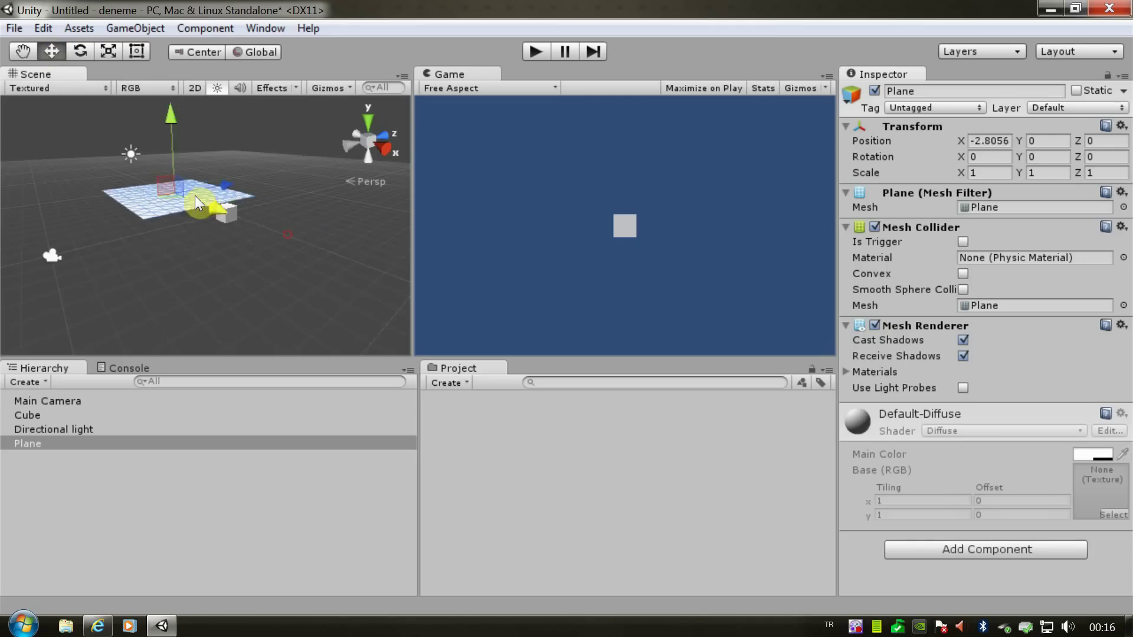
{"action": "left_click_drag", "start_coordinate": [289, 235], "coordinate": [302, 272]}
{"action": "left_click_drag", "start_coordinate": [267, 202], "coordinate": [282, 198]}
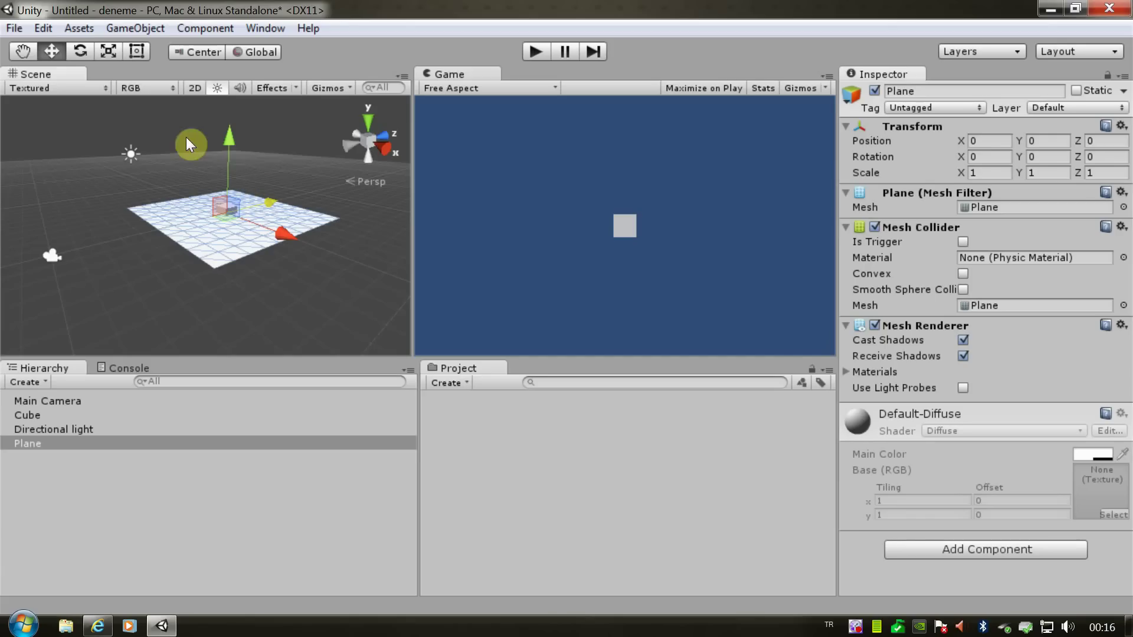
Rotate the Plane upright, entering X rotation -90 so it stands as a wall
{"action": "left_click", "coordinate": [80, 51]}
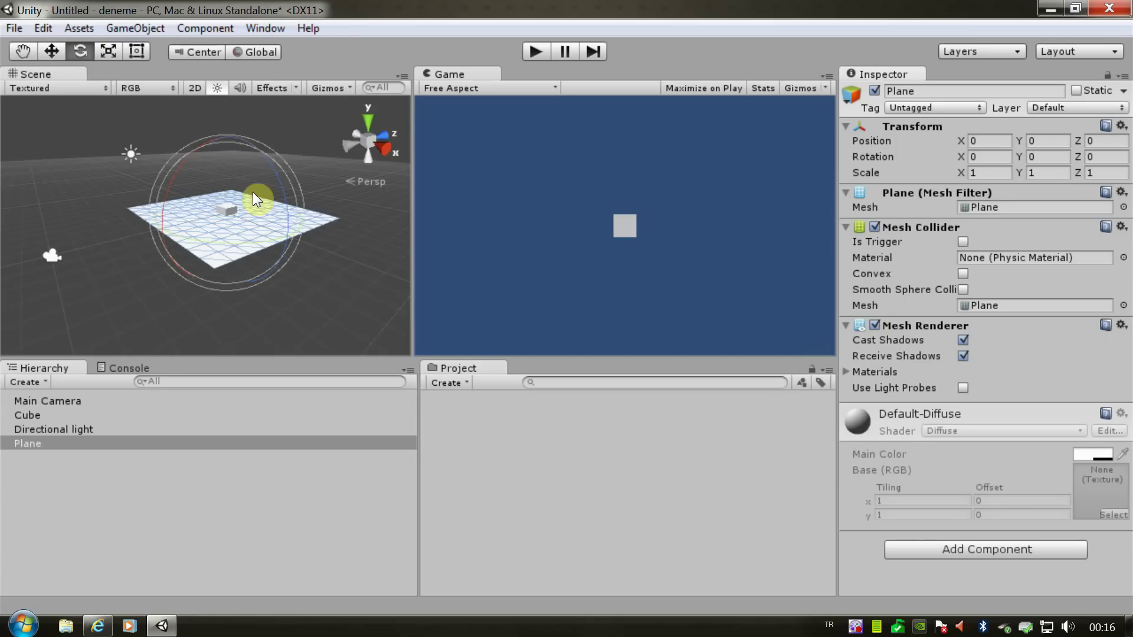
{"action": "left_click", "coordinate": [53, 50]}
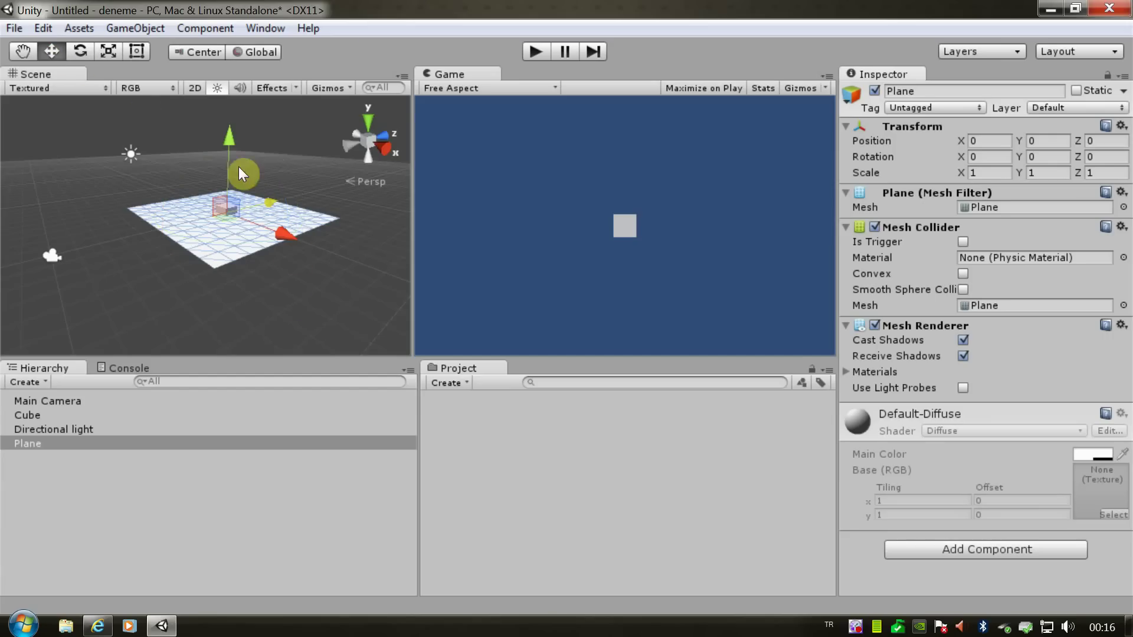
{"action": "left_click", "coordinate": [79, 49]}
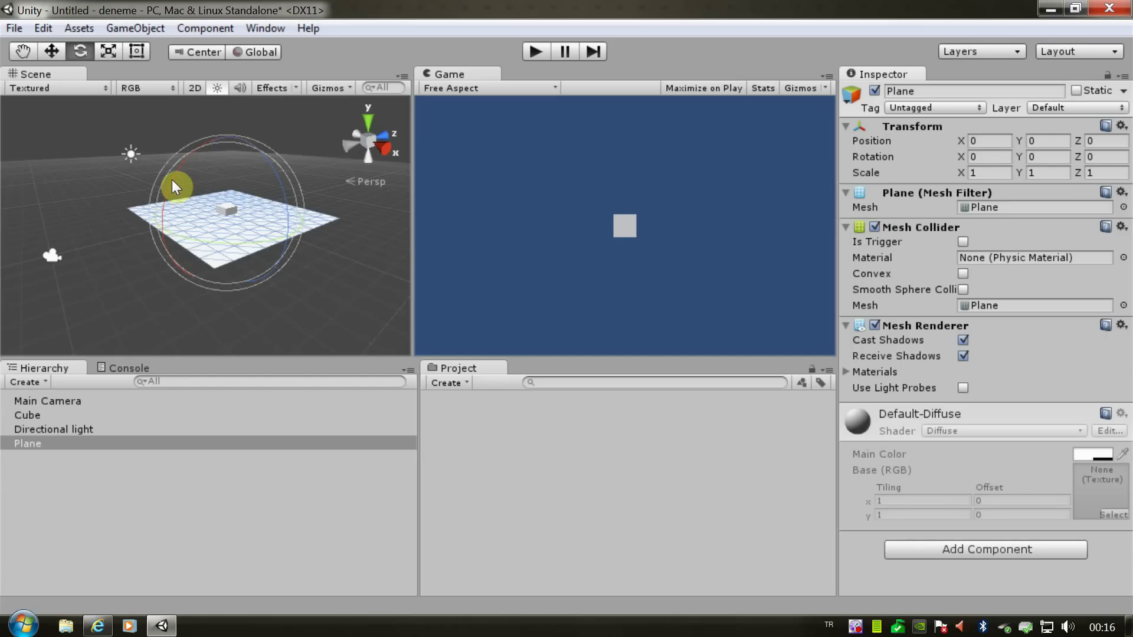
{"action": "mouse_move", "coordinate": [181, 161]}
{"action": "left_mouse_down"}
{"action": "mouse_move", "coordinate": [157, 247]}
{"action": "mouse_move", "coordinate": [235, 318]}
{"action": "mouse_move", "coordinate": [139, 274]}
{"action": "mouse_move", "coordinate": [146, 317]}
{"action": "mouse_move", "coordinate": [183, 346]}
{"action": "mouse_move", "coordinate": [96, 309]}
{"action": "mouse_move", "coordinate": [112, 298]}
{"action": "left_mouse_up"}
{"action": "key", "text": "ctrl+z"}
{"action": "mouse_move", "coordinate": [272, 166]}
{"action": "left_mouse_down"}
{"action": "mouse_move", "coordinate": [260, 259]}
{"action": "mouse_move", "coordinate": [267, 198]}
{"action": "mouse_move", "coordinate": [224, 136]}
{"action": "mouse_move", "coordinate": [265, 245]}
{"action": "mouse_move", "coordinate": [248, 144]}
{"action": "mouse_move", "coordinate": [268, 207]}
{"action": "left_mouse_up"}
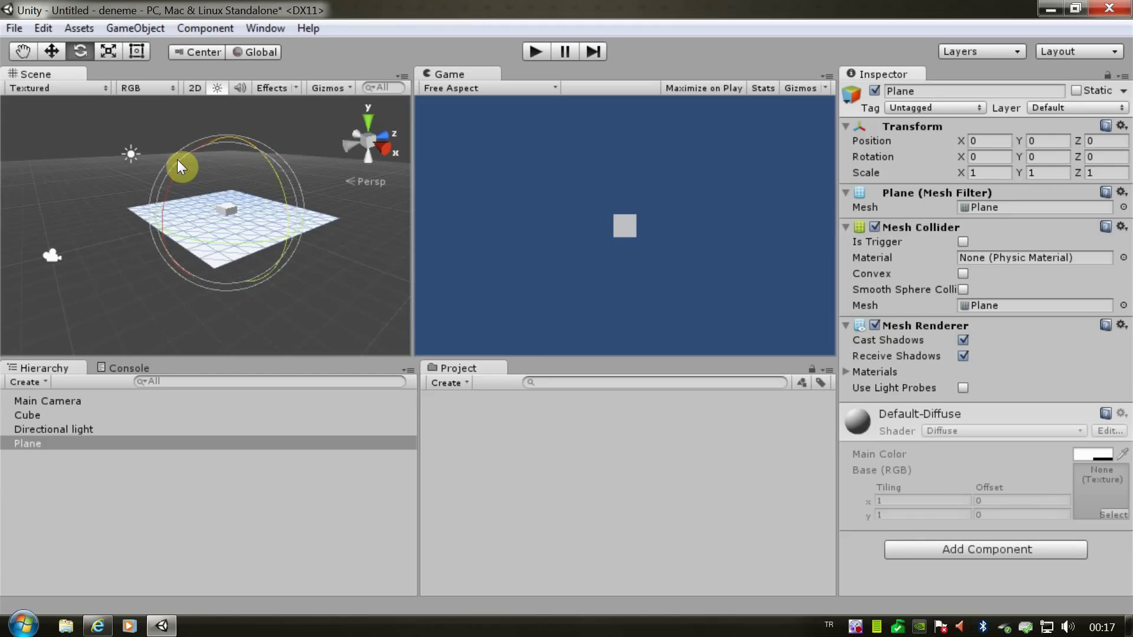
{"action": "mouse_move", "coordinate": [179, 163]}
{"action": "left_mouse_down"}
{"action": "mouse_move", "coordinate": [162, 215]}
{"action": "mouse_move", "coordinate": [189, 302]}
{"action": "mouse_move", "coordinate": [157, 407]}
{"action": "mouse_move", "coordinate": [202, 463]}
{"action": "mouse_move", "coordinate": [134, 400]}
{"action": "mouse_move", "coordinate": [260, 407]}
{"action": "mouse_move", "coordinate": [175, 324]}
{"action": "mouse_move", "coordinate": [171, 283]}
{"action": "mouse_move", "coordinate": [204, 298]}
{"action": "mouse_move", "coordinate": [152, 291]}
{"action": "mouse_move", "coordinate": [119, 261]}
{"action": "mouse_move", "coordinate": [207, 142]}
{"action": "left_mouse_up"}
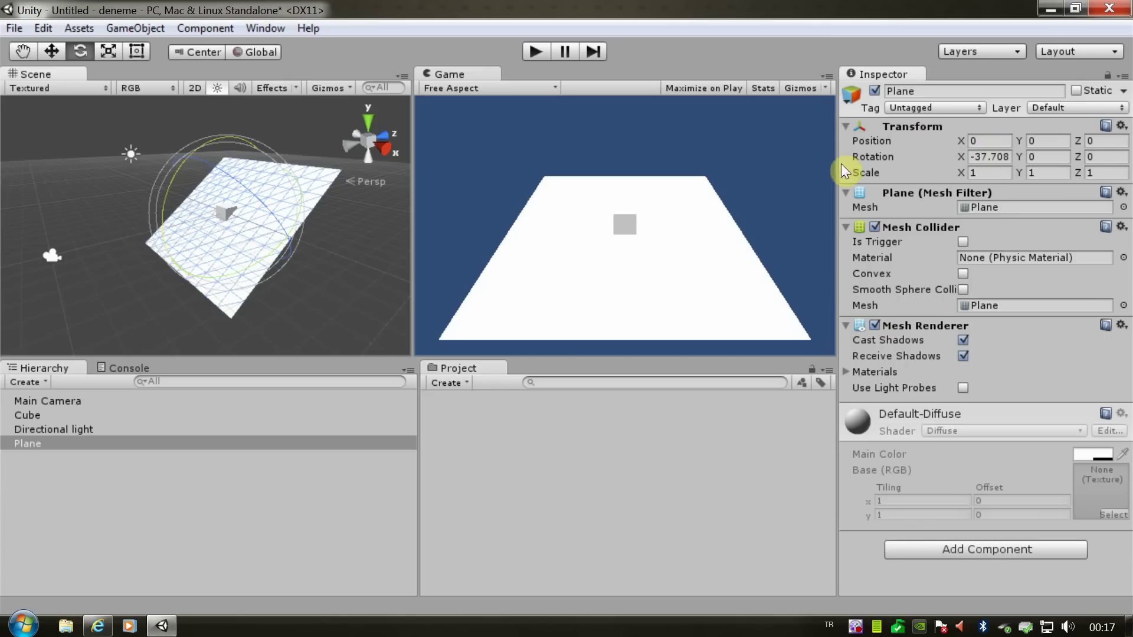
{"action": "double_click", "coordinate": [988, 157]}
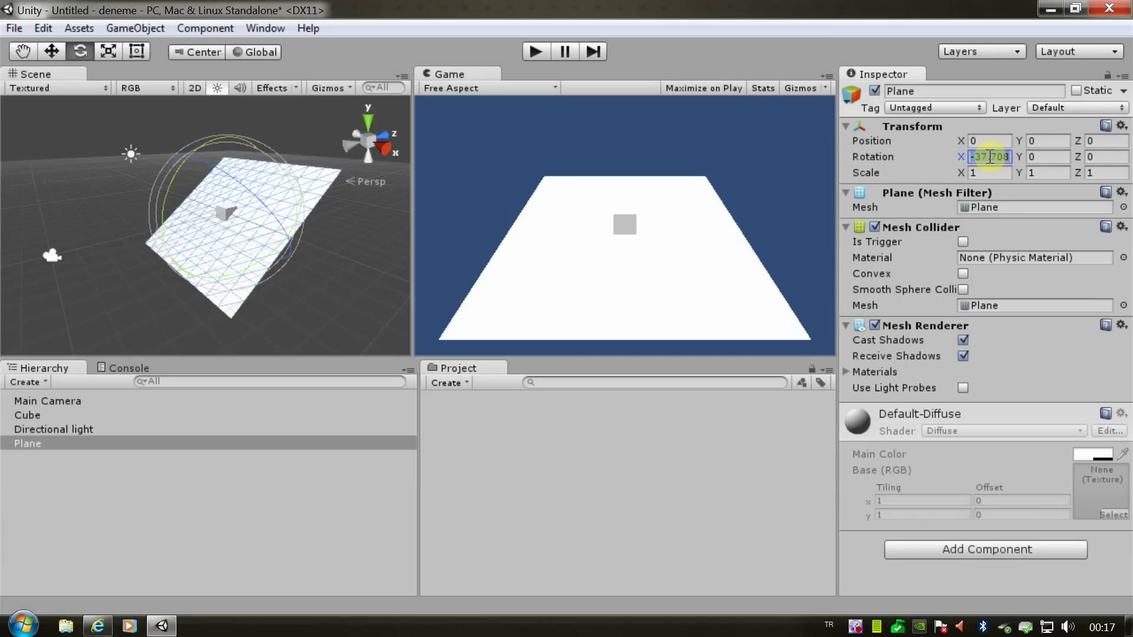
{"action": "type", "text": "-90"}
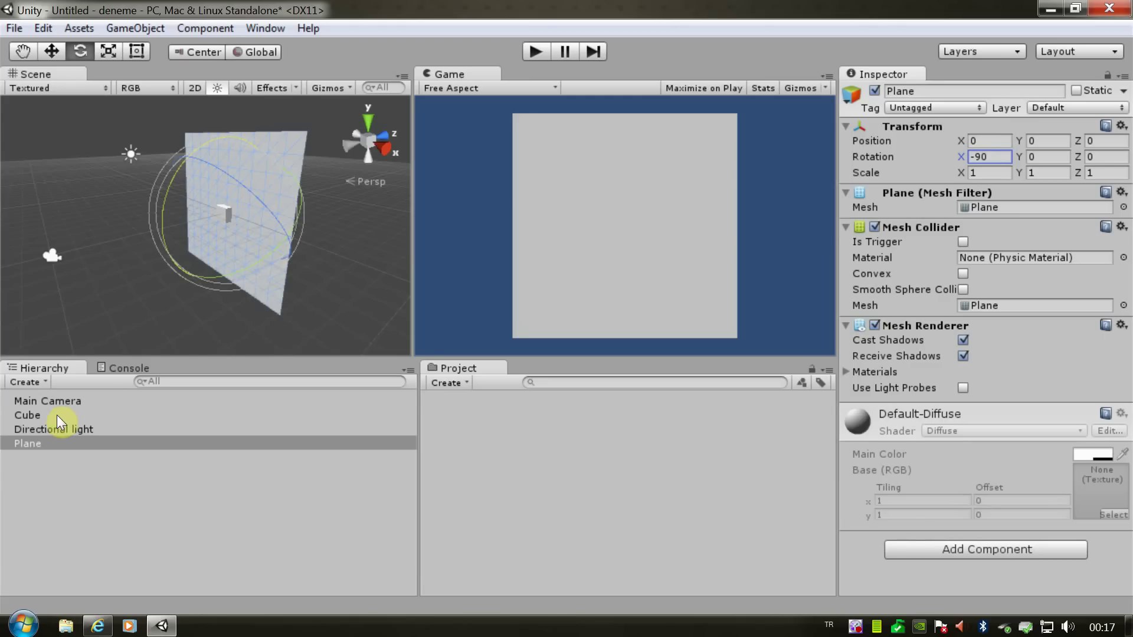
Select the Cube, stretch it along X with the Scale tool, then restore it
{"action": "left_click", "coordinate": [39, 416]}
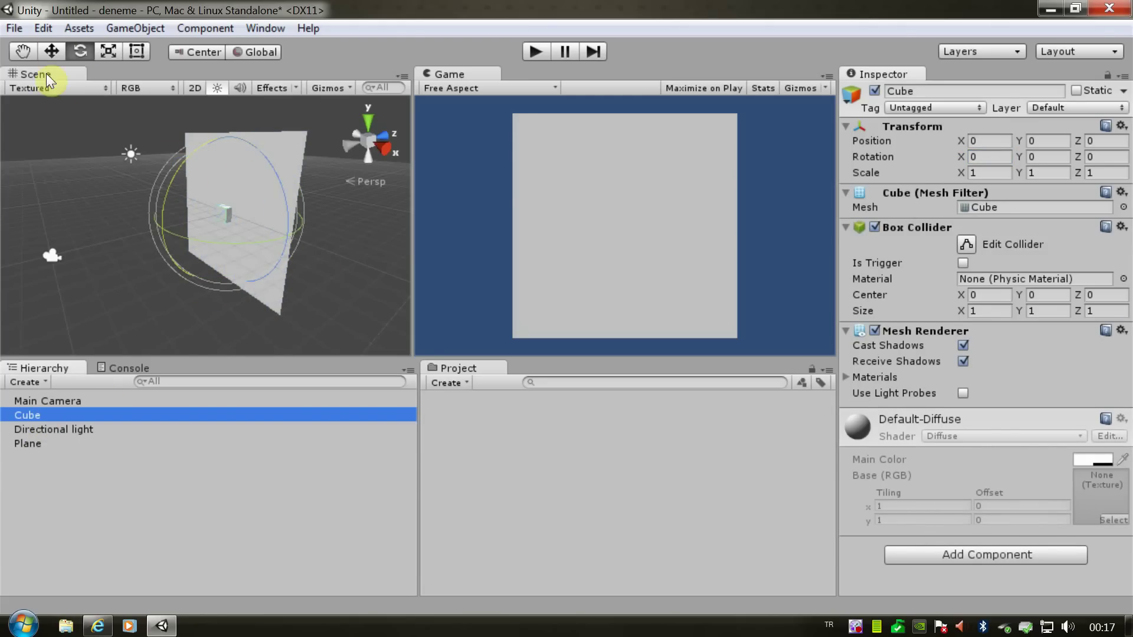
{"action": "left_click", "coordinate": [82, 51]}
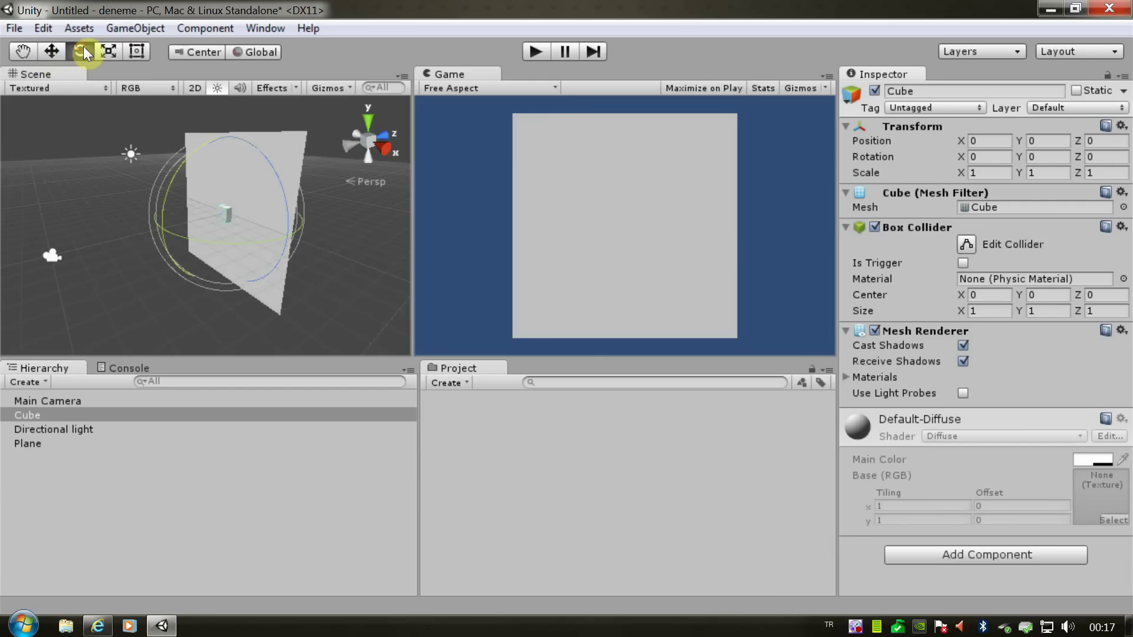
{"action": "left_click", "coordinate": [110, 51]}
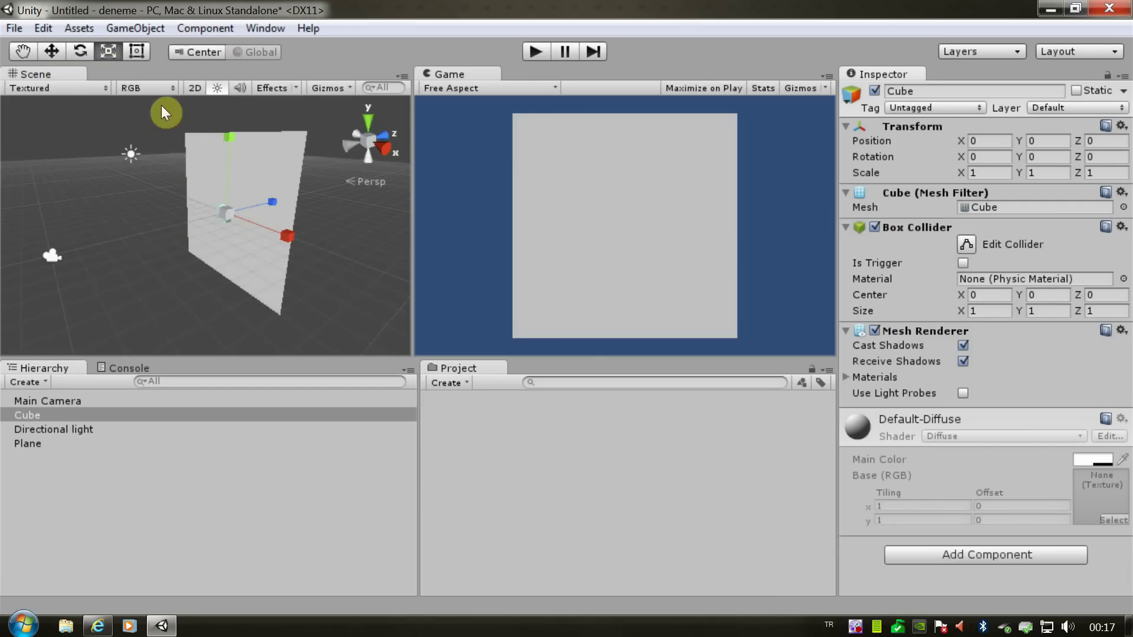
{"action": "left_click_drag", "start_coordinate": [282, 241], "coordinate": [289, 239]}
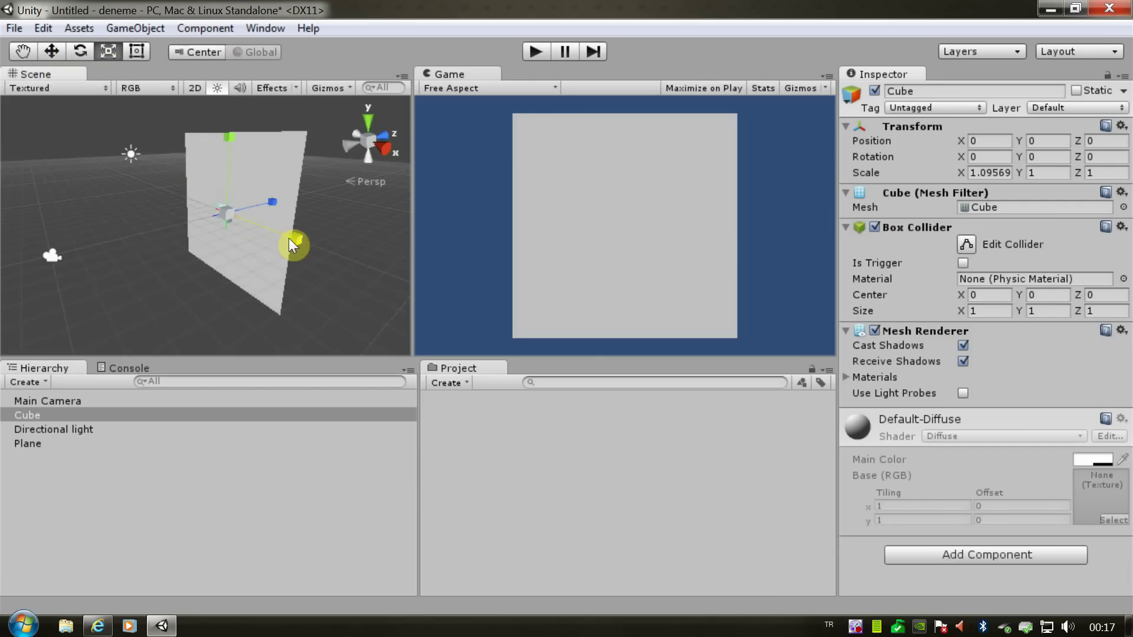
Slide the Cube along X and spin it around Z, returning both to default, ending in Move mode
{"action": "left_click", "coordinate": [135, 51]}
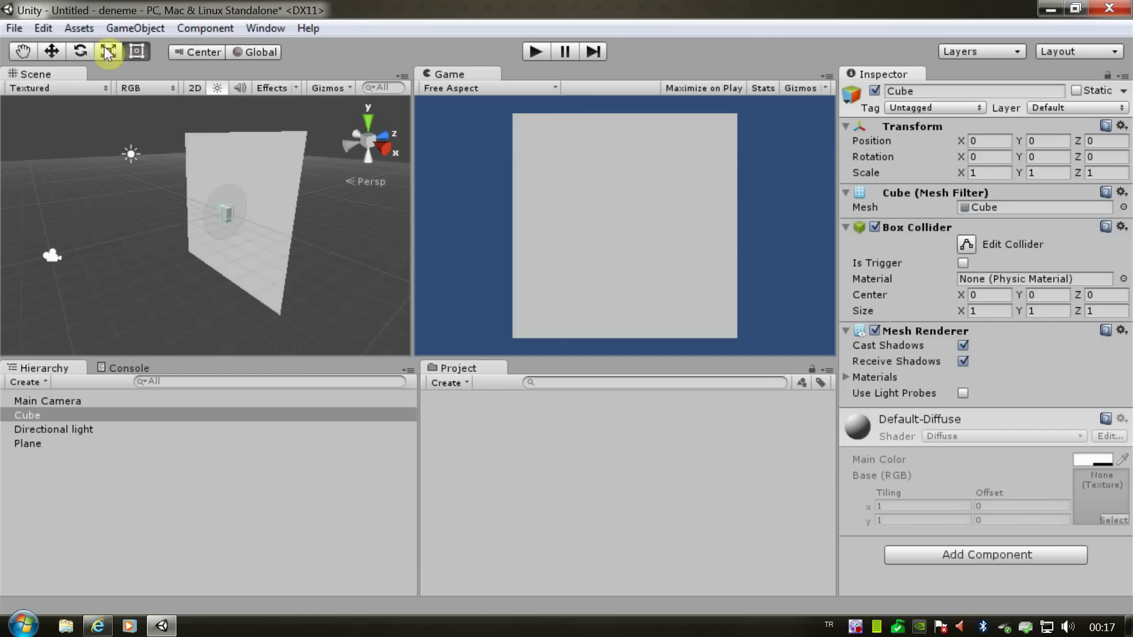
{"action": "left_click", "coordinate": [50, 51]}
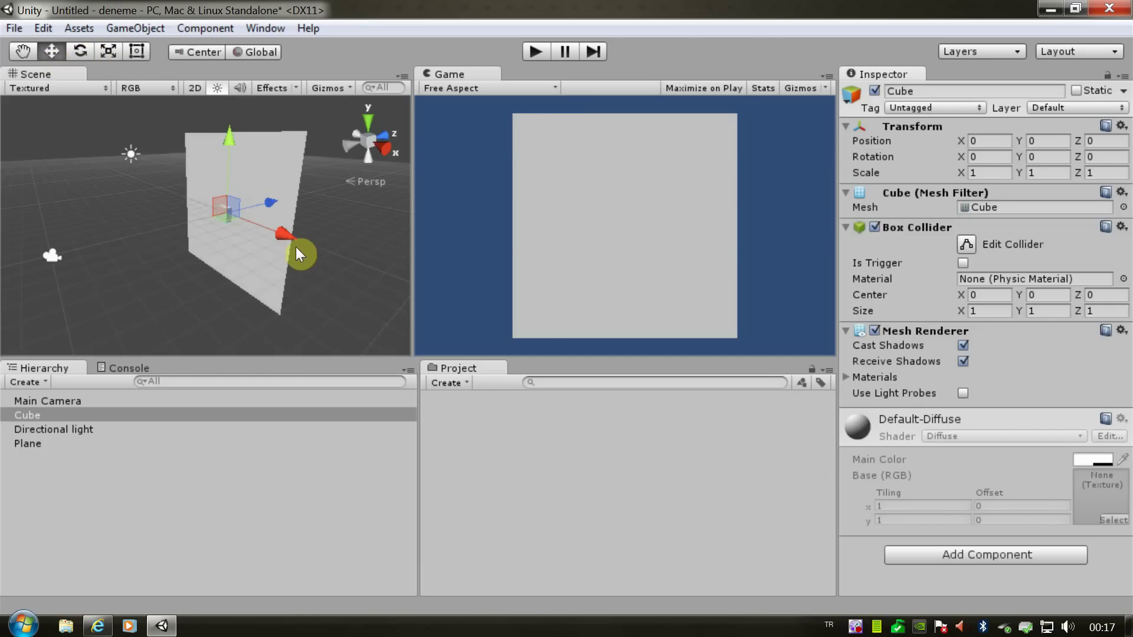
{"action": "left_click_drag", "start_coordinate": [282, 236], "coordinate": [283, 236]}
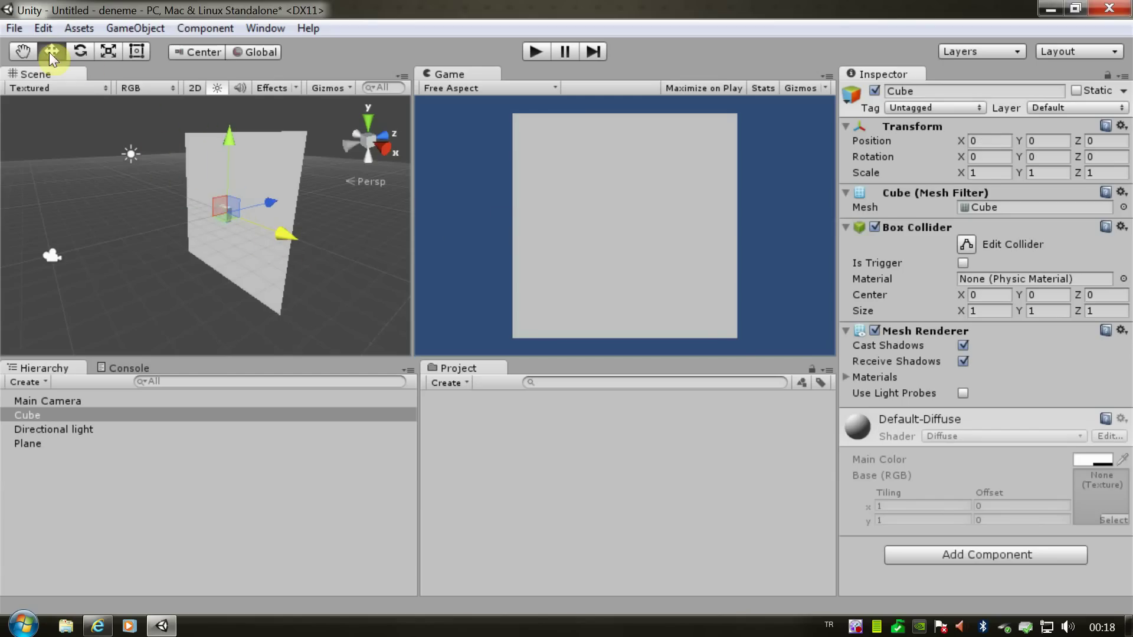
{"action": "left_click", "coordinate": [80, 50]}
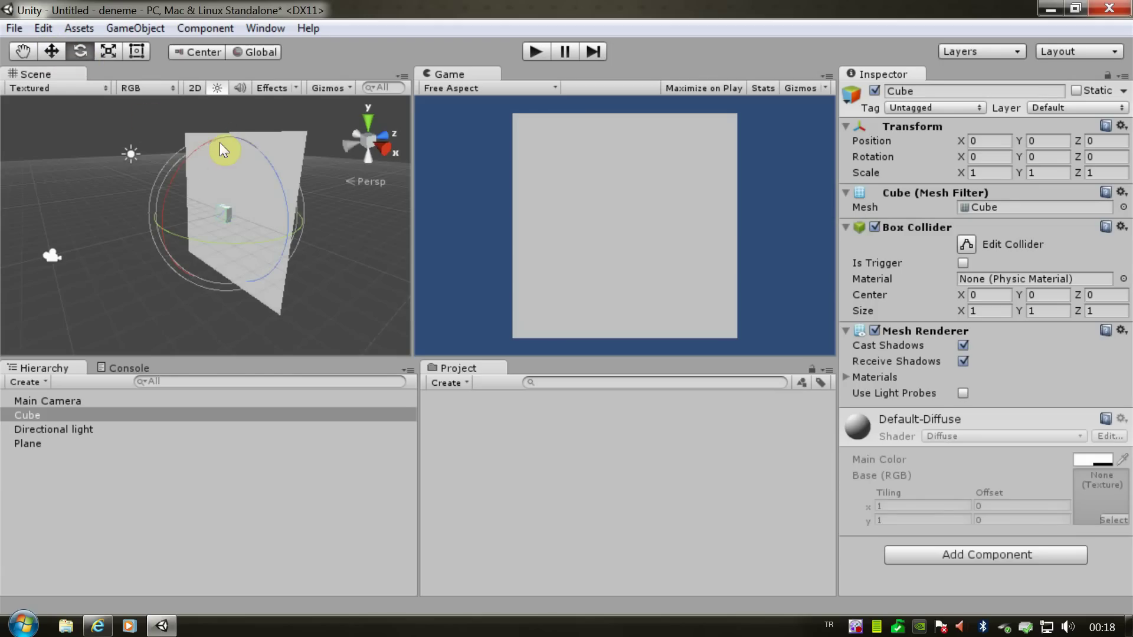
{"action": "left_click_drag", "start_coordinate": [251, 153], "coordinate": [247, 175]}
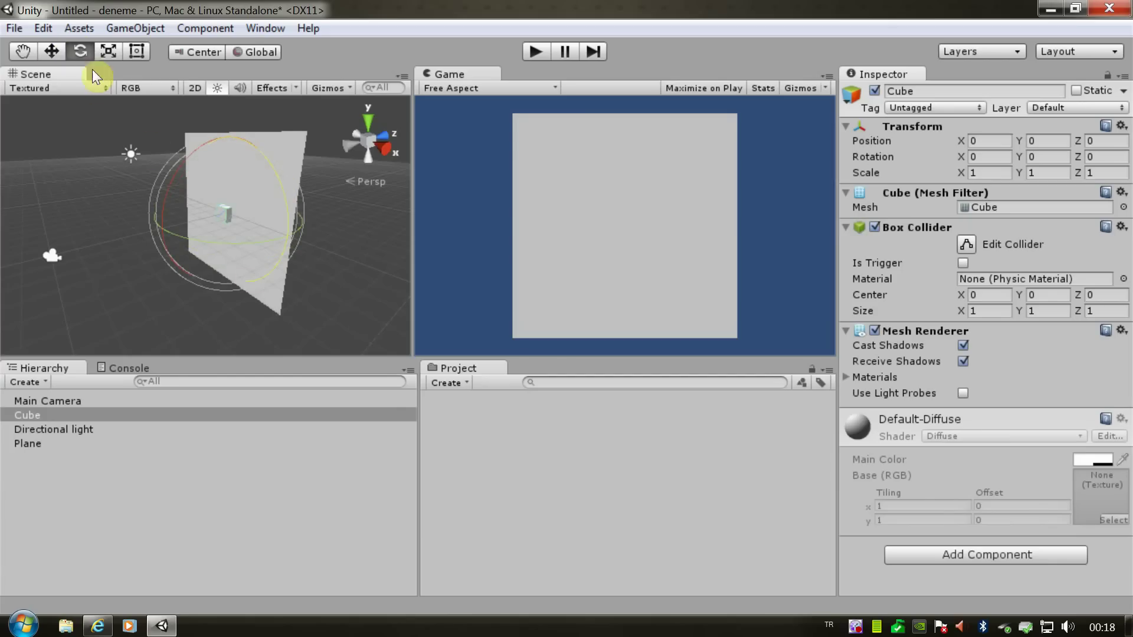
{"action": "left_click", "coordinate": [52, 52]}
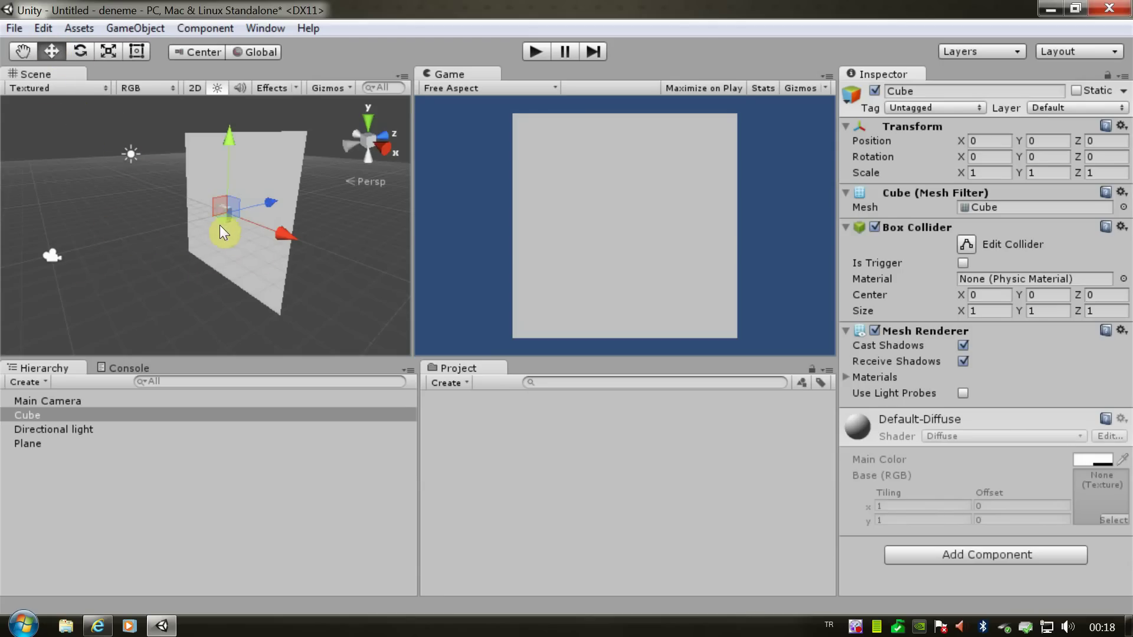
Frame the Cube and orbit the Scene view to look down on it
{"action": "left_click", "coordinate": [37, 416]}
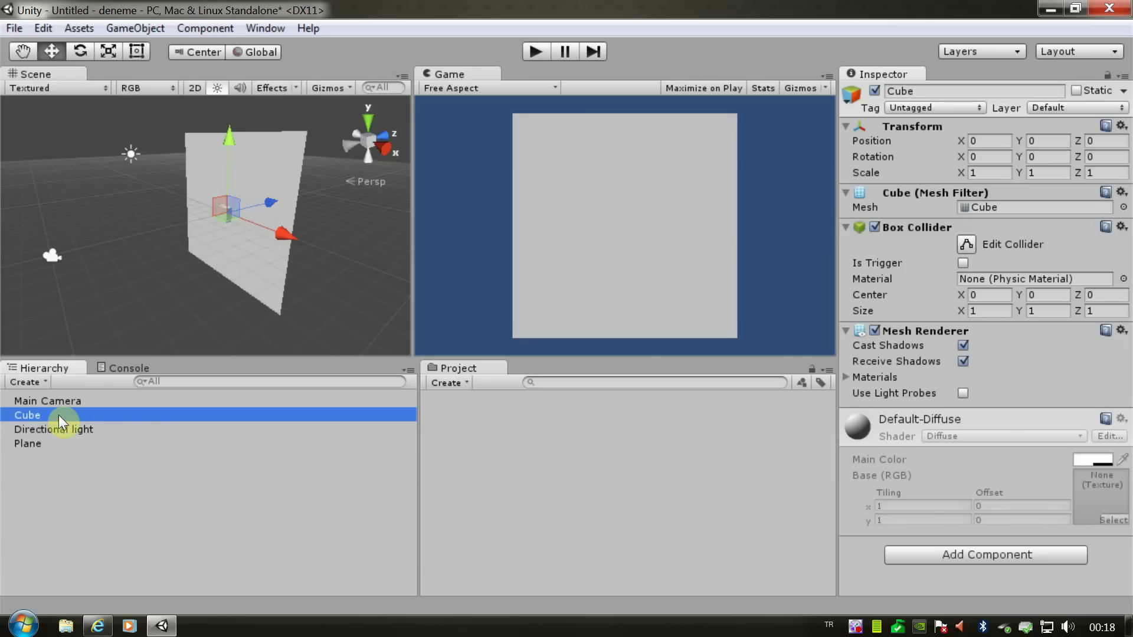
{"action": "double_click", "coordinate": [79, 414]}
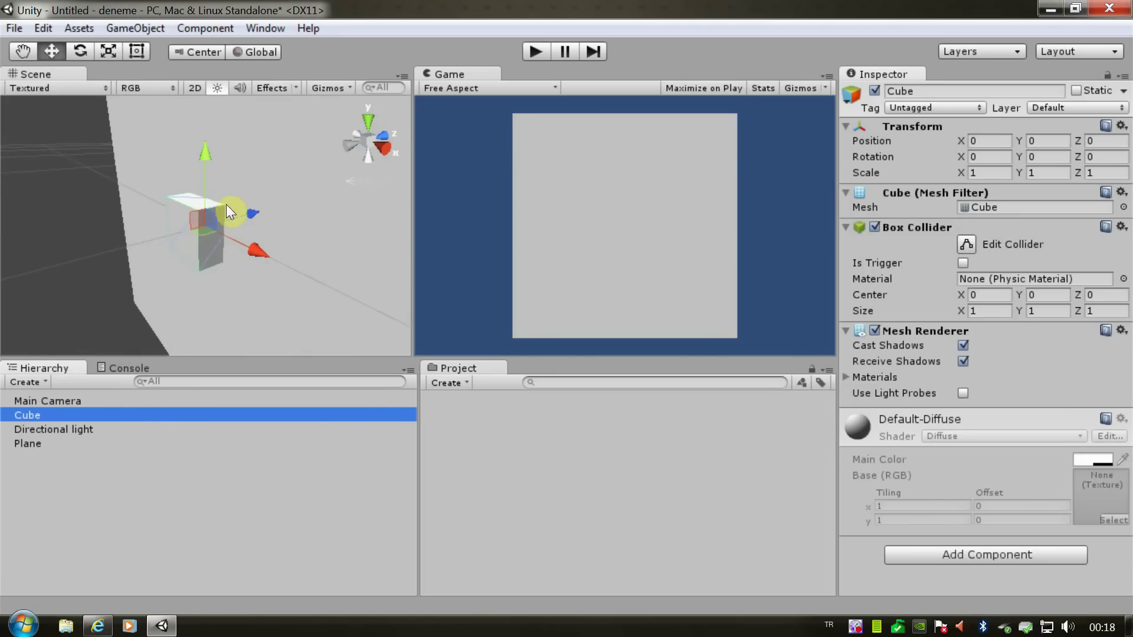
{"action": "scroll", "coordinate": [234, 207], "scroll_direction": "down", "scroll_amount": 2}
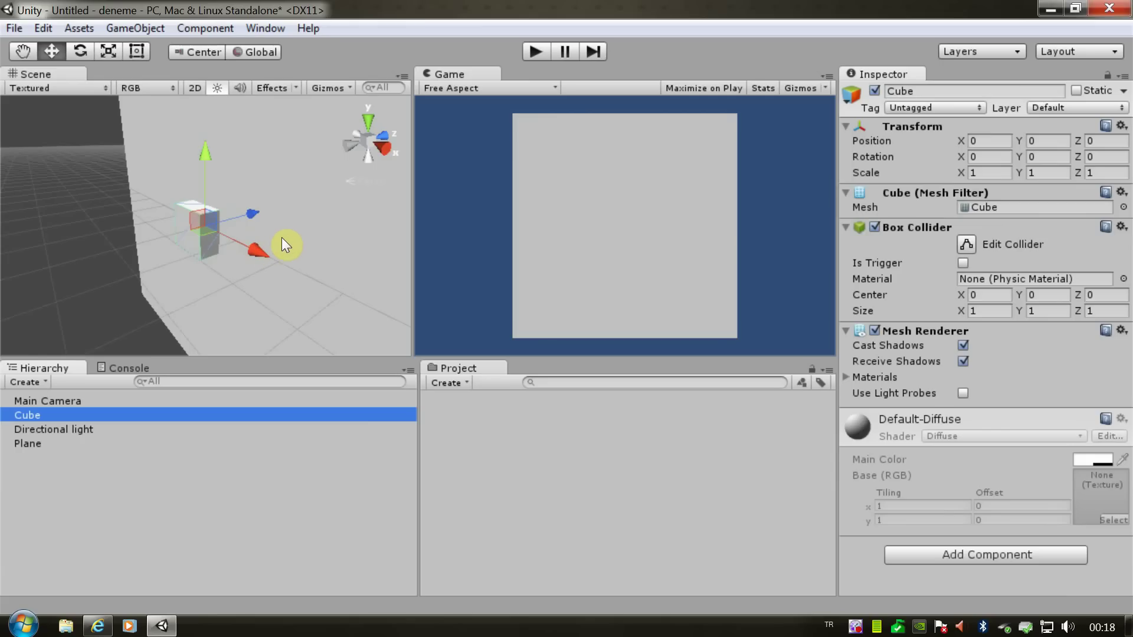
{"action": "mouse_move", "coordinate": [324, 263]}
{"action": "left_mouse_down", "text": "alt"}
{"action": "mouse_move", "coordinate": [156, 280]}
{"action": "mouse_move", "coordinate": [267, 280]}
{"action": "left_mouse_up", "text": "alt"}
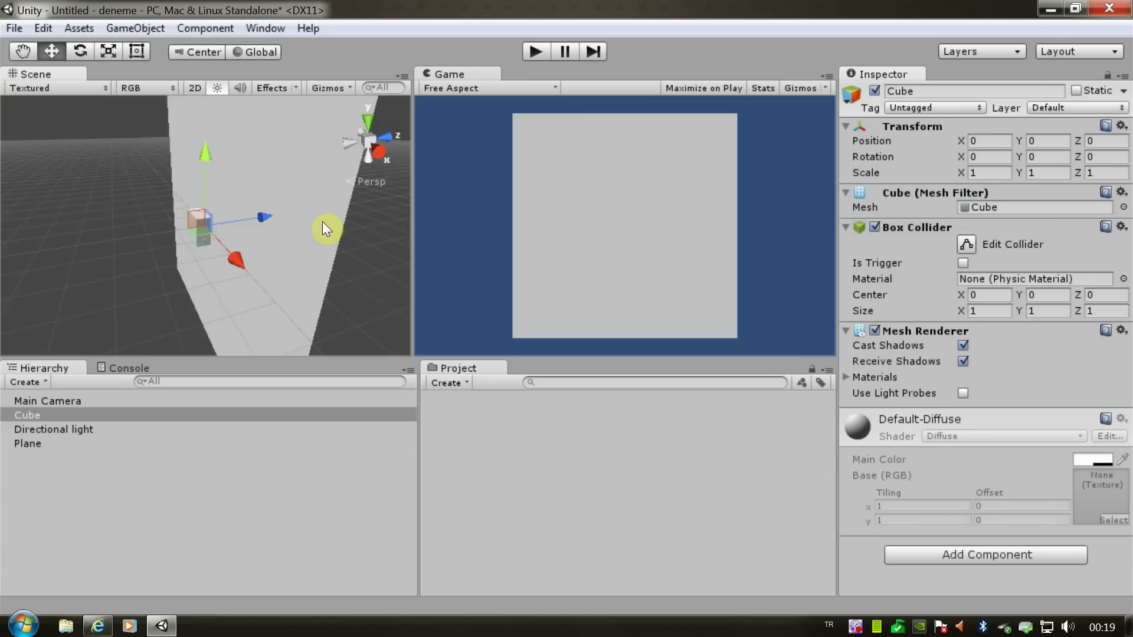
{"action": "left_click_drag", "start_coordinate": [342, 253], "coordinate": [347, 261], "text": "alt"}
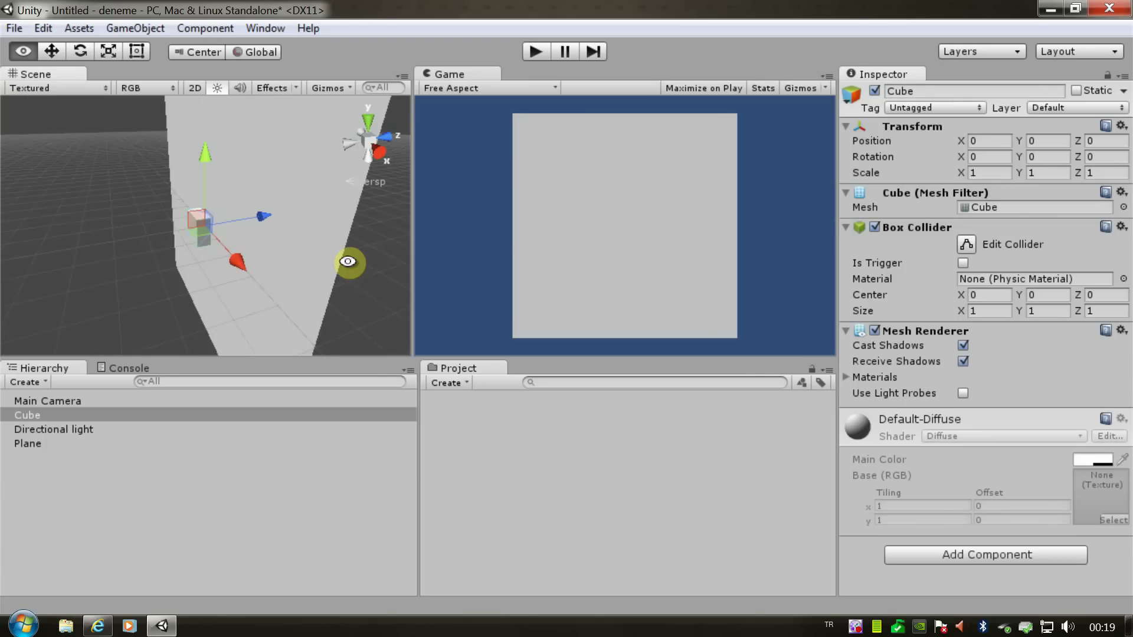
{"action": "left_click", "coordinate": [348, 272]}
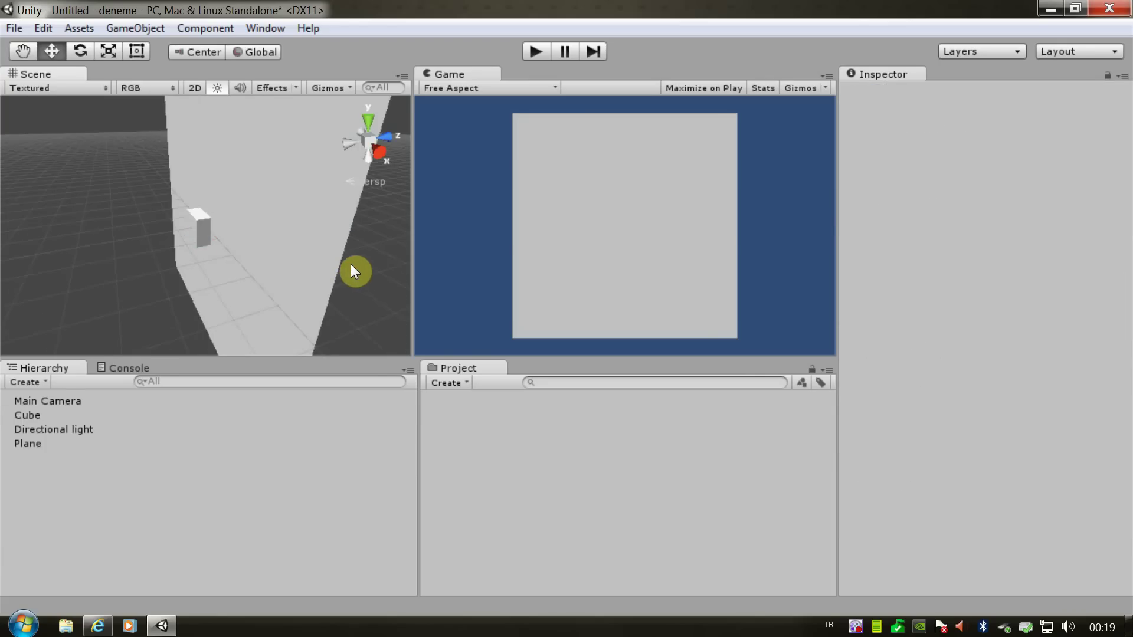
{"action": "mouse_move", "coordinate": [366, 271]}
{"action": "left_mouse_down", "text": "alt"}
{"action": "mouse_move", "coordinate": [107, 271]}
{"action": "mouse_move", "coordinate": [349, 255]}
{"action": "left_mouse_up", "text": "alt"}
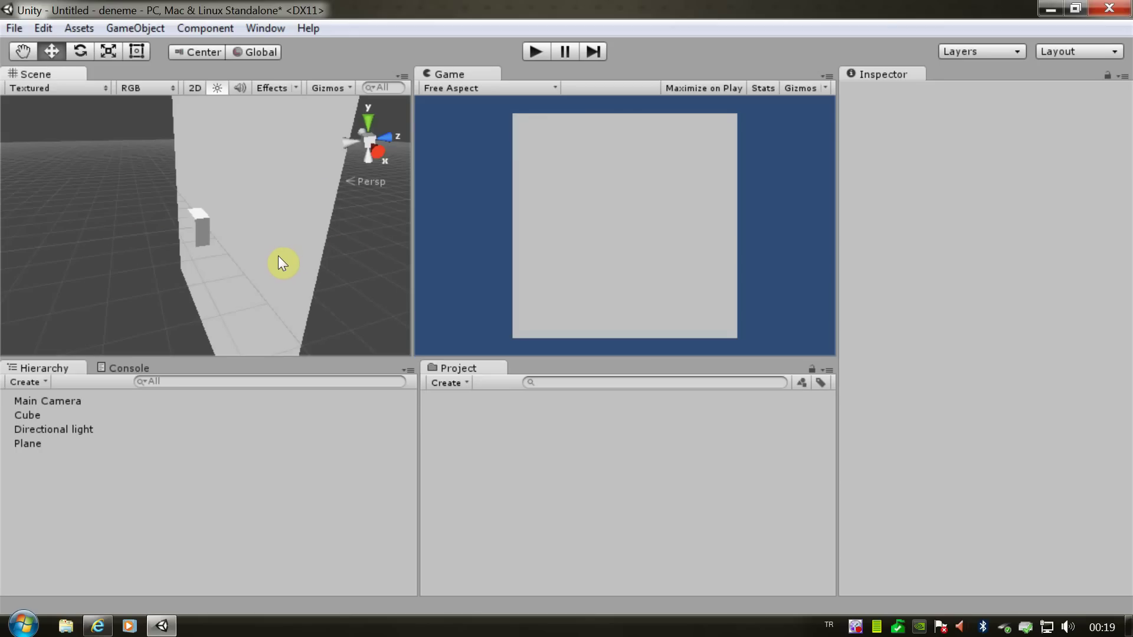
Orbit to the plane wall, select the Plane and edit its Rotation X field
{"action": "left_click_drag", "start_coordinate": [280, 257], "coordinate": [68, 278], "text": "alt"}
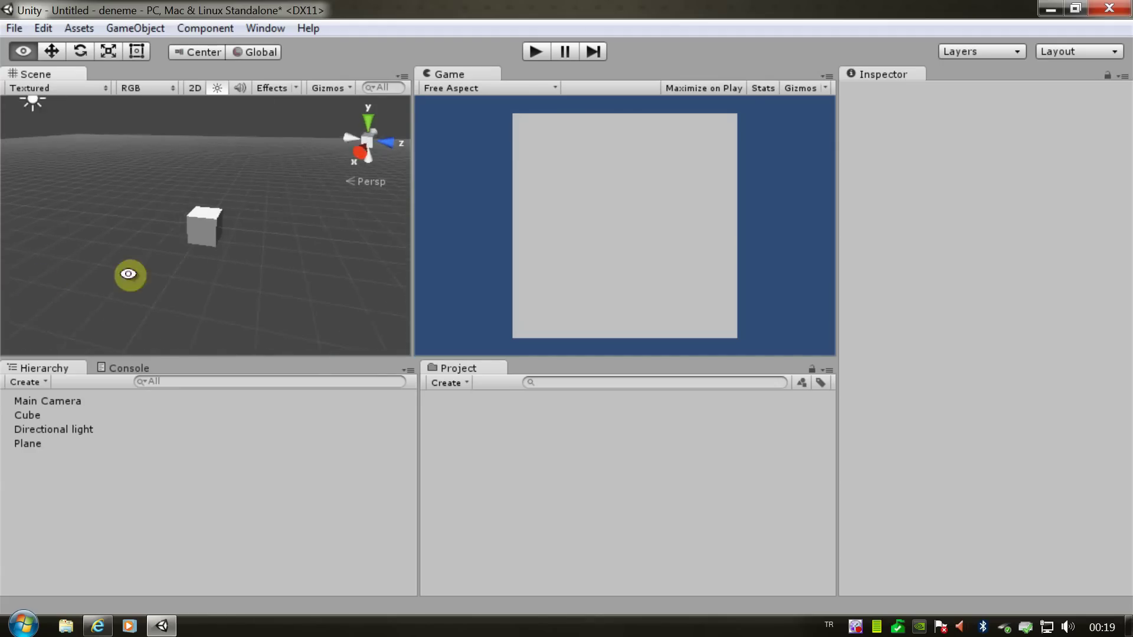
{"action": "mouse_move", "coordinate": [130, 273]}
{"action": "left_mouse_down", "text": "alt"}
{"action": "mouse_move", "coordinate": [297, 263]}
{"action": "mouse_move", "coordinate": [83, 271]}
{"action": "mouse_move", "coordinate": [260, 257]}
{"action": "mouse_move", "coordinate": [247, 224]}
{"action": "left_mouse_up", "text": "alt"}
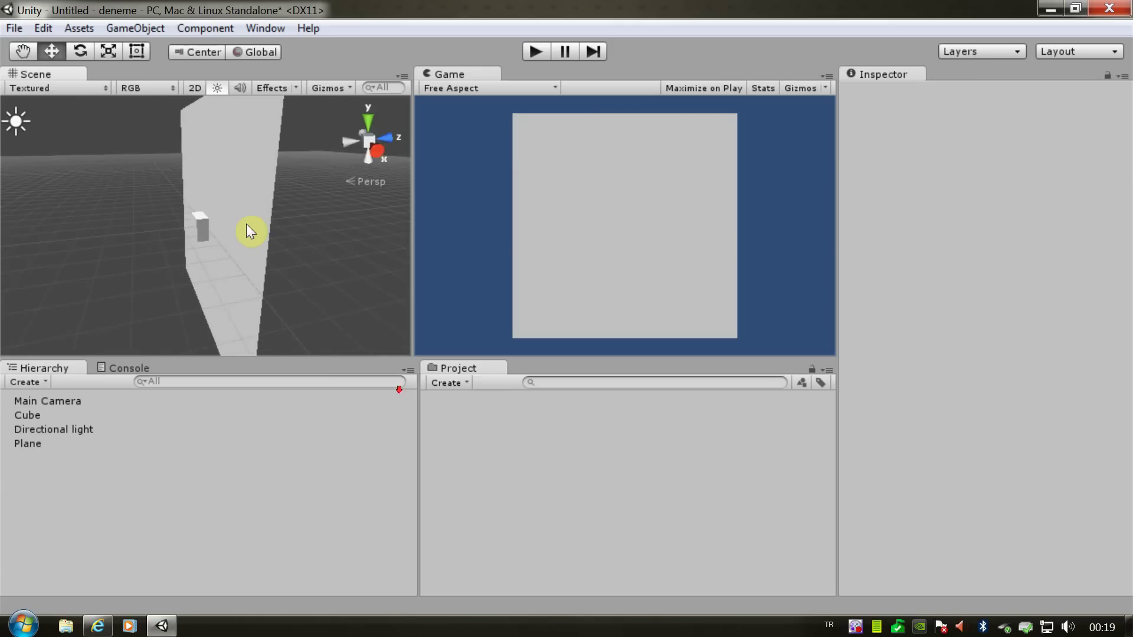
{"action": "left_click", "coordinate": [254, 173]}
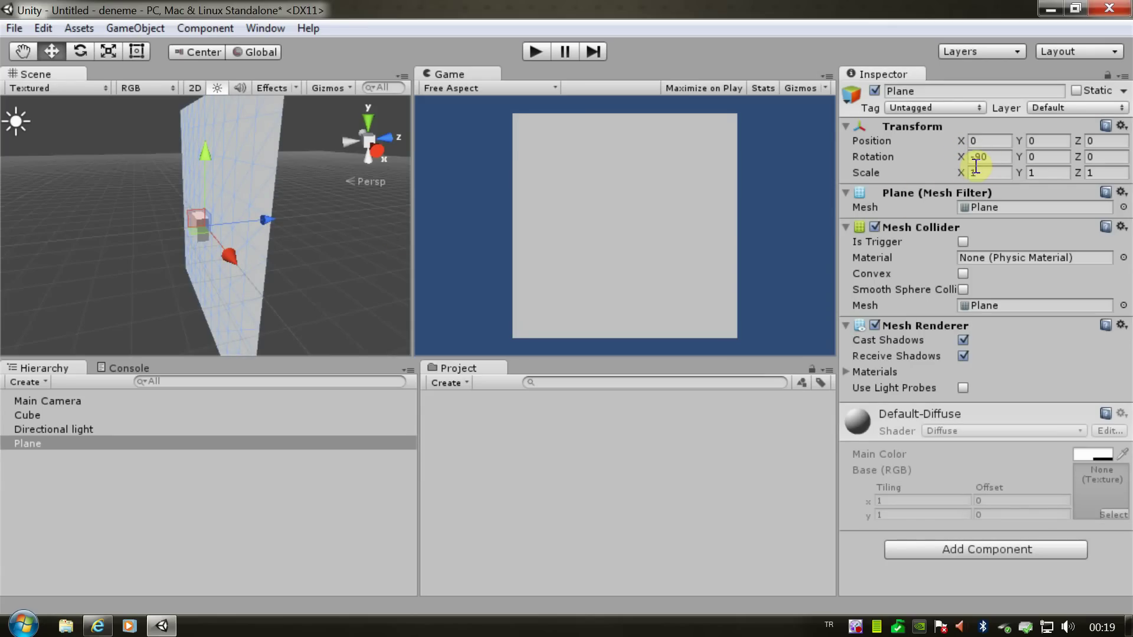
{"action": "left_click", "coordinate": [992, 157]}
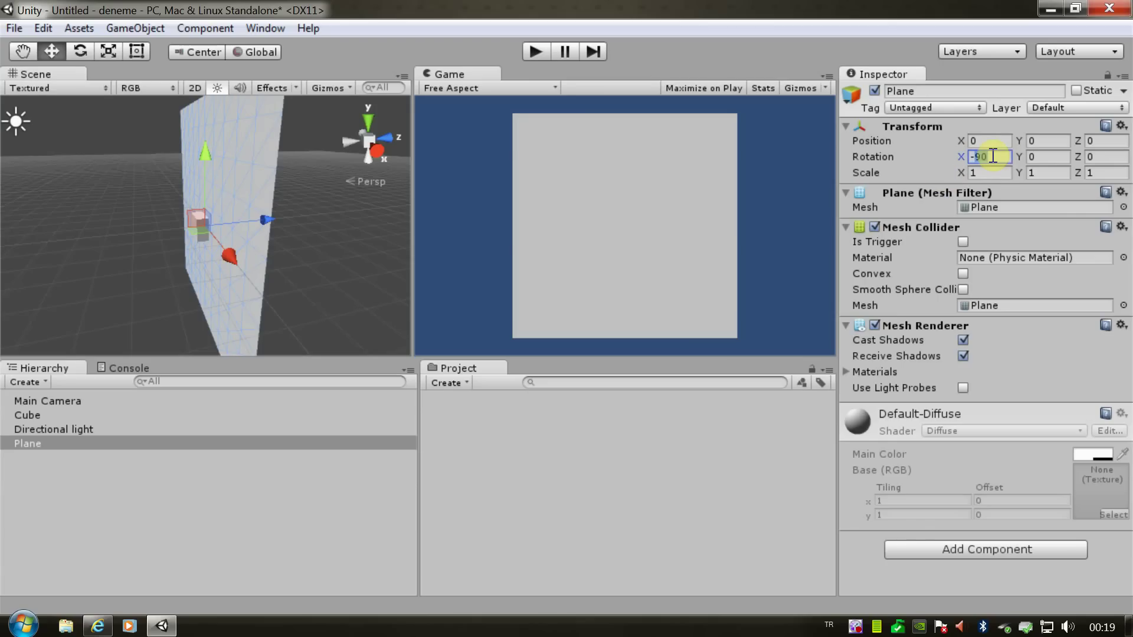
Change the Plane's X rotation to 90 and orbit to see it standing as a wall
{"action": "key", "text": "BackSpace"}
{"action": "type", "text": "9"}
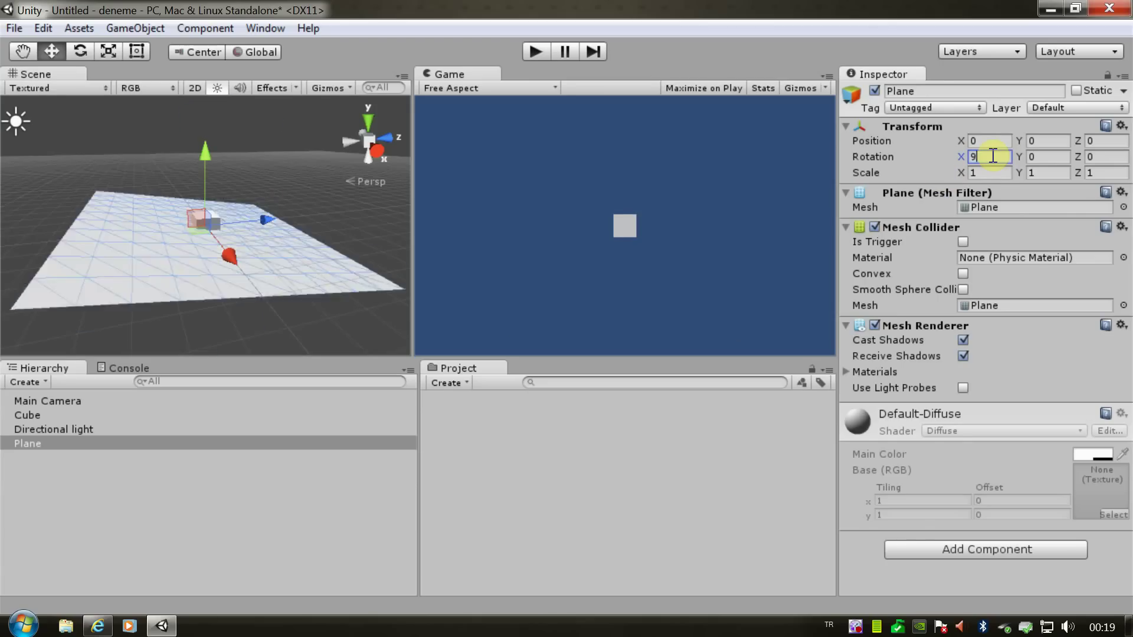
{"action": "type", "text": "0"}
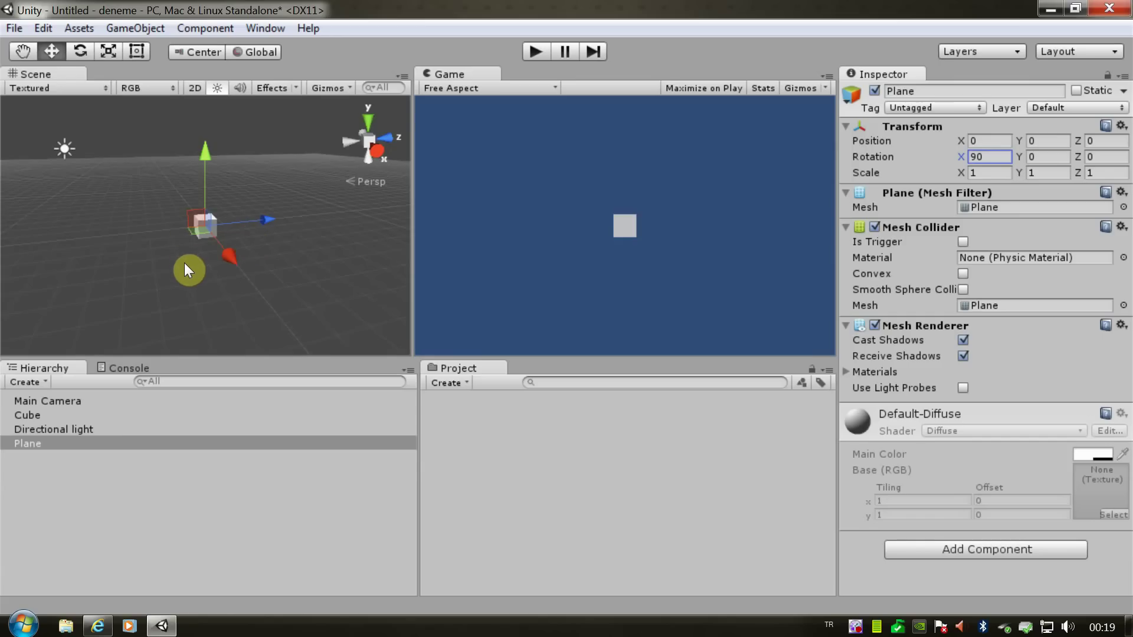
{"action": "mouse_move", "coordinate": [185, 264]}
{"action": "left_mouse_down", "text": "alt"}
{"action": "mouse_move", "coordinate": [203, 253]}
{"action": "mouse_move", "coordinate": [164, 266]}
{"action": "left_mouse_up", "text": "alt"}
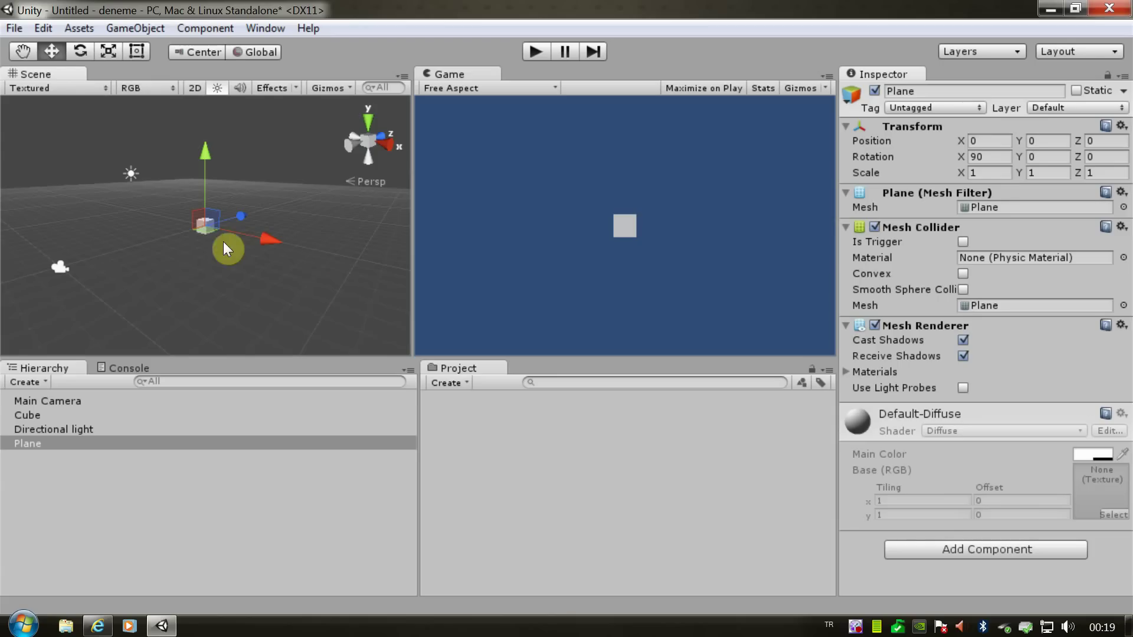
{"action": "mouse_move", "coordinate": [251, 269]}
{"action": "left_mouse_down", "text": "alt"}
{"action": "mouse_move", "coordinate": [367, 413]}
{"action": "mouse_move", "coordinate": [220, 174]}
{"action": "left_mouse_up", "text": "alt"}
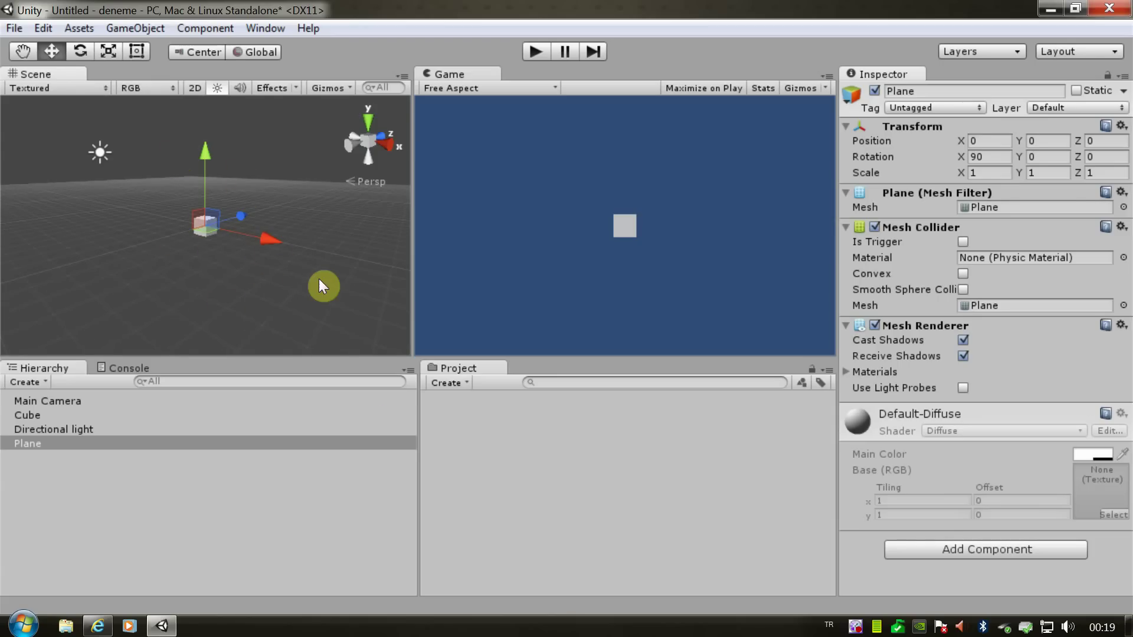
{"action": "mouse_move", "coordinate": [291, 296]}
{"action": "left_mouse_down", "text": "alt"}
{"action": "mouse_move", "coordinate": [90, 285]}
{"action": "mouse_move", "coordinate": [148, 223]}
{"action": "left_mouse_up", "text": "alt"}
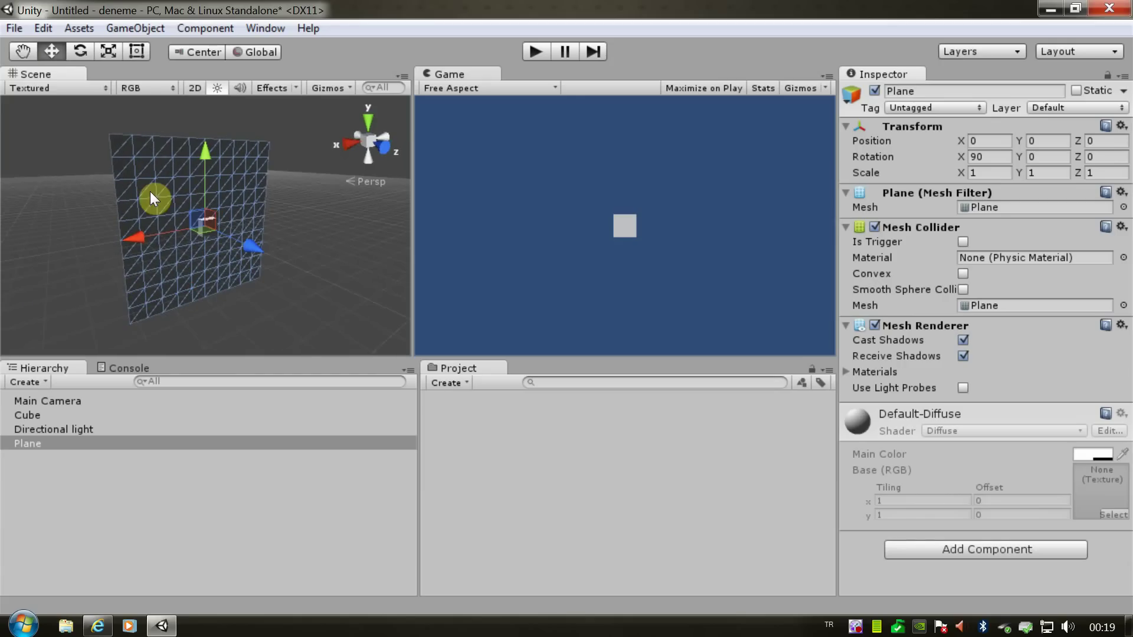
Orbit around the wall and cube, then reselect the Plane wall
{"action": "scroll", "coordinate": [201, 232], "scroll_direction": "up", "scroll_amount": 2}
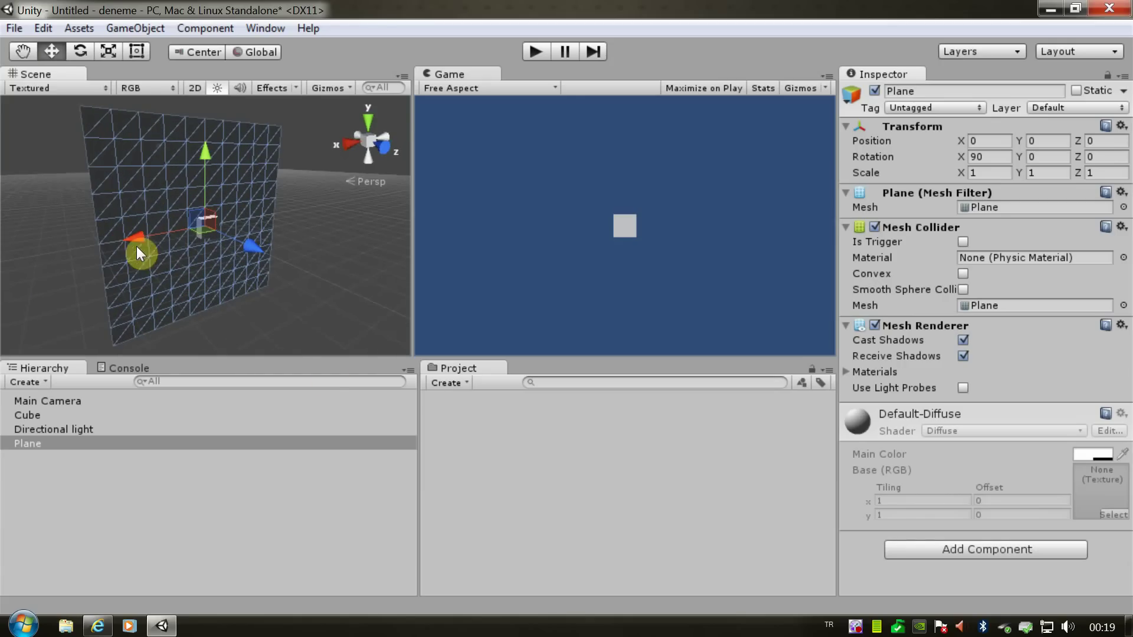
{"action": "left_click", "coordinate": [83, 275]}
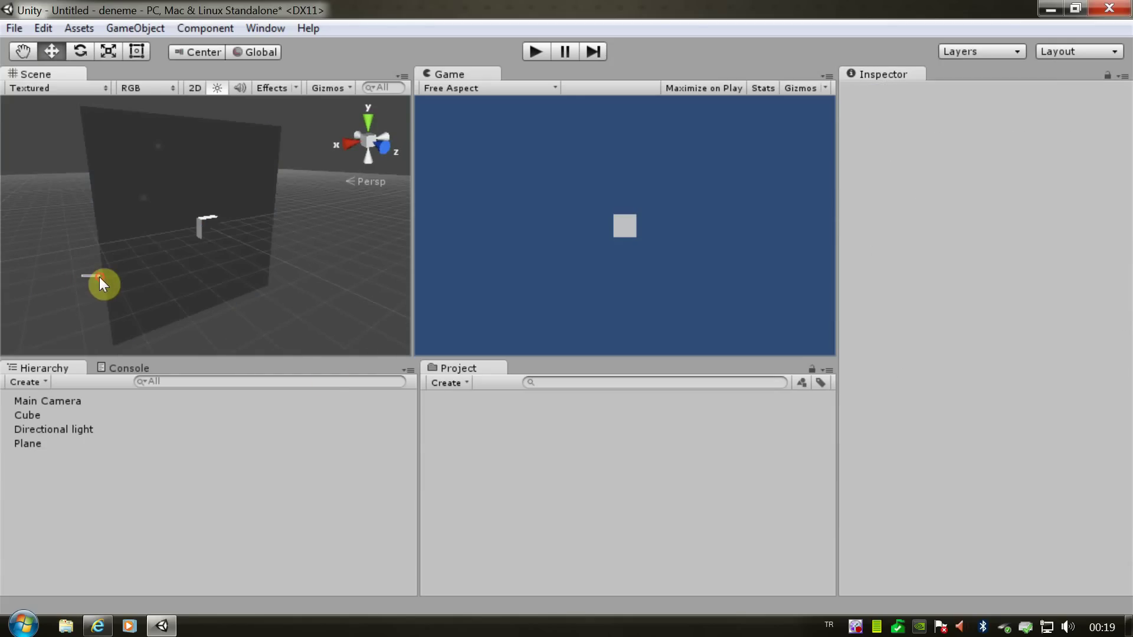
{"action": "left_click_drag", "start_coordinate": [99, 277], "coordinate": [71, 250], "text": "alt"}
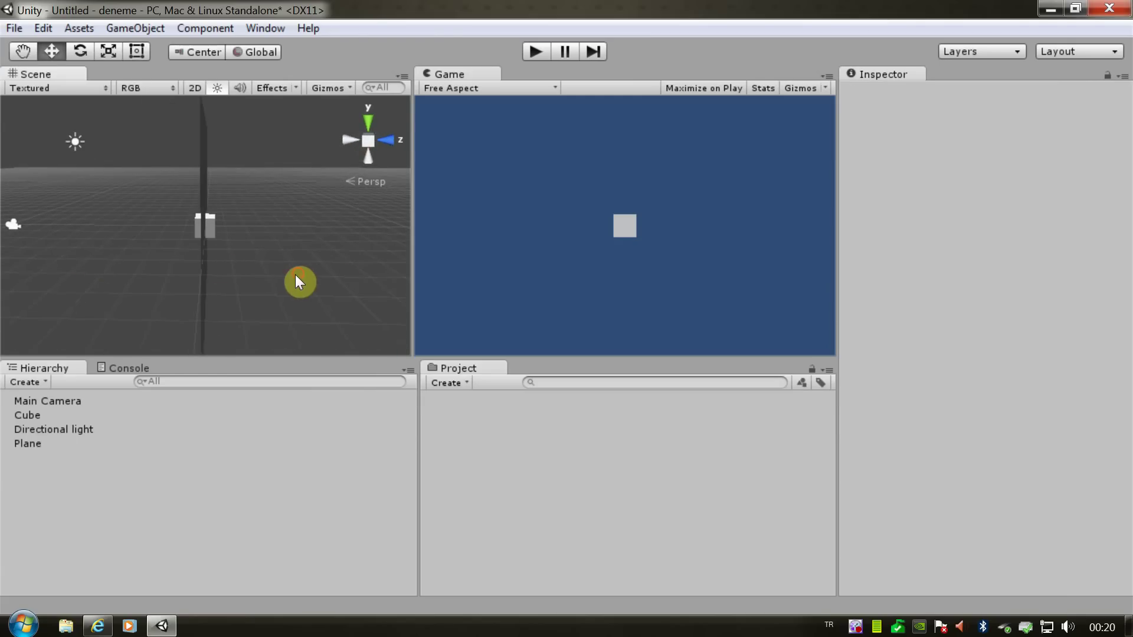
{"action": "left_click_drag", "start_coordinate": [295, 274], "coordinate": [155, 199], "text": "alt"}
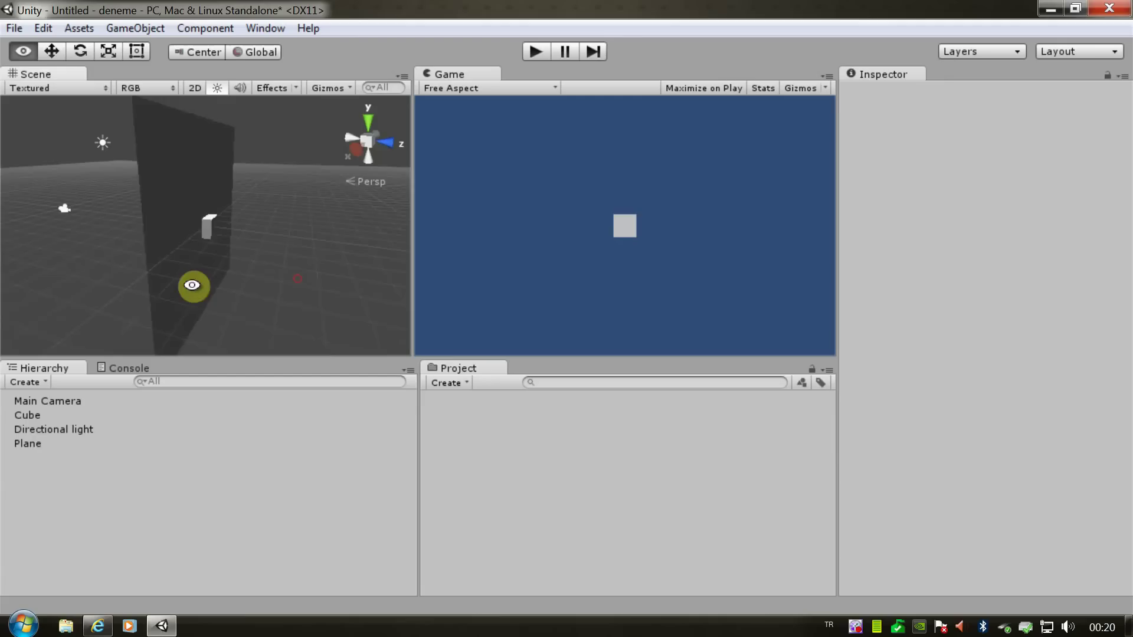
{"action": "left_click", "coordinate": [157, 200]}
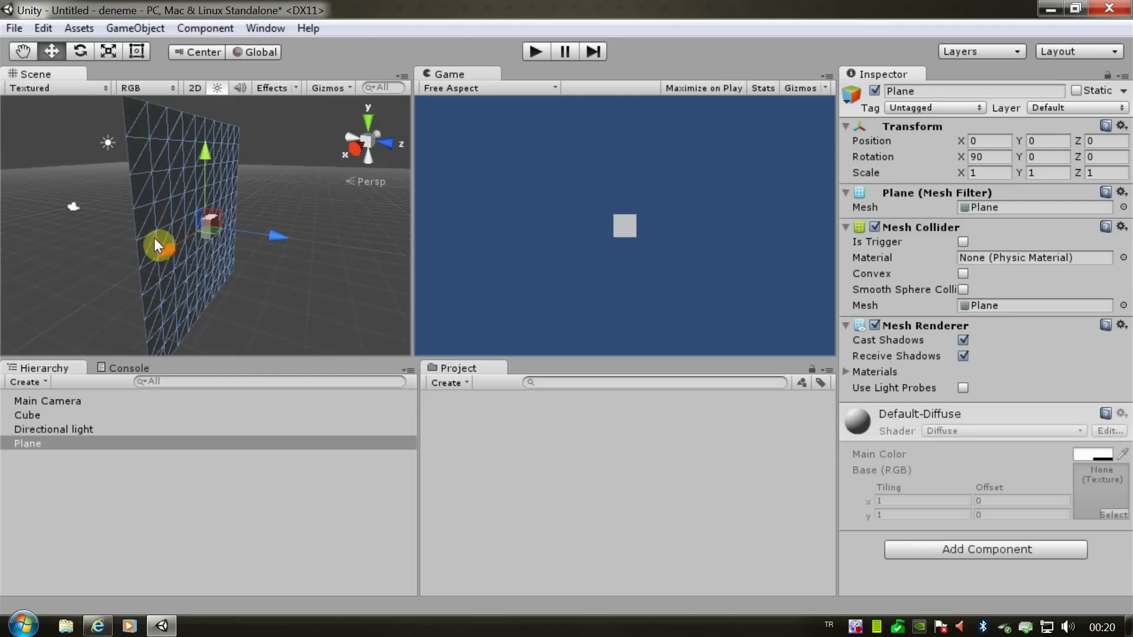
Set the Plane's X rotation to -90 and orbit to check it stands upright
{"action": "left_click", "coordinate": [994, 157]}
{"action": "type", "text": "-90"}
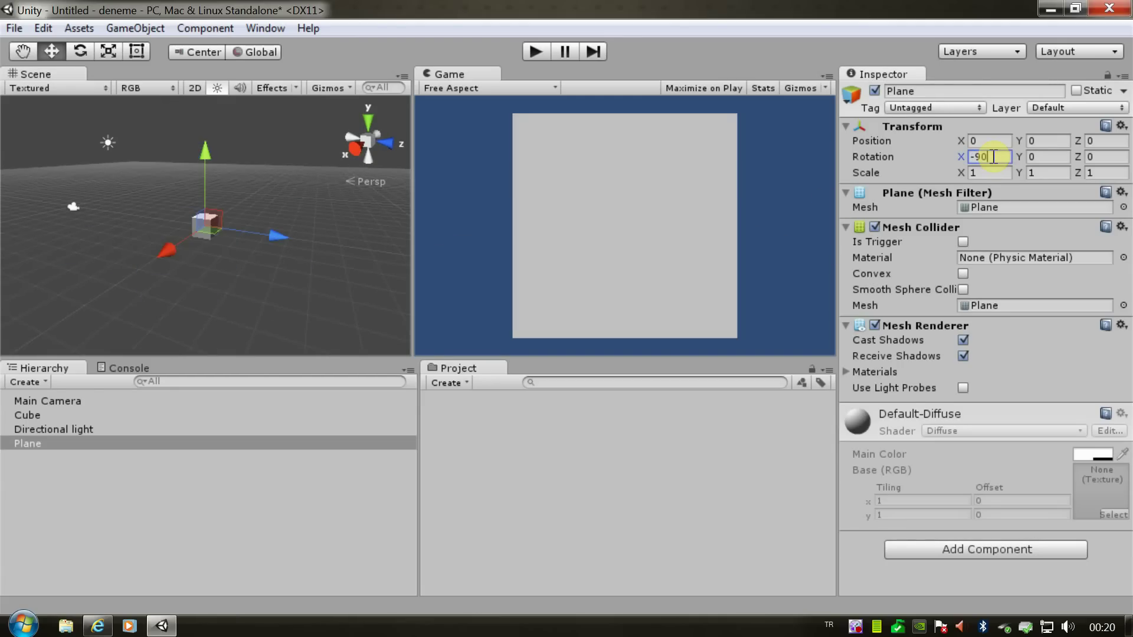
{"action": "left_click_drag", "start_coordinate": [157, 278], "coordinate": [397, 274], "text": "alt"}
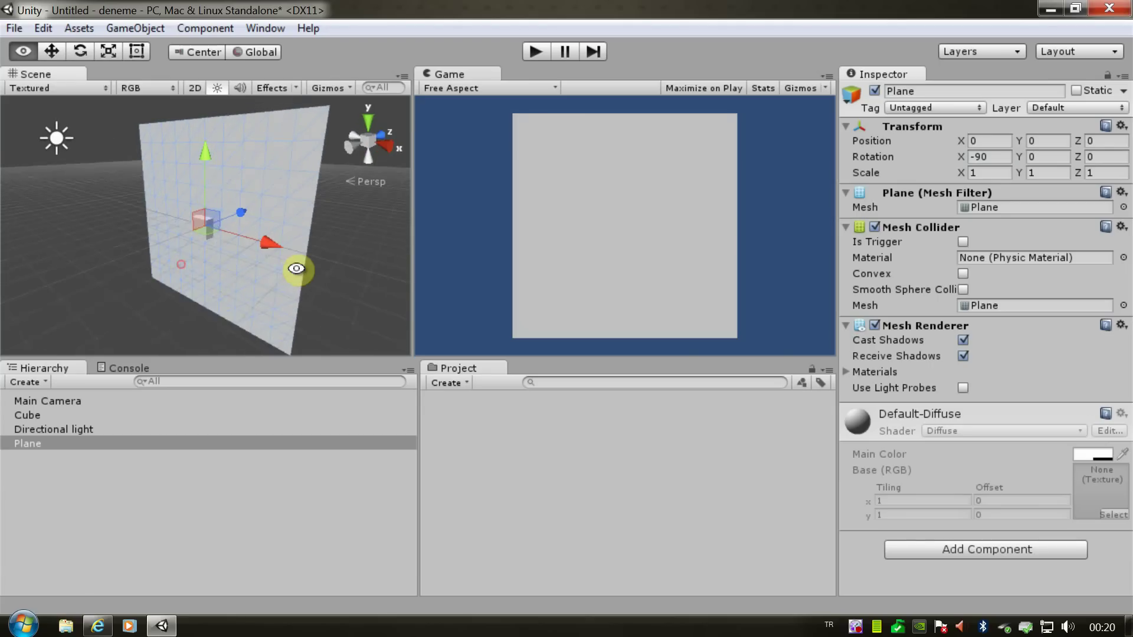
{"action": "left_click_drag", "start_coordinate": [242, 248], "coordinate": [299, 265], "text": "alt"}
{"action": "left_click_drag", "start_coordinate": [182, 354], "coordinate": [281, 305], "text": "alt"}
Select and frame the Cube, orbit to see it against the wall, then reselect the Plane
{"action": "left_click", "coordinate": [215, 306]}
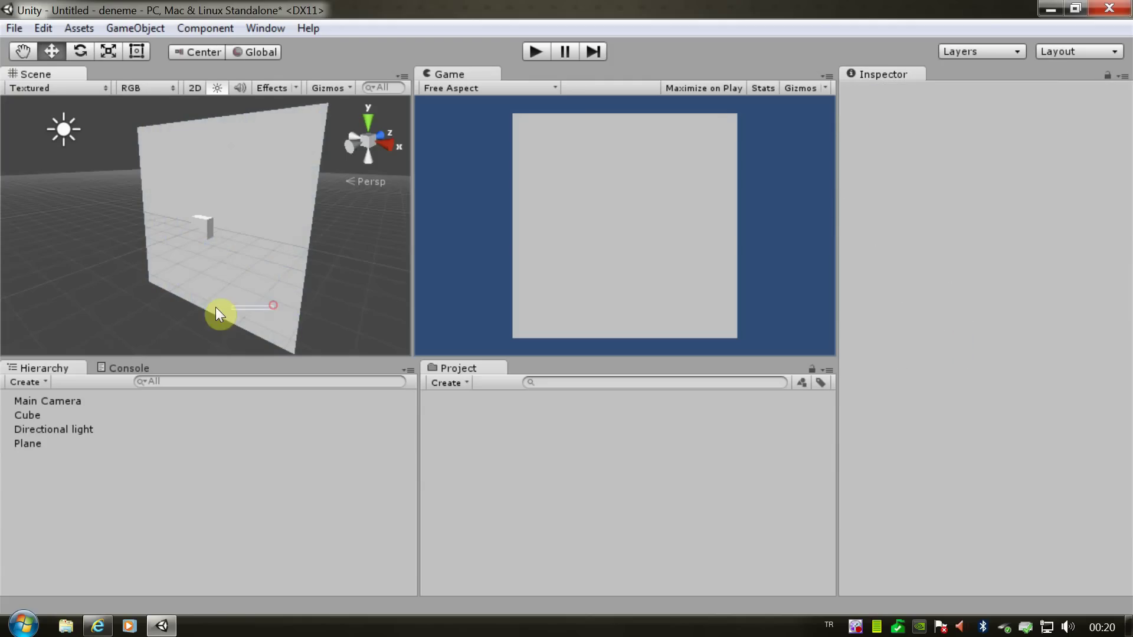
{"action": "left_click", "coordinate": [203, 232]}
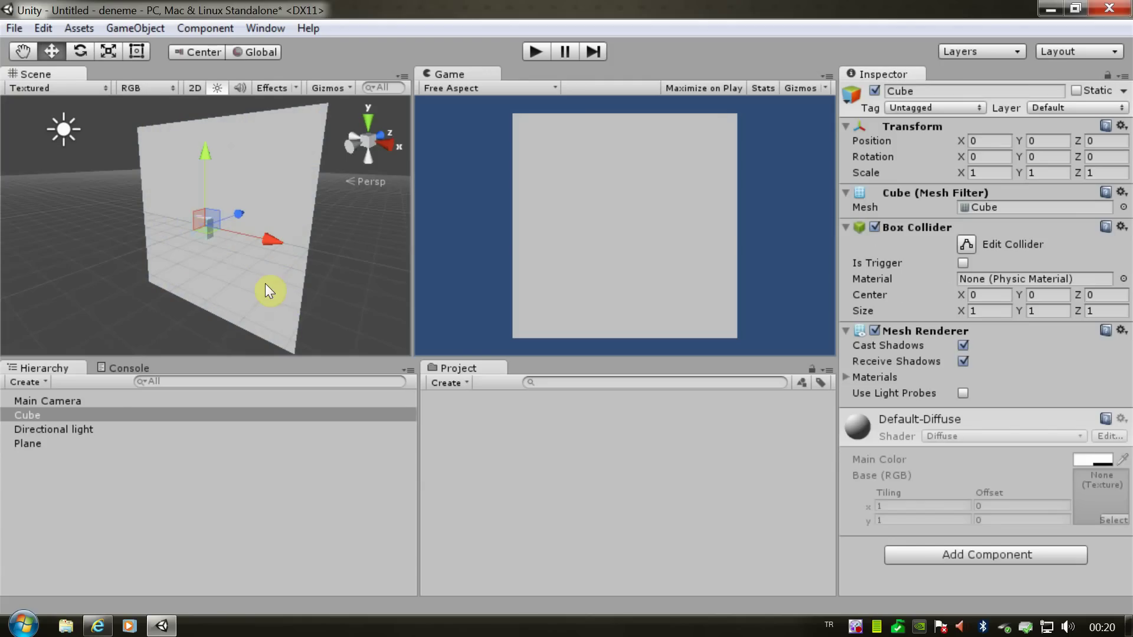
{"action": "double_click", "coordinate": [78, 413]}
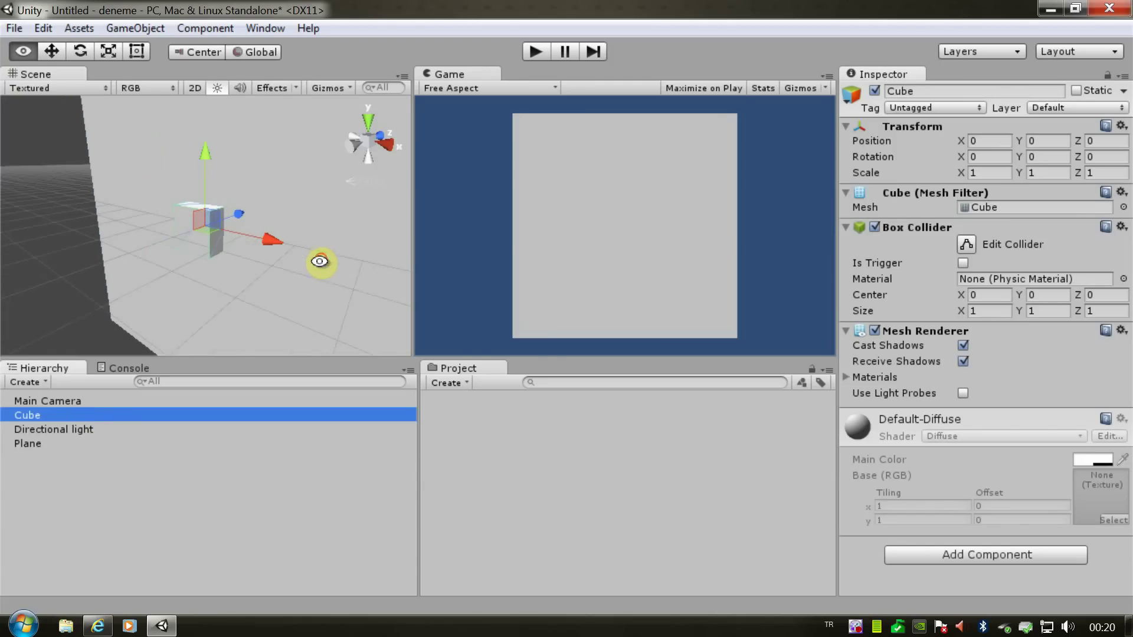
{"action": "mouse_move", "coordinate": [319, 260]}
{"action": "left_mouse_down", "text": "alt"}
{"action": "mouse_move", "coordinate": [259, 246]}
{"action": "mouse_move", "coordinate": [270, 224]}
{"action": "mouse_move", "coordinate": [284, 223]}
{"action": "left_mouse_up", "text": "alt"}
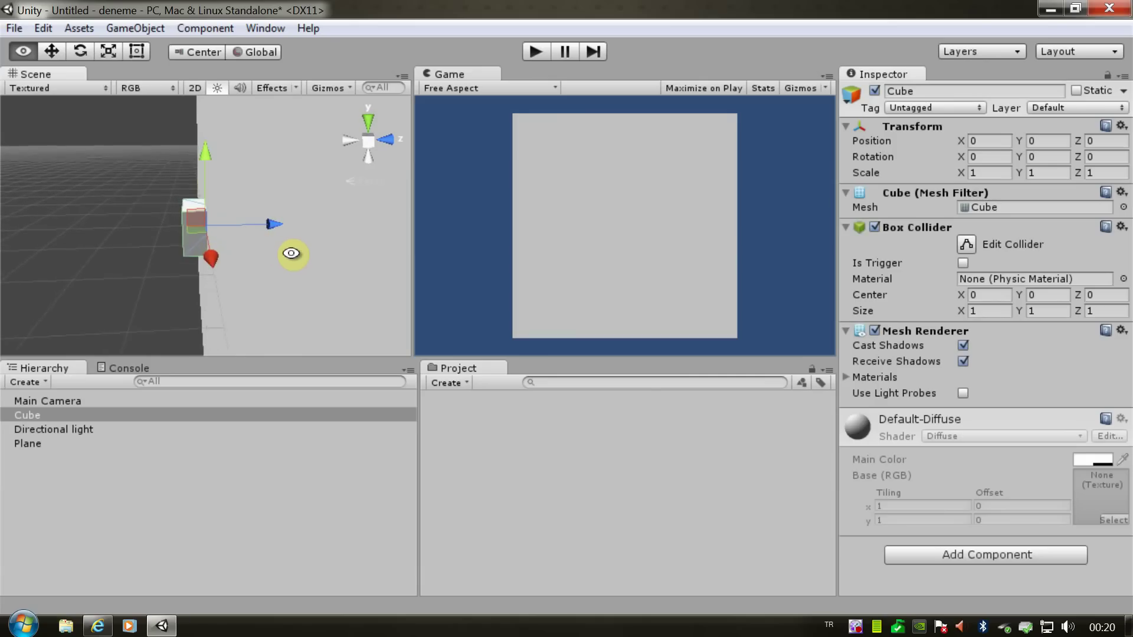
{"action": "left_click_drag", "start_coordinate": [284, 224], "coordinate": [243, 254], "text": "alt"}
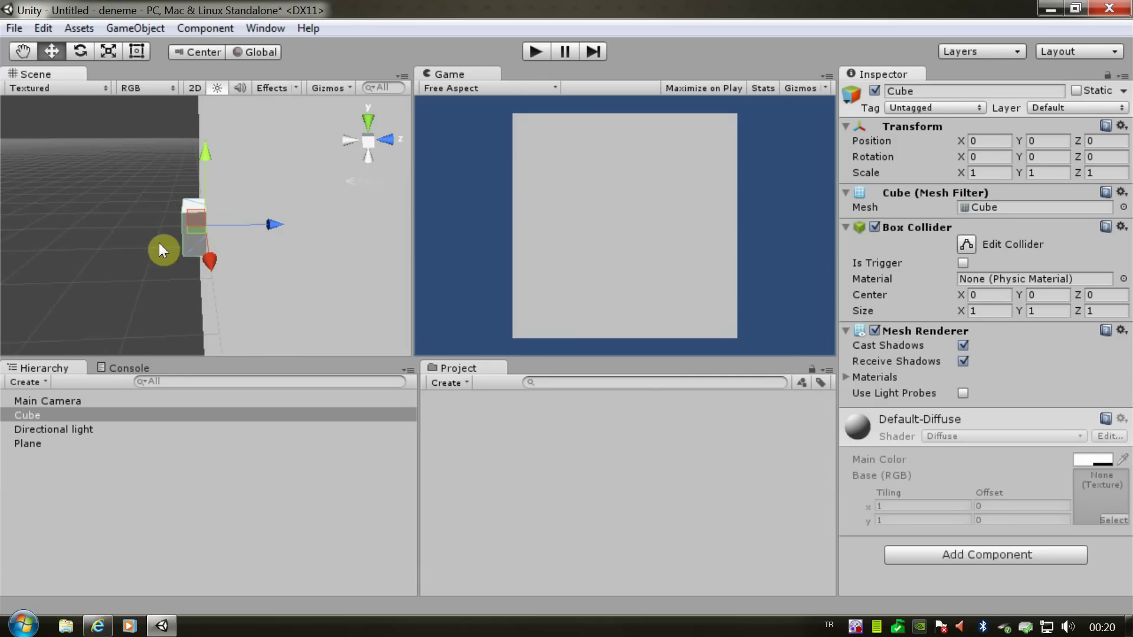
{"action": "left_click_drag", "start_coordinate": [293, 248], "coordinate": [232, 261], "text": "alt"}
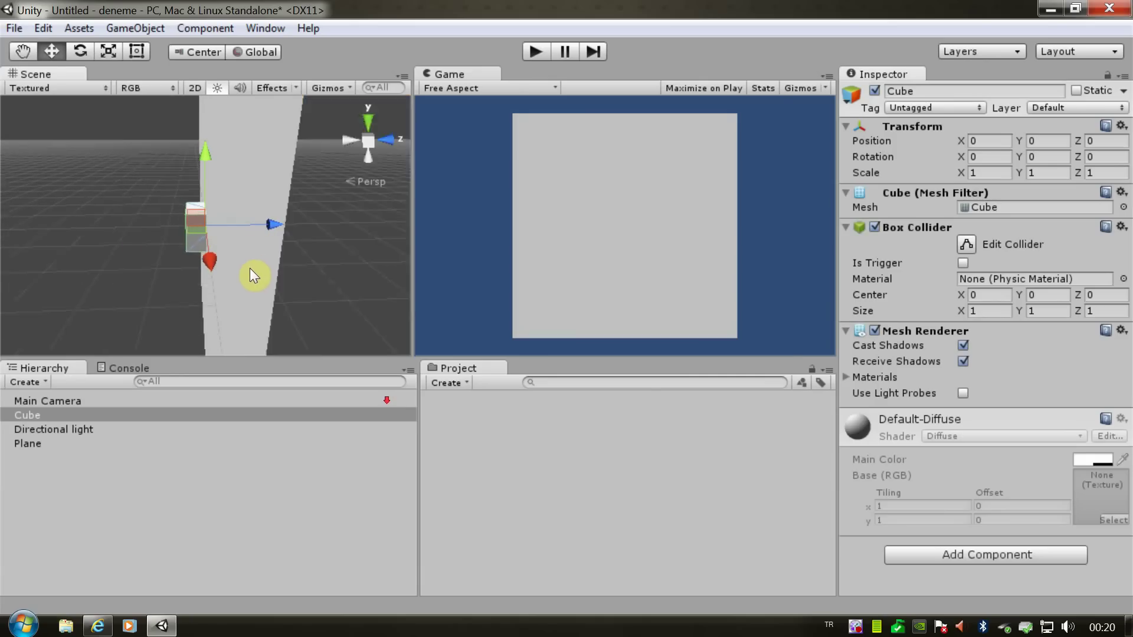
{"action": "left_click", "coordinate": [317, 215]}
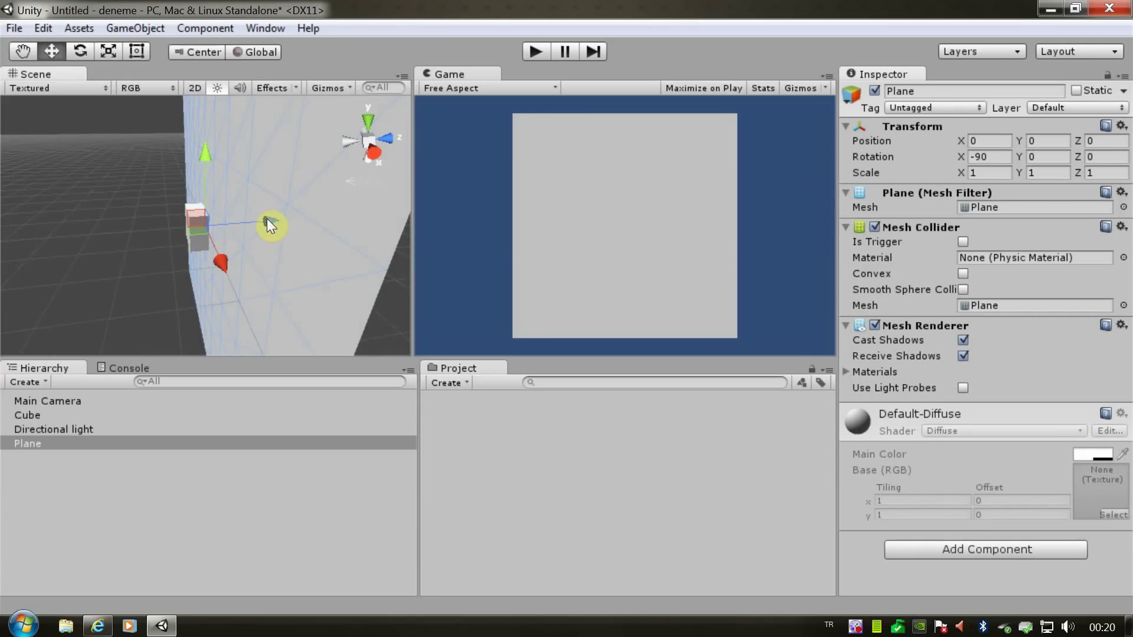
Set the Plane's Z position to 0.5 and orbit to view the wall behind the cube
{"action": "left_click", "coordinate": [1107, 143]}
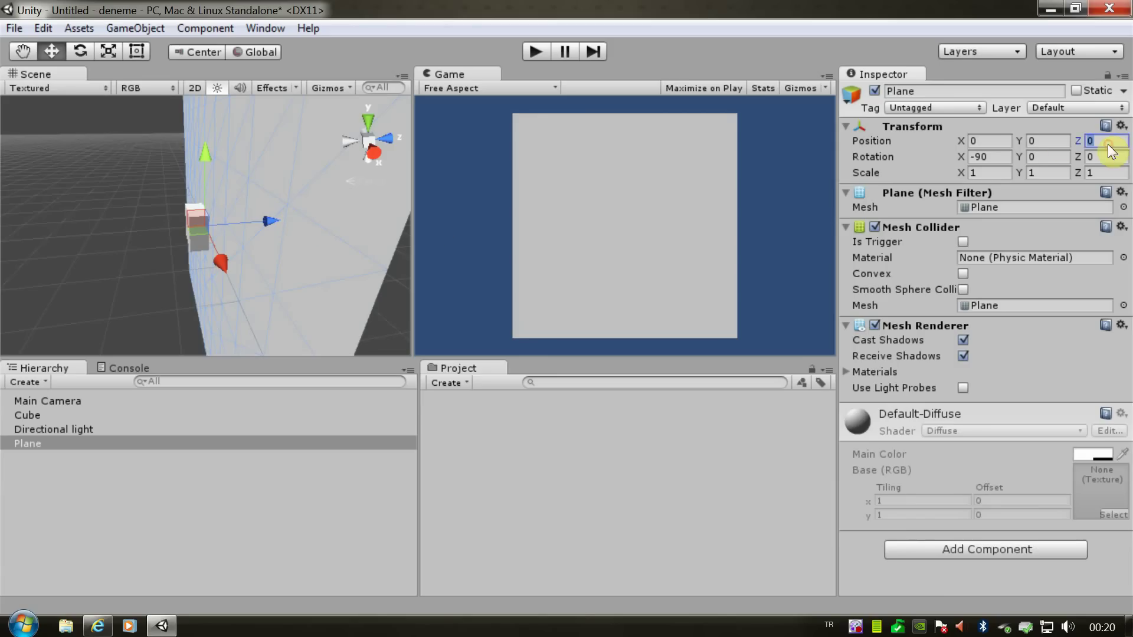
{"action": "type", "text": "0.5"}
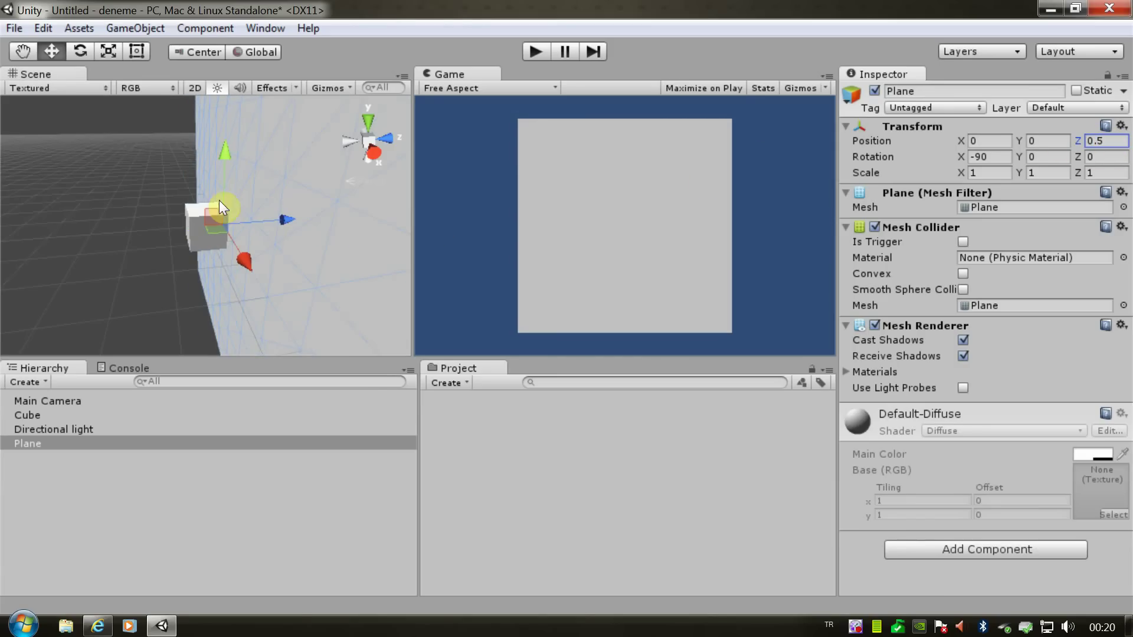
{"action": "mouse_move", "coordinate": [278, 256]}
{"action": "left_mouse_down", "text": "alt"}
{"action": "mouse_move", "coordinate": [138, 260]}
{"action": "mouse_move", "coordinate": [248, 252]}
{"action": "mouse_move", "coordinate": [203, 185]}
{"action": "mouse_move", "coordinate": [270, 272]}
{"action": "mouse_move", "coordinate": [278, 316]}
{"action": "mouse_move", "coordinate": [197, 222]}
{"action": "left_mouse_up", "text": "alt"}
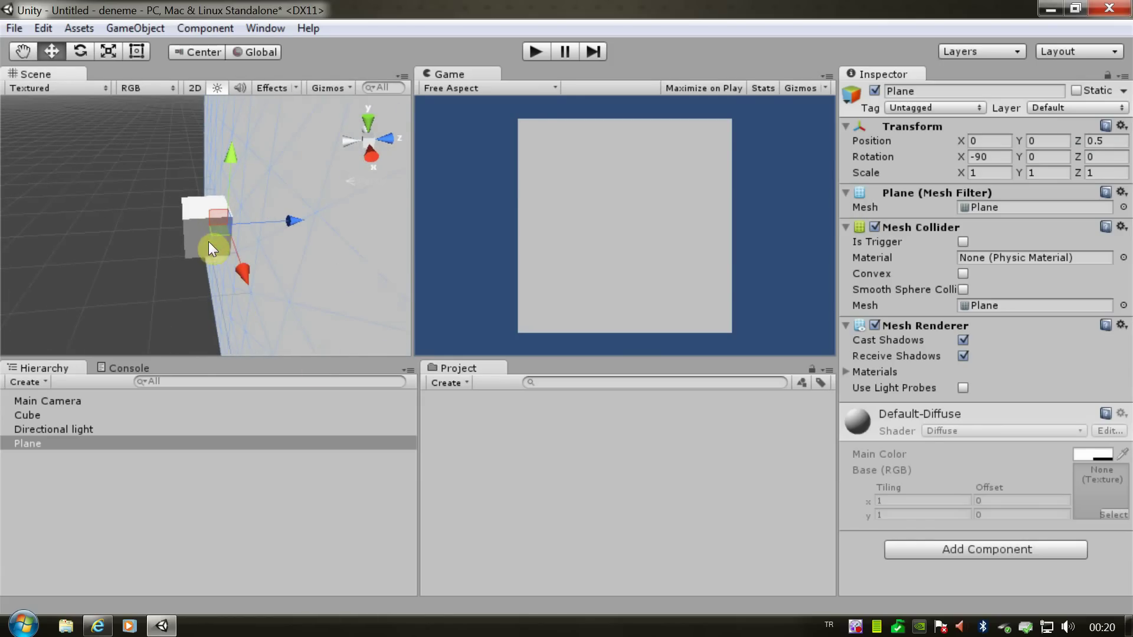
{"action": "left_click_drag", "start_coordinate": [208, 242], "coordinate": [175, 254], "text": "alt"}
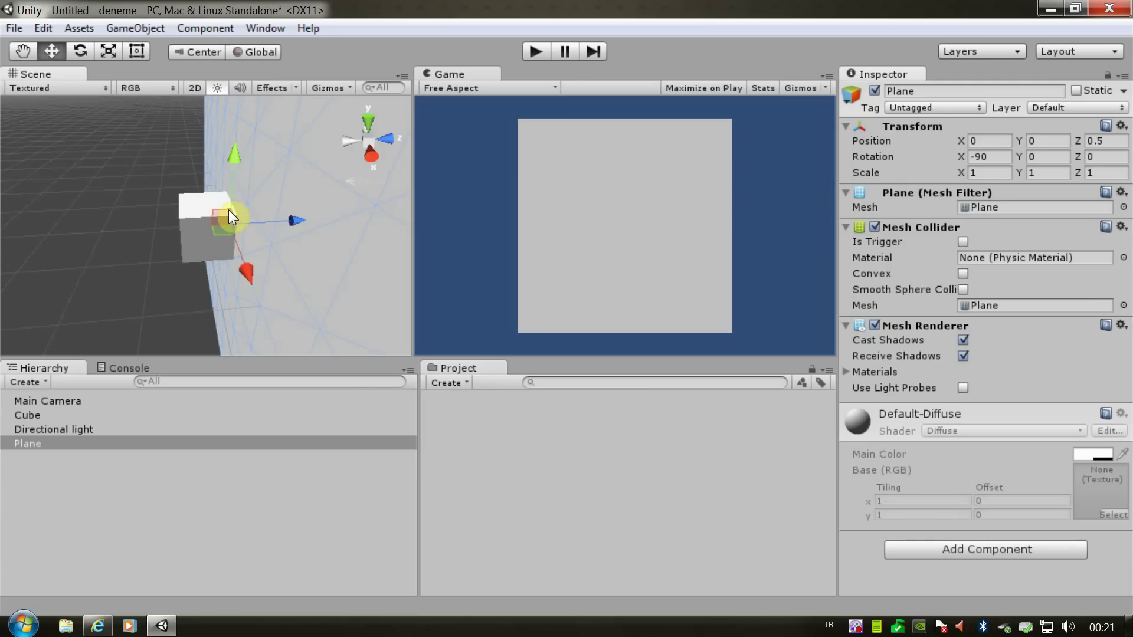
{"action": "mouse_move", "coordinate": [186, 286]}
{"action": "left_mouse_down", "text": "alt"}
{"action": "mouse_move", "coordinate": [265, 249]}
{"action": "mouse_move", "coordinate": [247, 260]}
{"action": "left_mouse_up", "text": "alt"}
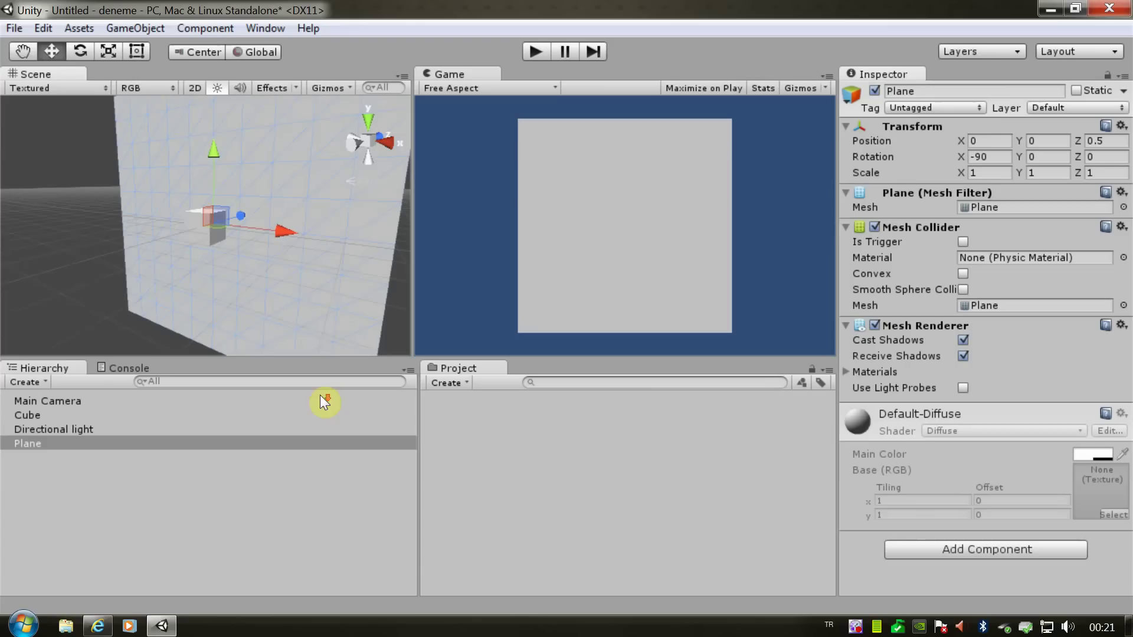
{"action": "left_click_drag", "start_coordinate": [171, 266], "coordinate": [197, 273], "text": "alt"}
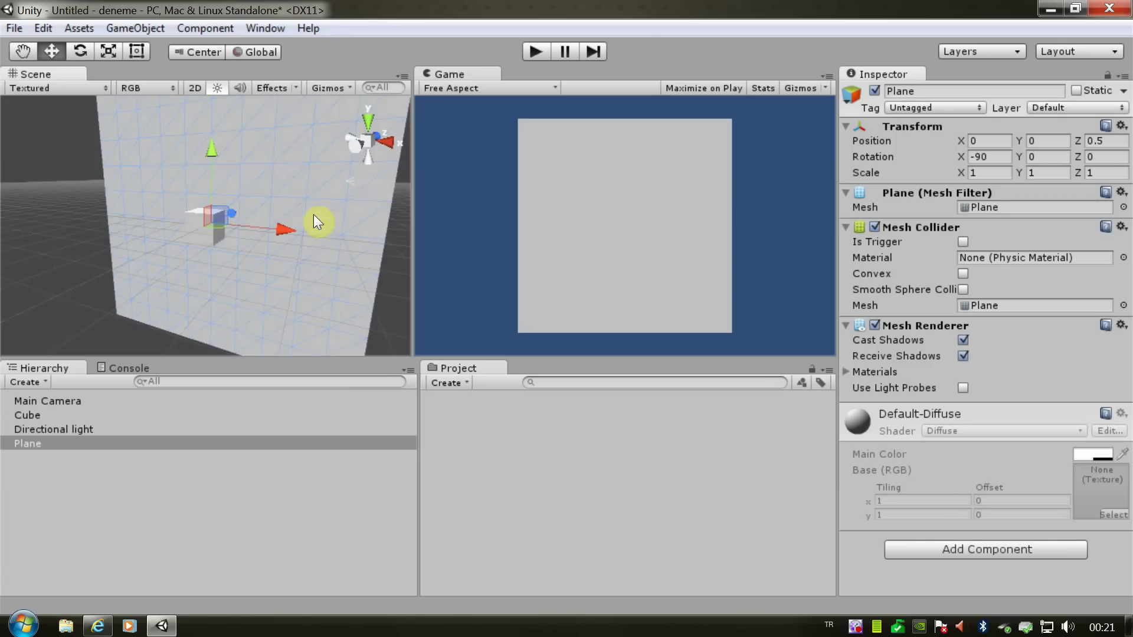
{"action": "mouse_move", "coordinate": [317, 249]}
{"action": "left_mouse_down", "text": "alt"}
{"action": "mouse_move", "coordinate": [211, 239]}
{"action": "mouse_move", "coordinate": [118, 269]}
{"action": "left_mouse_up", "text": "alt"}
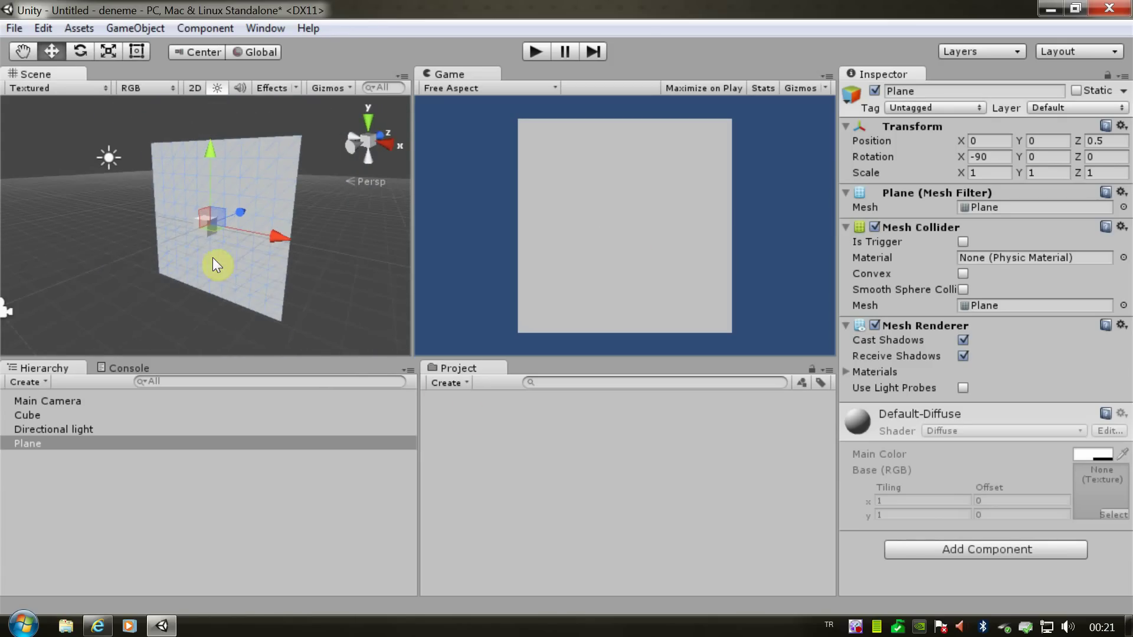
{"action": "left_click_drag", "start_coordinate": [118, 269], "coordinate": [136, 265], "text": "alt"}
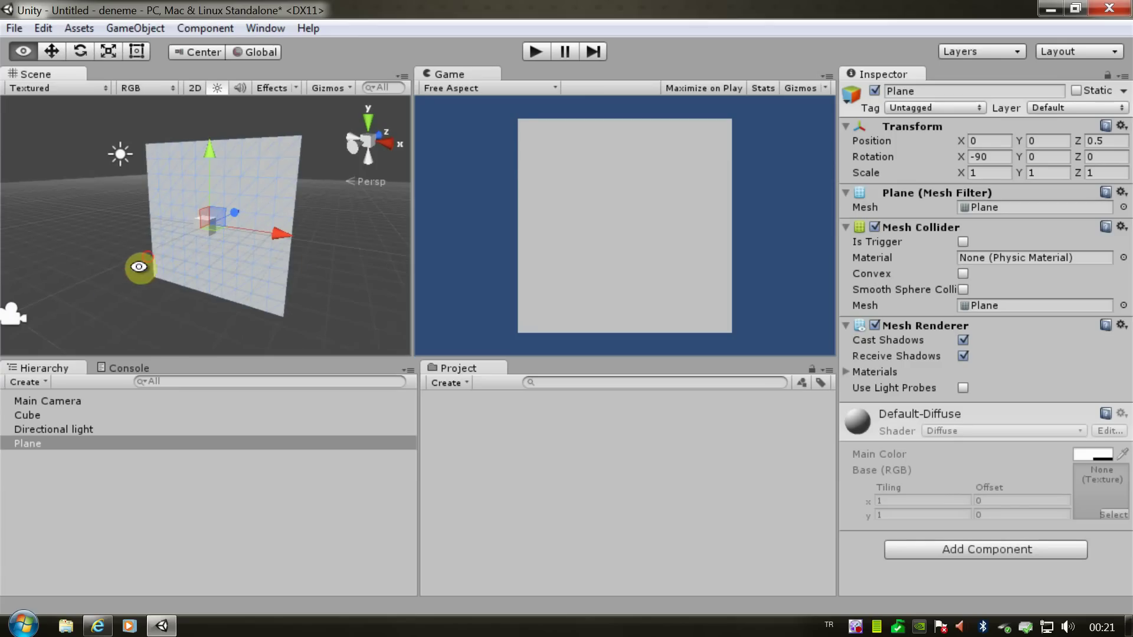
Set the Directional light's Shadow Type to Hard Shadows and frame the light in the view
{"action": "left_click", "coordinate": [120, 158]}
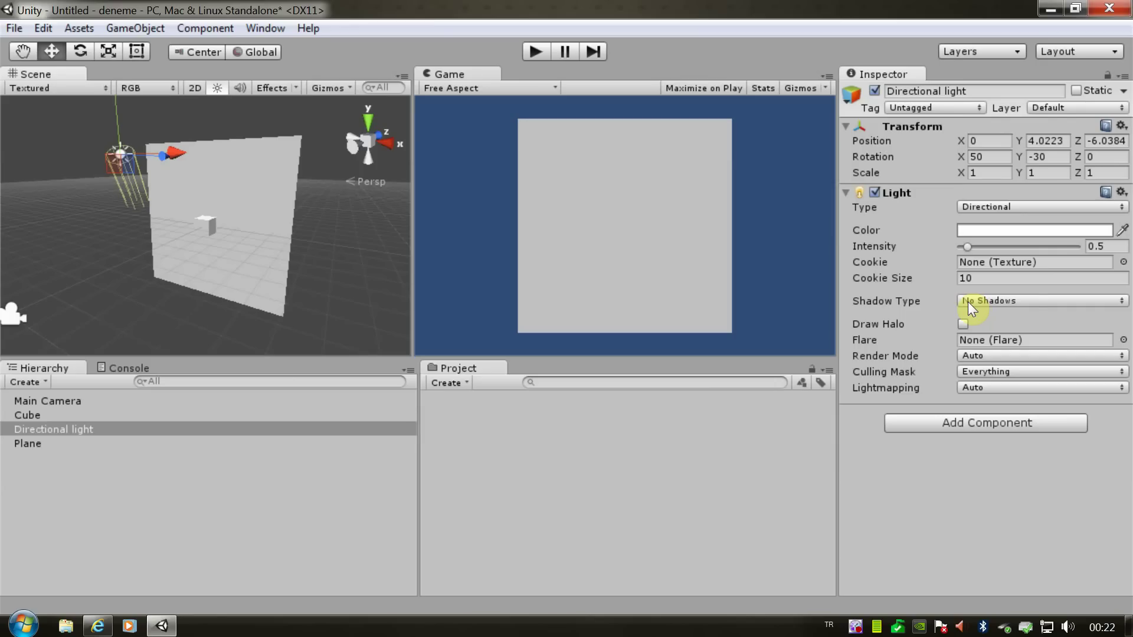
{"action": "left_click", "coordinate": [1013, 302]}
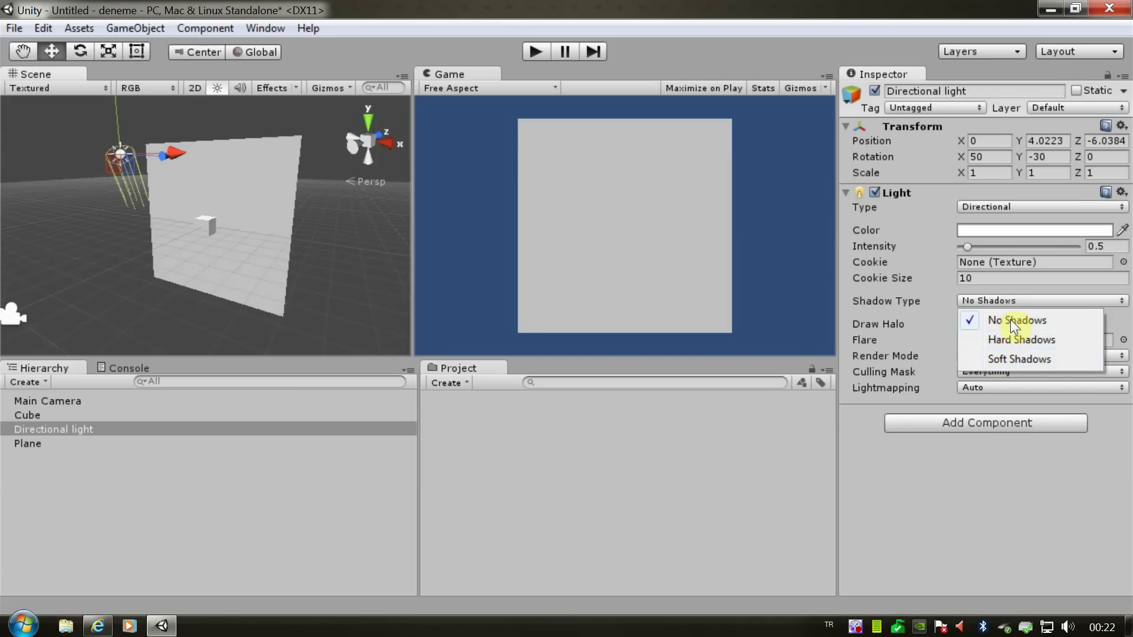
{"action": "left_click", "coordinate": [1013, 339]}
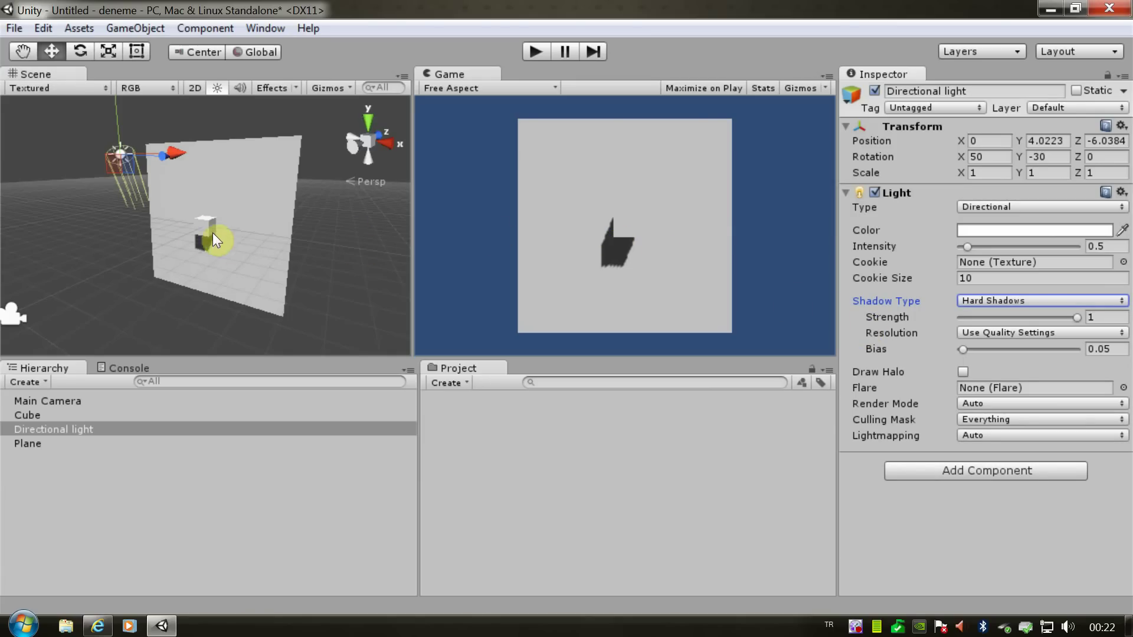
{"action": "key", "text": "f"}
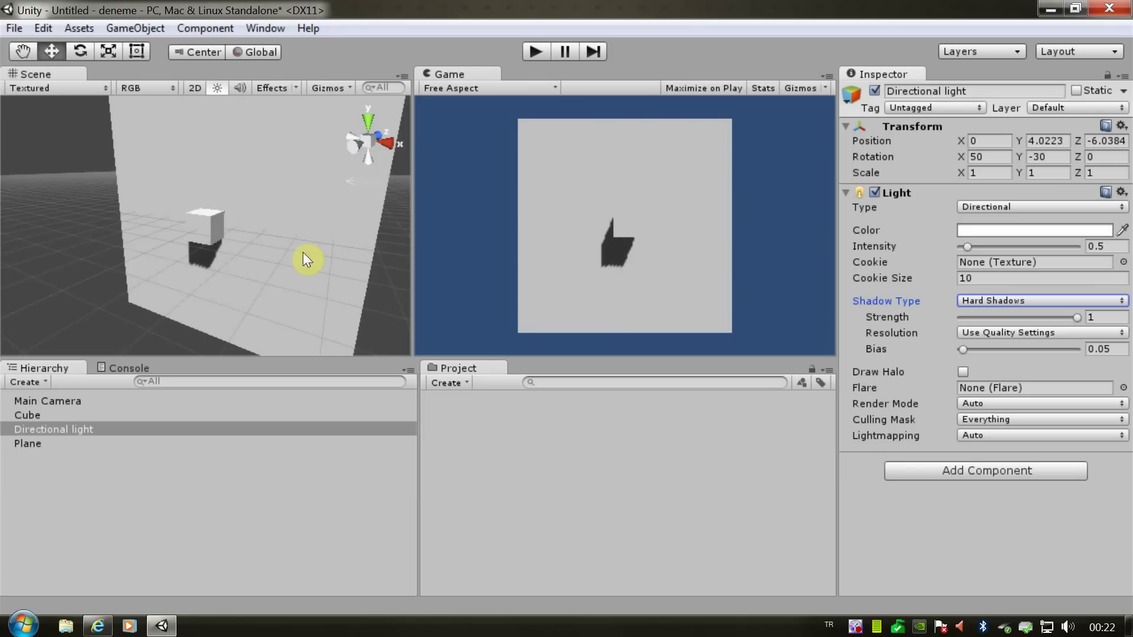
{"action": "scroll", "coordinate": [303, 260], "scroll_direction": "down", "scroll_amount": 5}
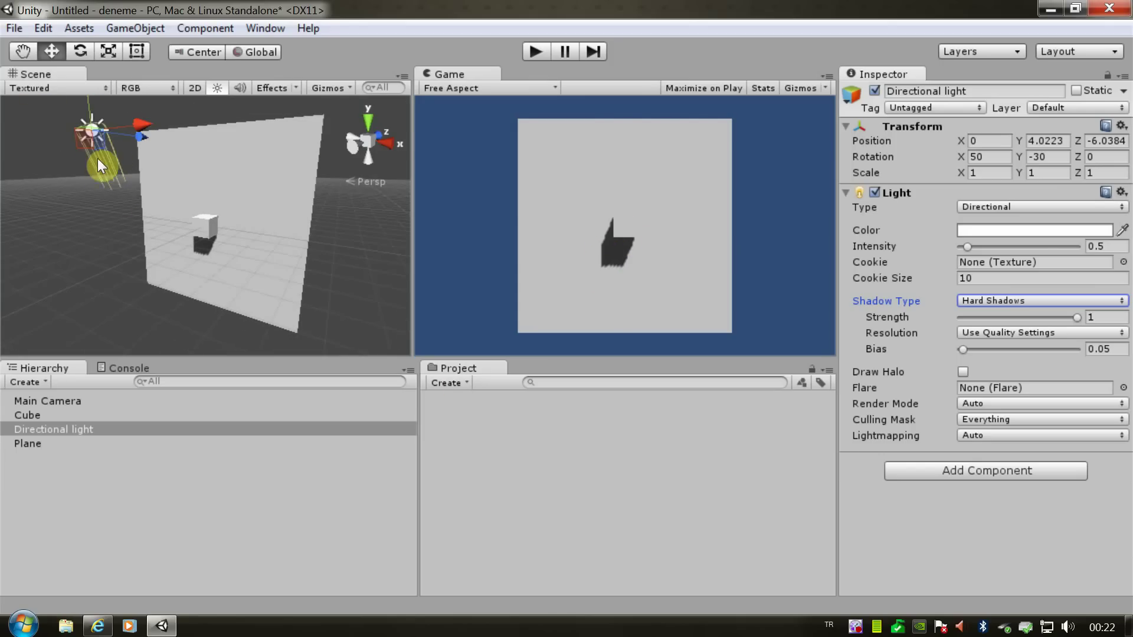
{"action": "left_click", "coordinate": [47, 428]}
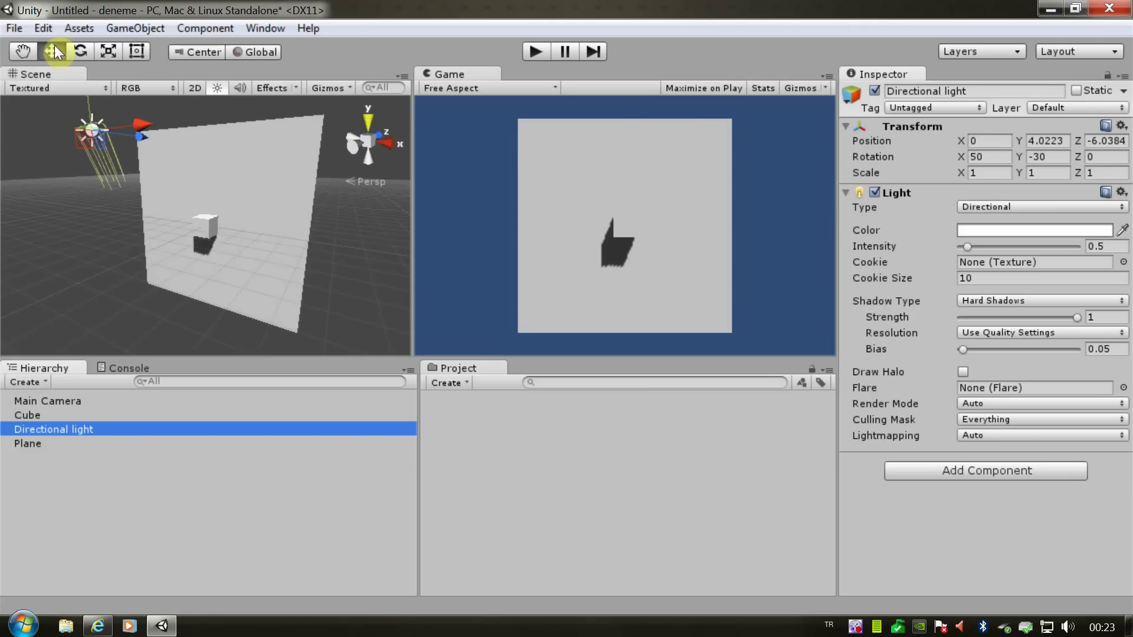
Rotate the Directional light to 43.5882, -53.509, -42.328, casting the cube's shadow down-left on the wall
{"action": "left_click", "coordinate": [79, 51]}
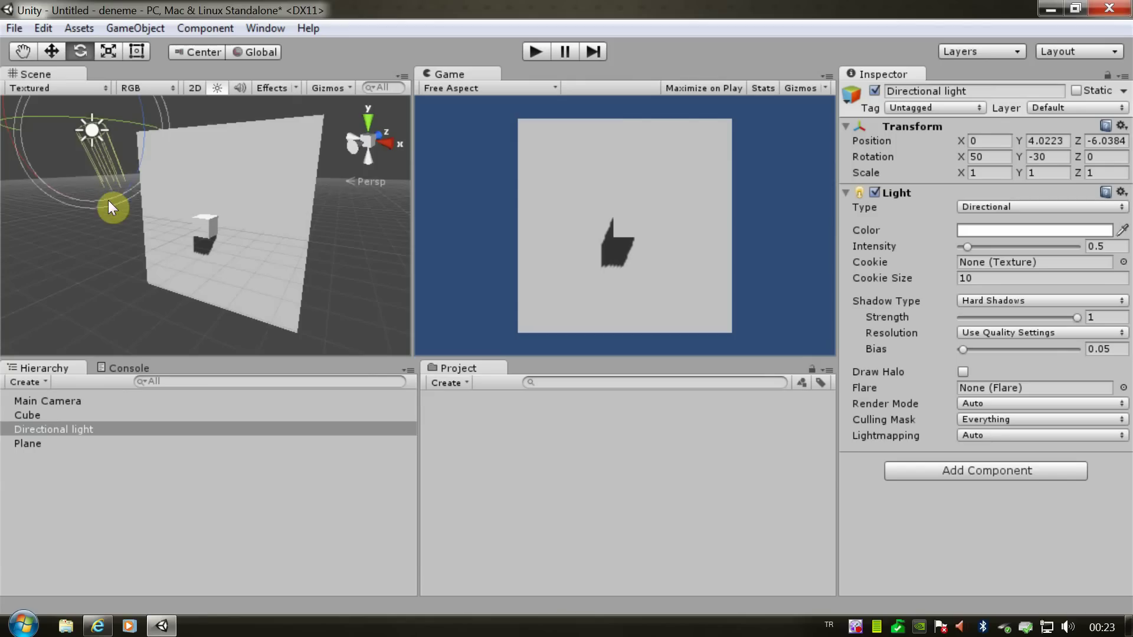
{"action": "mouse_move", "coordinate": [116, 204]}
{"action": "left_mouse_down"}
{"action": "mouse_move", "coordinate": [169, 184]}
{"action": "mouse_move", "coordinate": [90, 192]}
{"action": "mouse_move", "coordinate": [262, 30]}
{"action": "mouse_move", "coordinate": [268, 80]}
{"action": "mouse_move", "coordinate": [179, 410]}
{"action": "mouse_move", "coordinate": [1090, 597]}
{"action": "mouse_move", "coordinate": [540, 416]}
{"action": "mouse_move", "coordinate": [817, 319]}
{"action": "mouse_move", "coordinate": [870, 222]}
{"action": "left_mouse_up"}
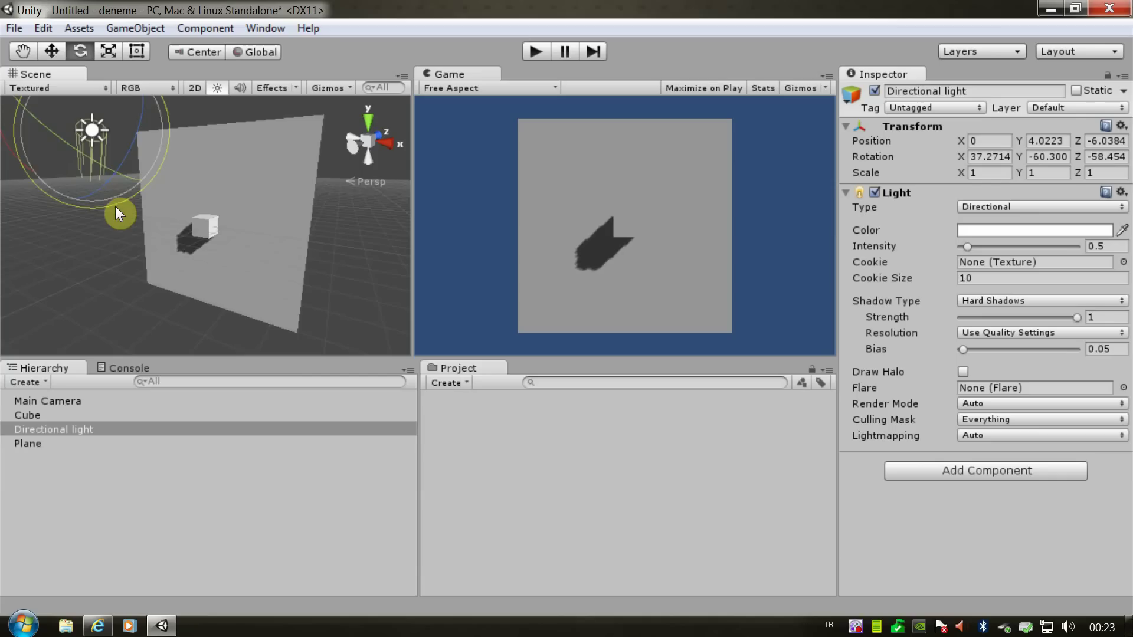
{"action": "mouse_move", "coordinate": [113, 203]}
{"action": "left_mouse_down"}
{"action": "mouse_move", "coordinate": [199, 148]}
{"action": "mouse_move", "coordinate": [146, 186]}
{"action": "left_mouse_up"}
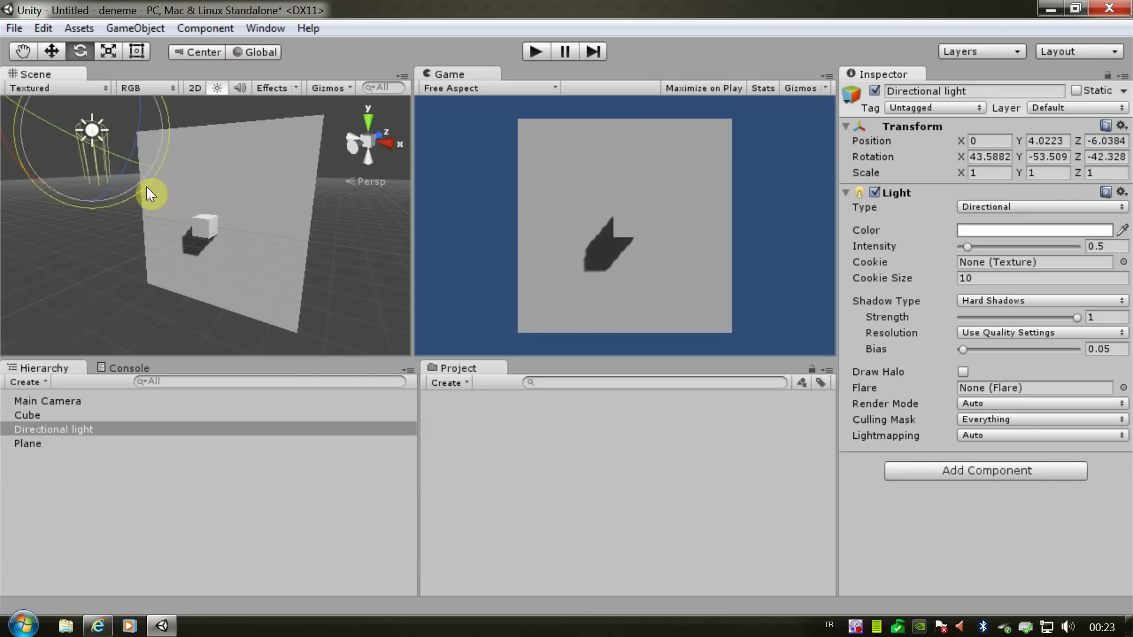